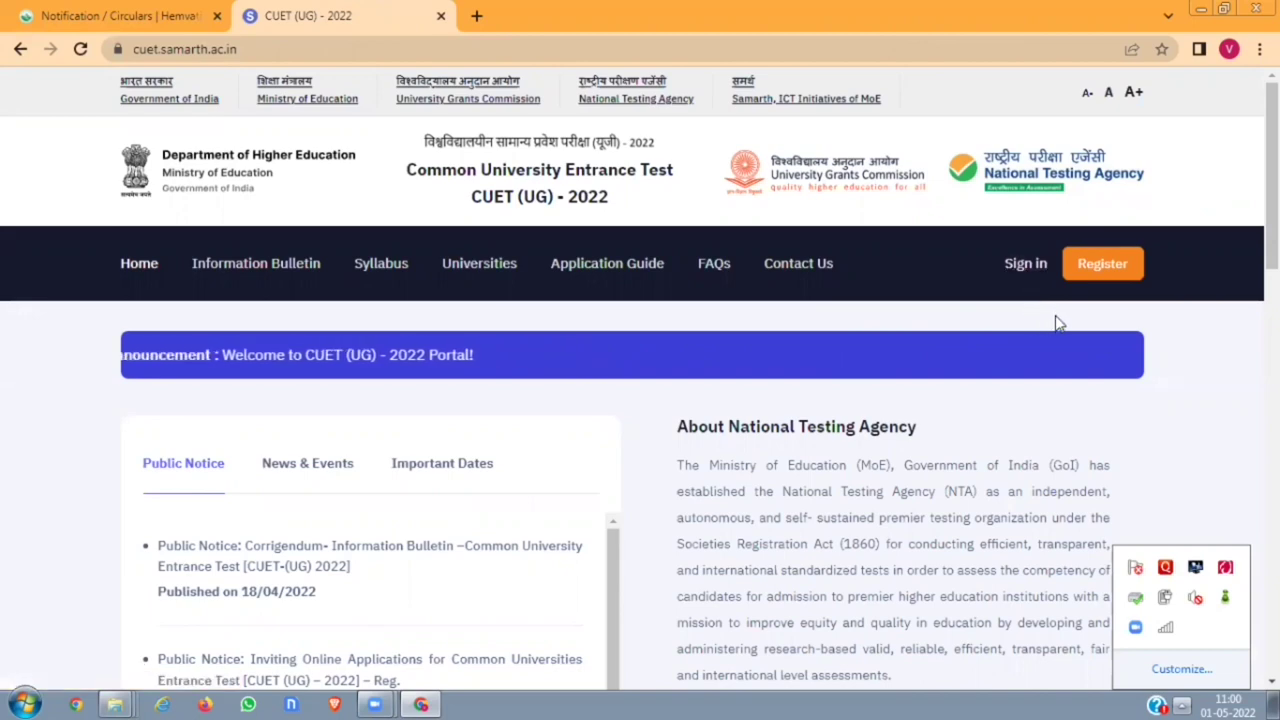
Open the CUET registration instructions, read them, and tick the Information Bulletin declaration.
click(1100, 266)
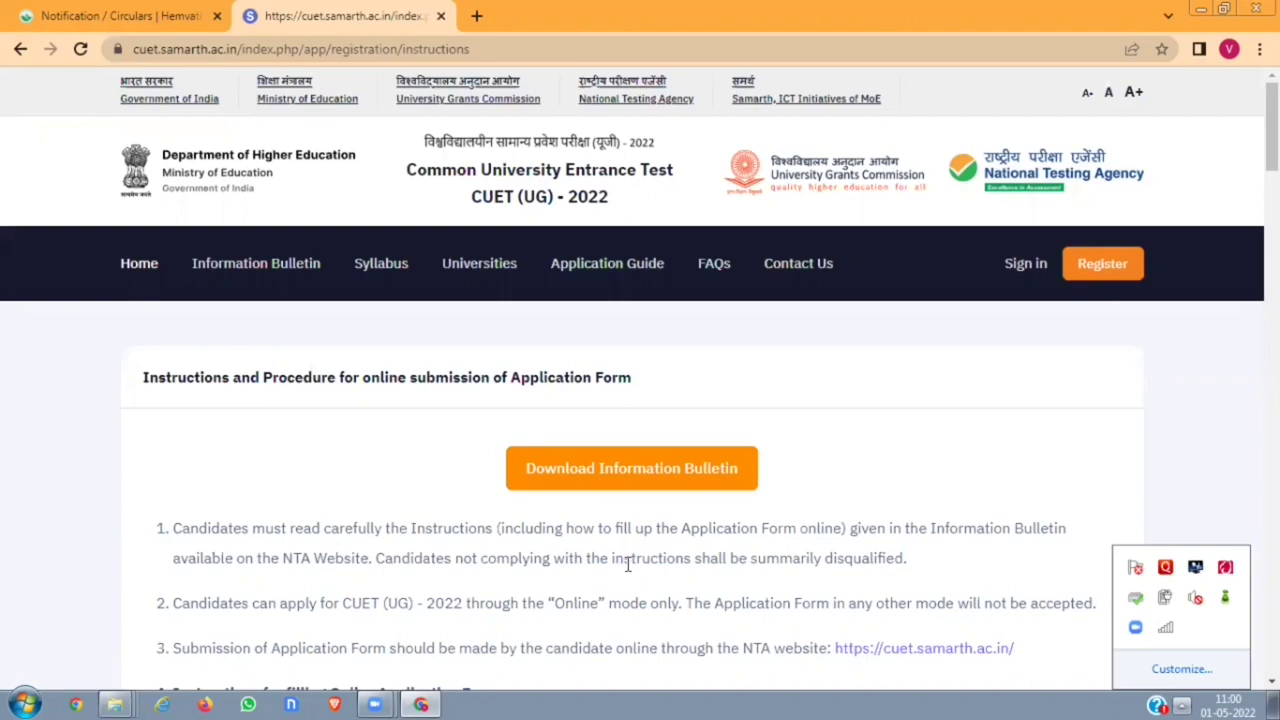
scroll(628, 565, down, 12)
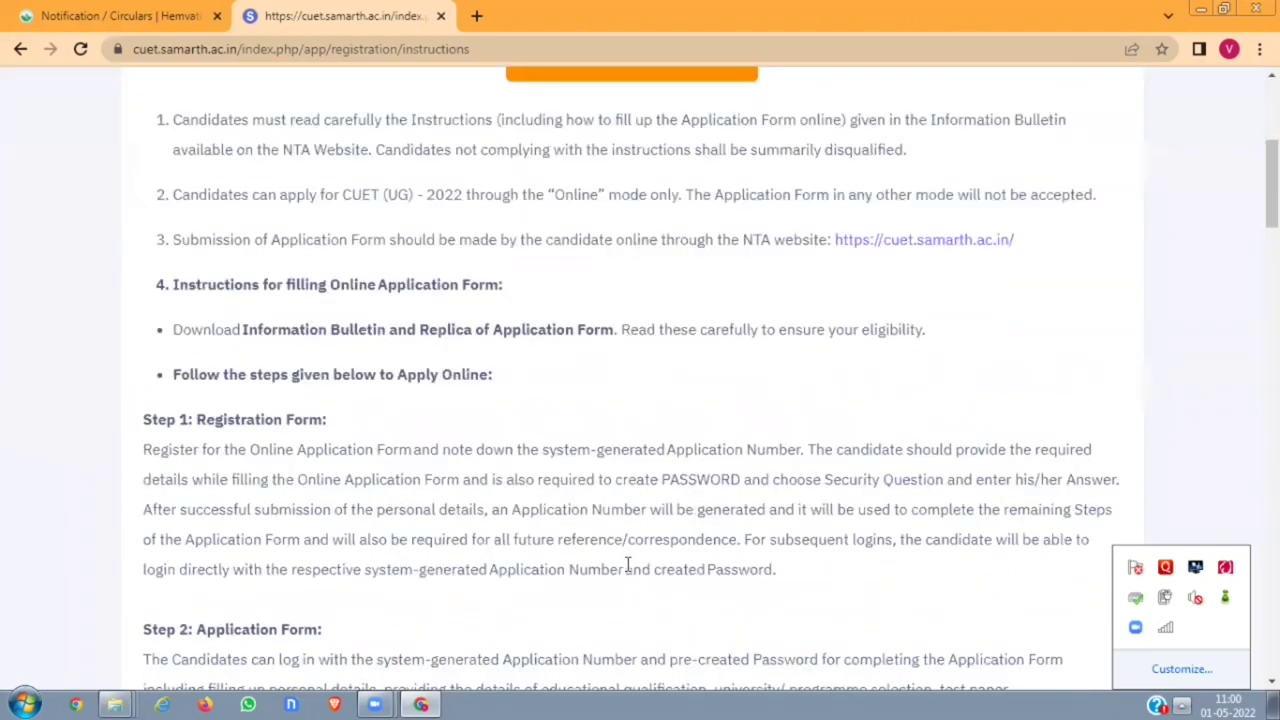
scroll(628, 565, down, 6)
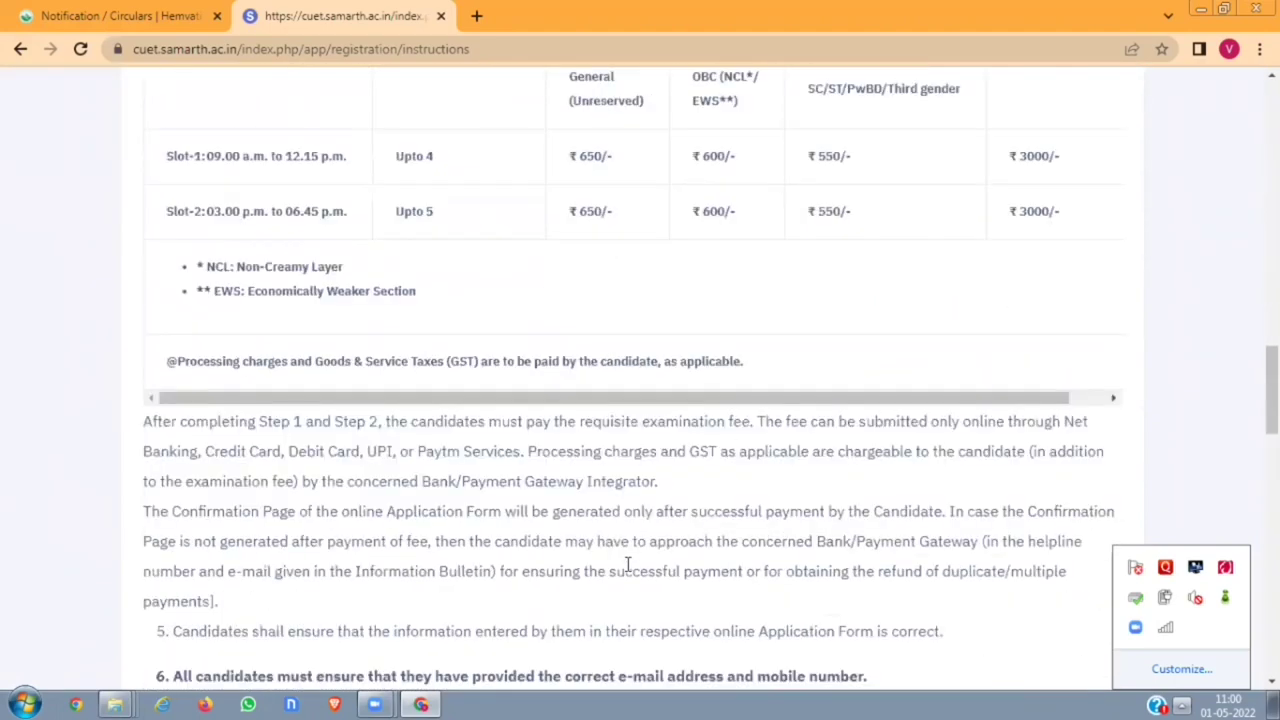
scroll(628, 563, up, 3)
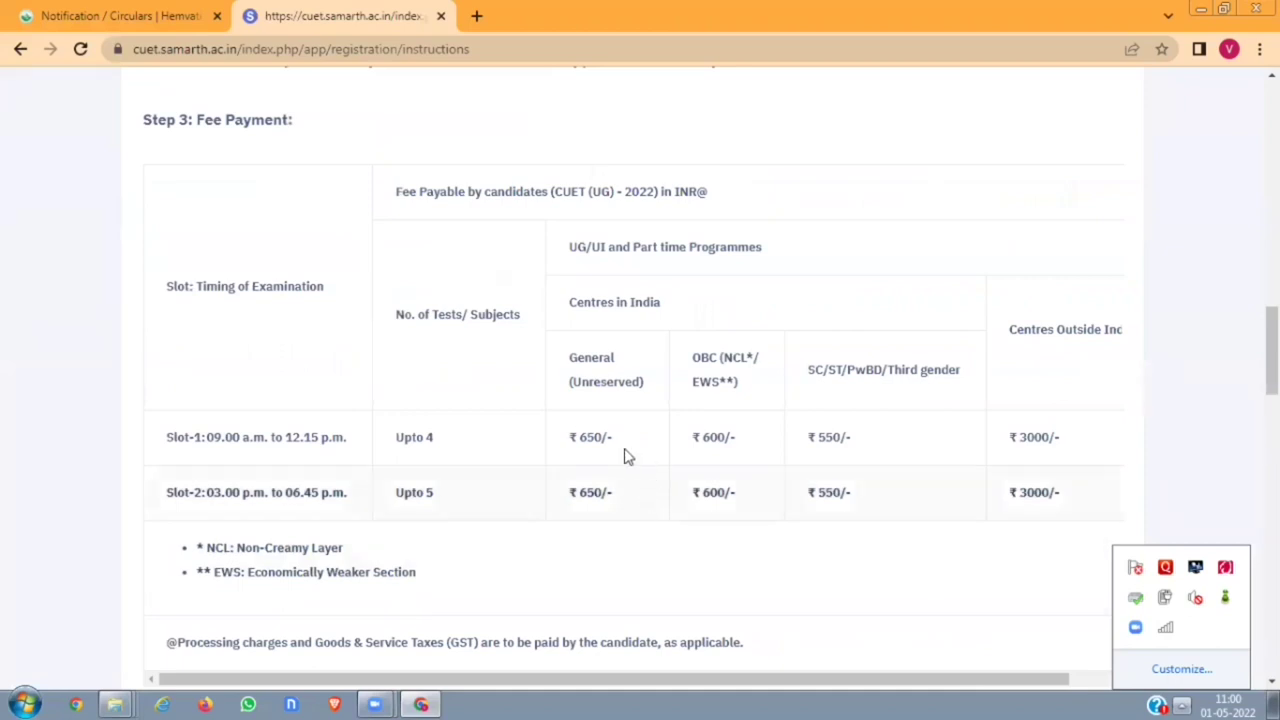
scroll(634, 540, down, 10)
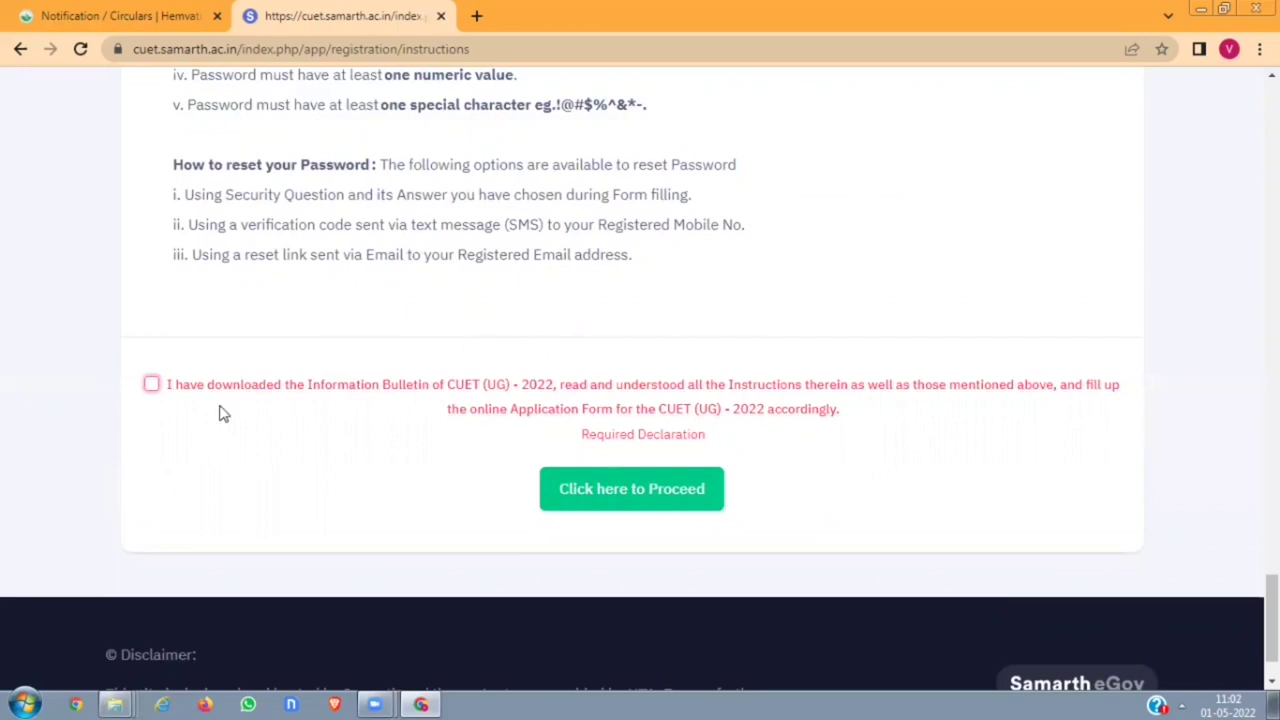
click(153, 388)
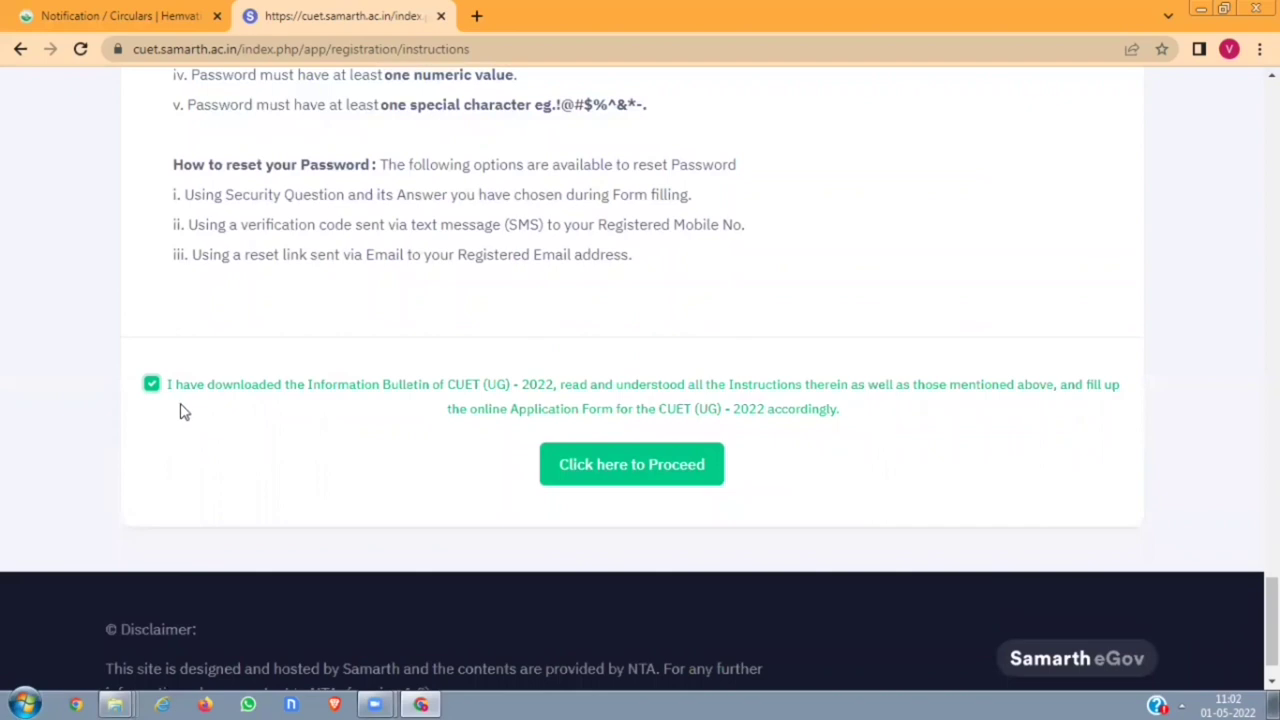
Proceed to the registration form and enter the candidate's, father's, mother's and guardian's names.
click(637, 467)
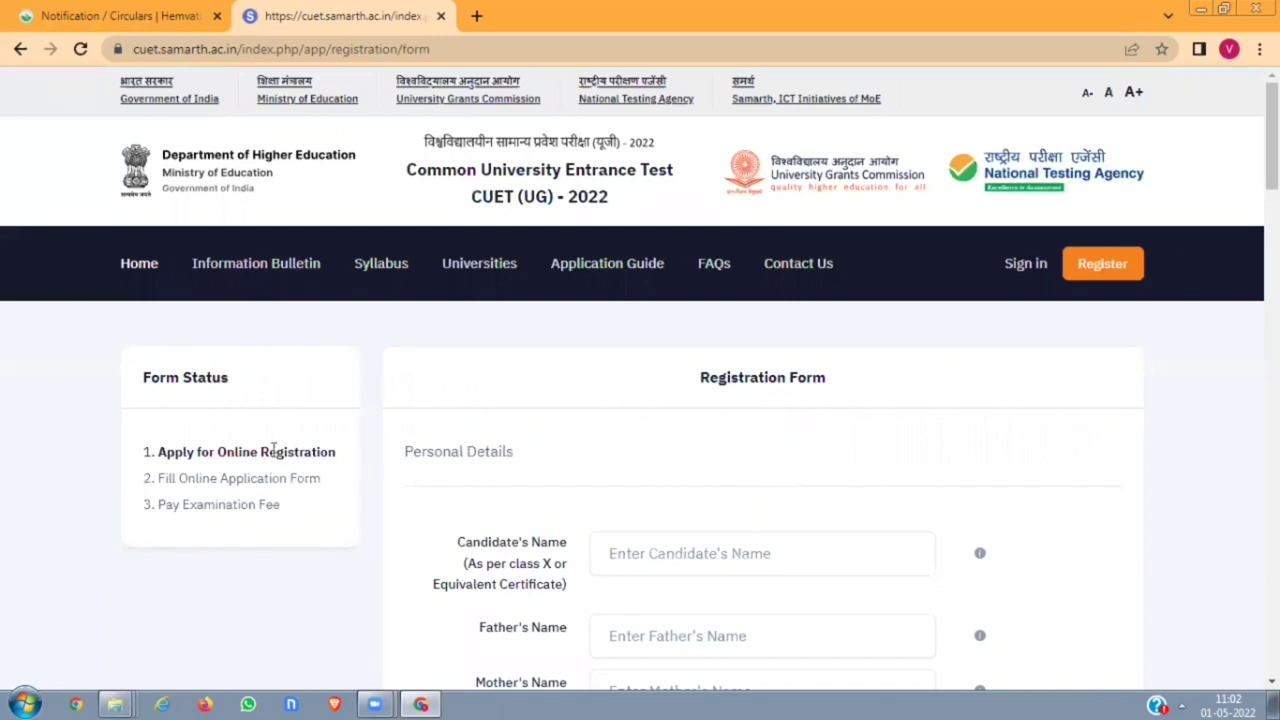
scroll(232, 428, down, 1)
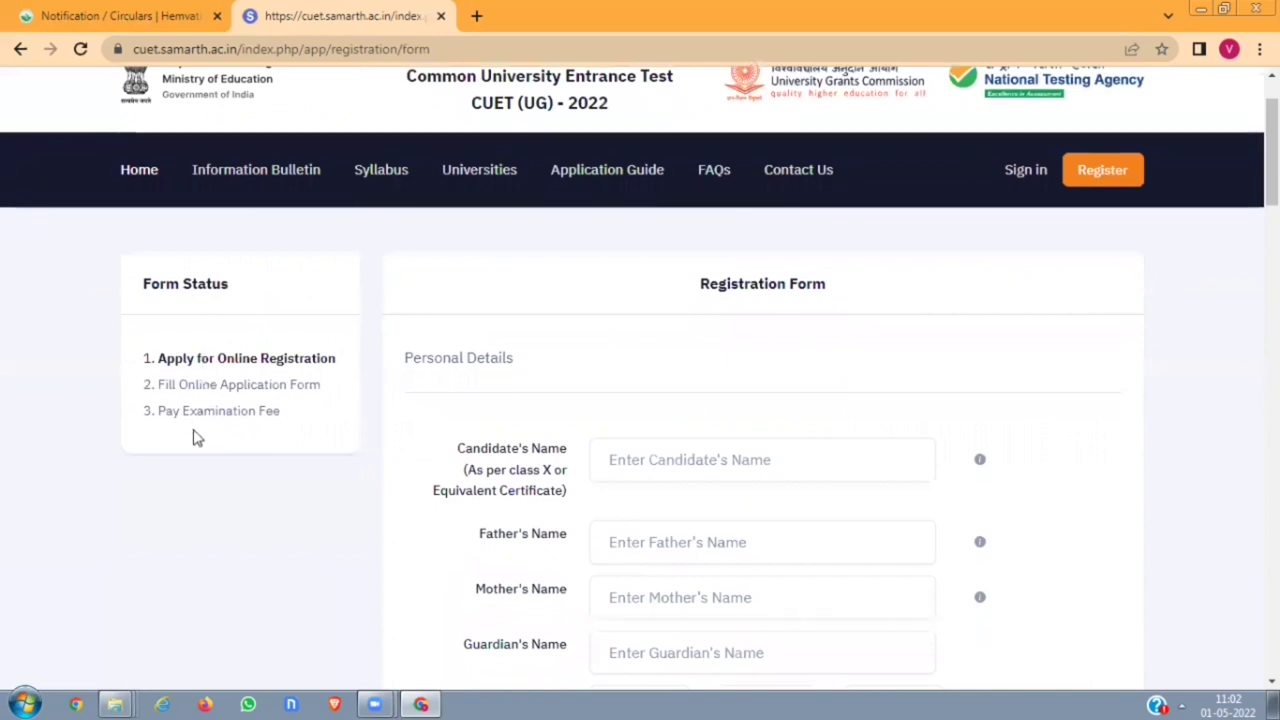
scroll(700, 290, down, 2)
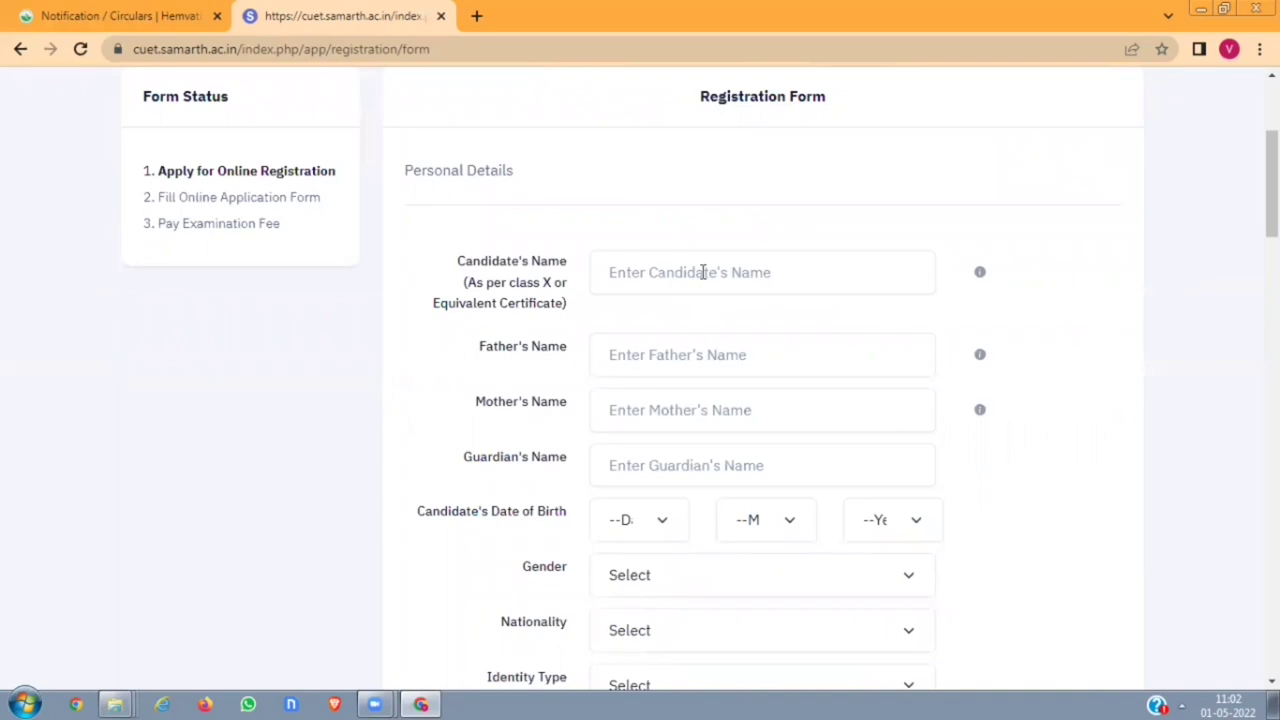
click(707, 278)
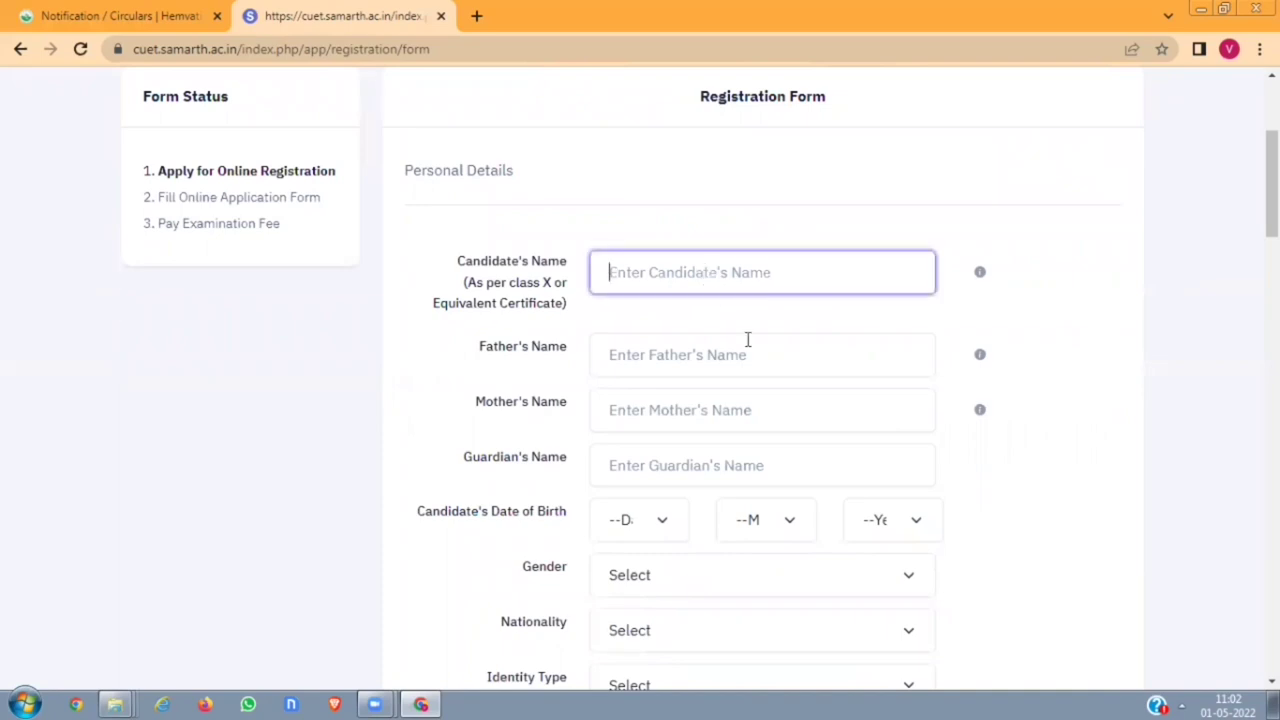
text(varun)
click(719, 371)
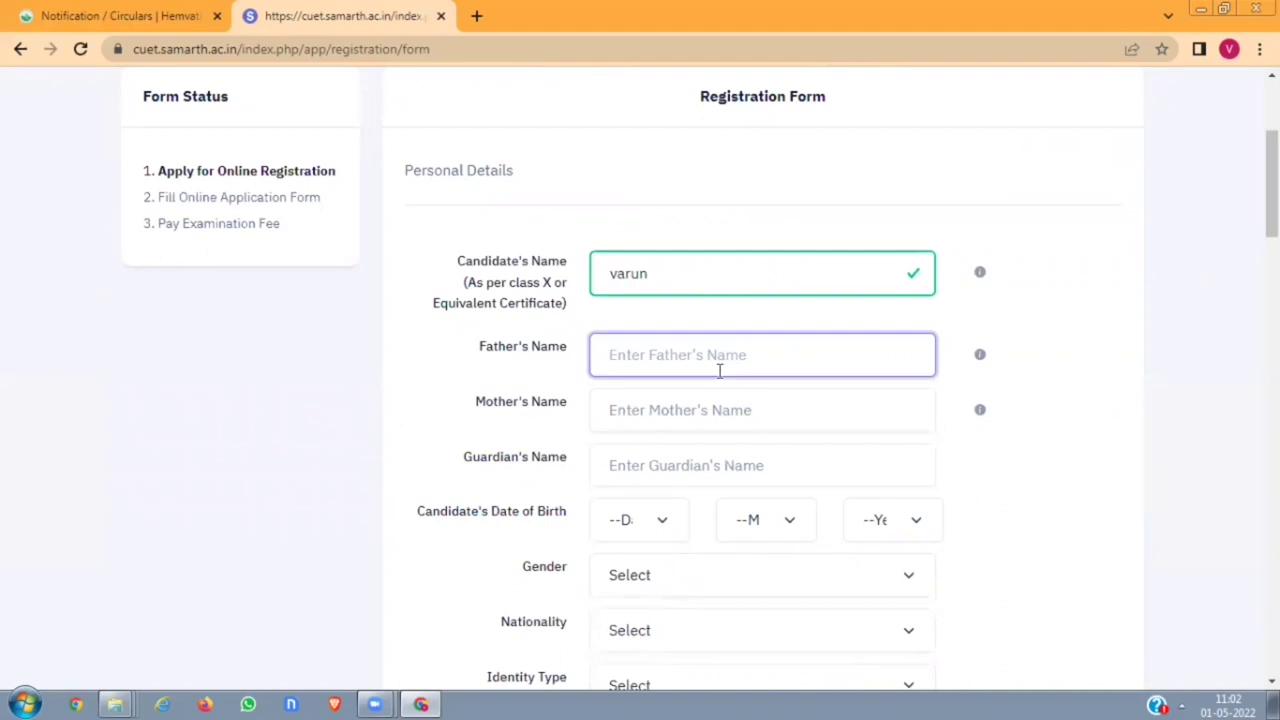
text(ghgghfhg)
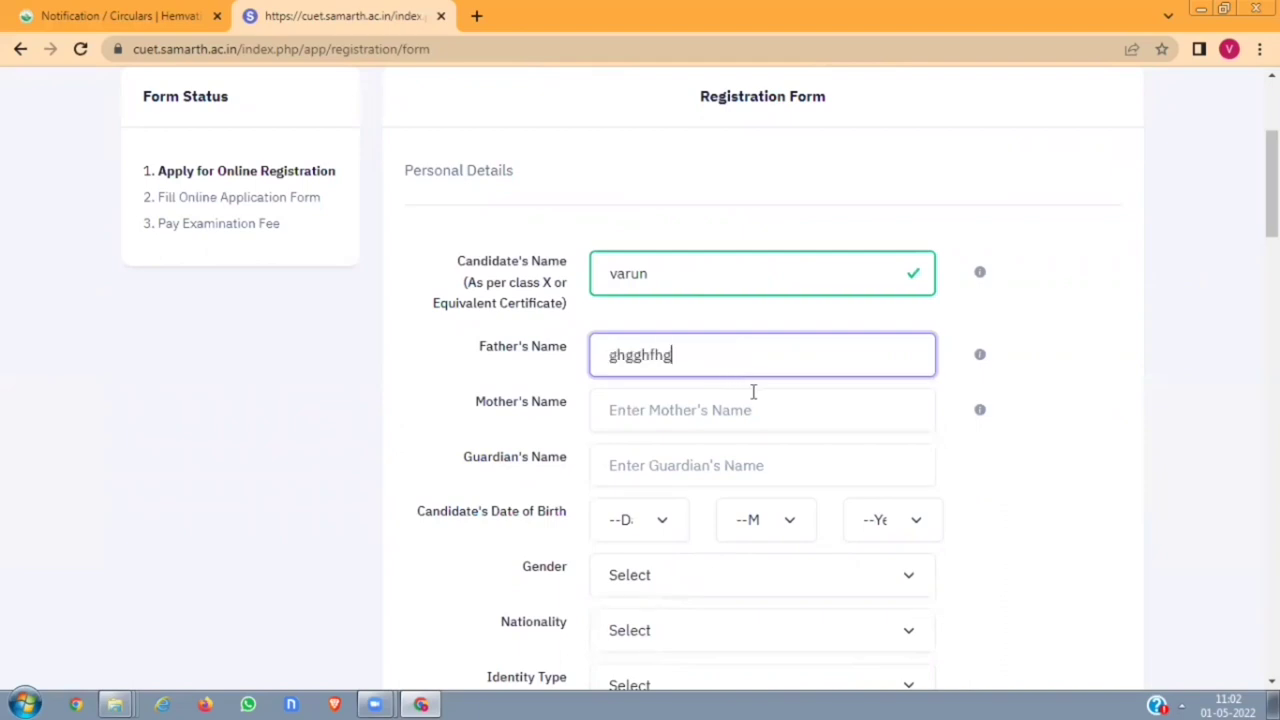
click(730, 420)
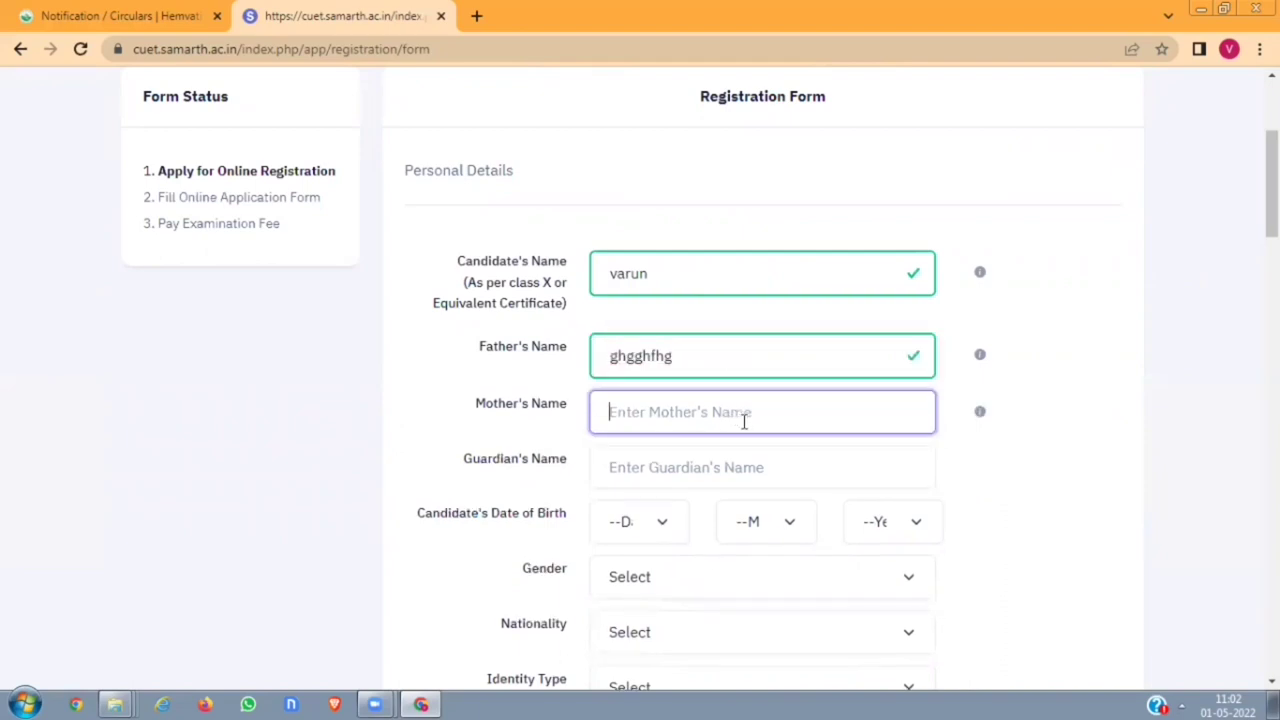
text(hggfhghj)
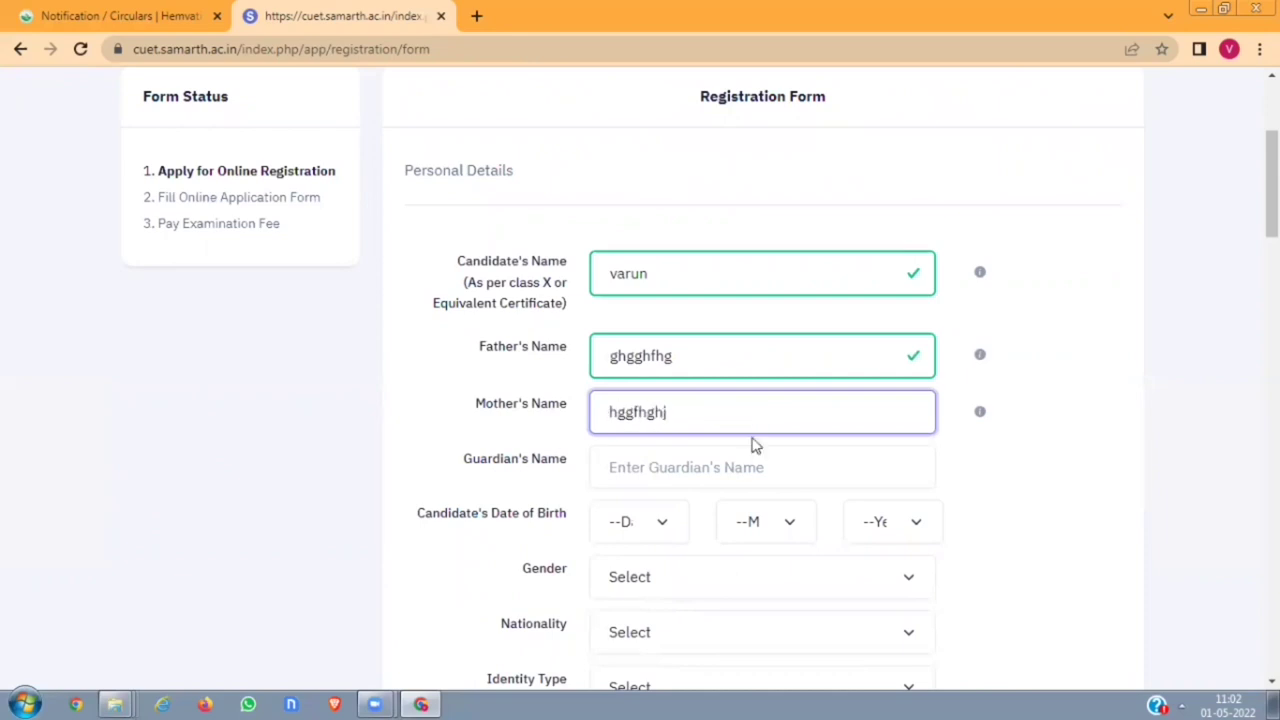
click(748, 472)
text(hjhkjhk)
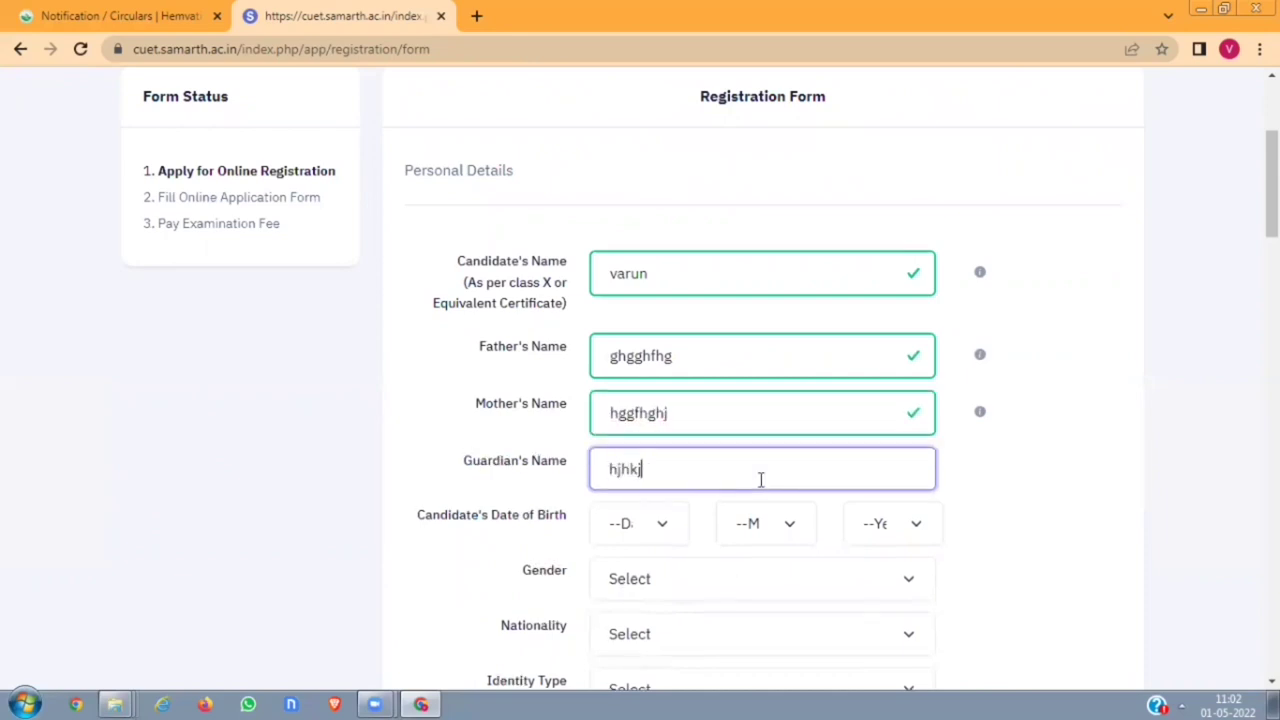
Set the date of birth, choosing the day, month and year 2002.
key(Tab)
key(Down)
scroll(760, 480, down, 1)
click(770, 431)
click(762, 180)
click(914, 435)
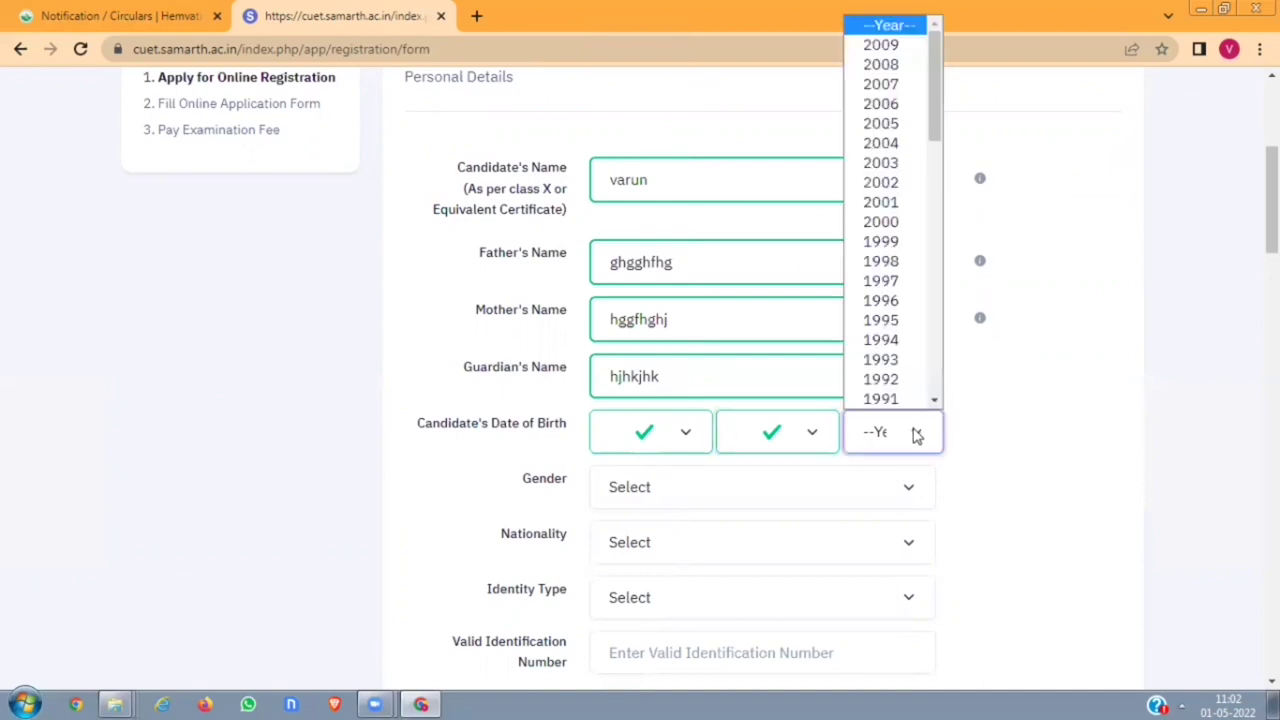
click(881, 183)
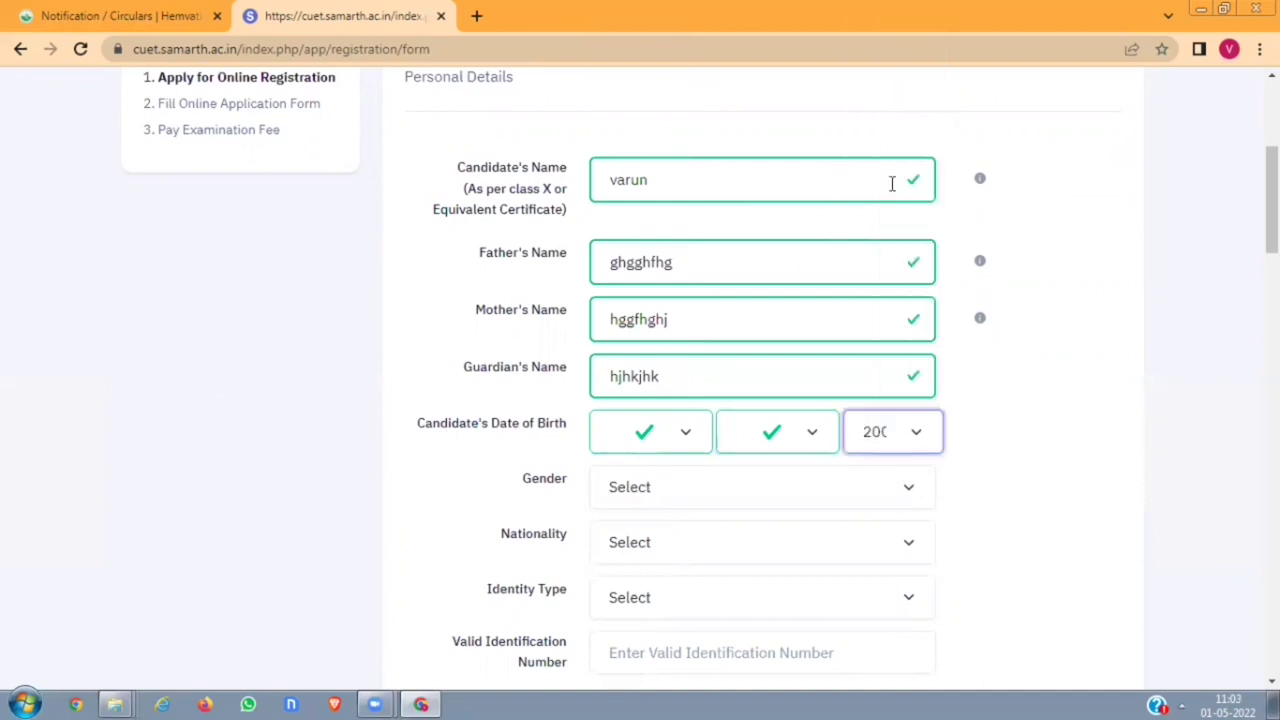
Set gender Male, nationality Indian, identity type PAN Card, and paste the identification number.
click(707, 497)
click(688, 540)
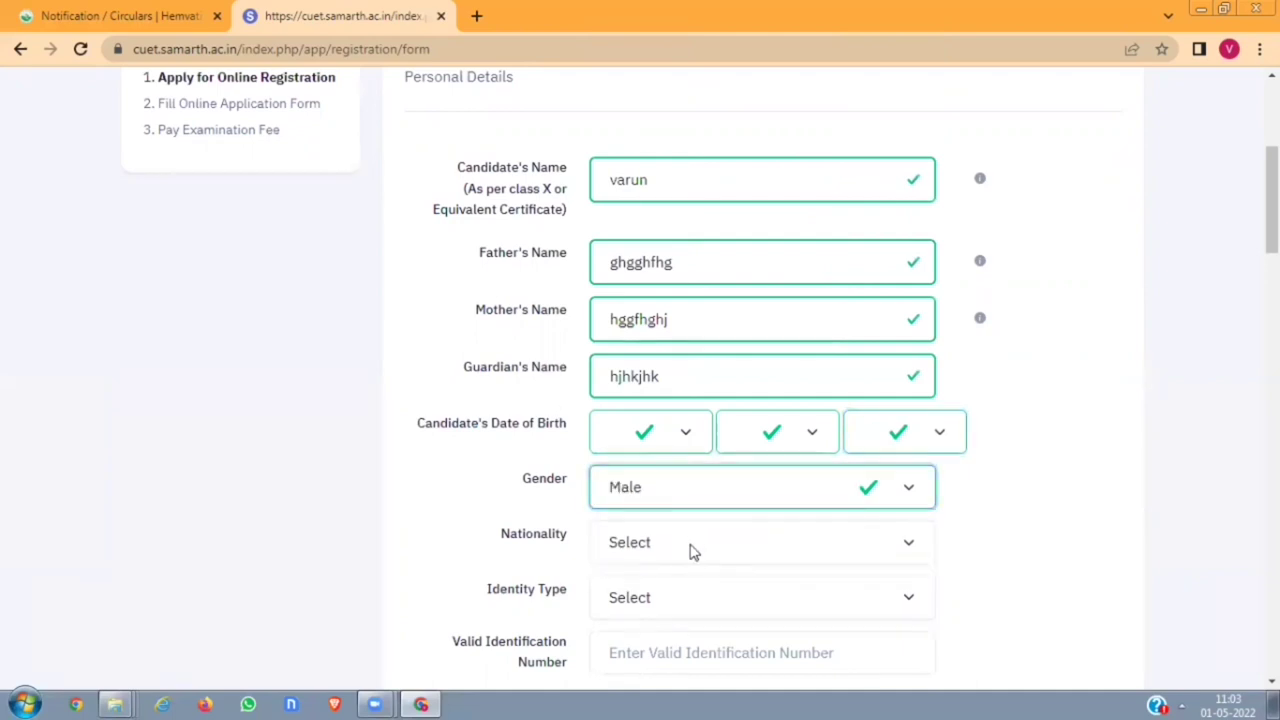
click(693, 552)
click(637, 594)
scroll(688, 422, down, 2)
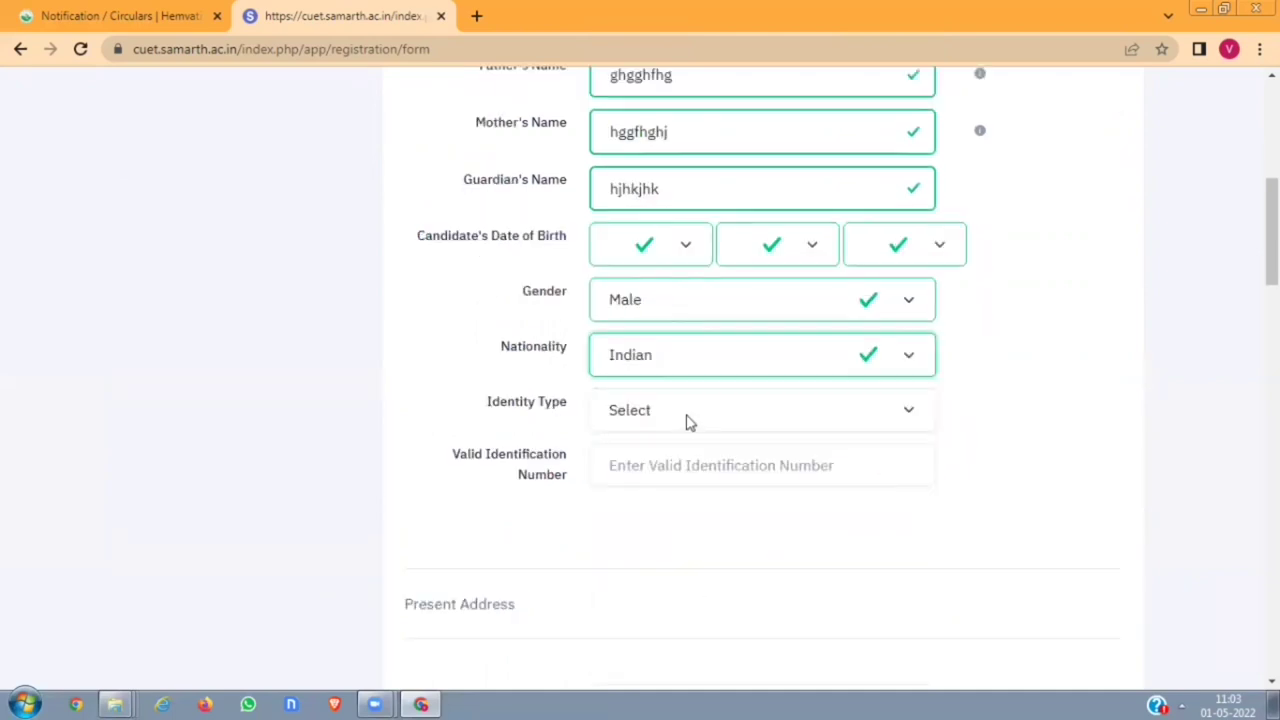
click(688, 422)
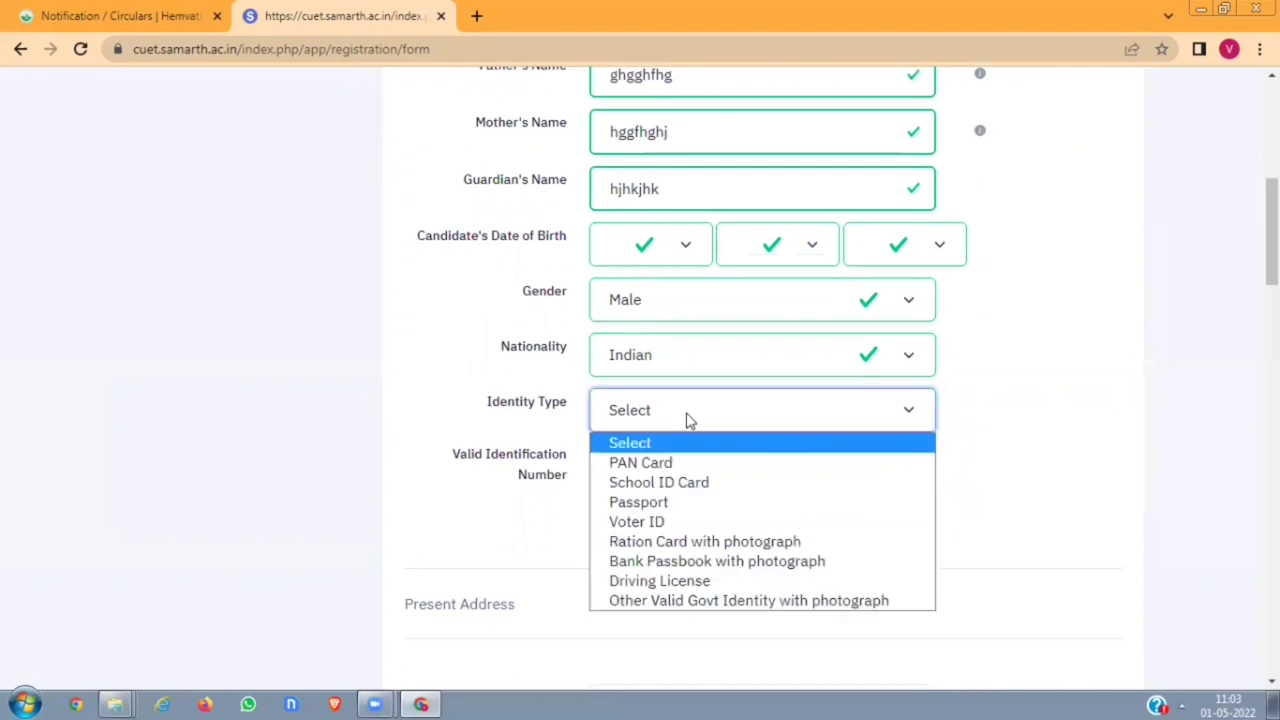
click(646, 464)
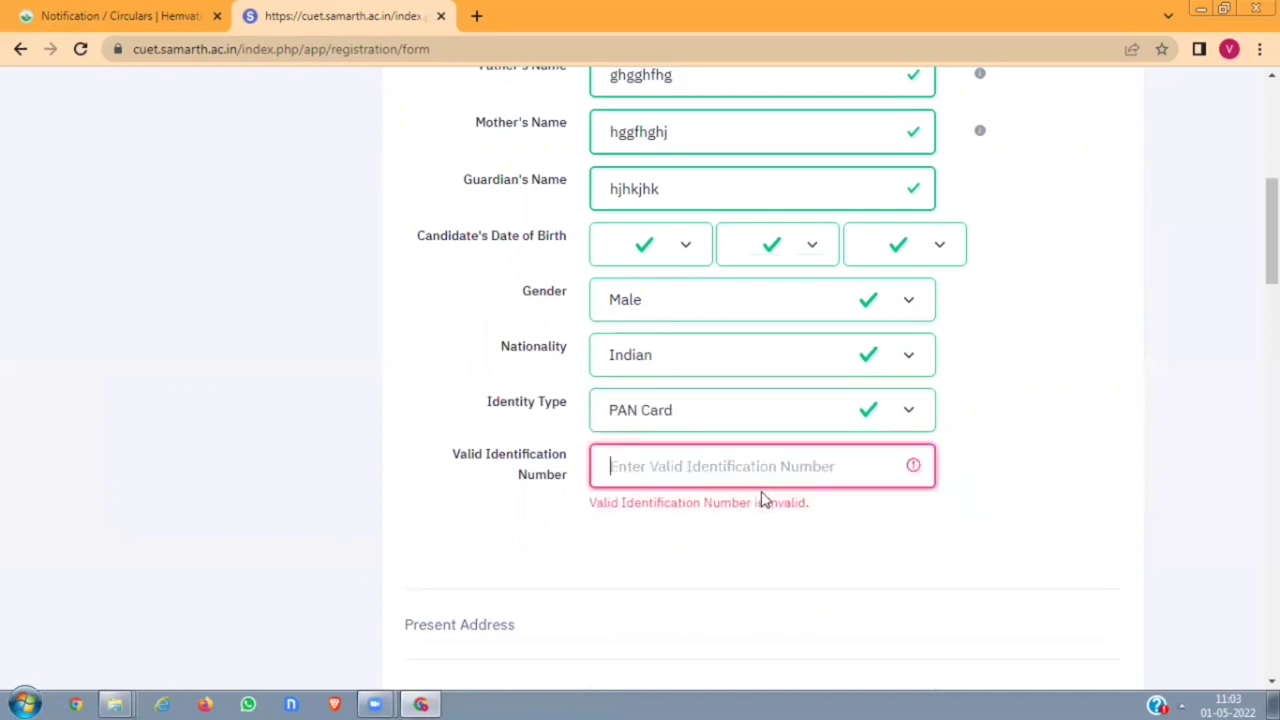
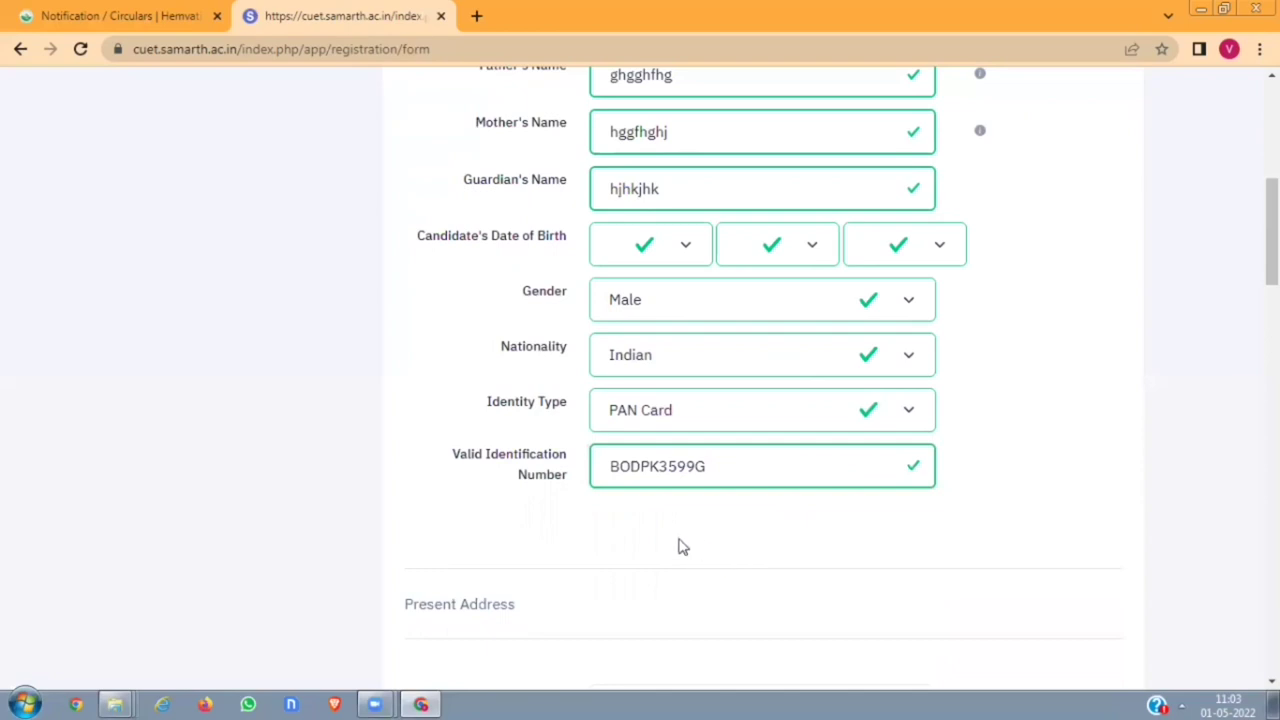
scroll(678, 545, down, 1)
Enter the present address premises, sub locality and locality.
scroll(672, 510, down, 1)
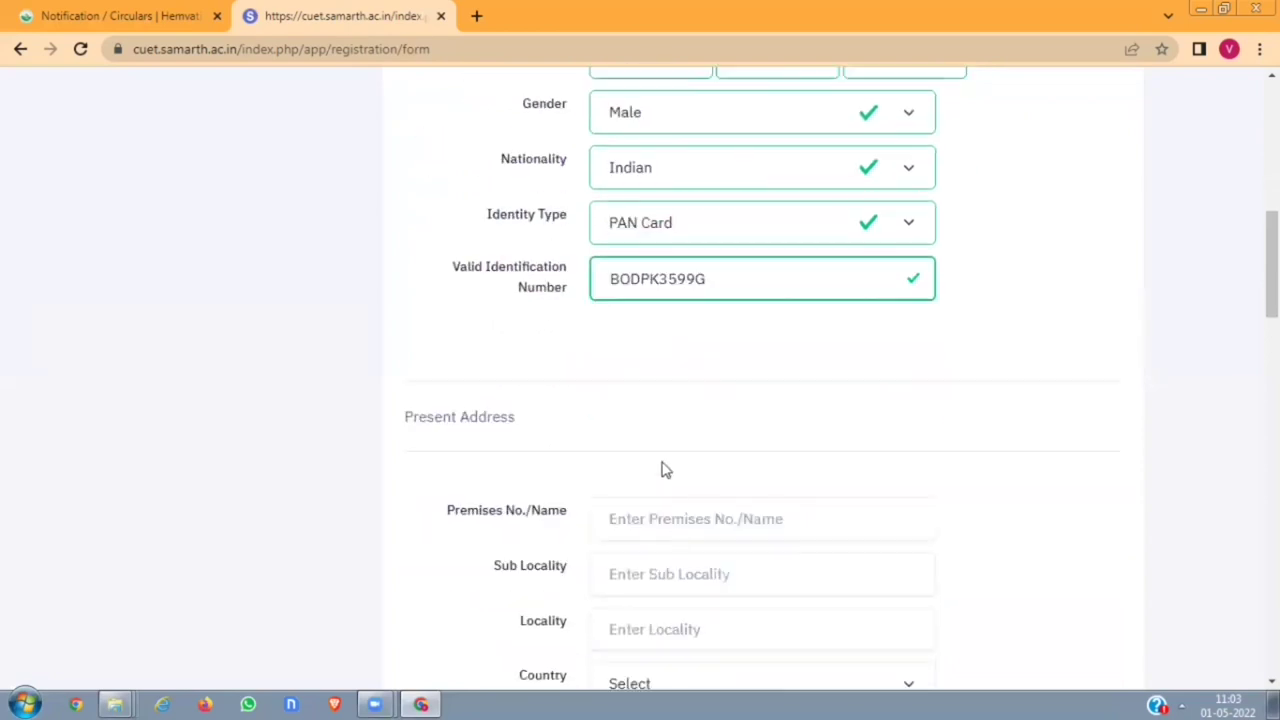
scroll(665, 468, down, 2)
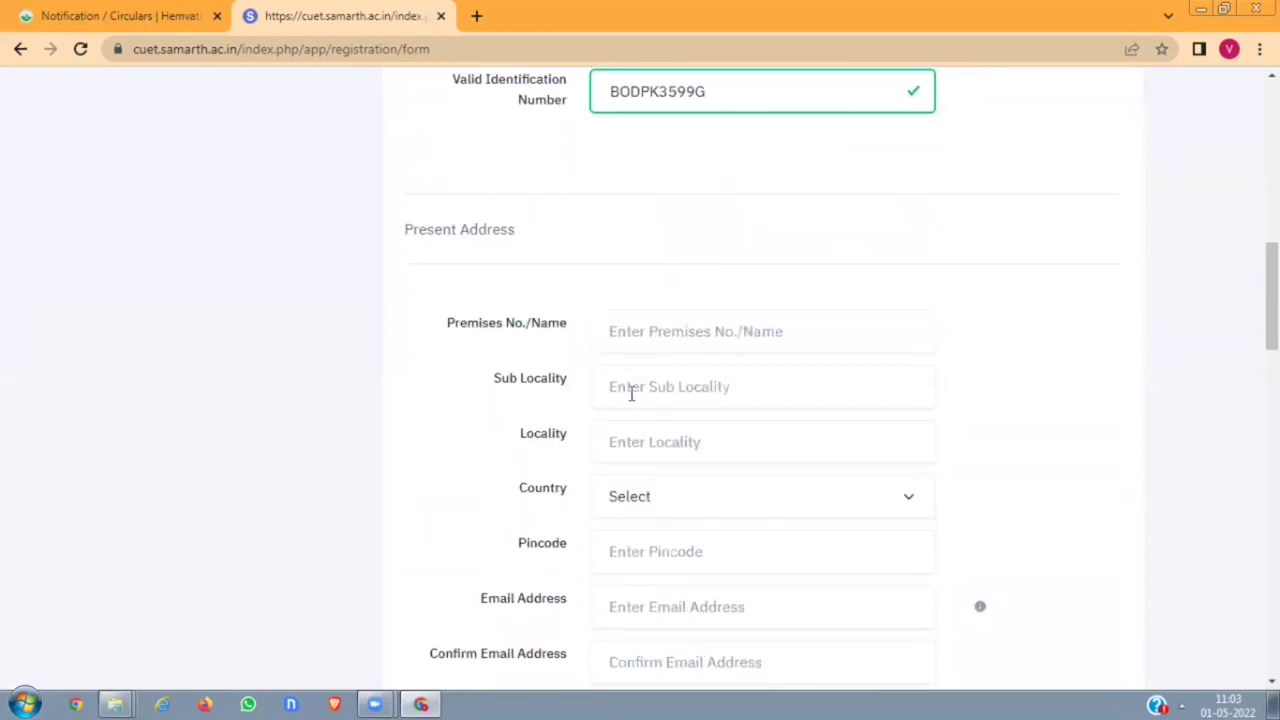
click(653, 335)
text(HFHG)
click(747, 393)
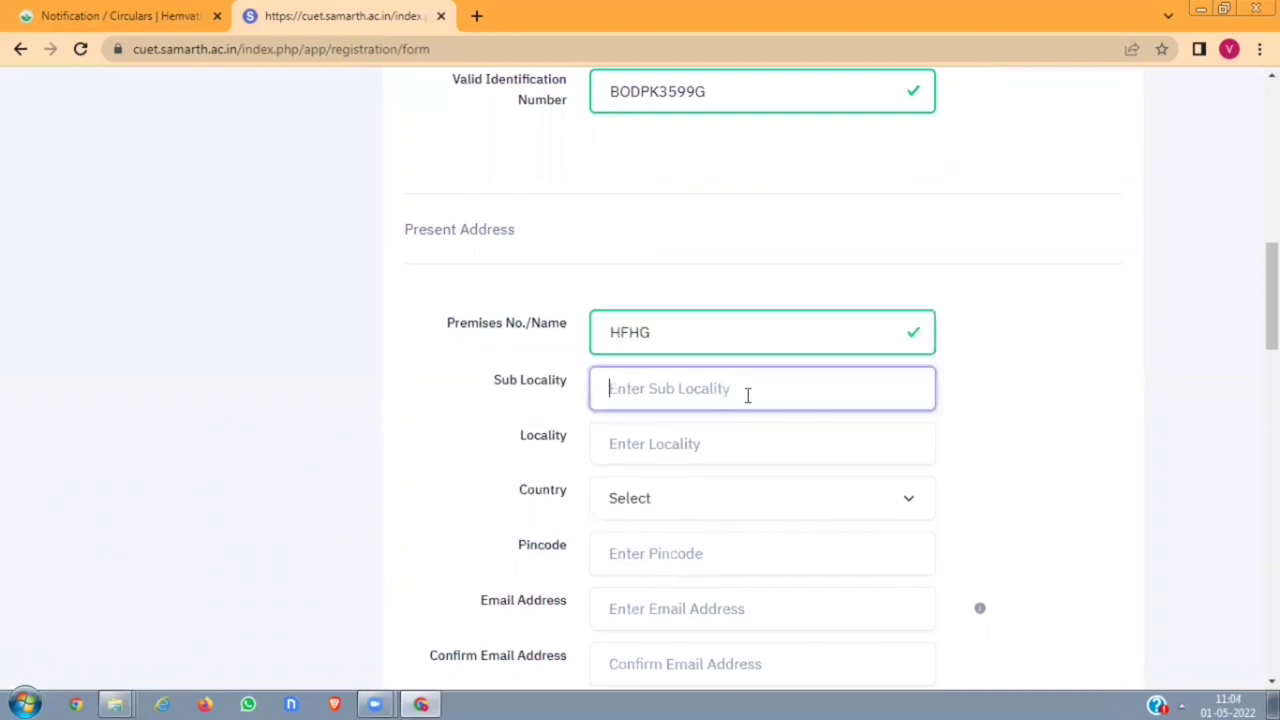
text(GHGJHJ)
click(723, 439)
text(GHGJH)
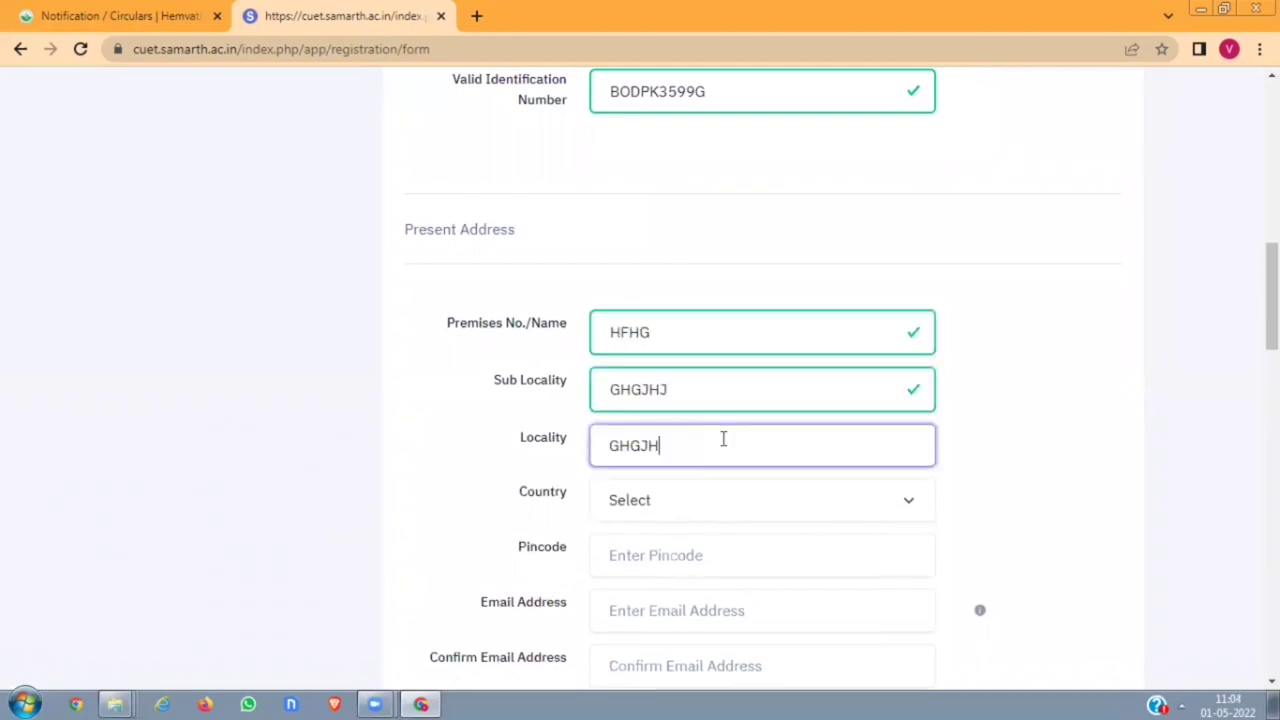
Set country India, state UTTARAKHAND and district PAURI GARHWAL for the present address.
click(764, 508)
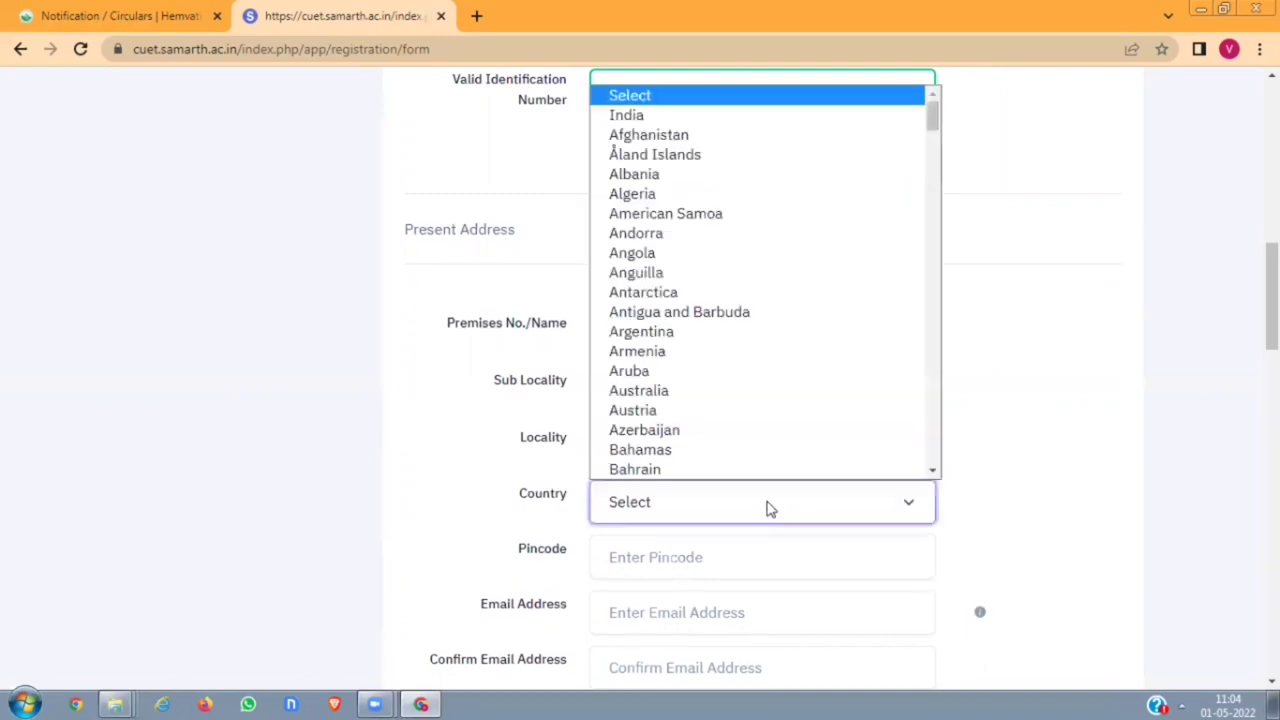
drag(932, 100, 783, 186)
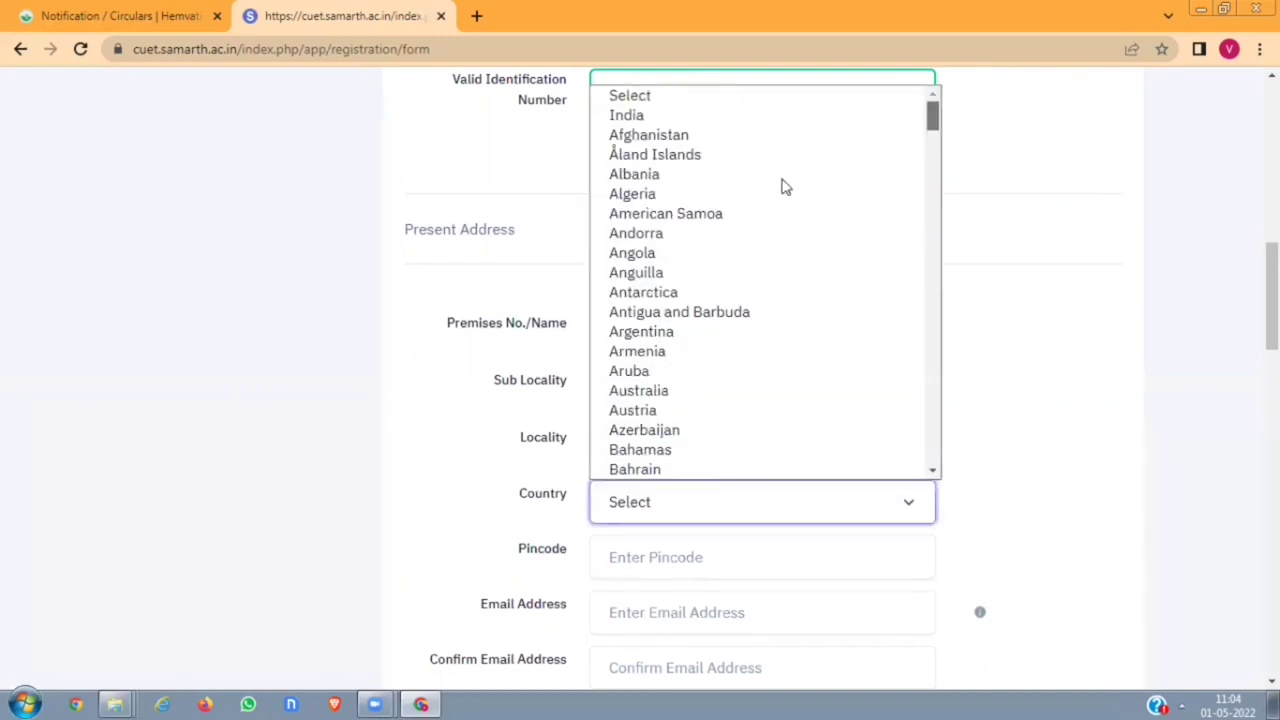
click(636, 117)
scroll(757, 500, down, 1)
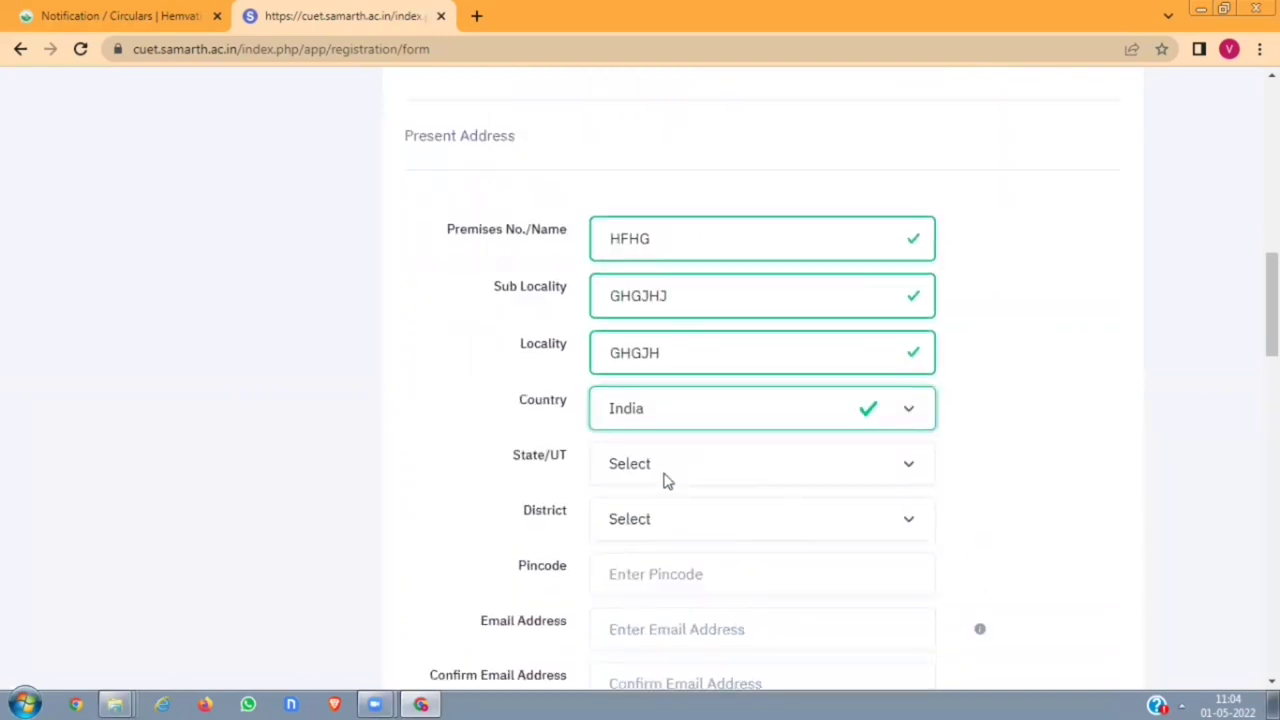
click(670, 470)
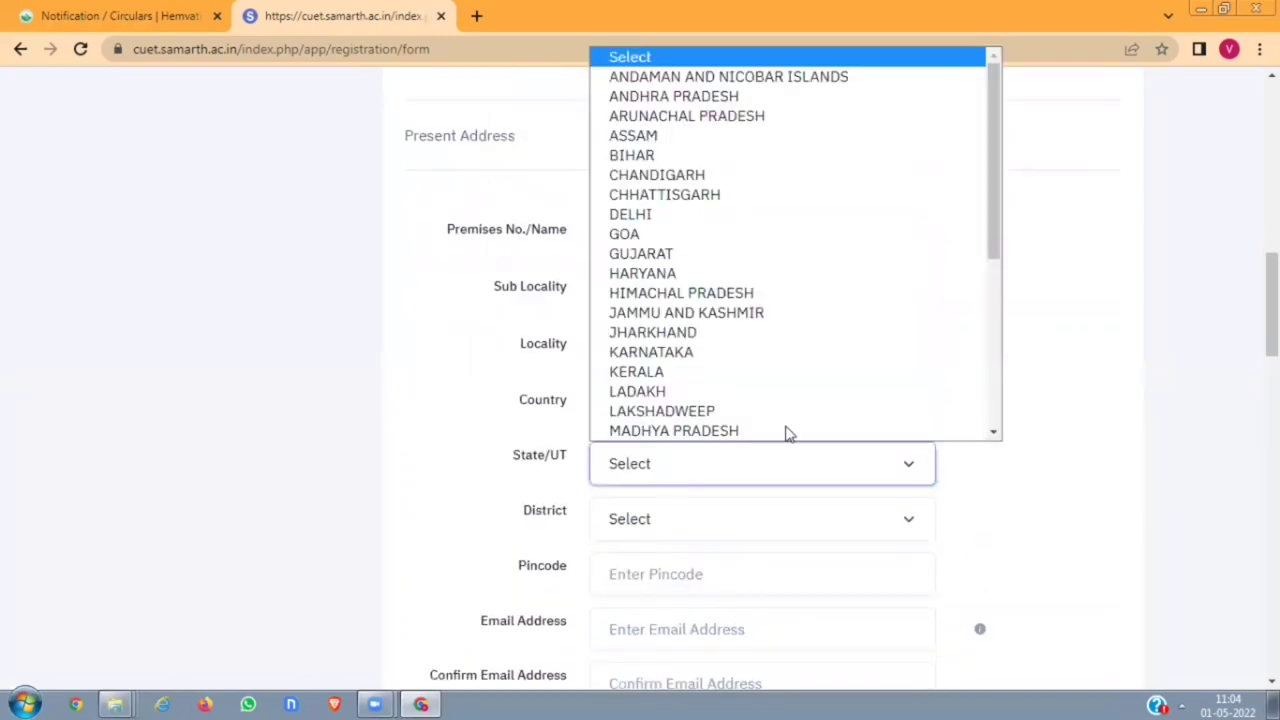
click(1000, 303)
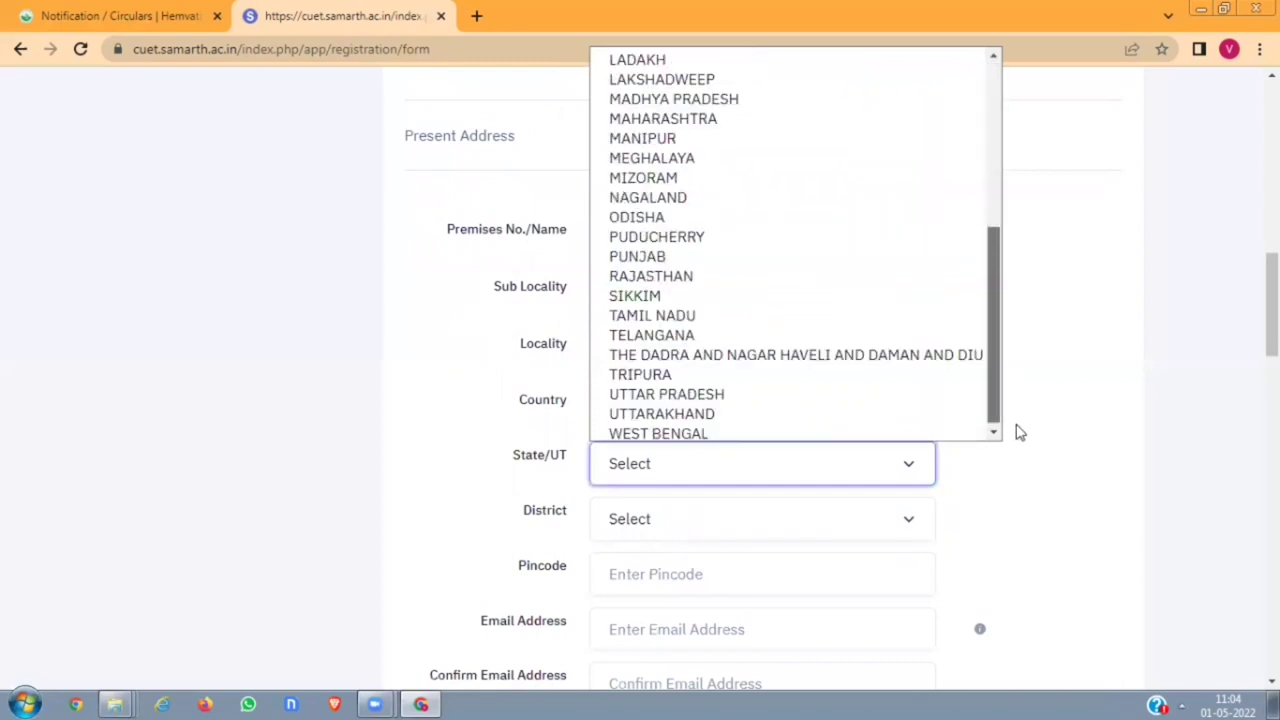
click(710, 416)
click(898, 521)
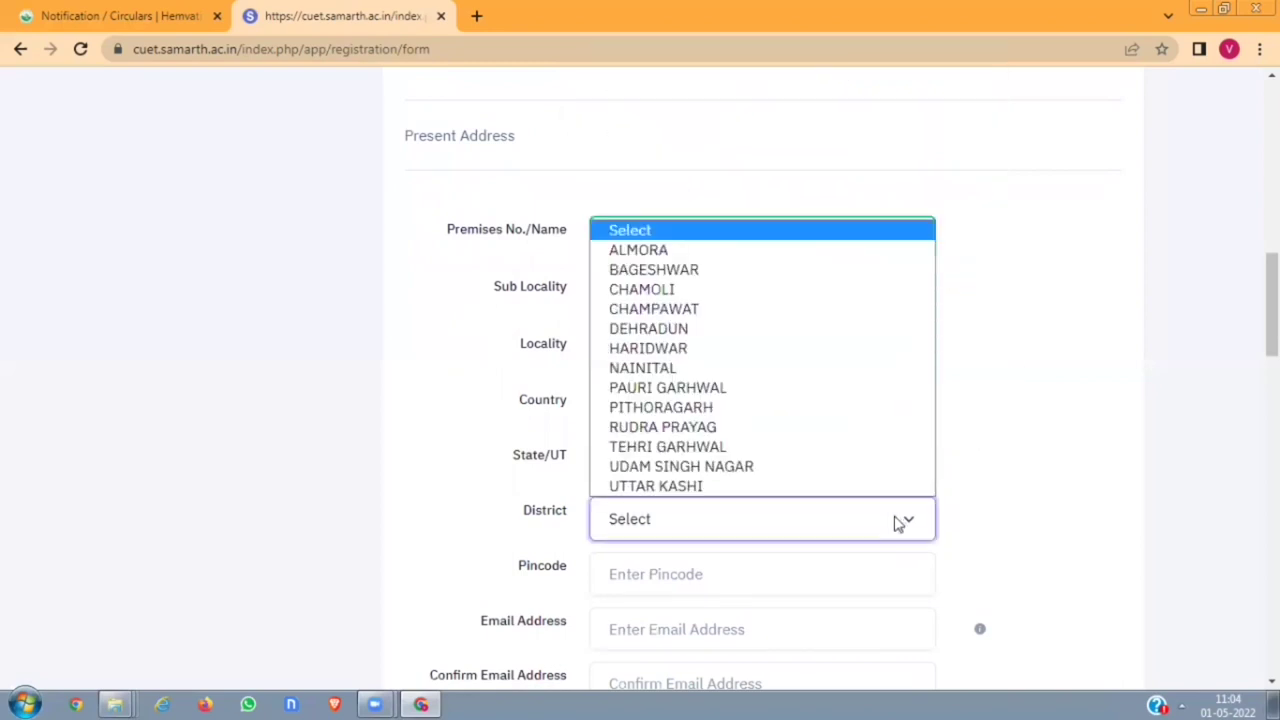
click(705, 387)
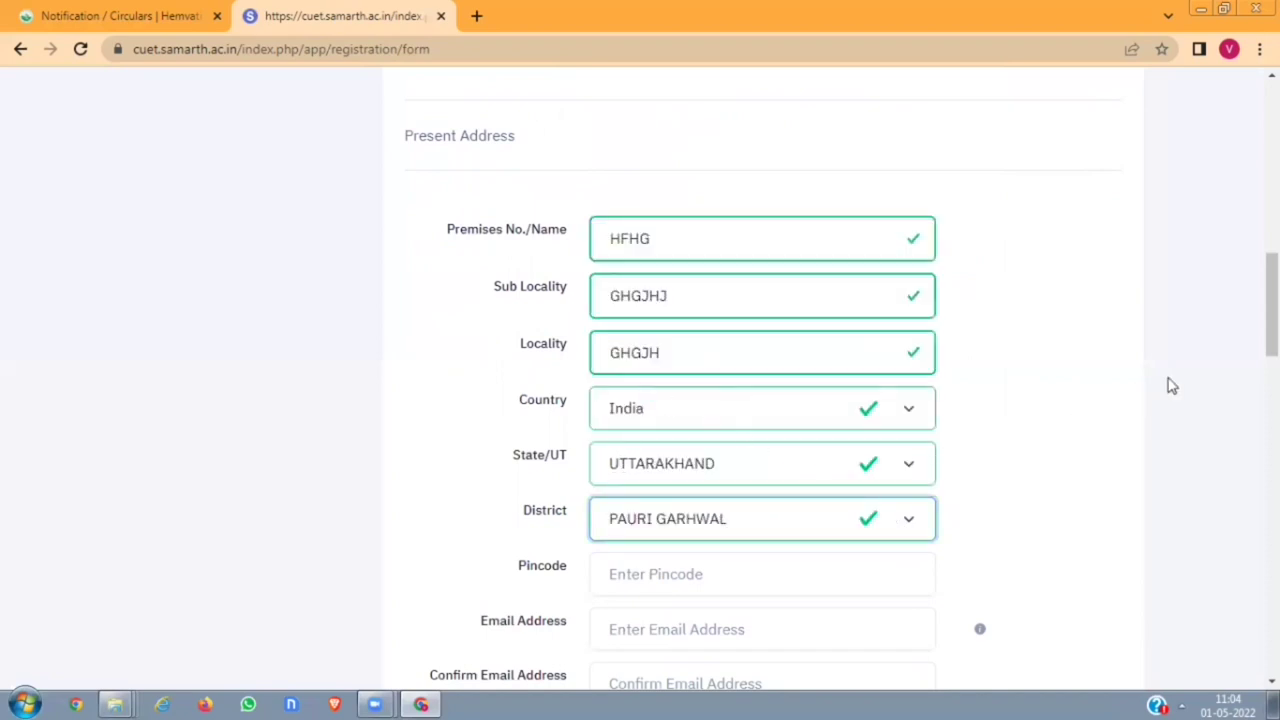
Enter pincode 246174, then fill and confirm the candidate's e-mail address and mobile number.
scroll(743, 323, down, 4)
scroll(743, 323, up, 1)
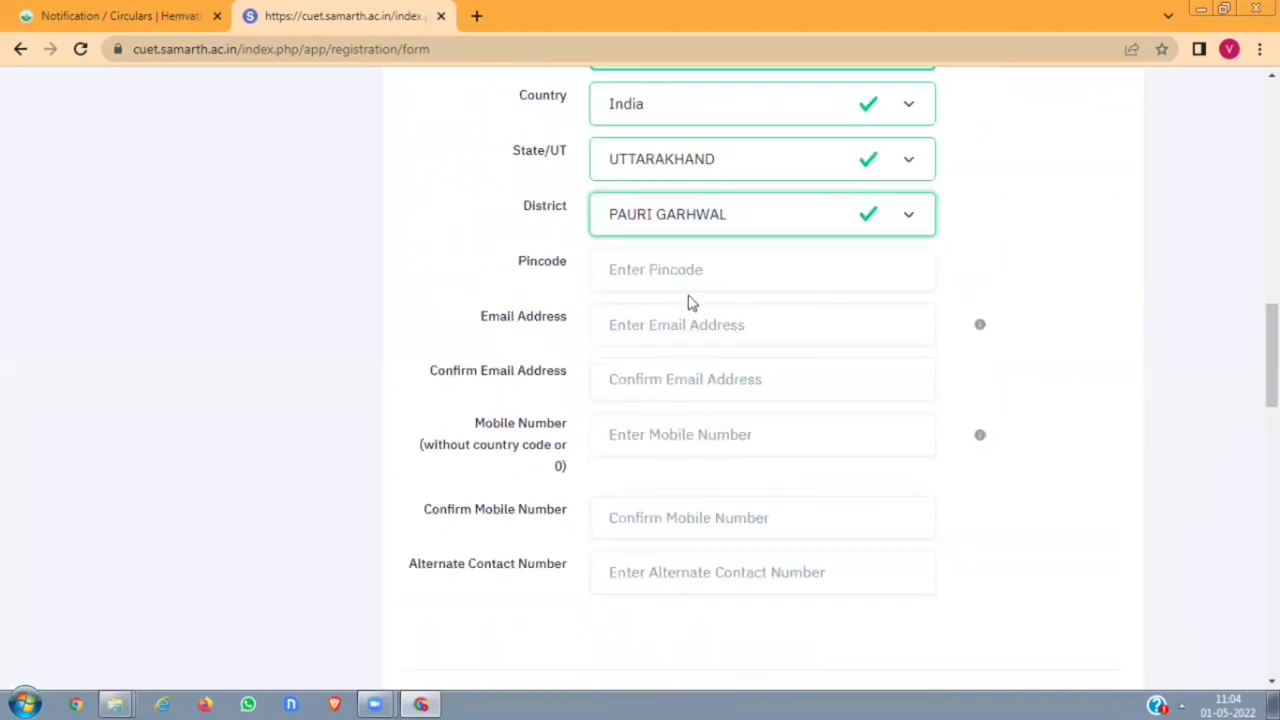
click(934, 284)
text(246174)
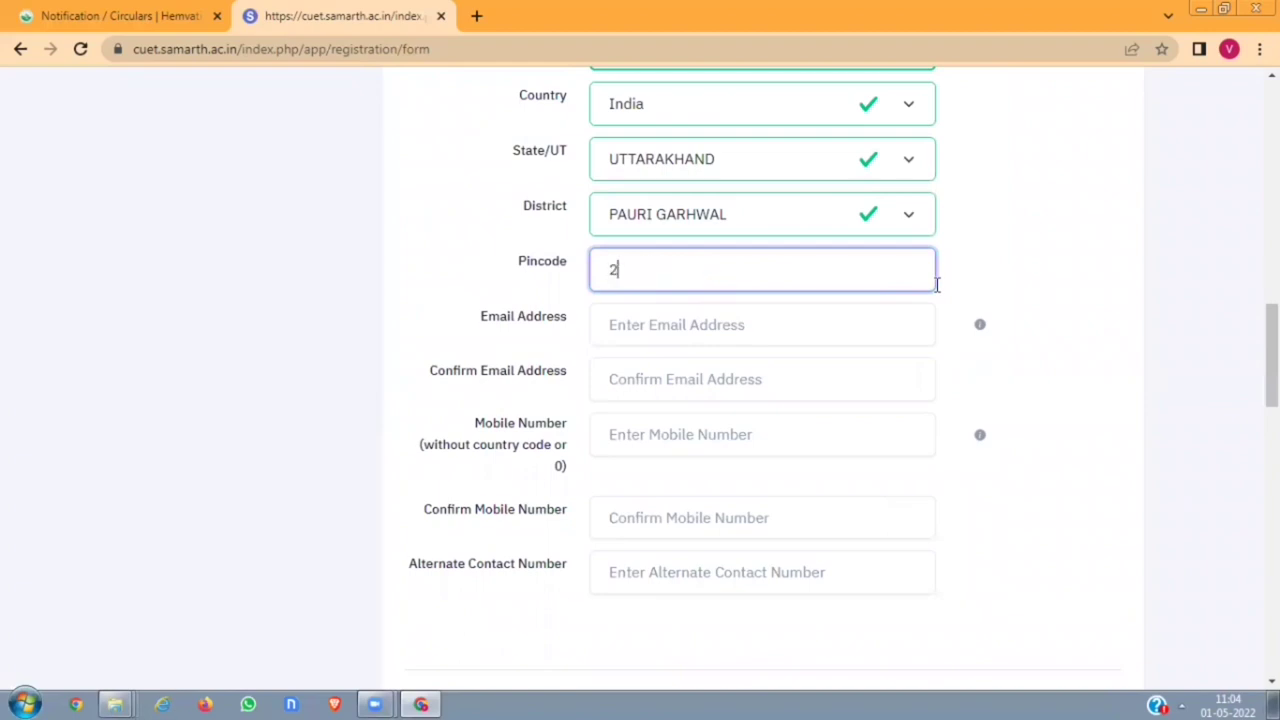
click(837, 314)
key(Tab)
click(746, 437)
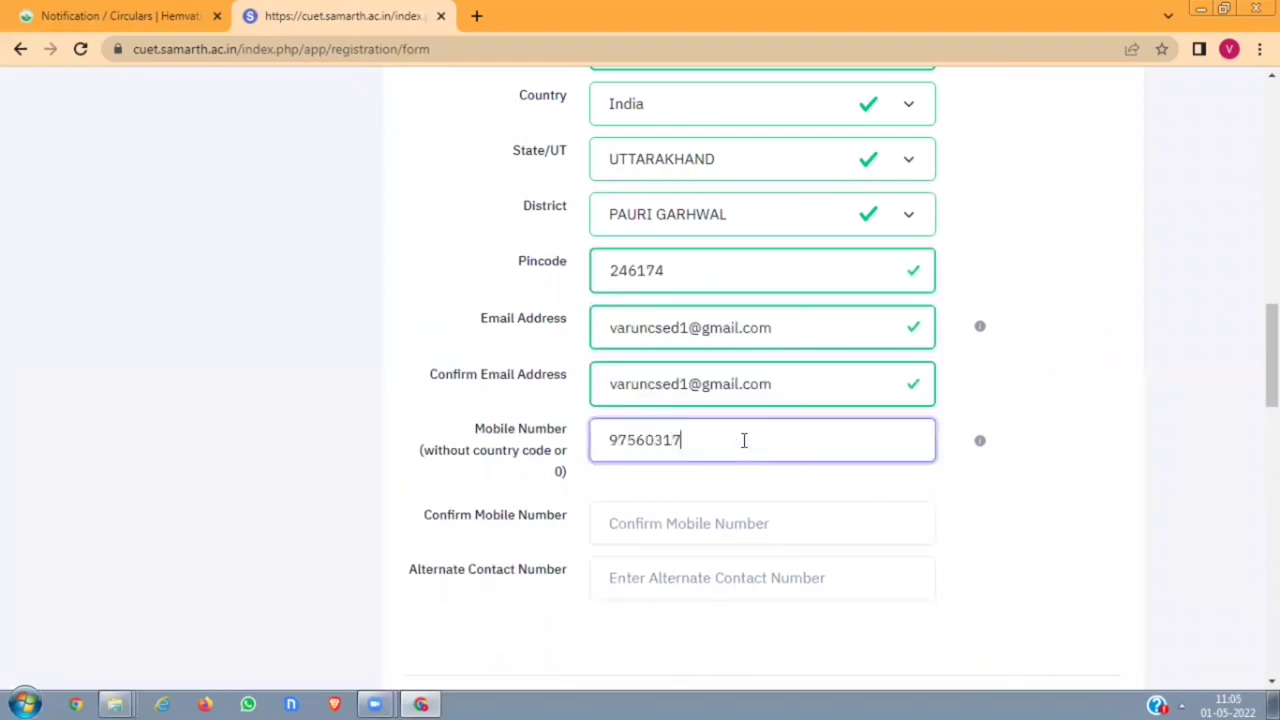
click(695, 521)
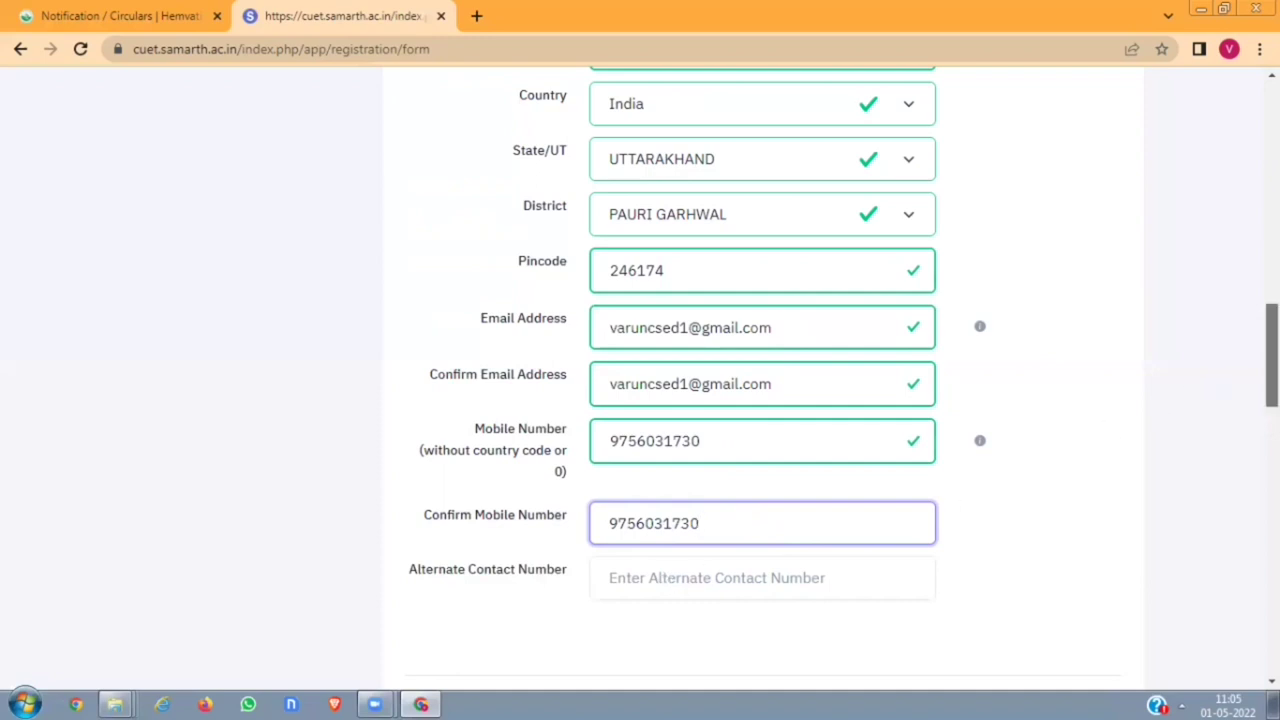
scroll(1272, 390, down, 2)
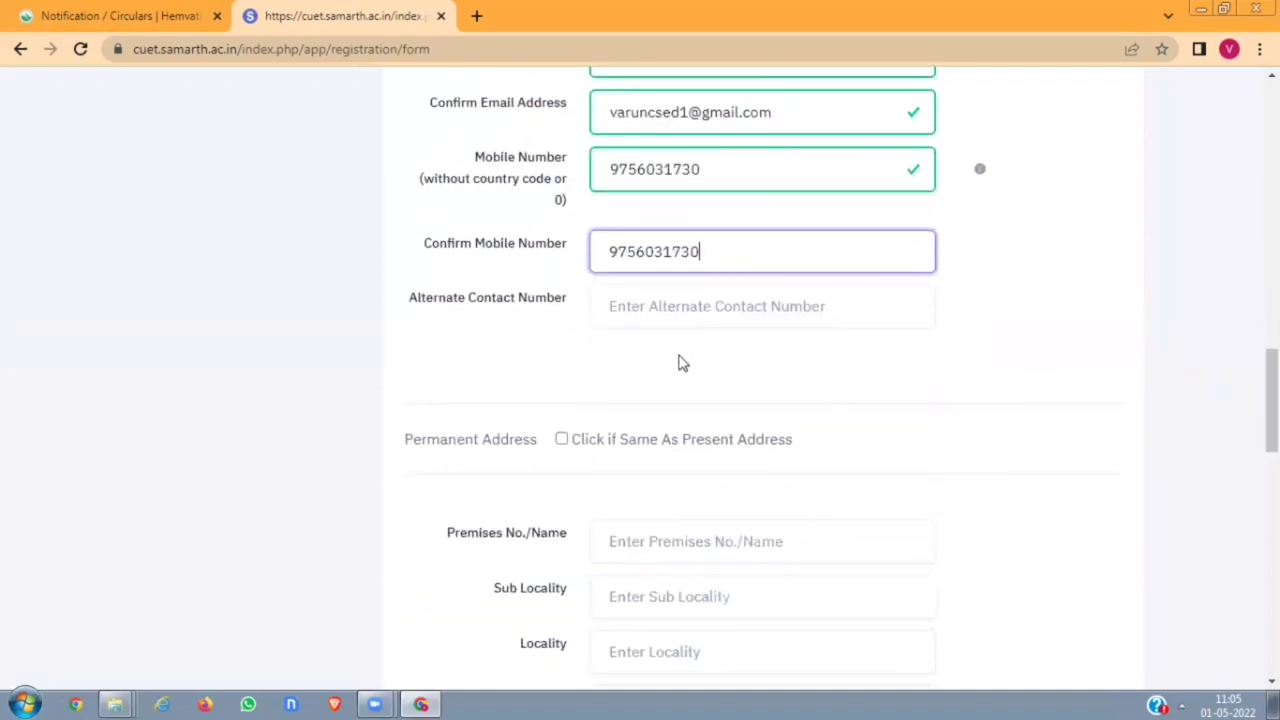
Leave the alternate contact number blank and make the permanent address same as present.
click(632, 308)
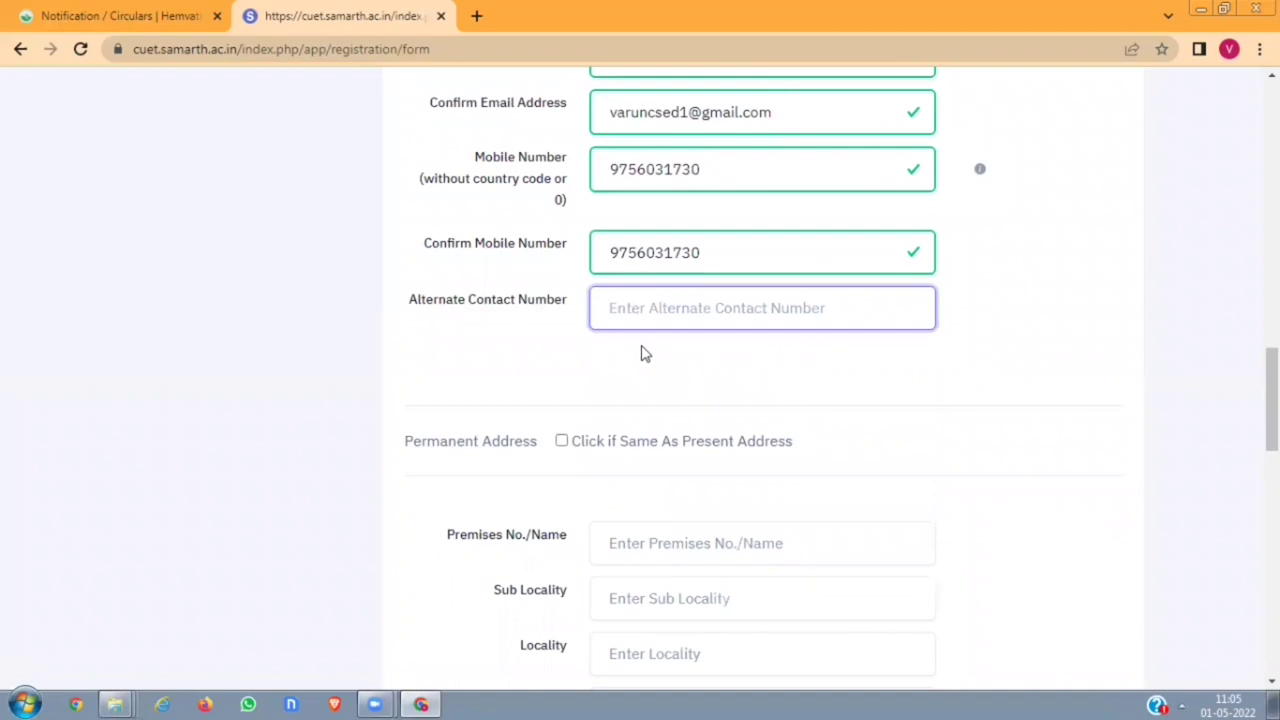
click(643, 355)
scroll(600, 289, down, 1)
scroll(574, 246, up, 8)
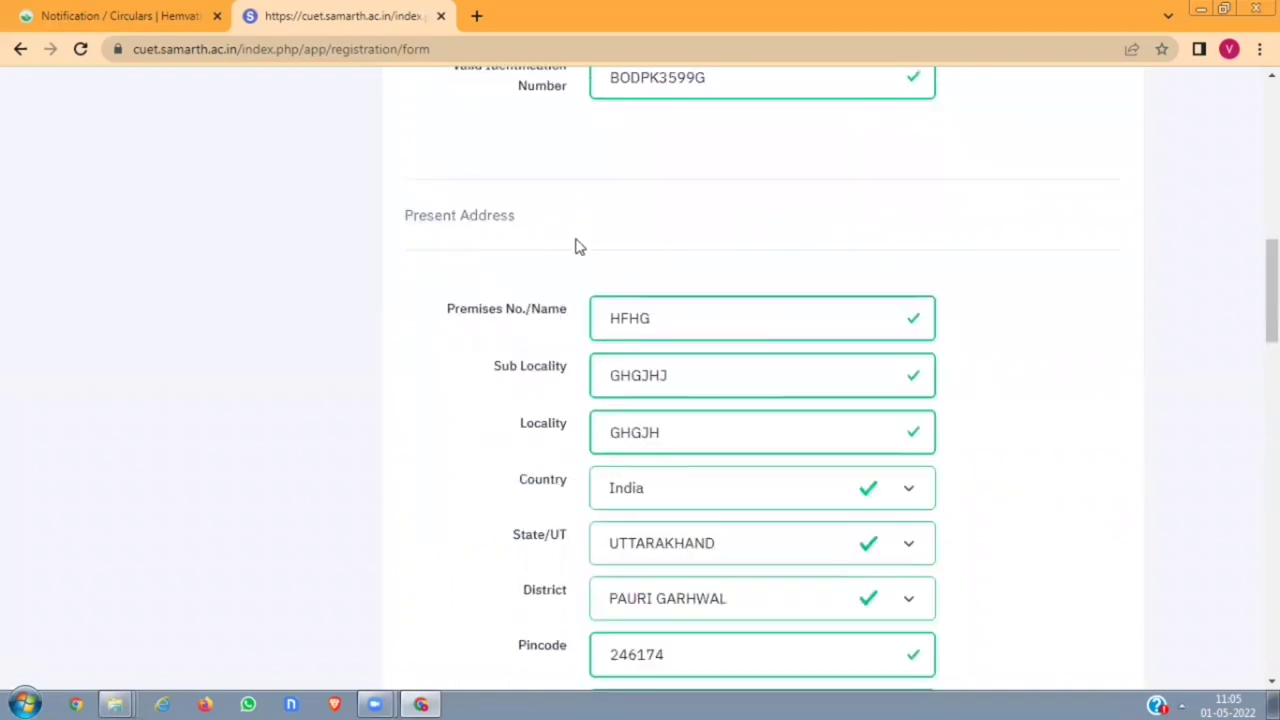
scroll(614, 314, down, 8)
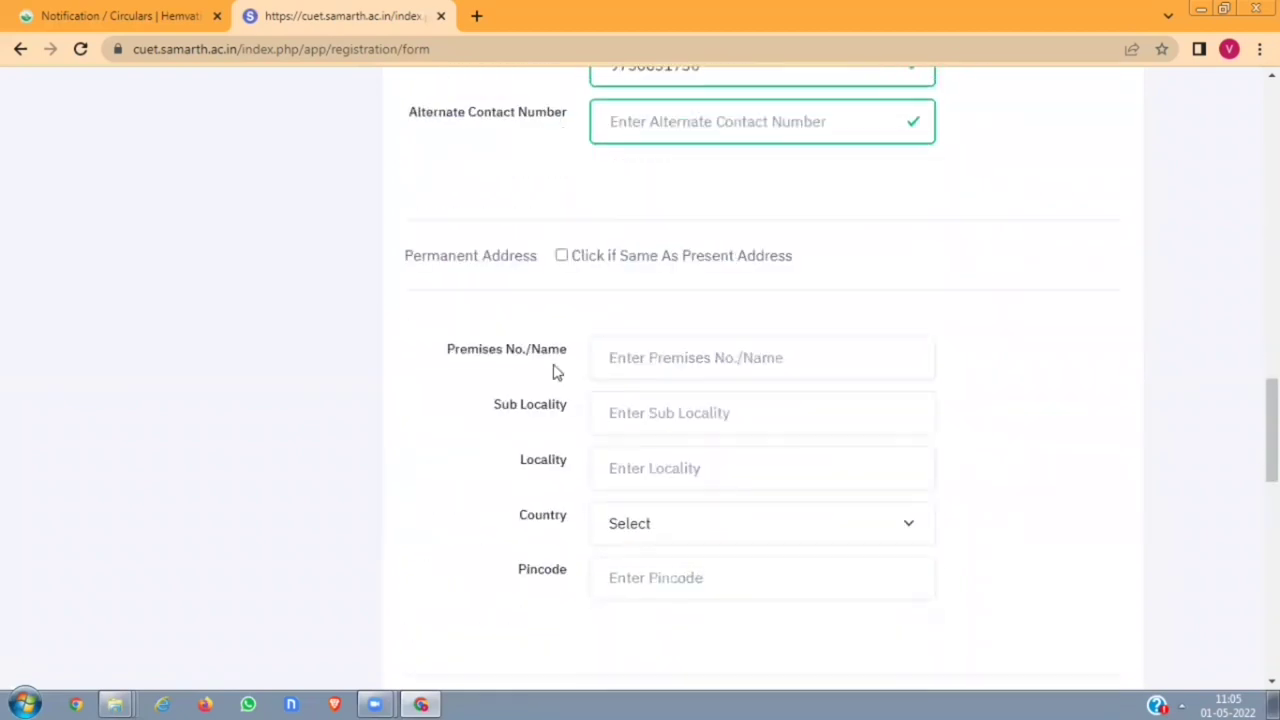
click(562, 257)
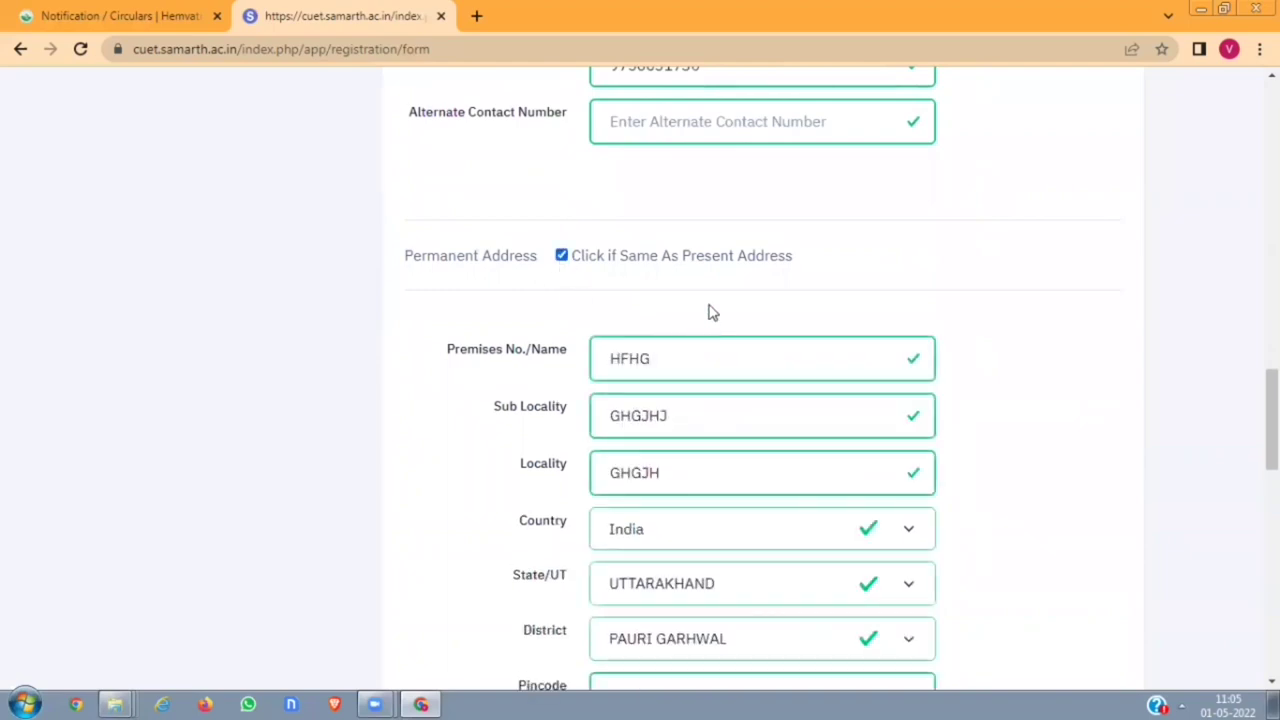
scroll(709, 309, down, 2)
scroll(709, 303, up, 1)
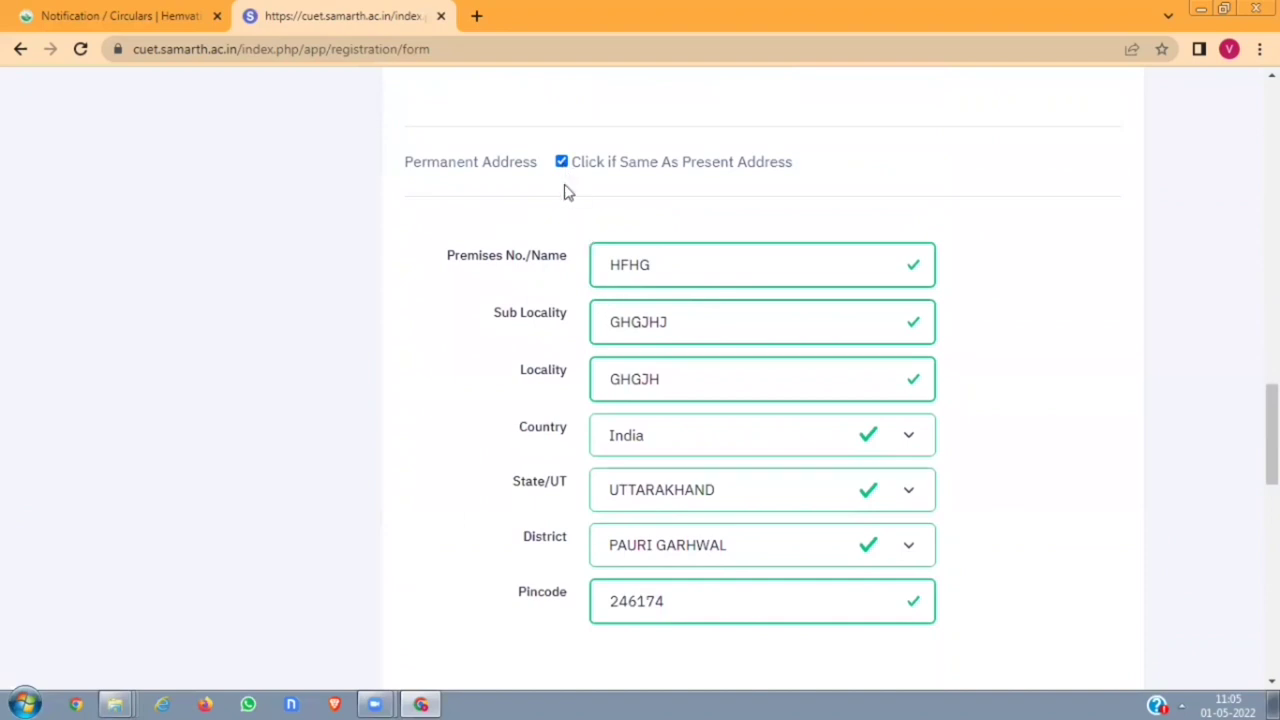
scroll(569, 206, down, 2)
scroll(583, 257, down, 4)
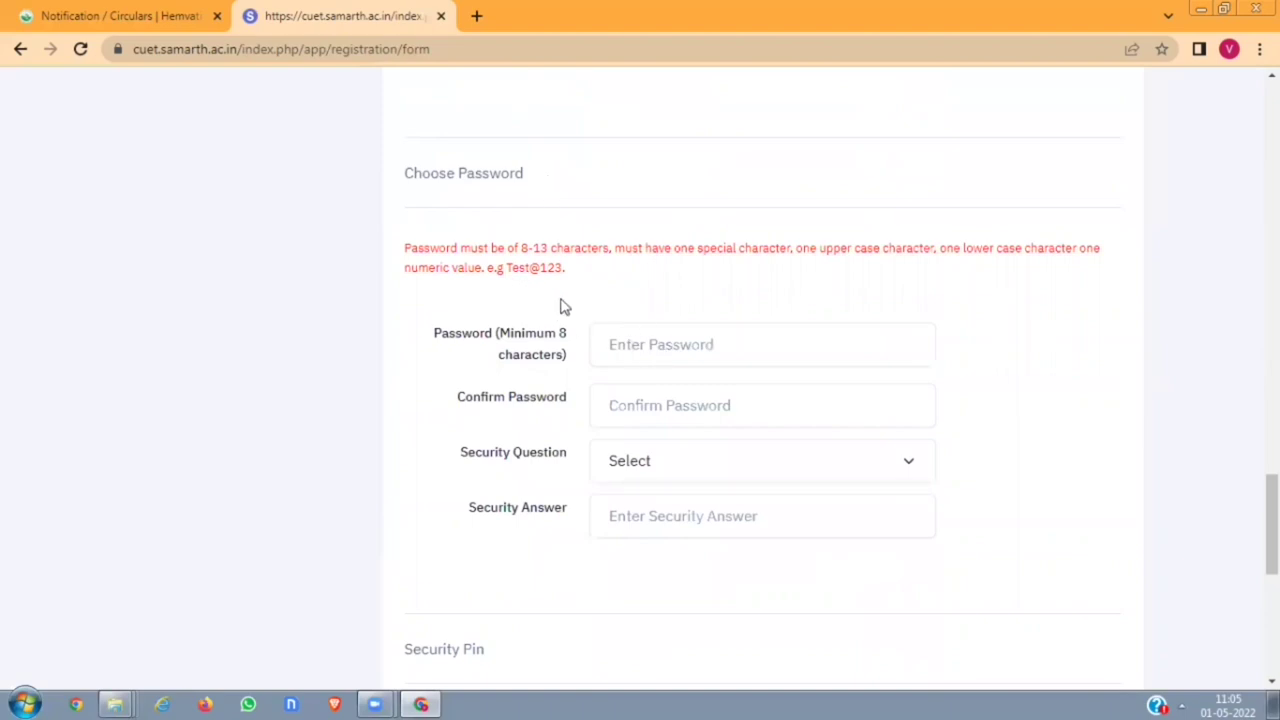
Enter the account password, choose 'Which is your favourite book ?' and type the security answer.
click(640, 342)
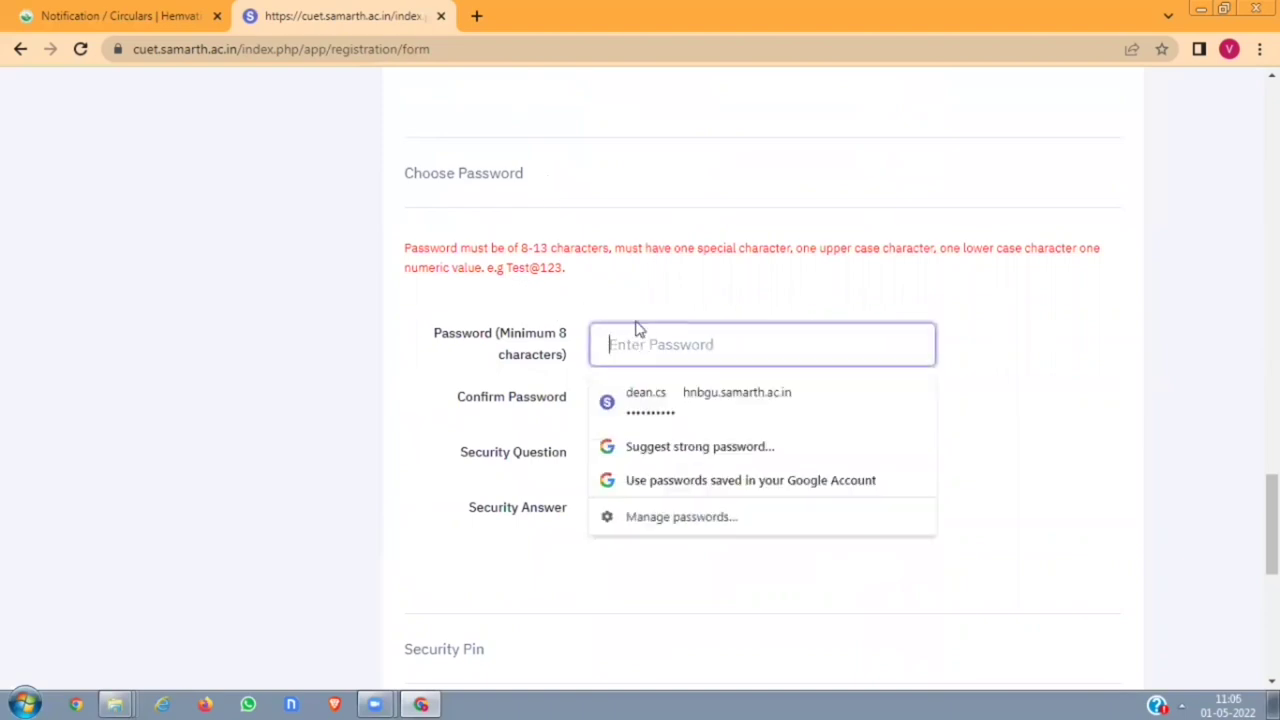
text(•)
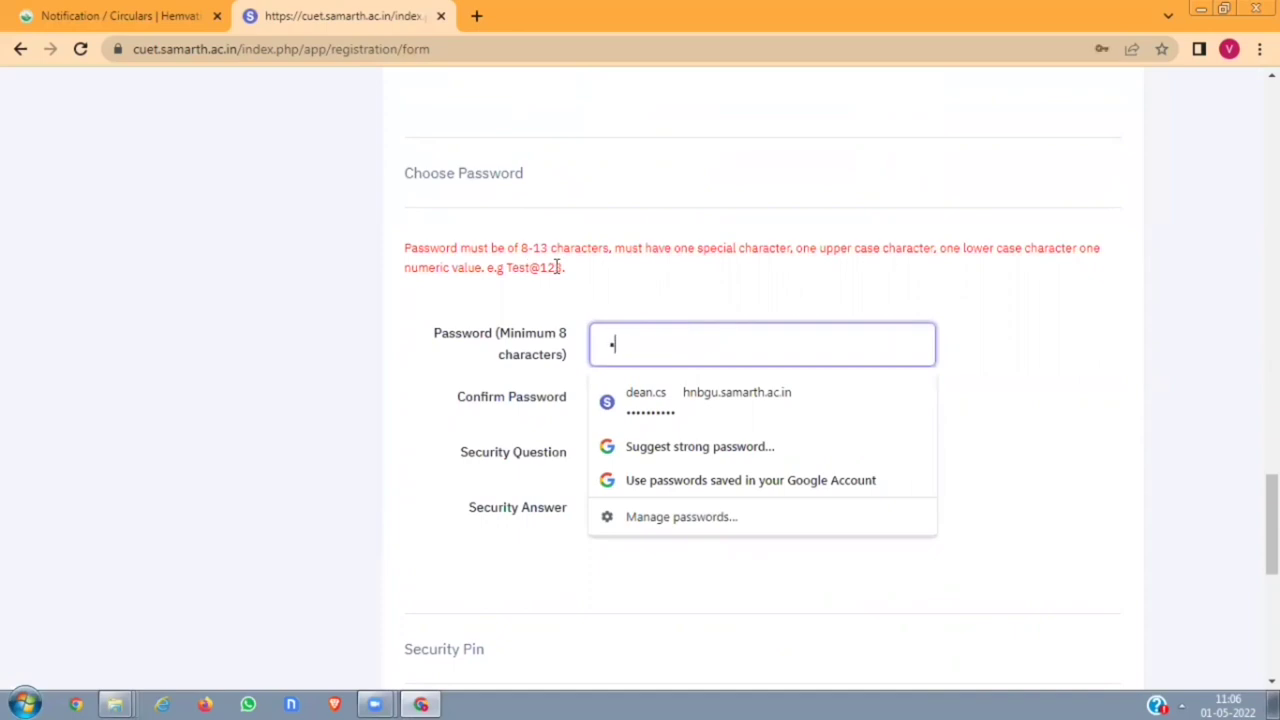
text(••)
text(•)
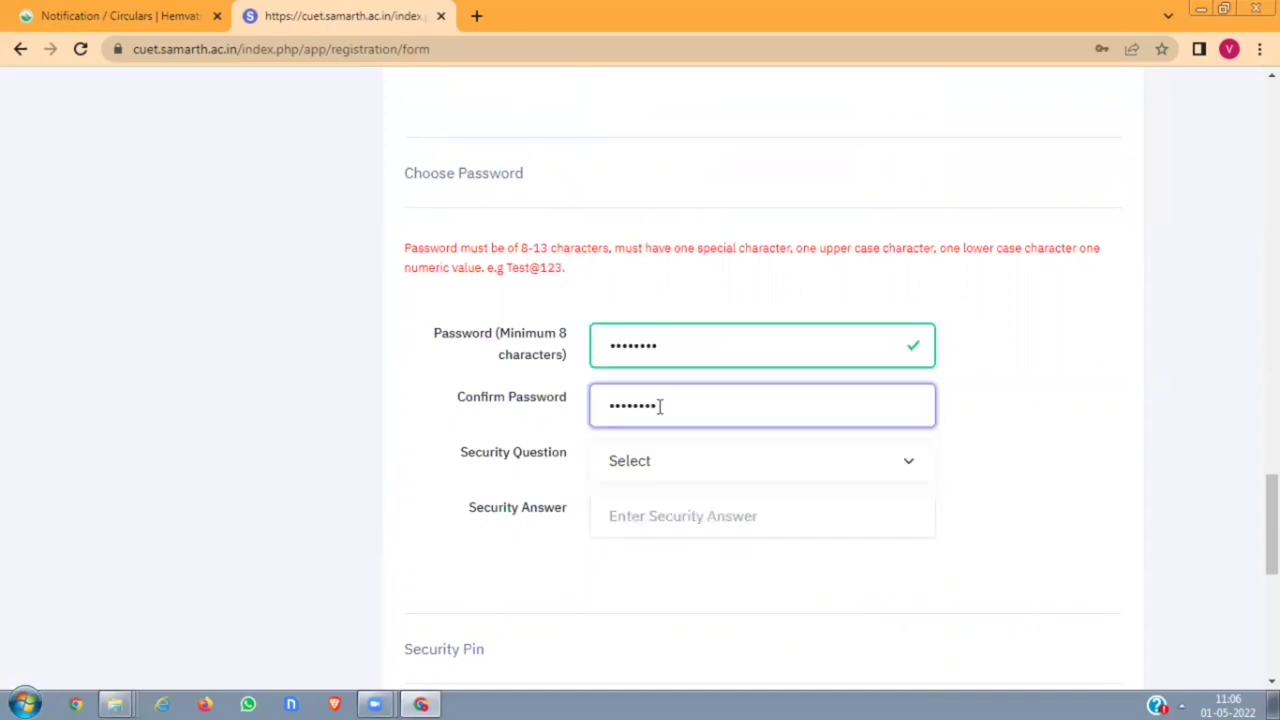
click(663, 465)
click(655, 510)
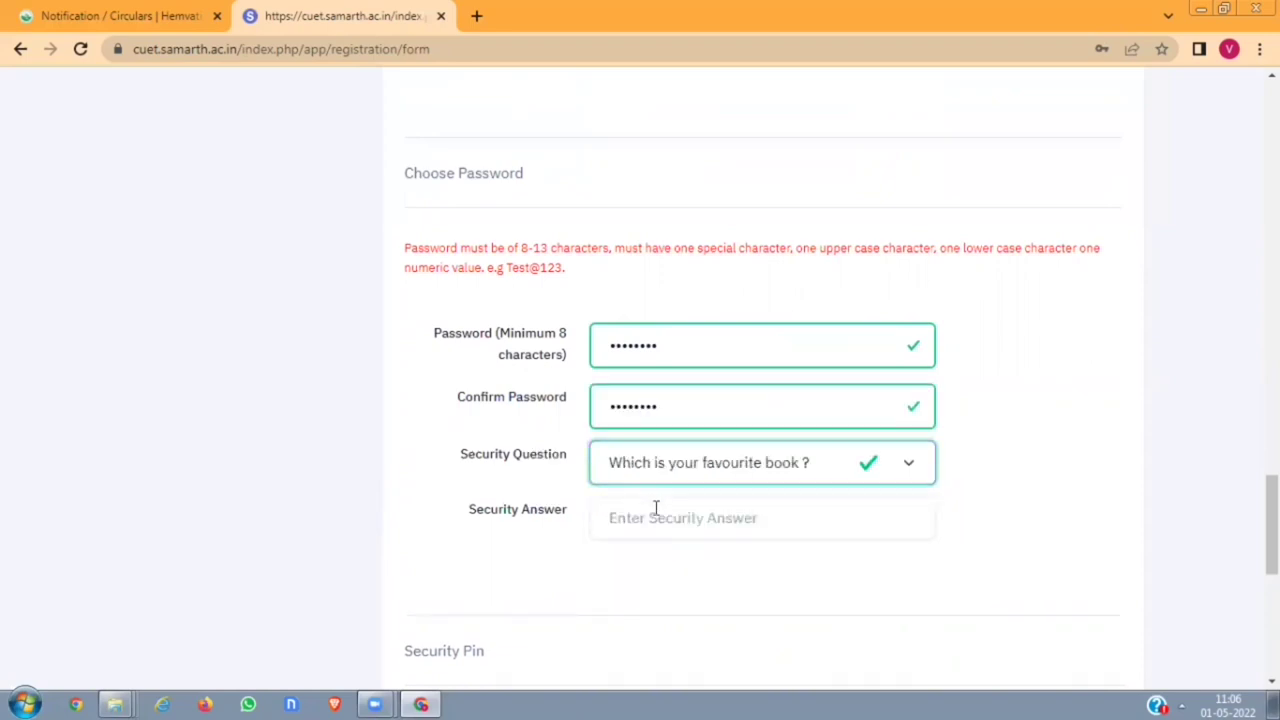
click(652, 518)
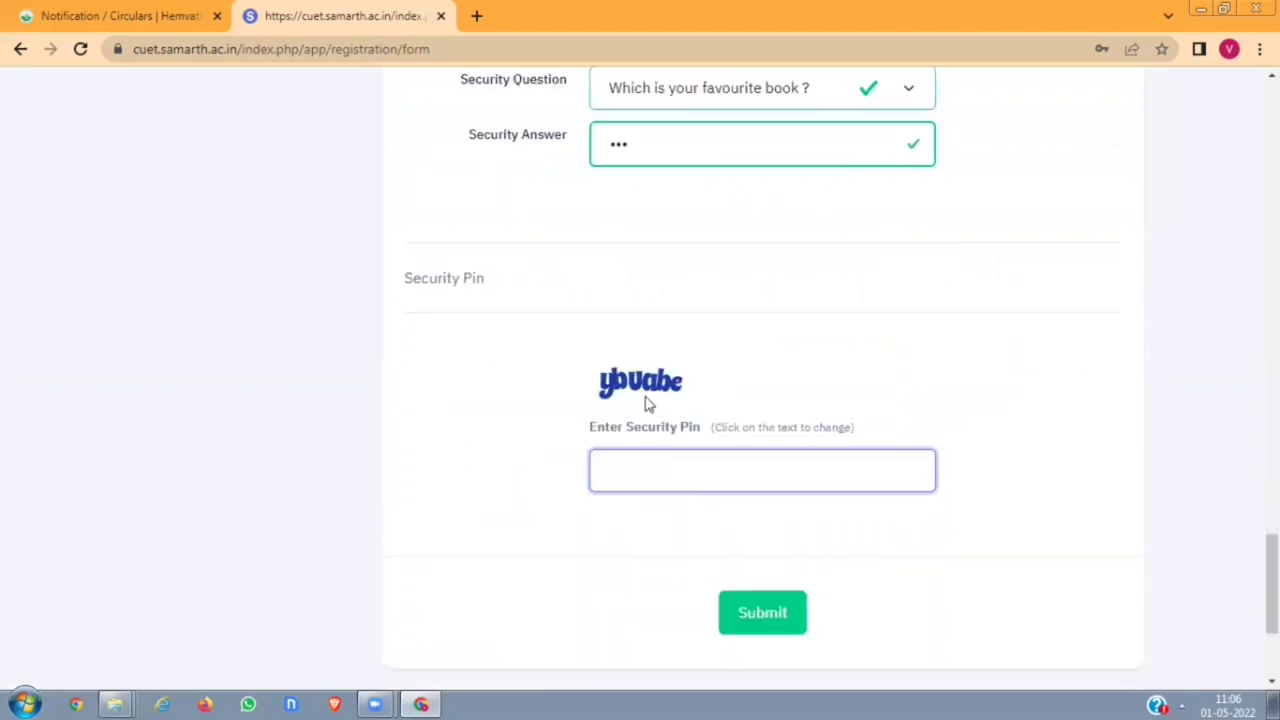
Try submitting, then correct the wrongly typed security pin.
click(760, 620)
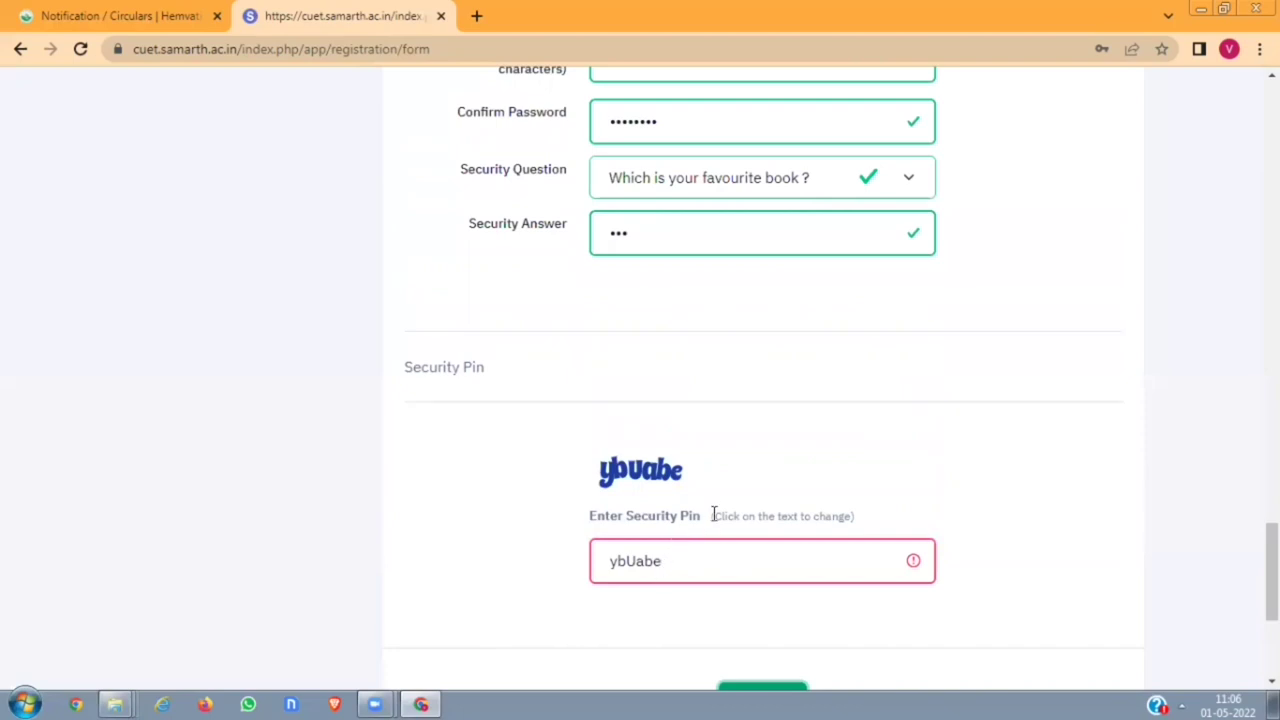
click(672, 562)
key(BackSpace)
key(BackSpace)
key(BackSpace)
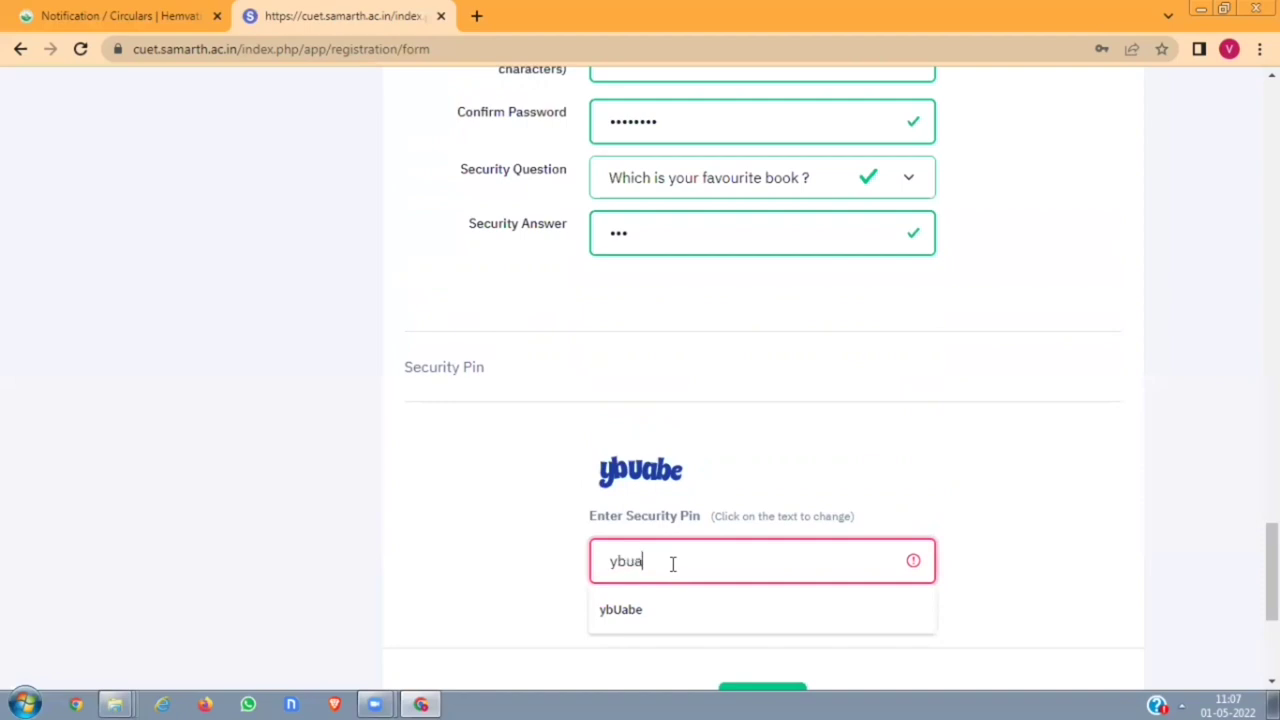
click(908, 463)
scroll(713, 417, down, 2)
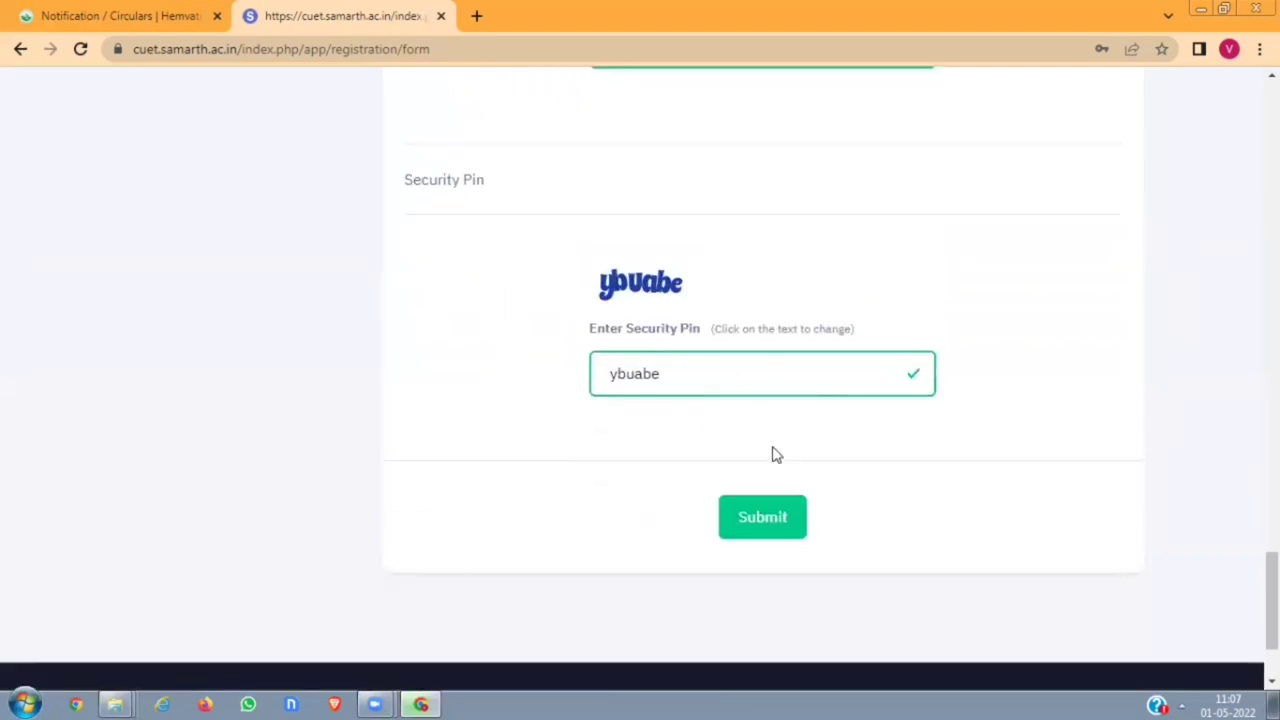
Submit the completed registration form and decline saving the password in the browser.
click(758, 523)
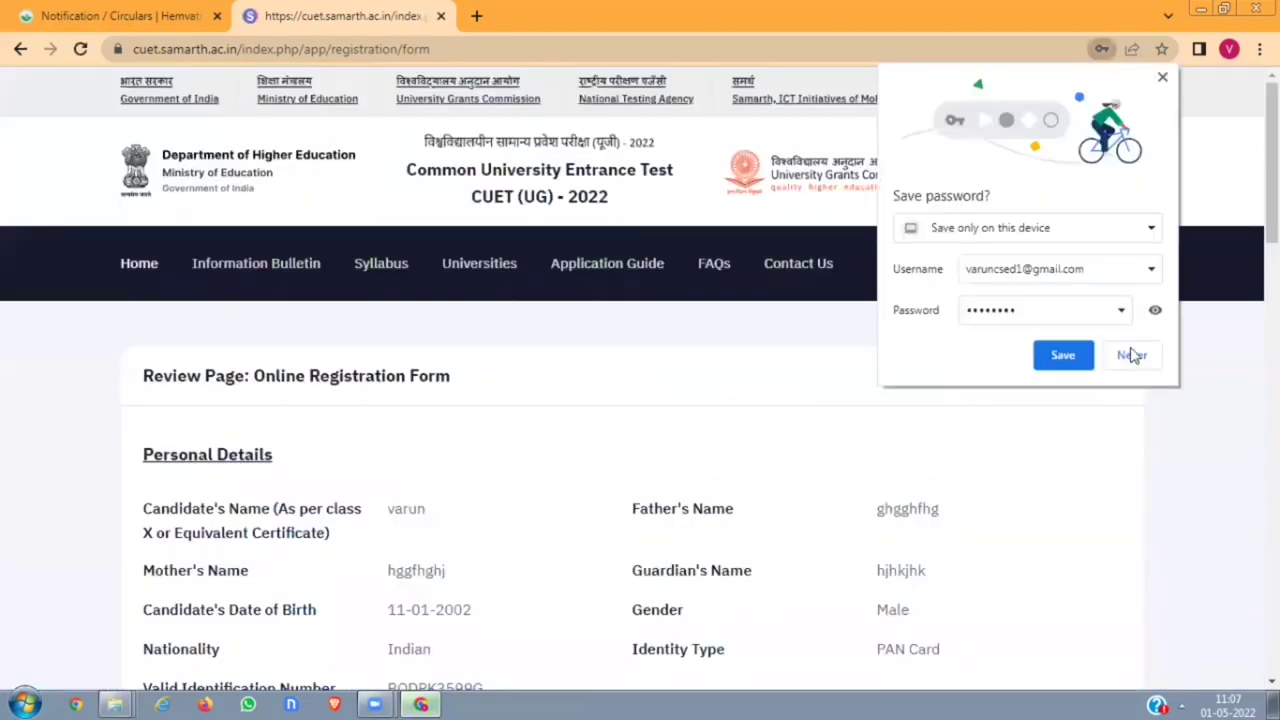
click(1131, 356)
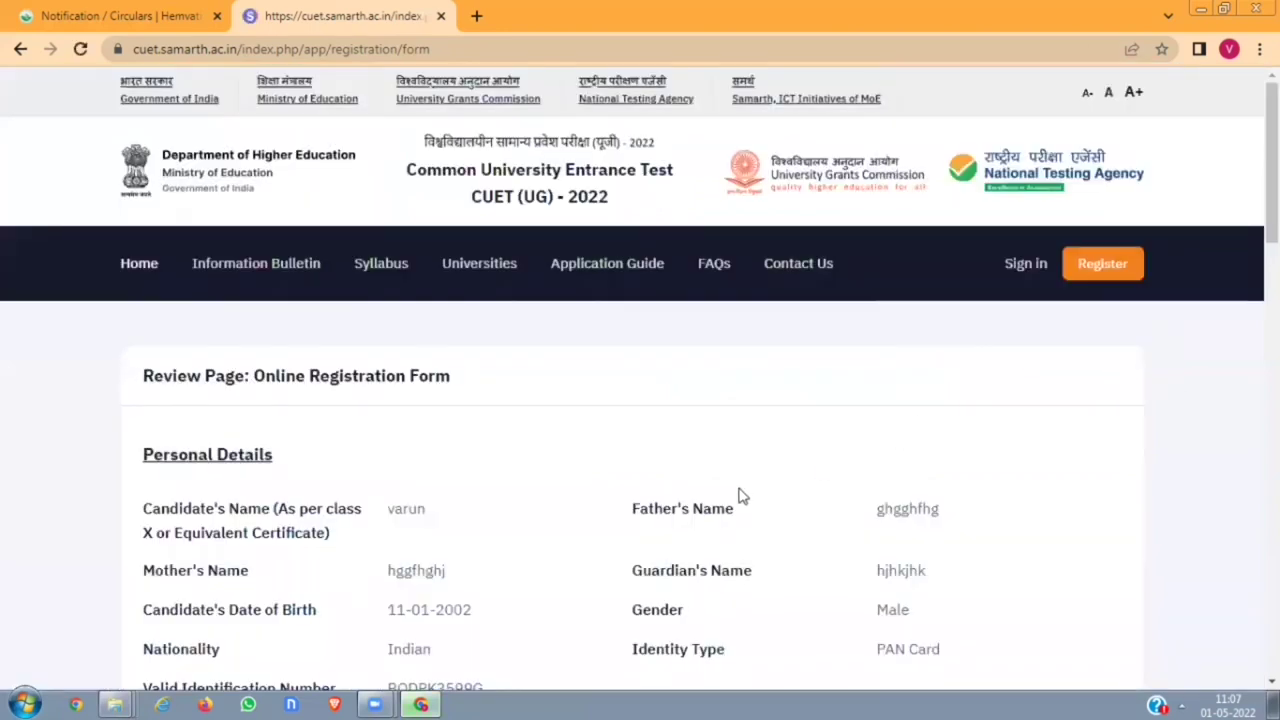
scroll(740, 496, down, 3)
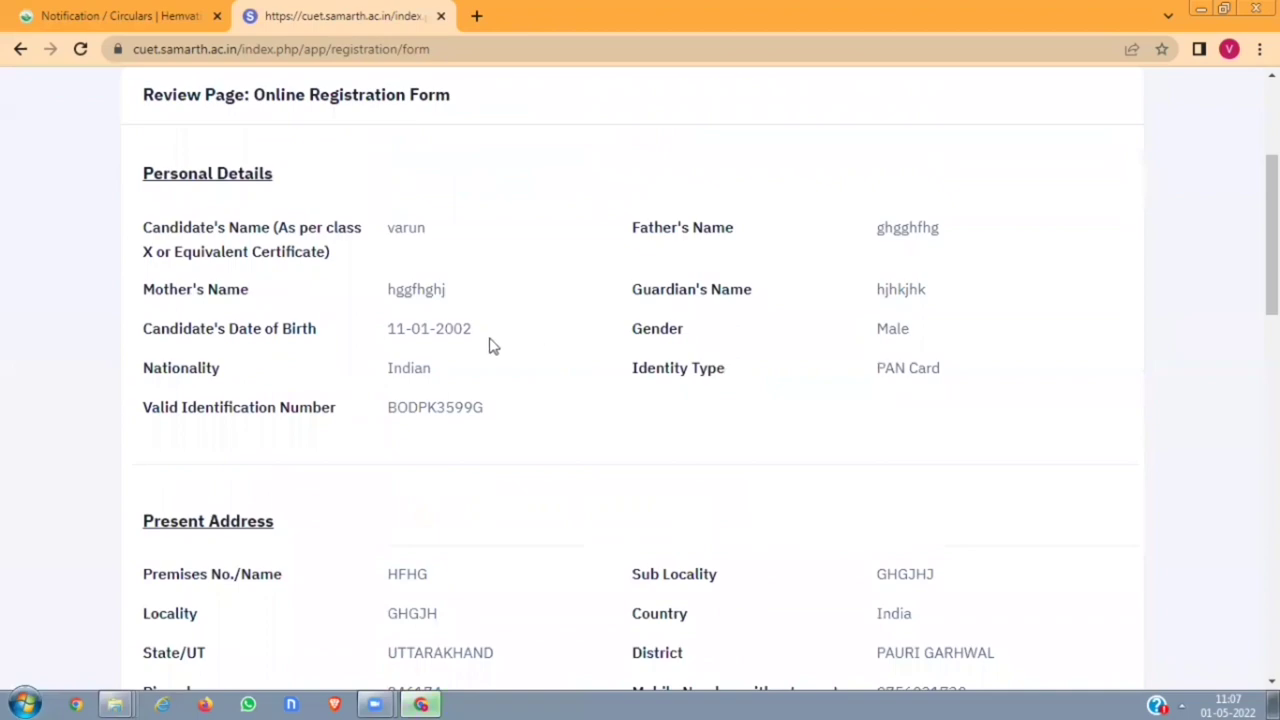
scroll(633, 366, down, 6)
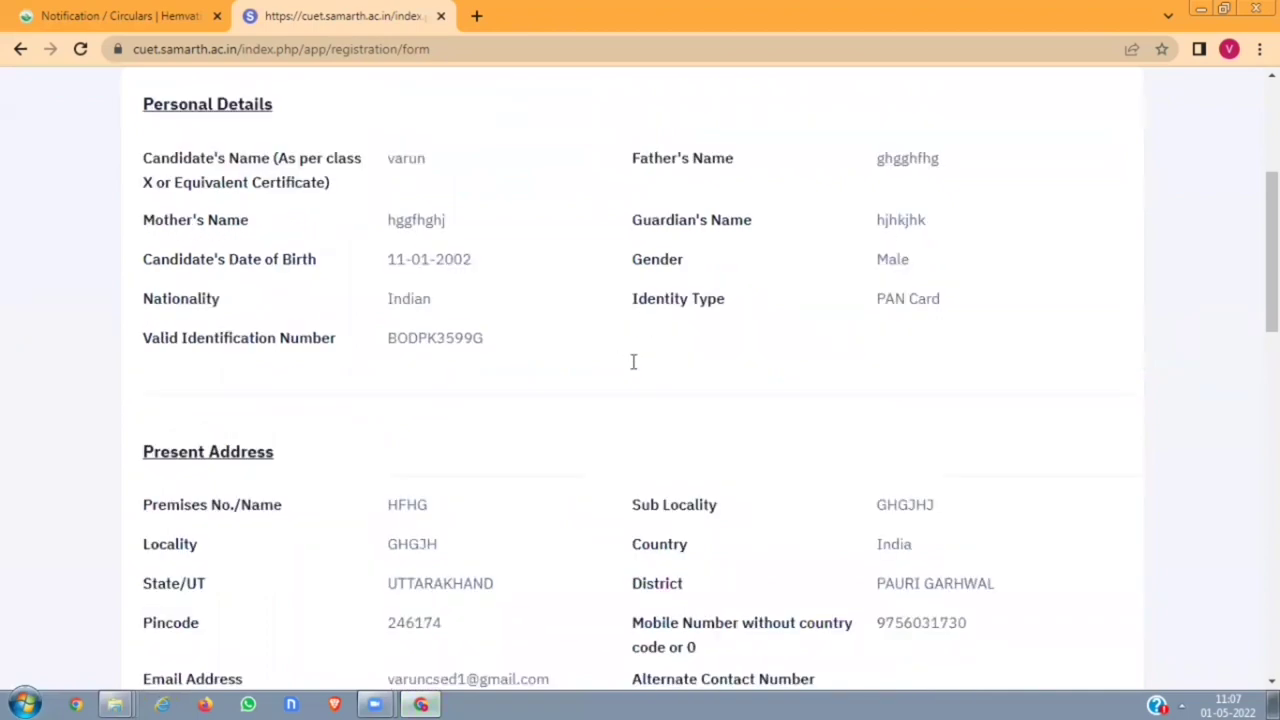
scroll(633, 366, down, 4)
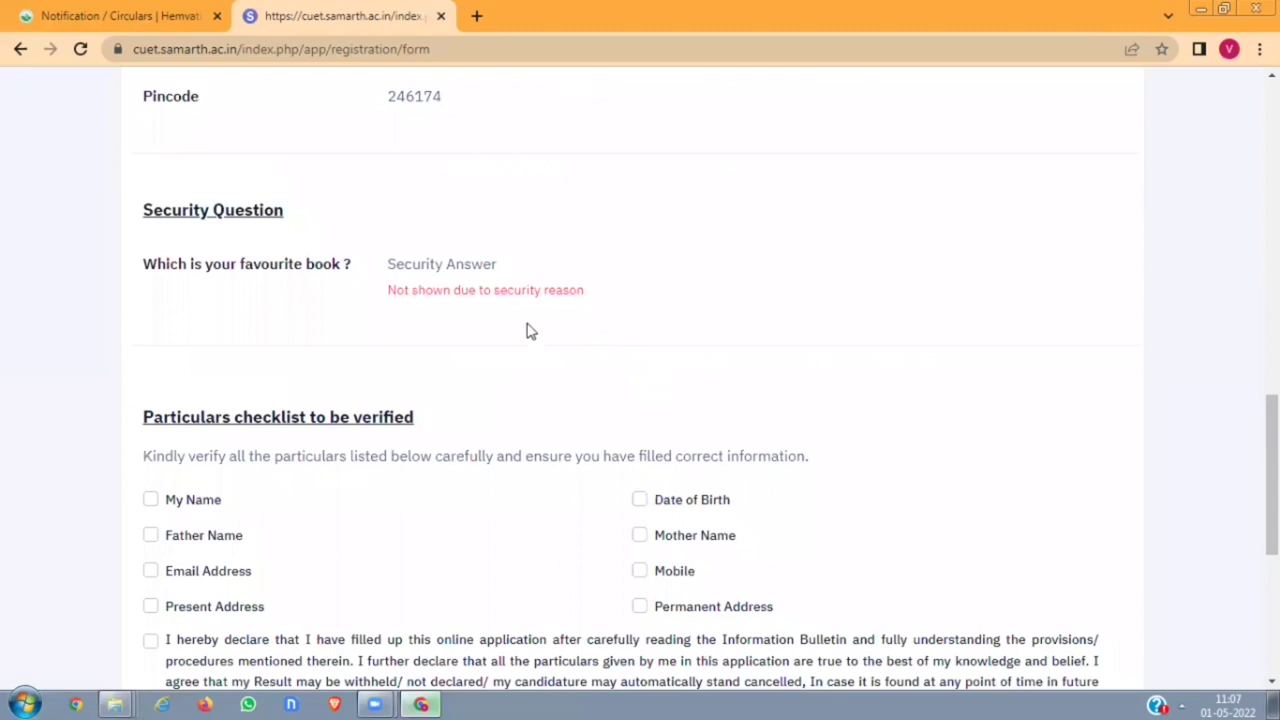
scroll(530, 332, down, 3)
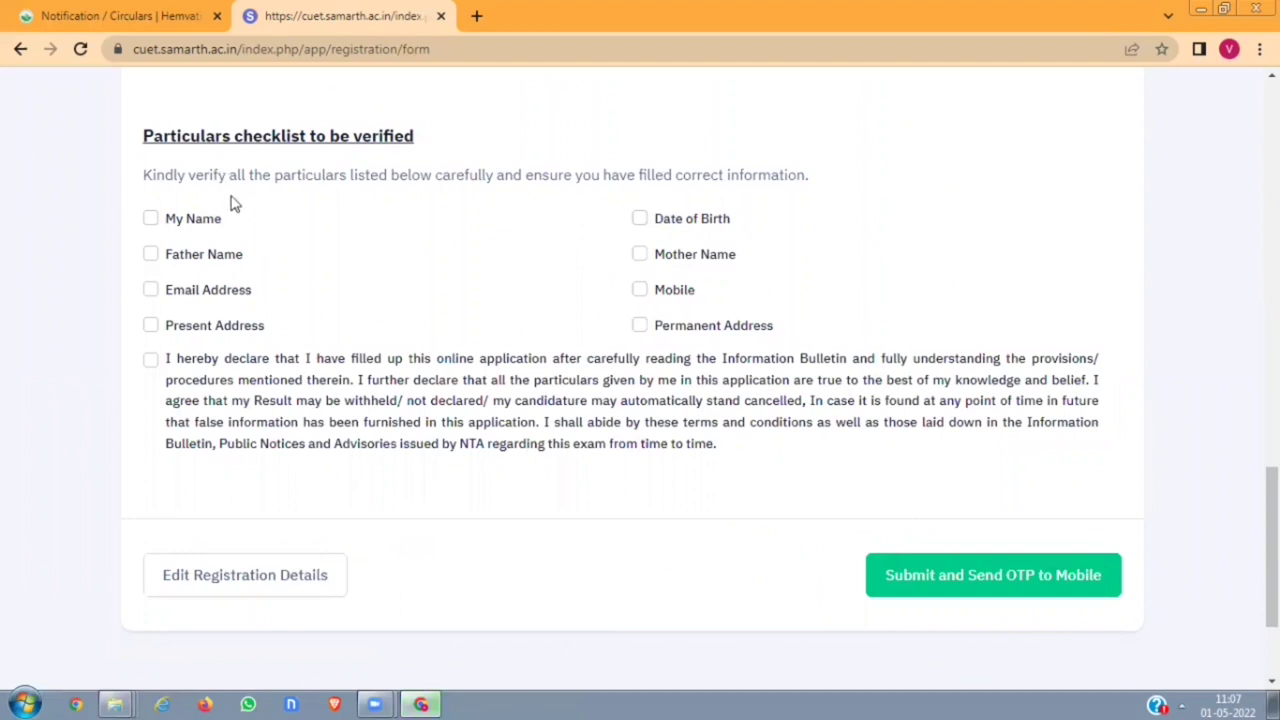
Tick all particulars-verified checkboxes and the declaration, then choose 'Submit and Send OTP to Mobile'.
click(150, 220)
click(150, 255)
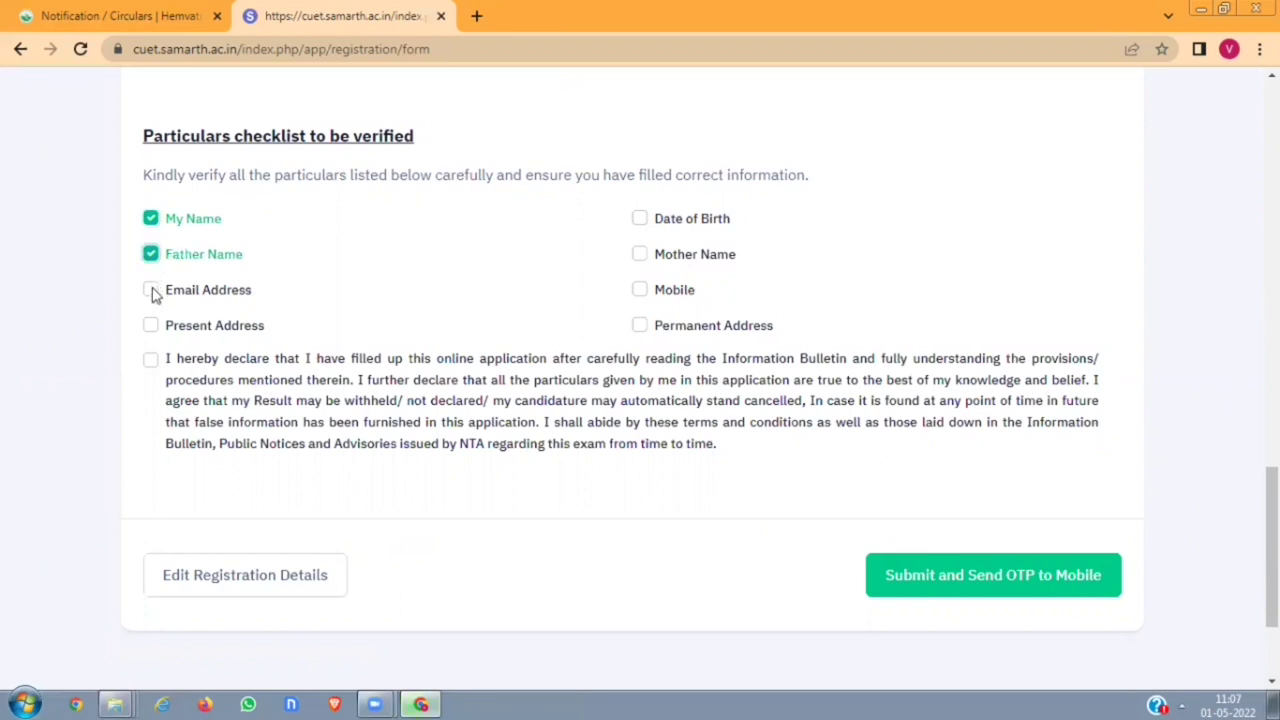
click(150, 290)
click(150, 326)
click(150, 359)
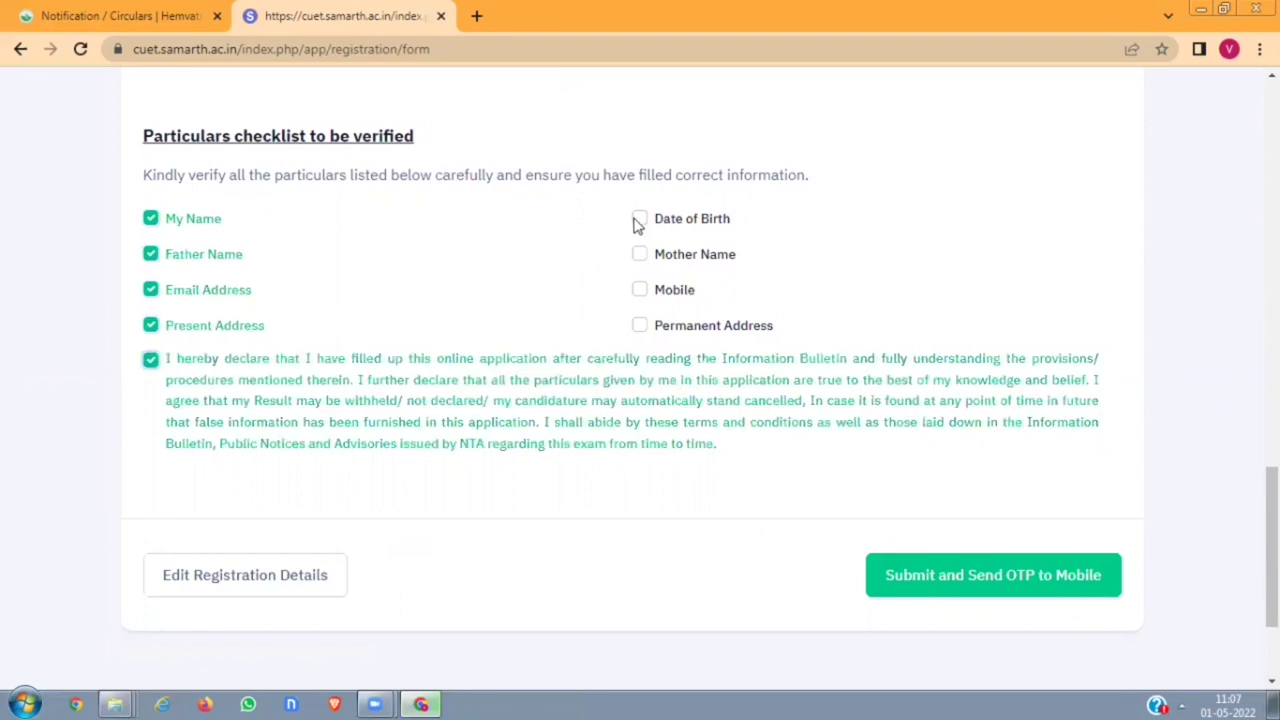
click(640, 219)
click(640, 255)
click(640, 290)
click(640, 326)
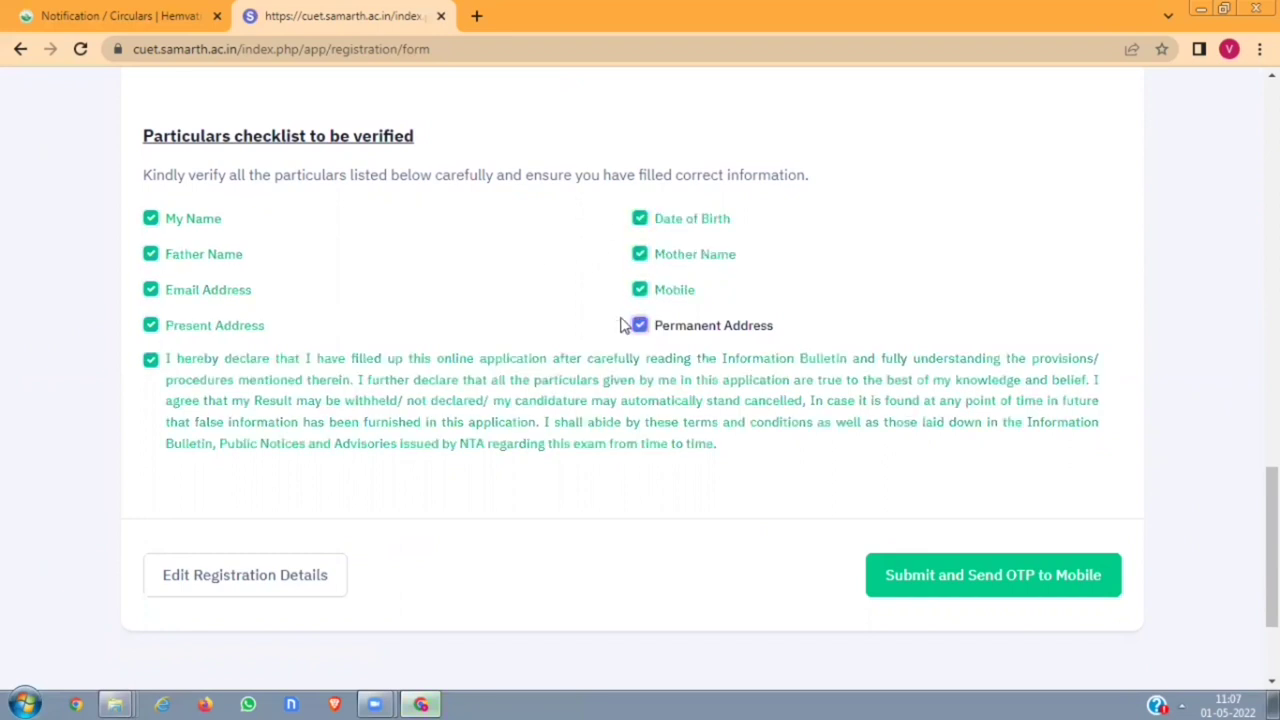
scroll(380, 380, down, 3)
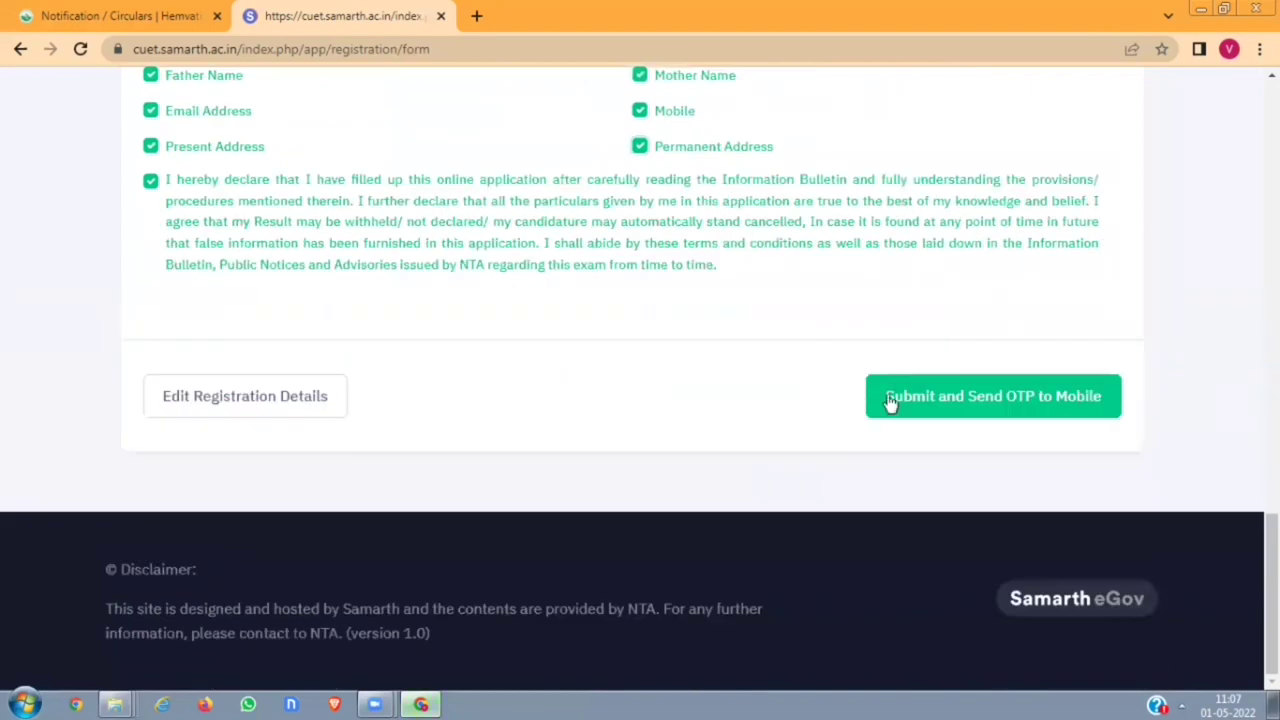
click(988, 406)
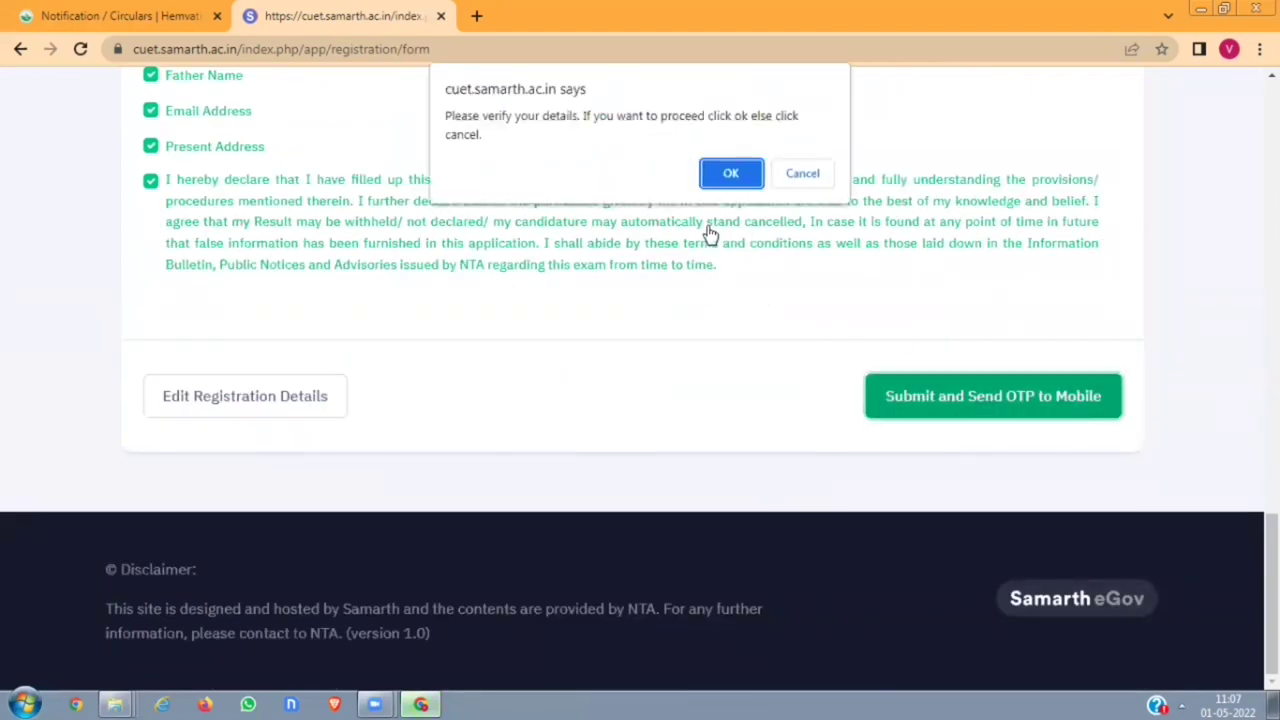
Confirm the details, submit the OTP with the security pin, and scroll the Personal Details page.
click(720, 180)
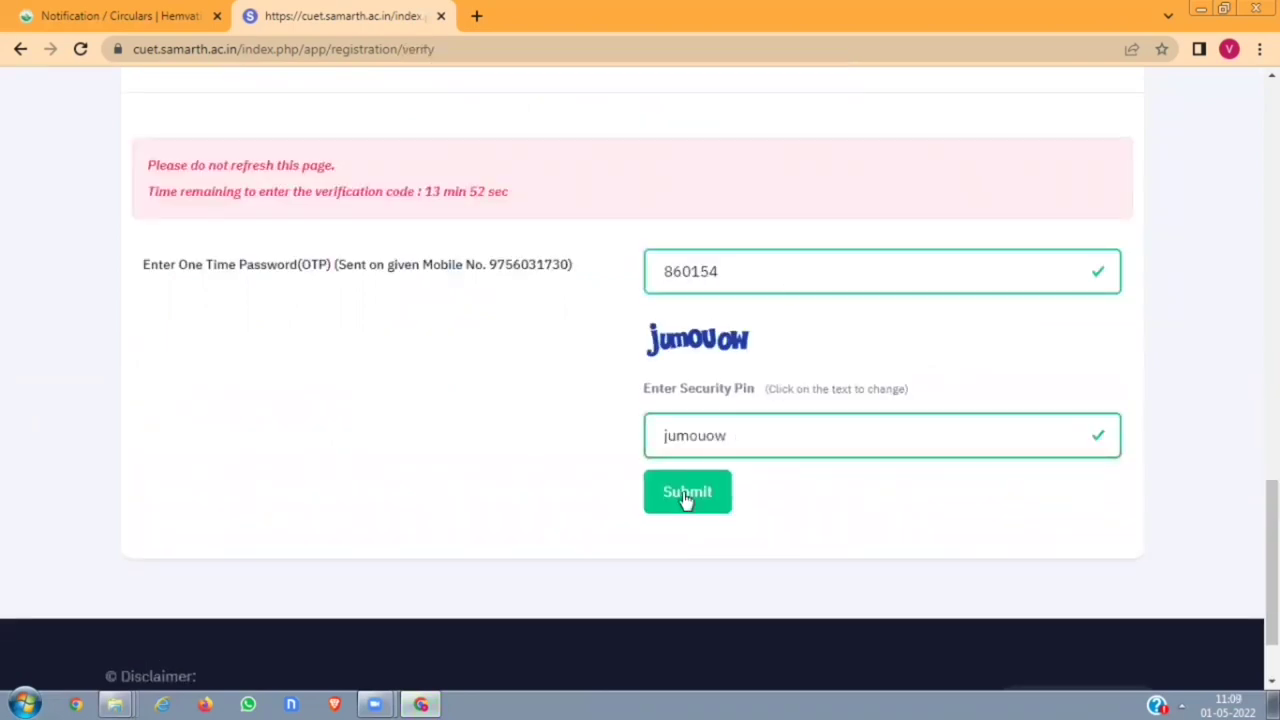
click(686, 495)
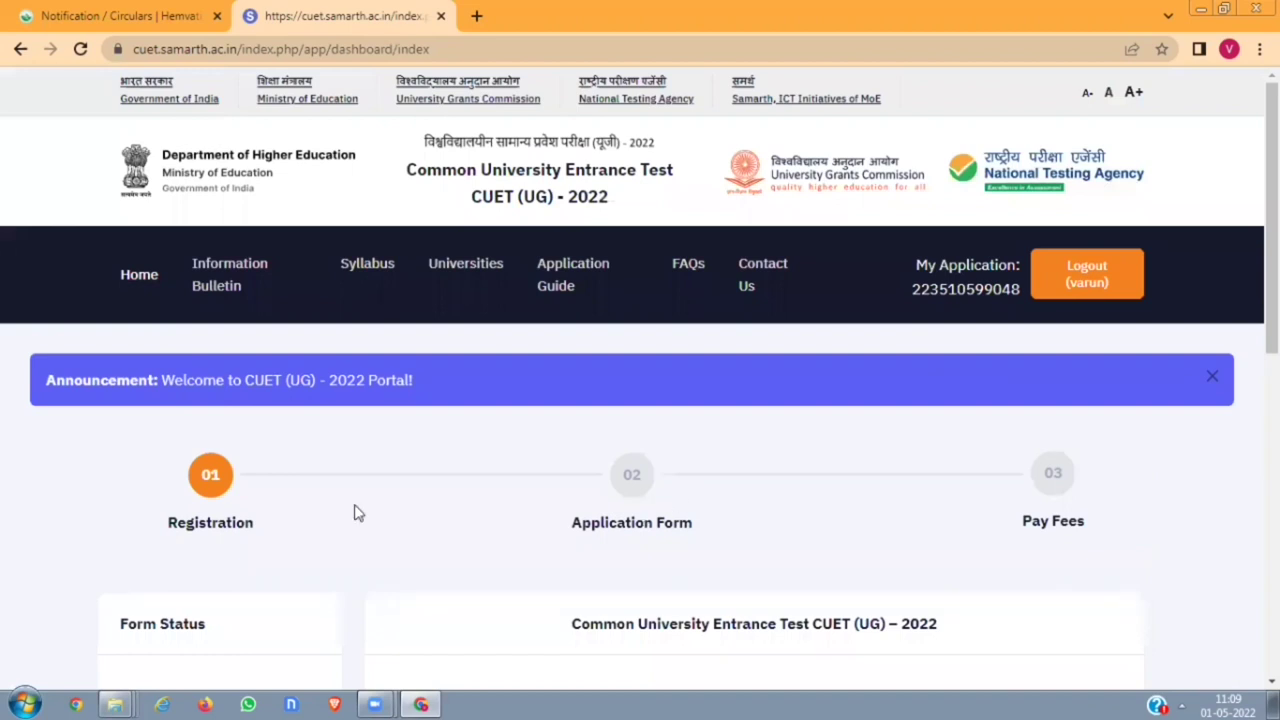
scroll(354, 511, down, 1)
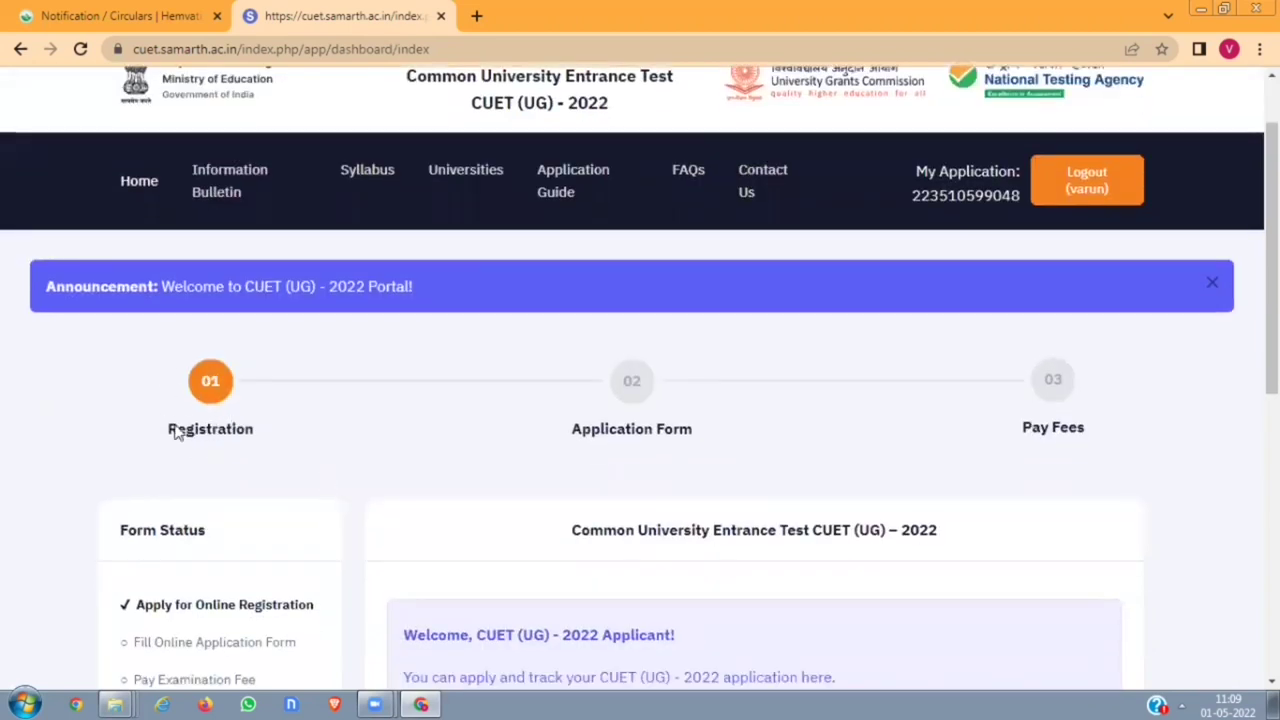
scroll(343, 477, down, 1)
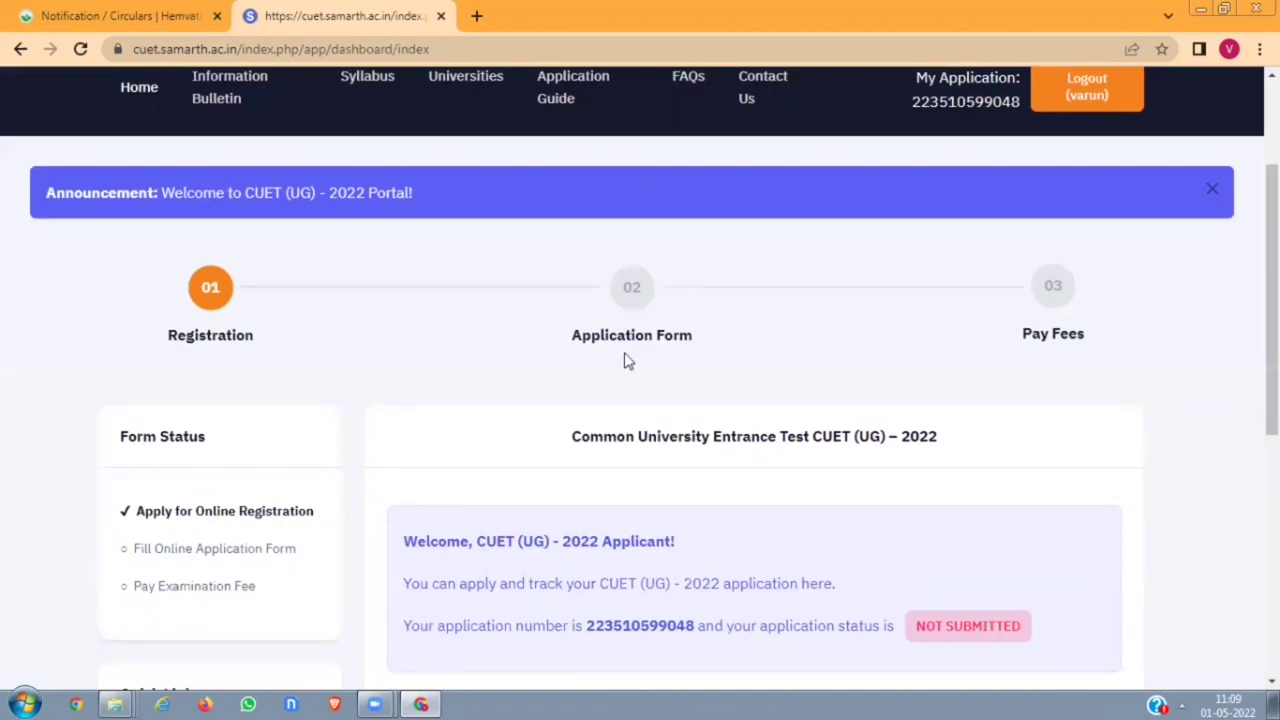
scroll(638, 358, down, 4)
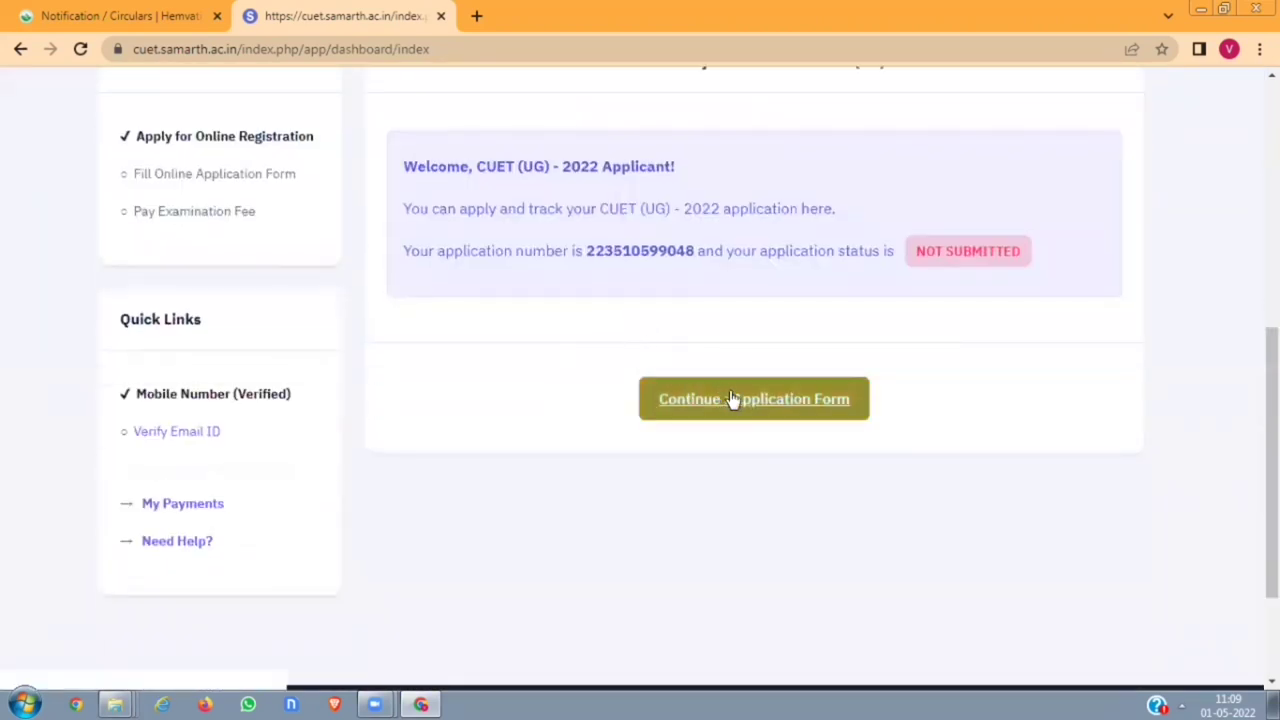
scroll(734, 400, up, 1)
Continue to the application form, set Category to General/Unreserved and answer No to PwBD.
click(740, 491)
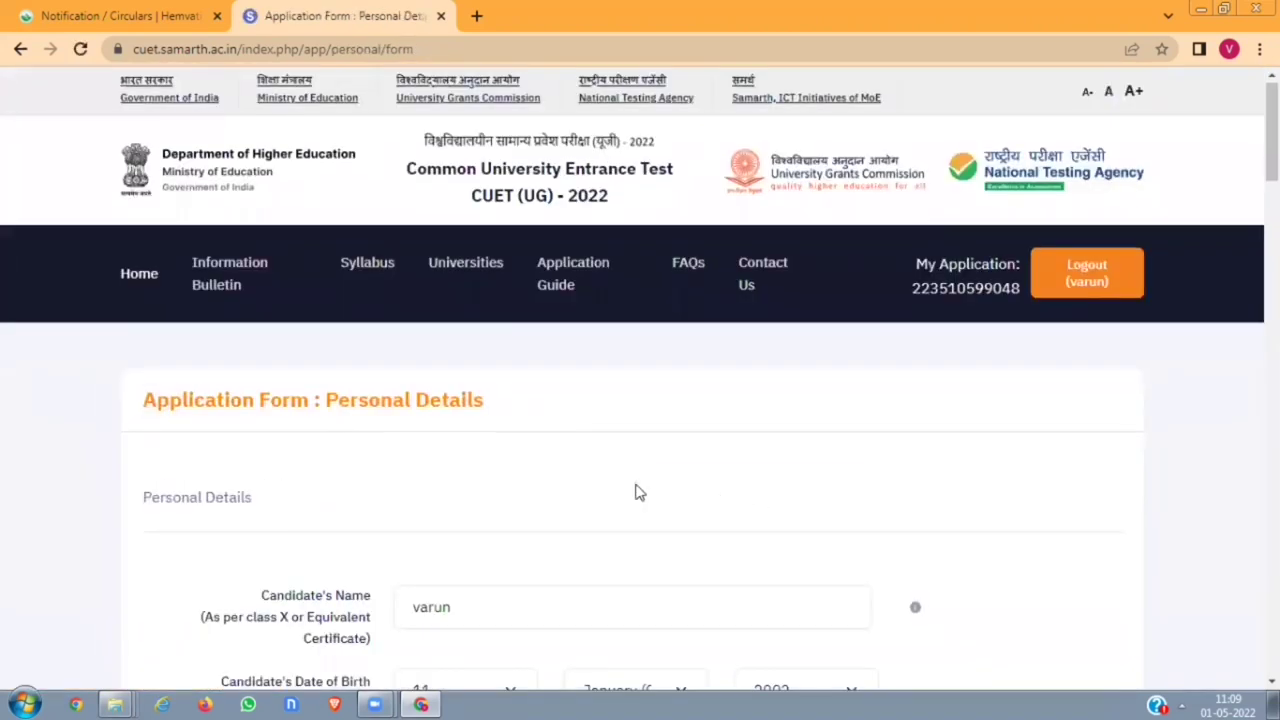
scroll(630, 483, down, 1)
scroll(620, 475, down, 12)
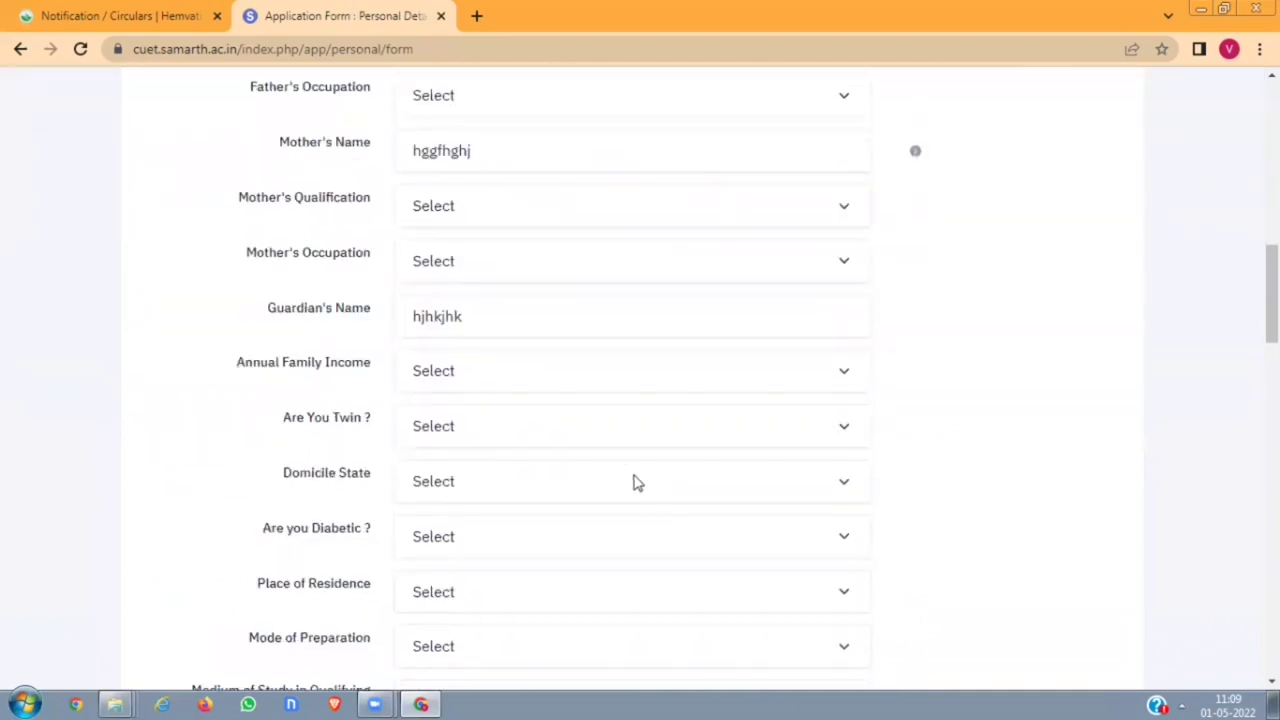
scroll(638, 483, up, 12)
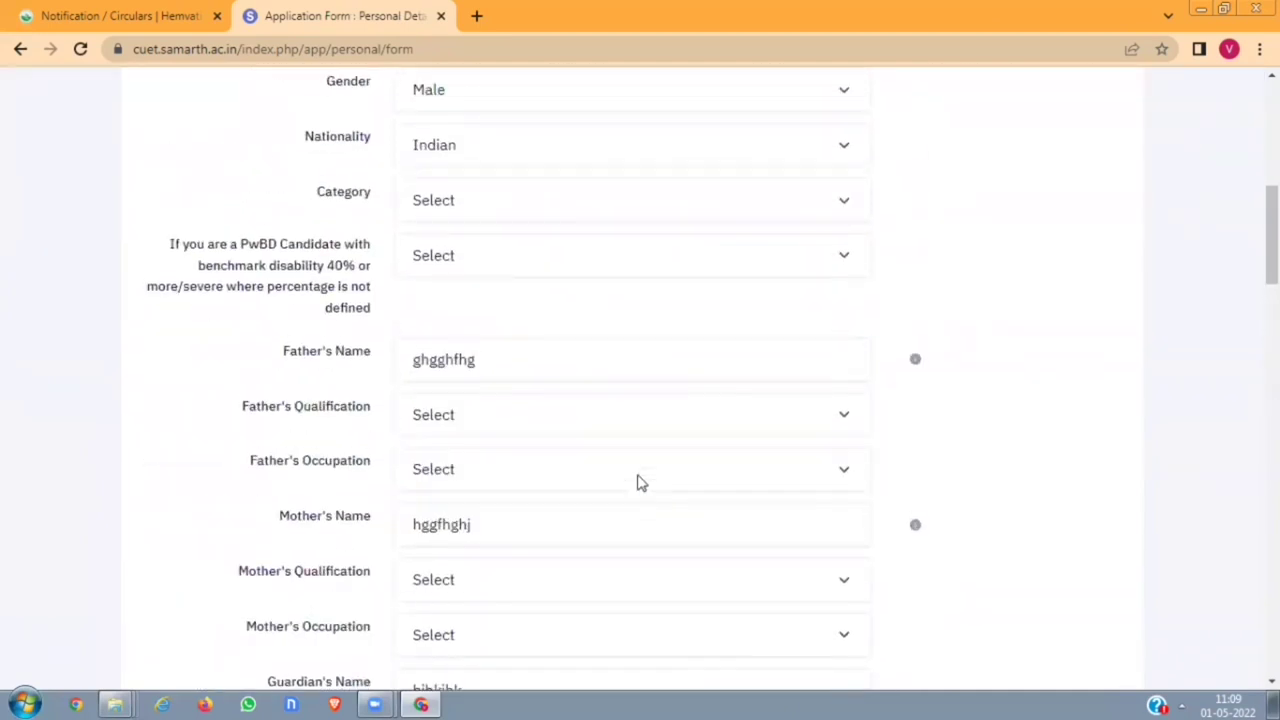
scroll(480, 372, down, 1)
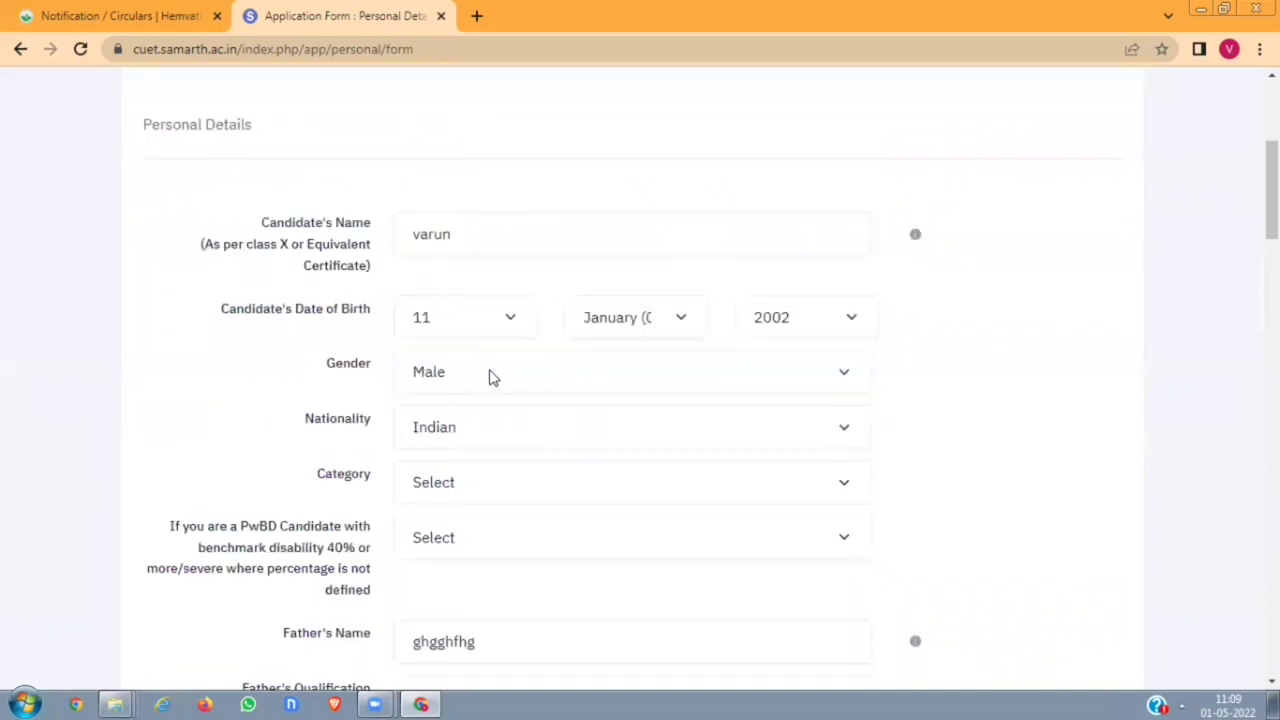
scroll(505, 377, down, 1)
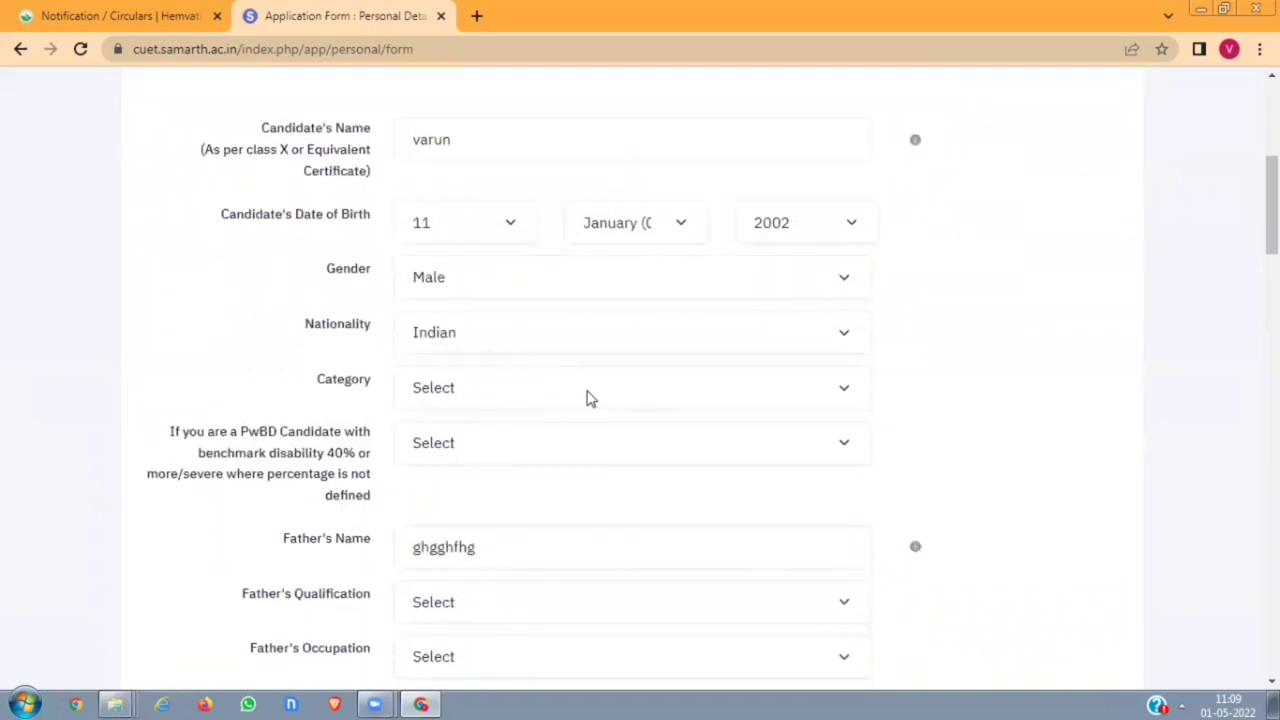
scroll(460, 374, down, 1)
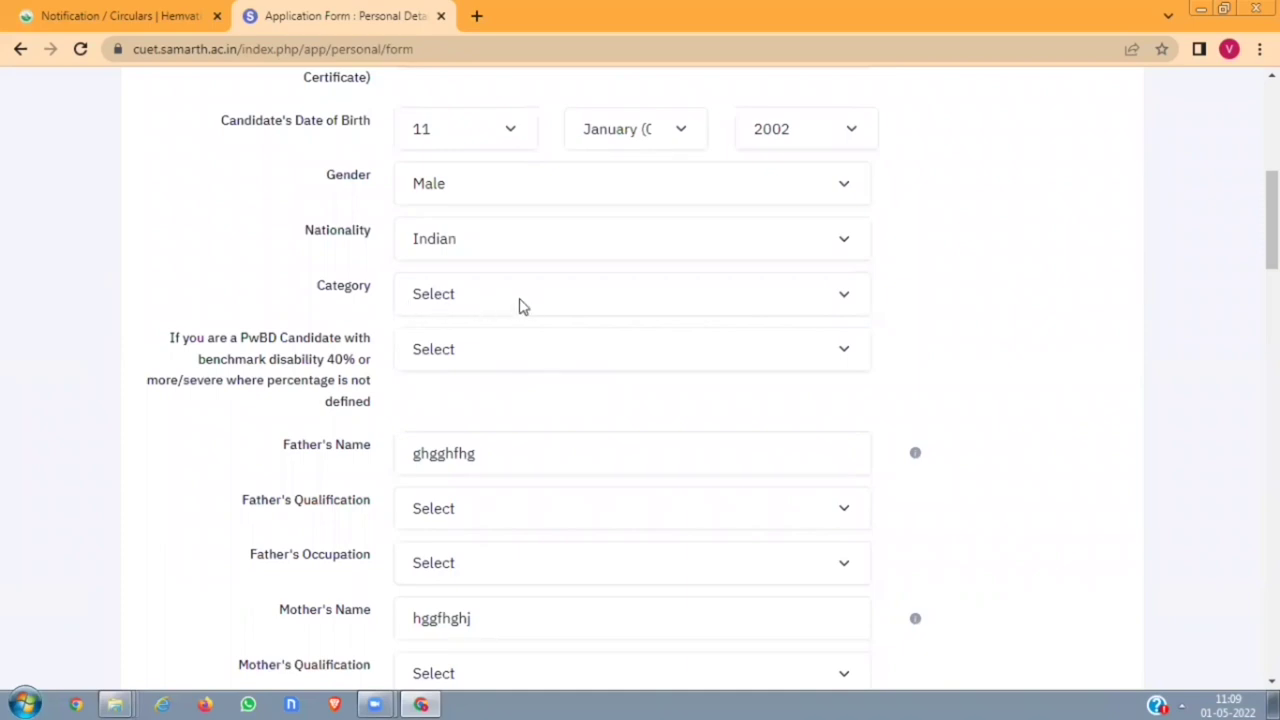
click(843, 298)
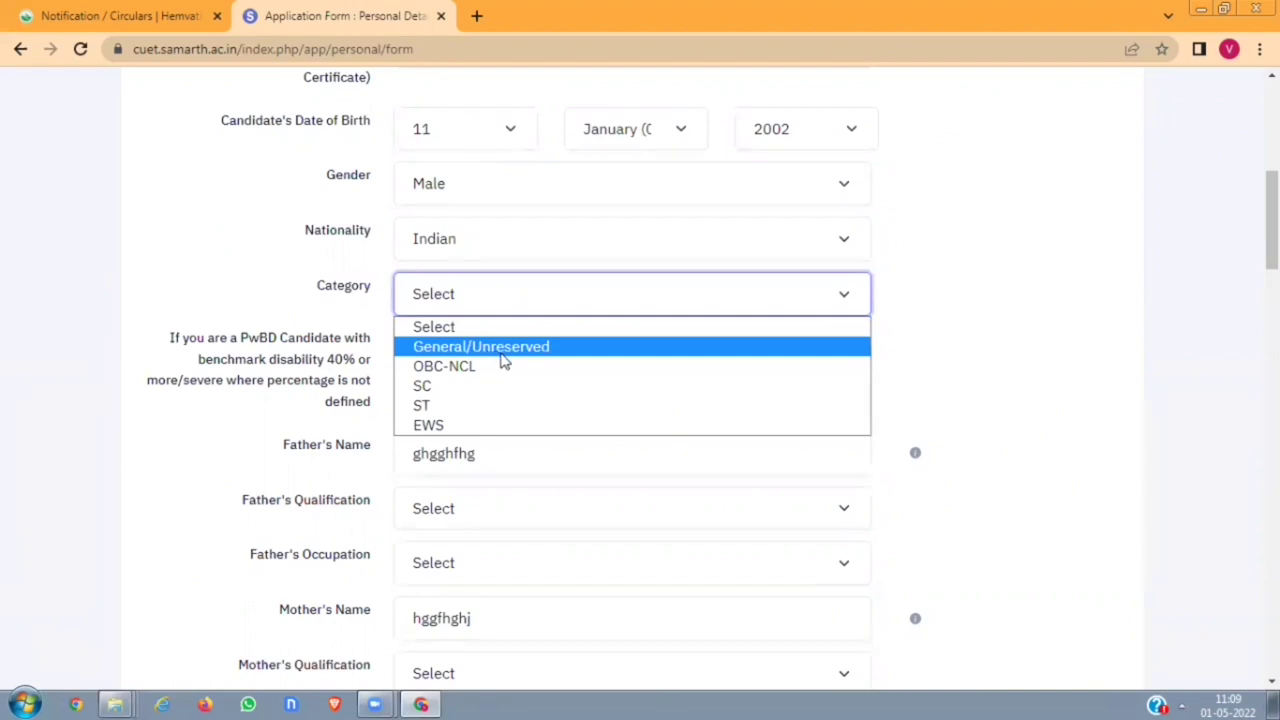
click(500, 348)
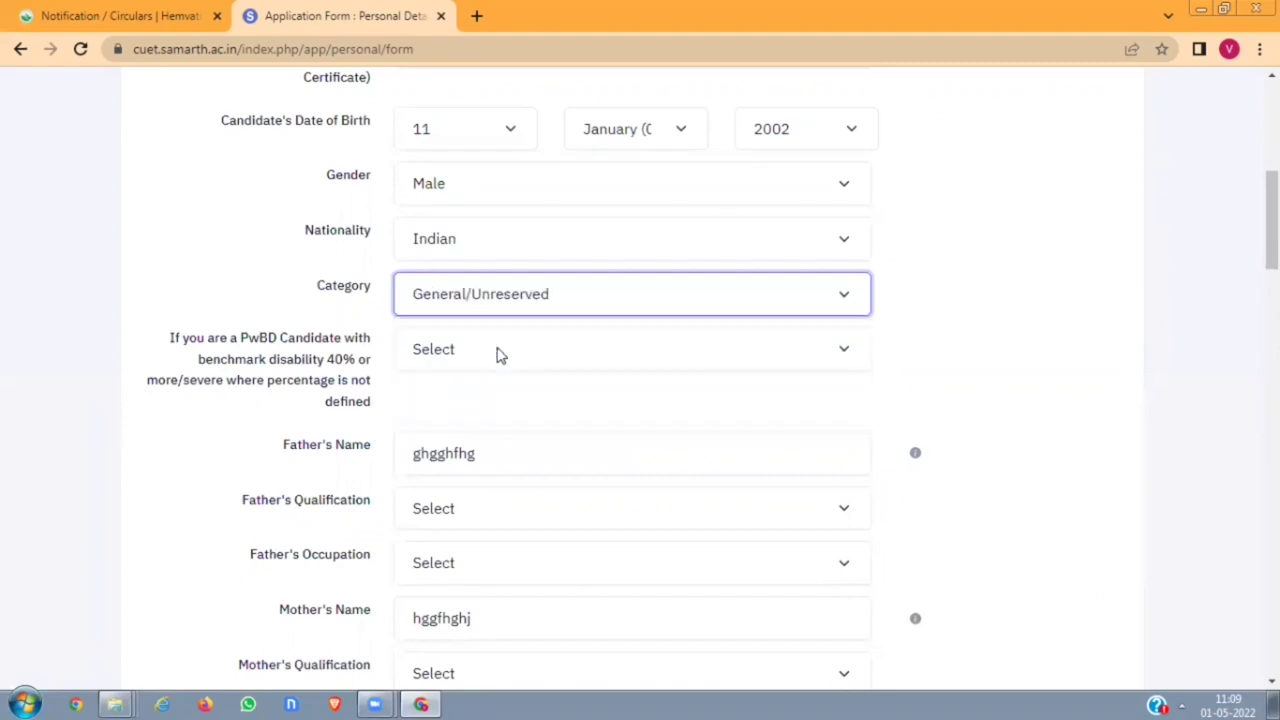
click(570, 362)
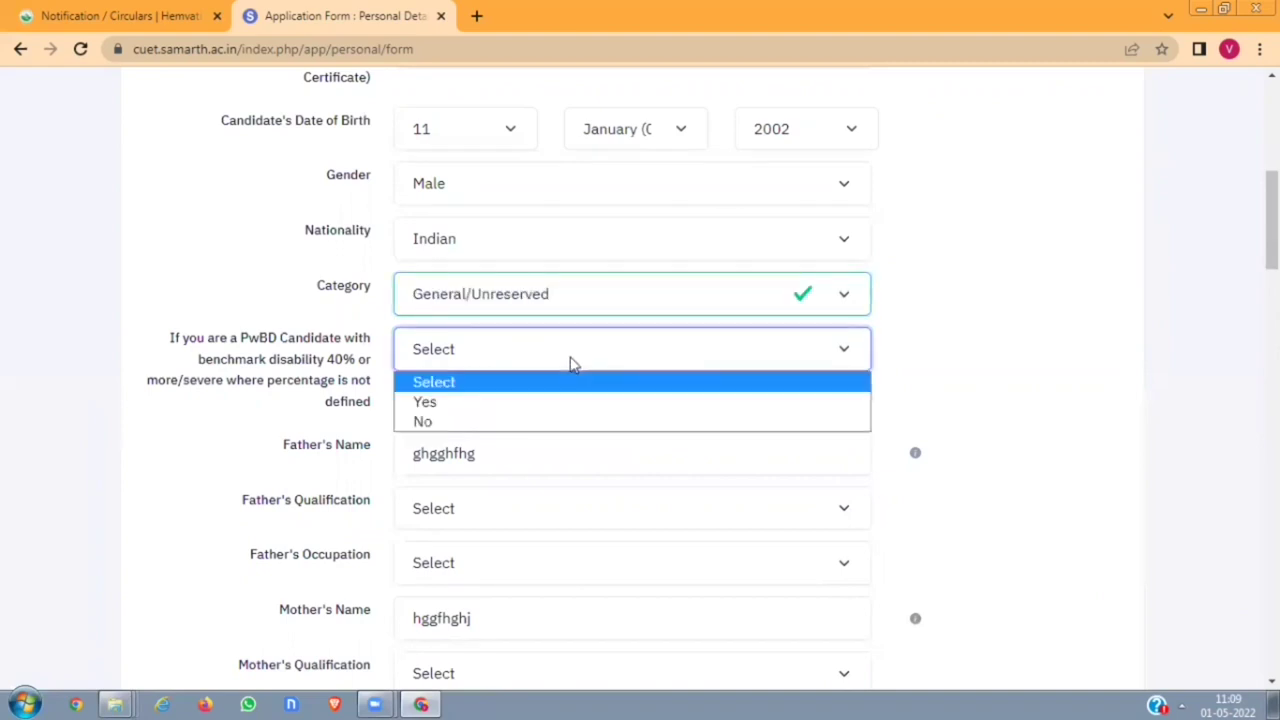
click(460, 421)
Set parents' details: father Post Graduate, Government Service; mother Graduate, Not Applicable.
scroll(523, 334, down, 2)
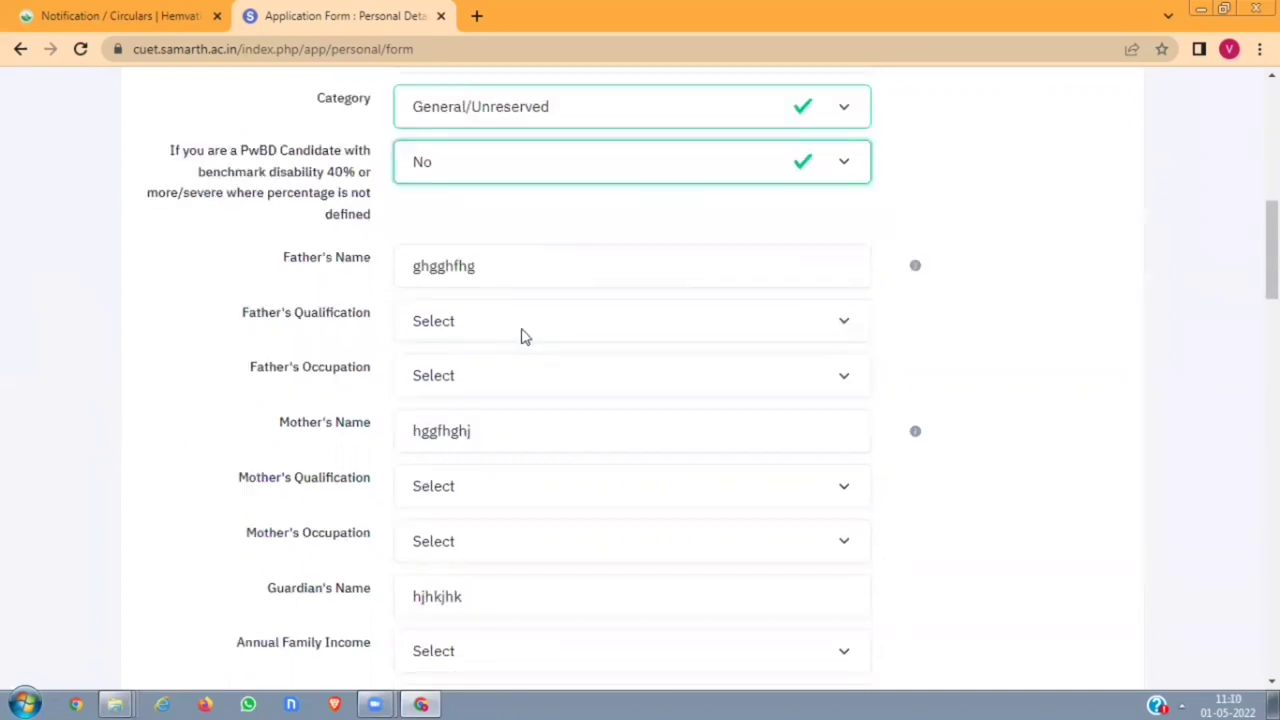
click(840, 323)
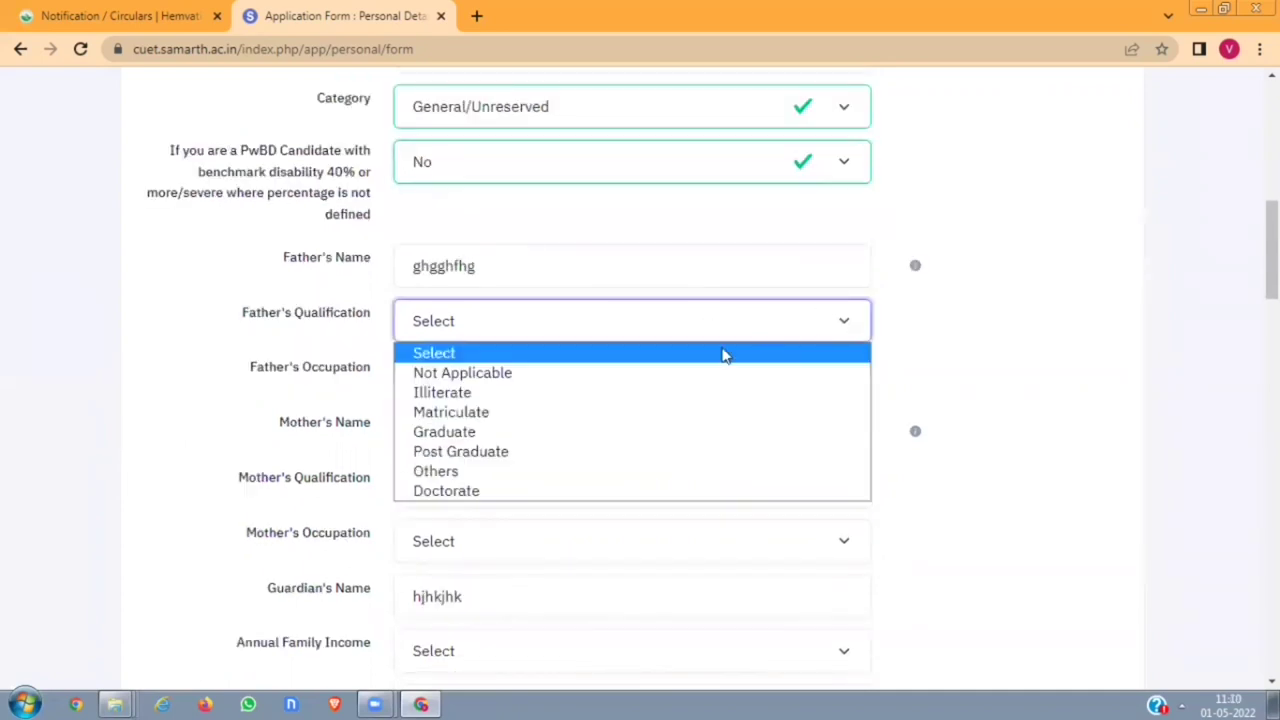
click(477, 452)
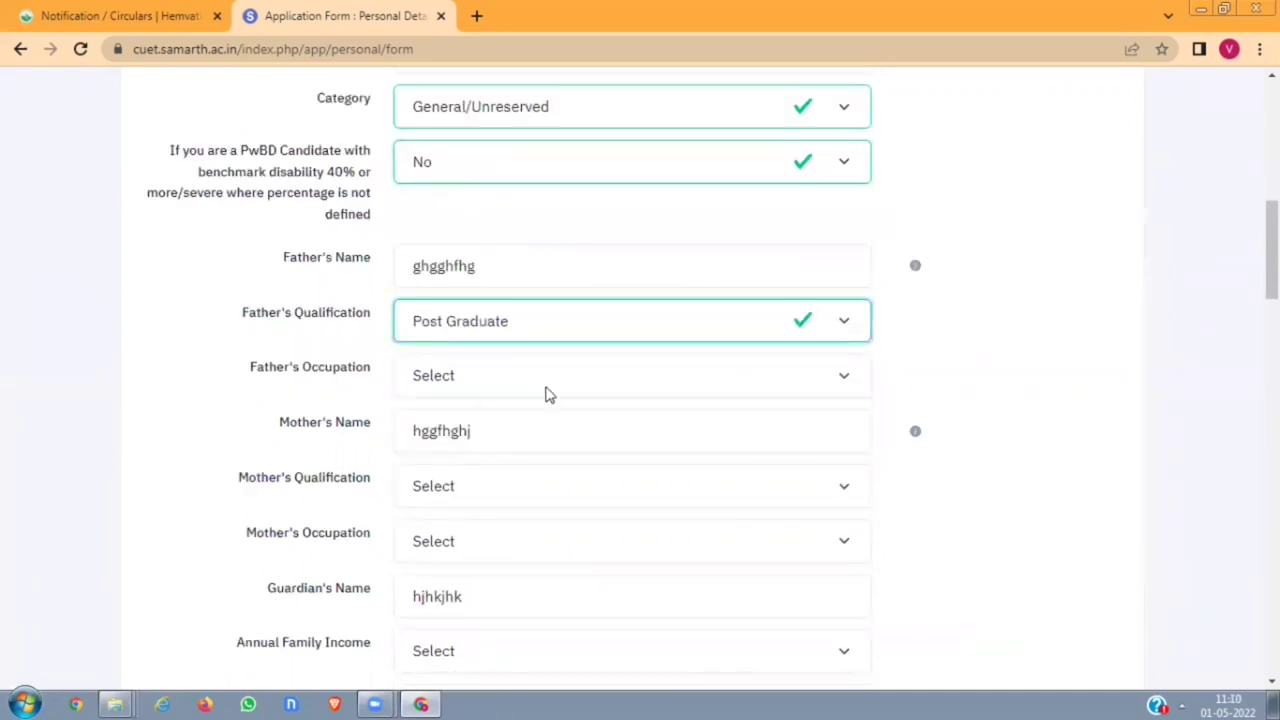
click(718, 379)
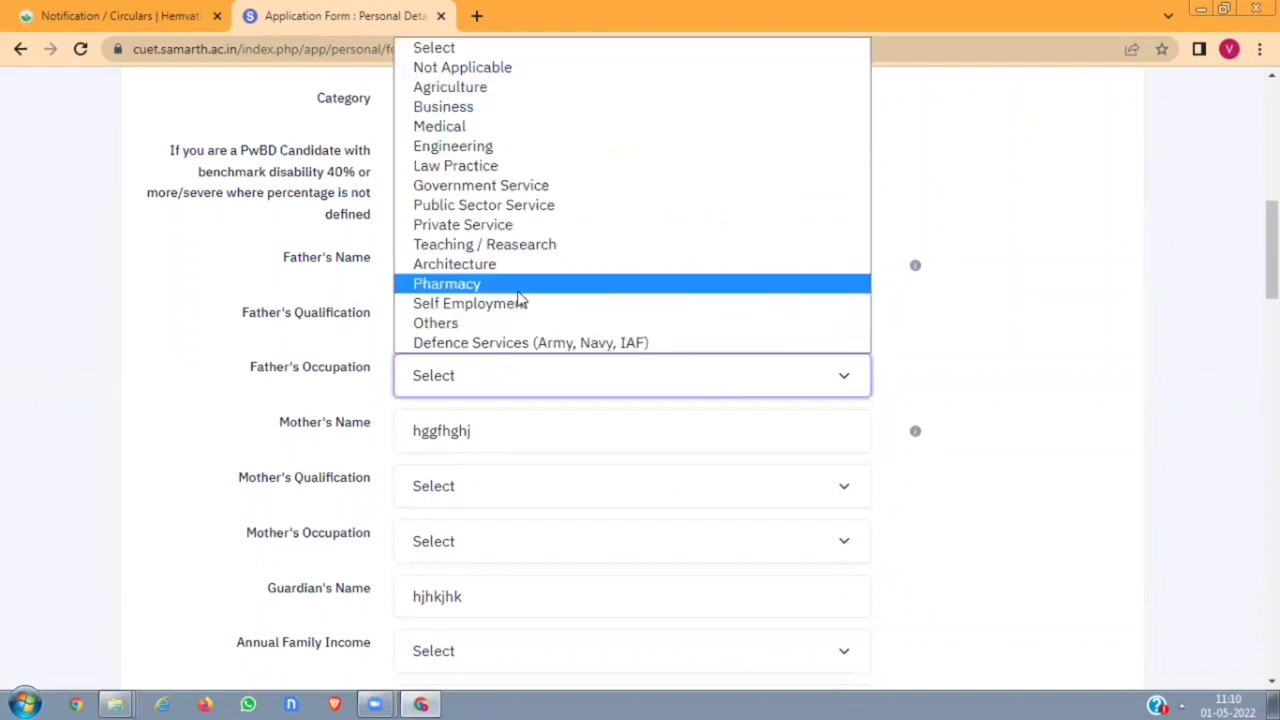
click(480, 185)
scroll(749, 431, down, 2)
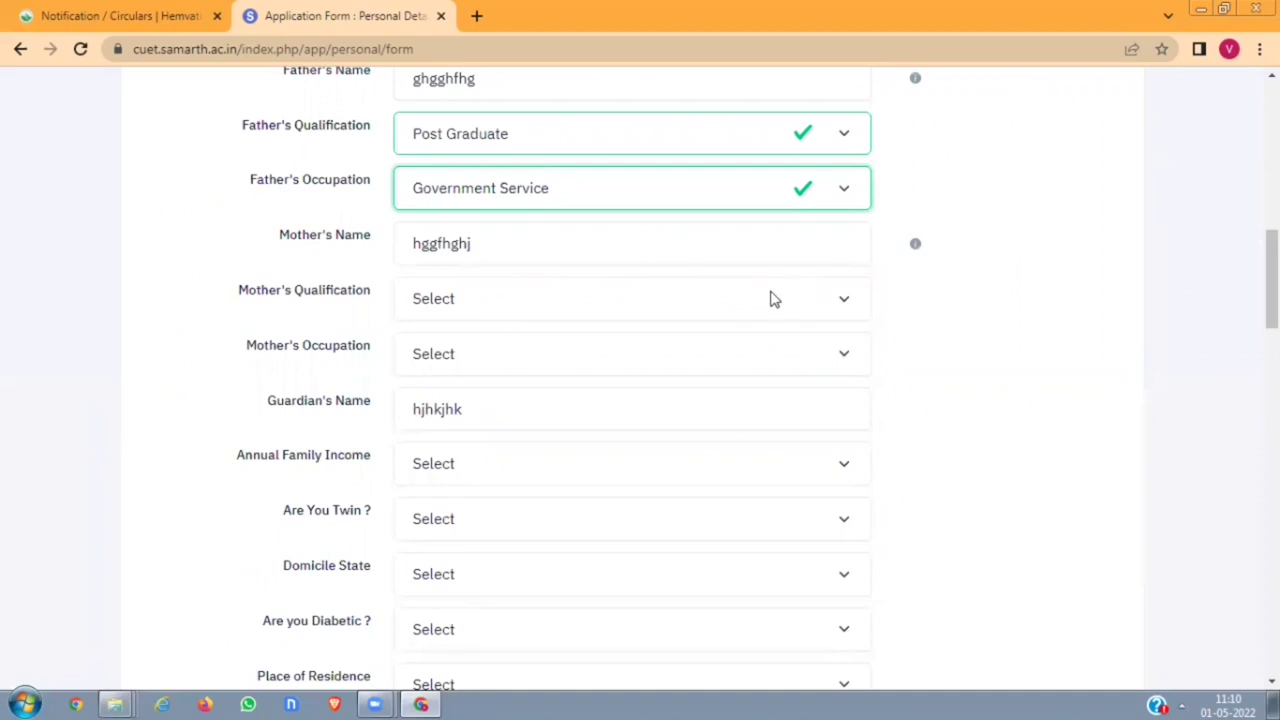
click(843, 300)
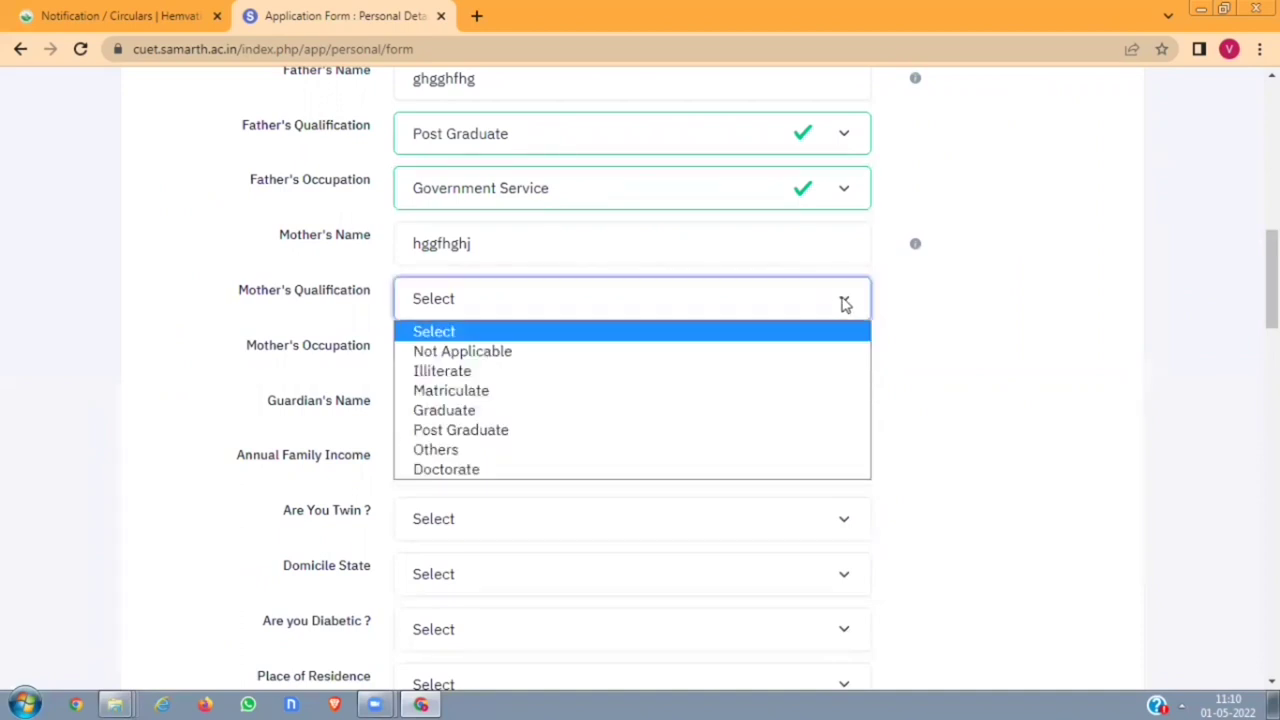
click(446, 411)
click(694, 357)
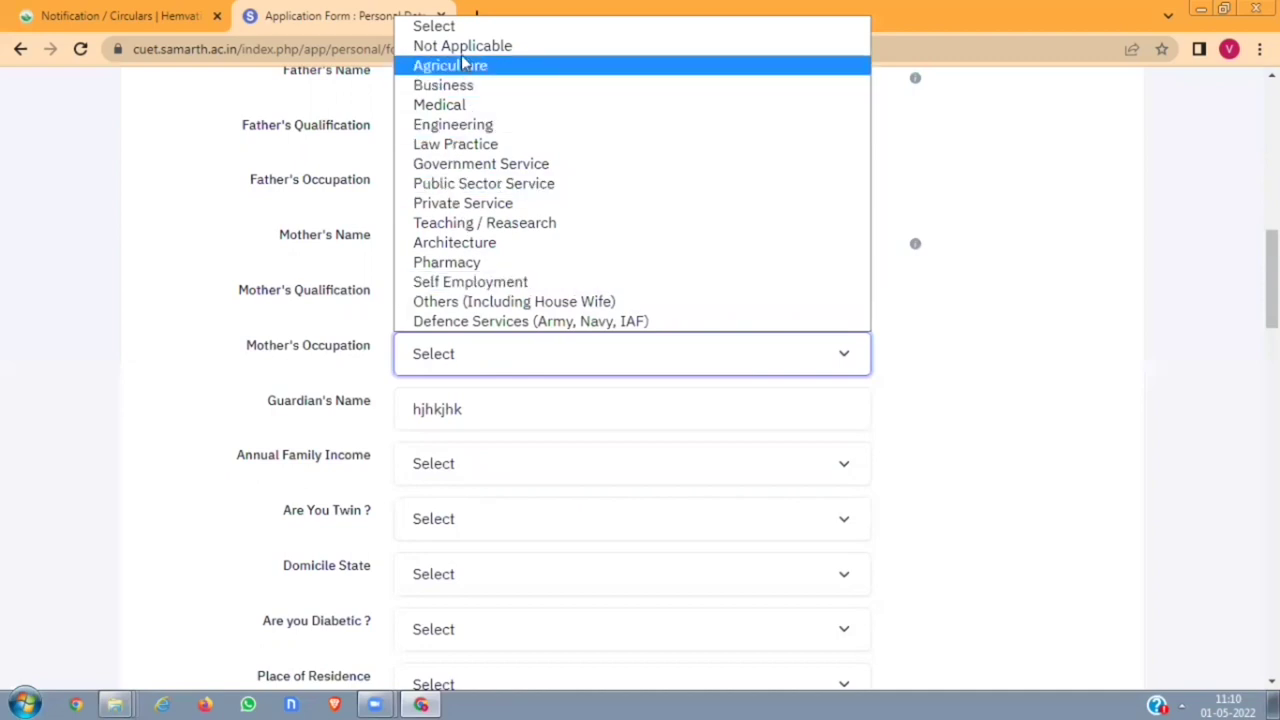
click(465, 45)
Set income RS. 700001 - 800000, twin No, domicile UTTARAKHAND, diabetic No, residence Rural.
scroll(517, 378, down, 1)
click(703, 372)
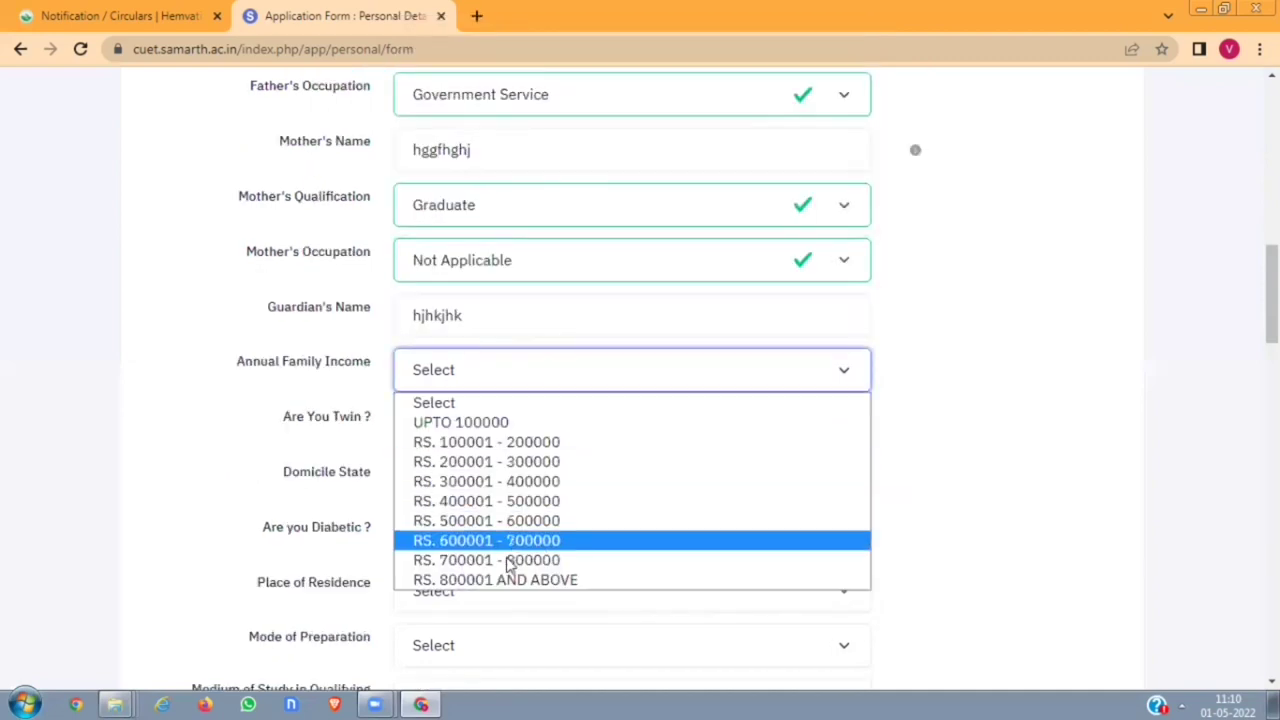
click(512, 562)
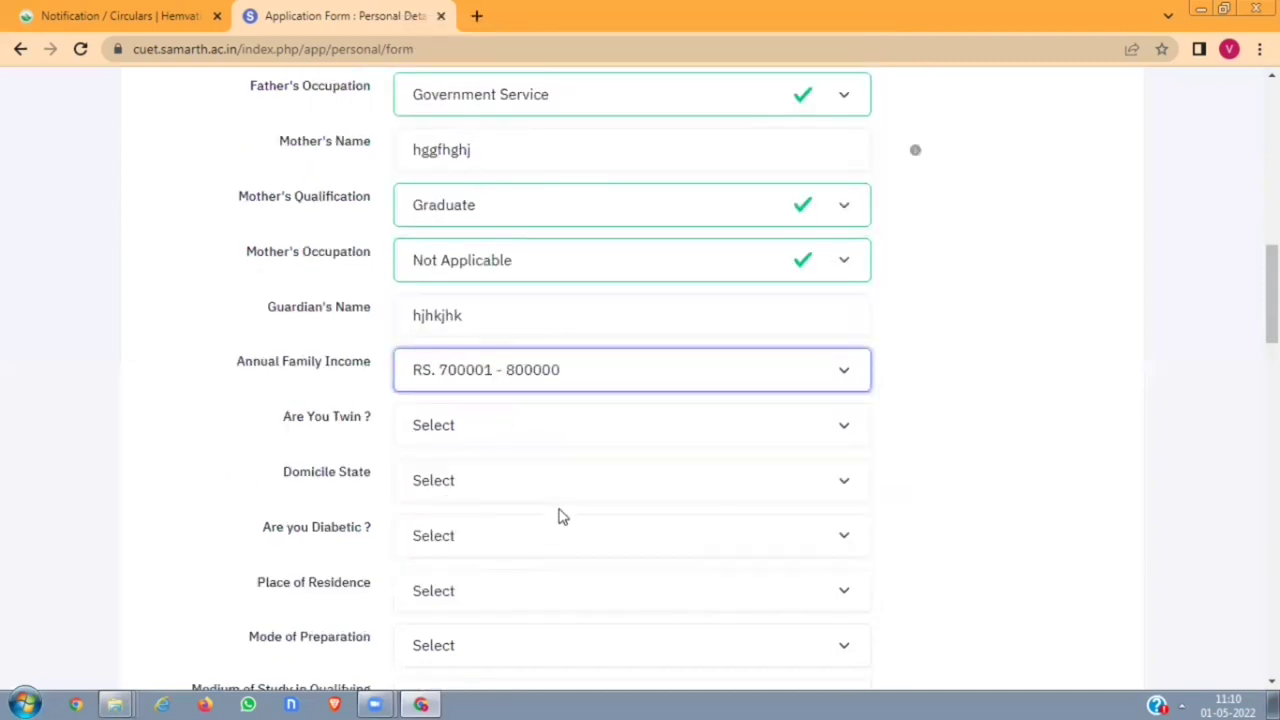
click(818, 433)
click(466, 496)
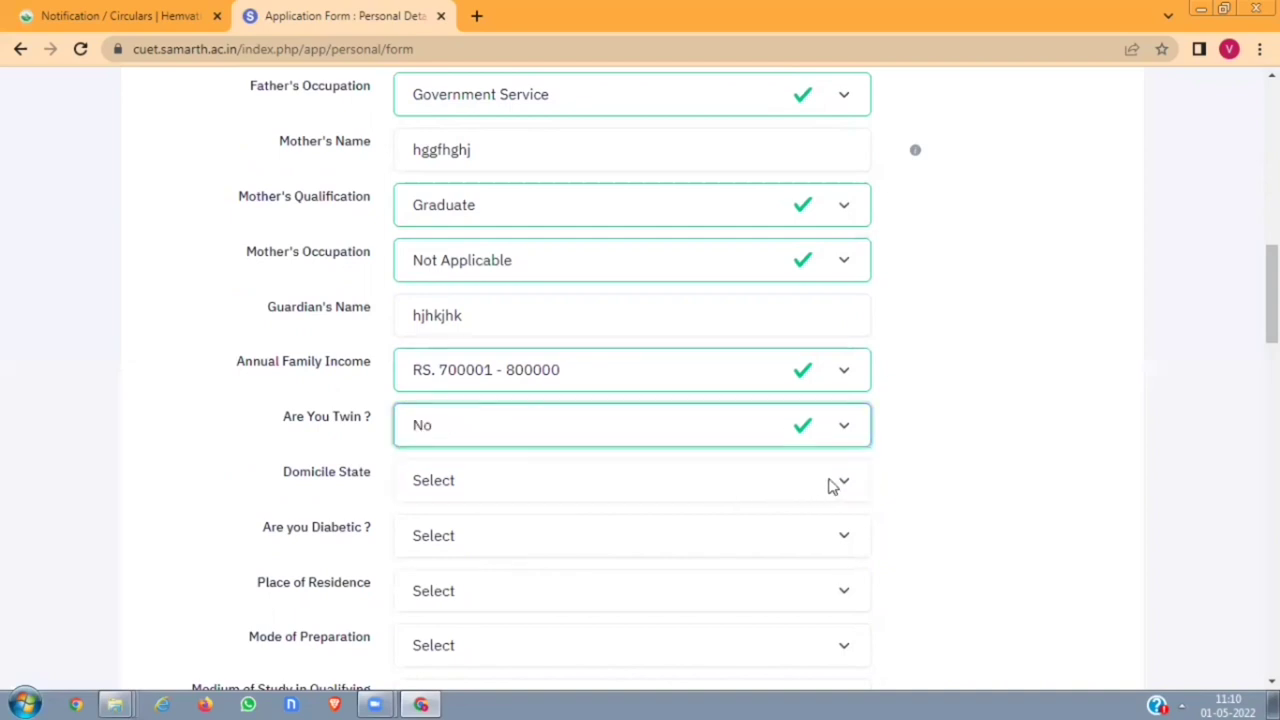
click(833, 484)
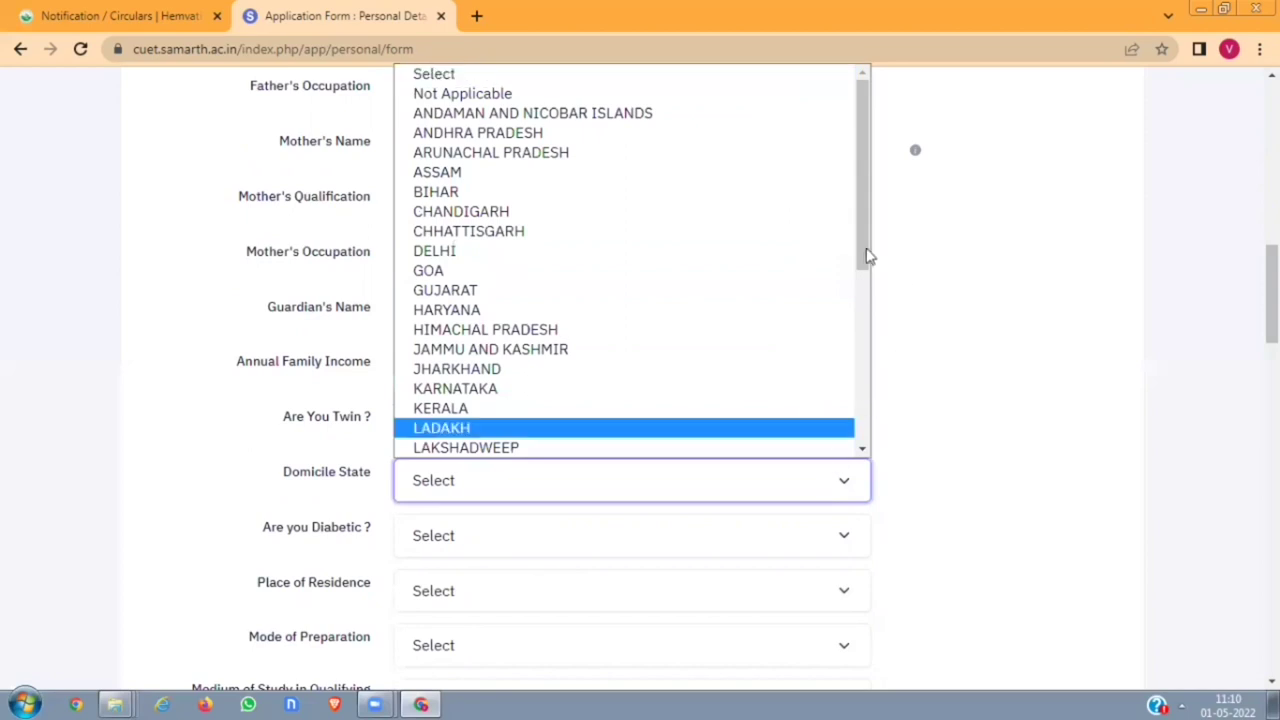
drag(866, 254, 866, 450)
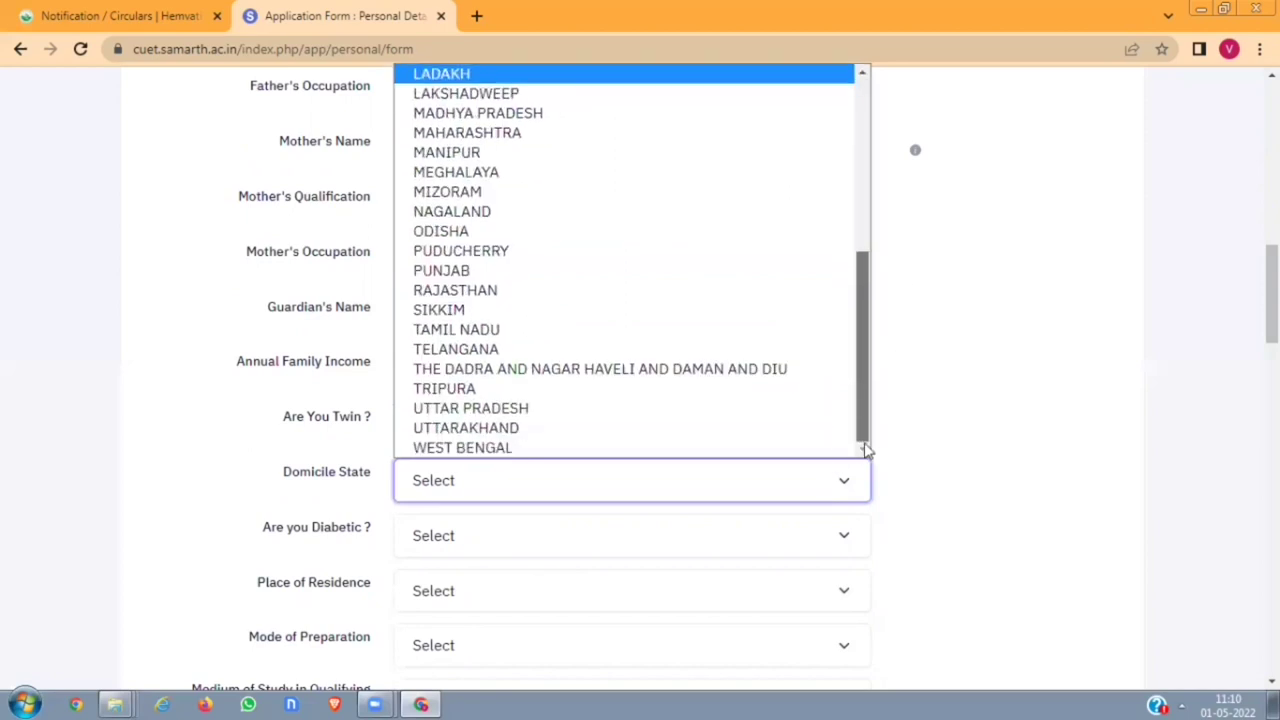
click(440, 428)
scroll(797, 427, down, 5)
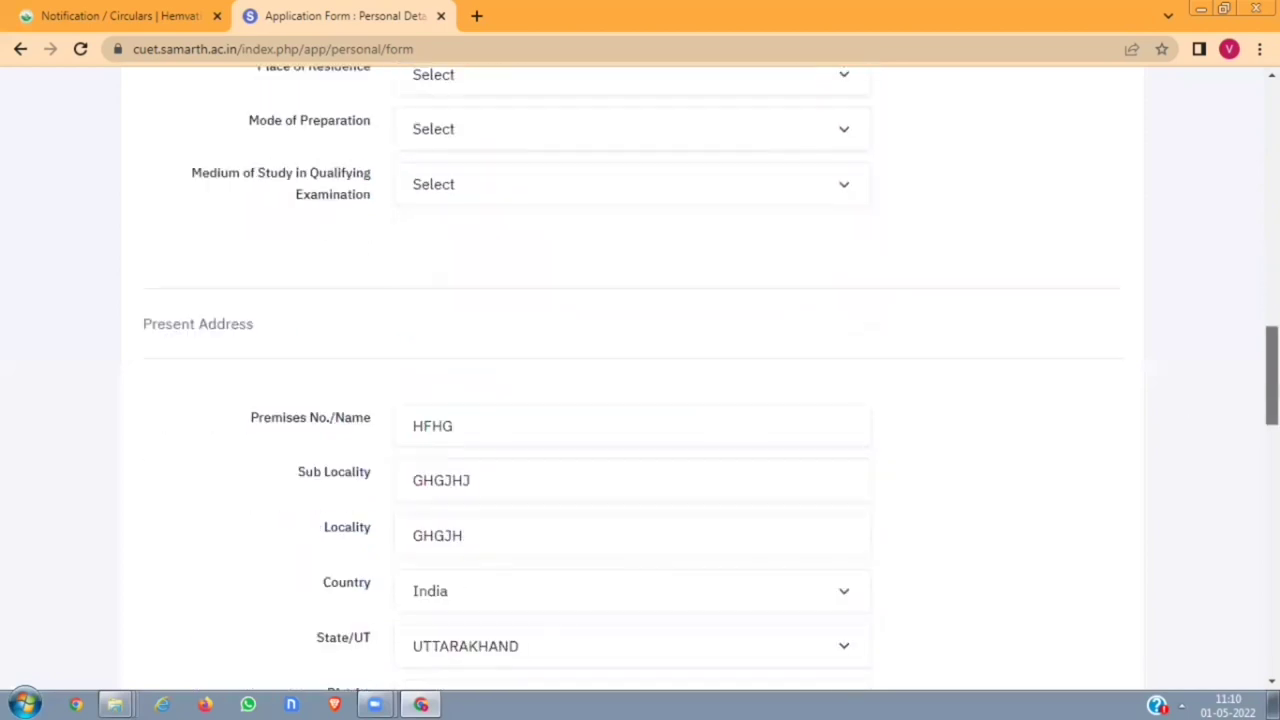
scroll(797, 427, up, 3)
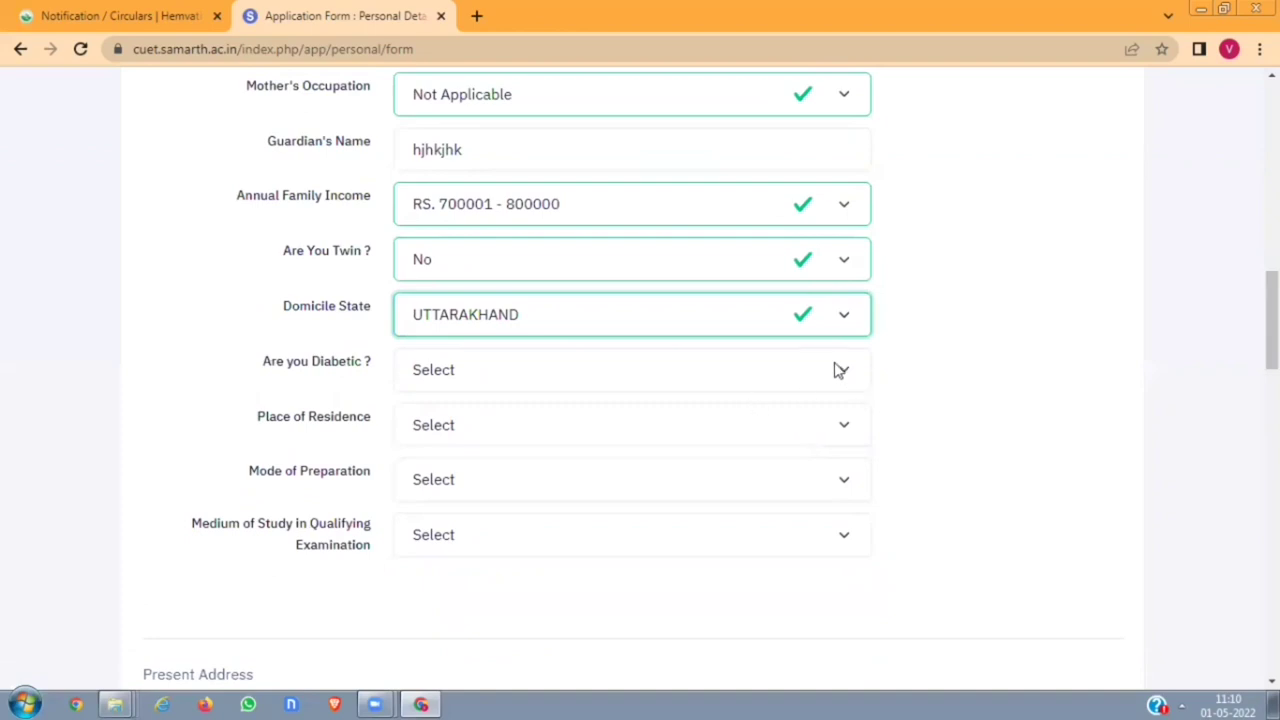
drag(845, 372, 832, 426)
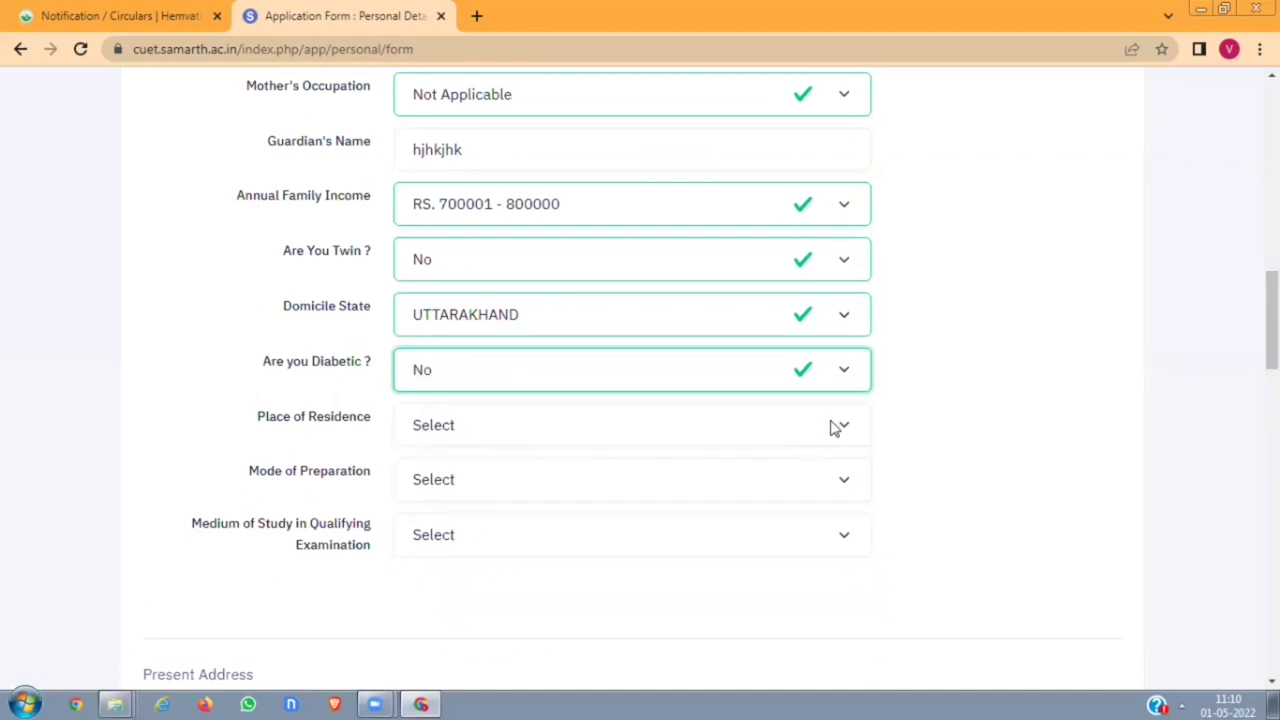
click(832, 426)
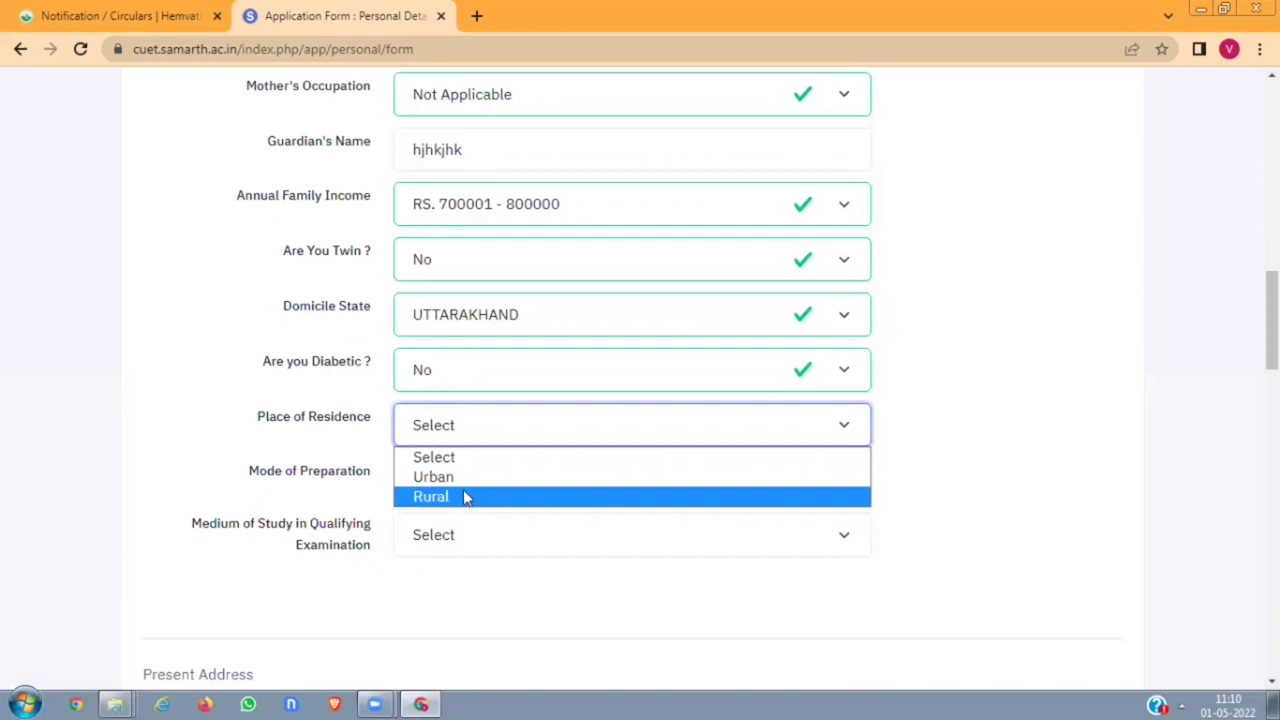
click(440, 498)
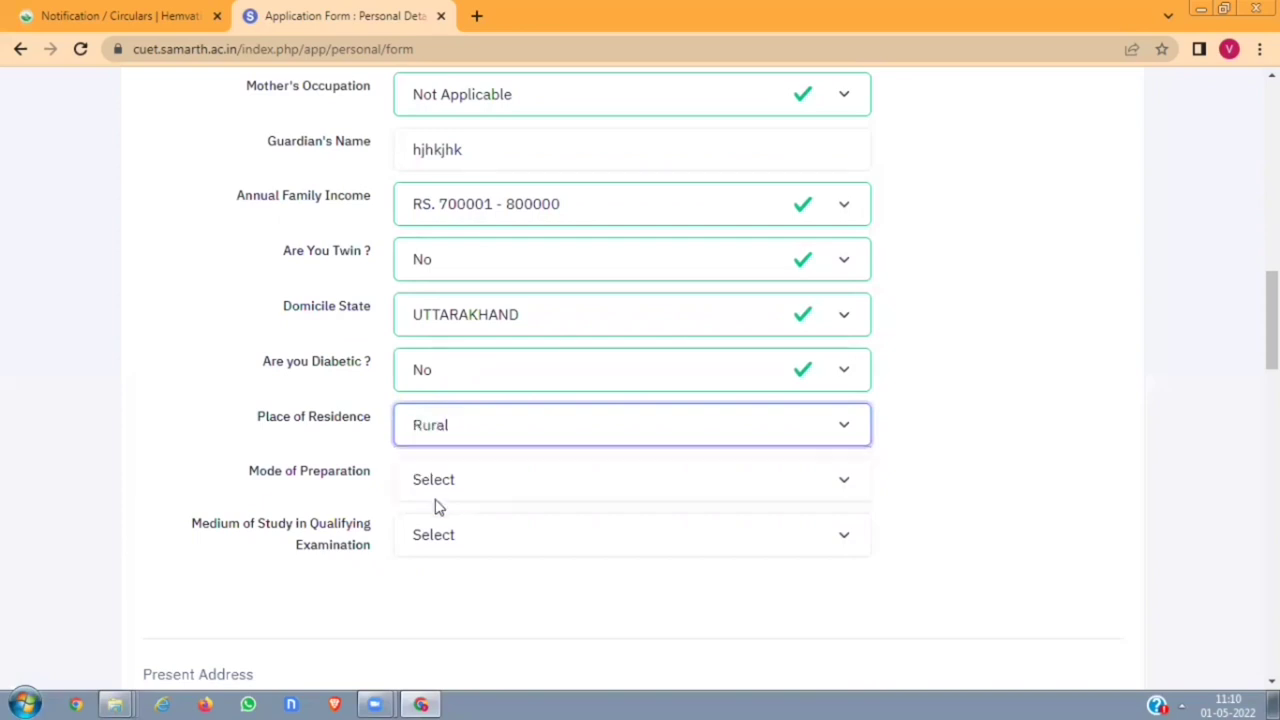
Set Mode of Preparation to Self and bring up the Medium of Study choices.
click(845, 482)
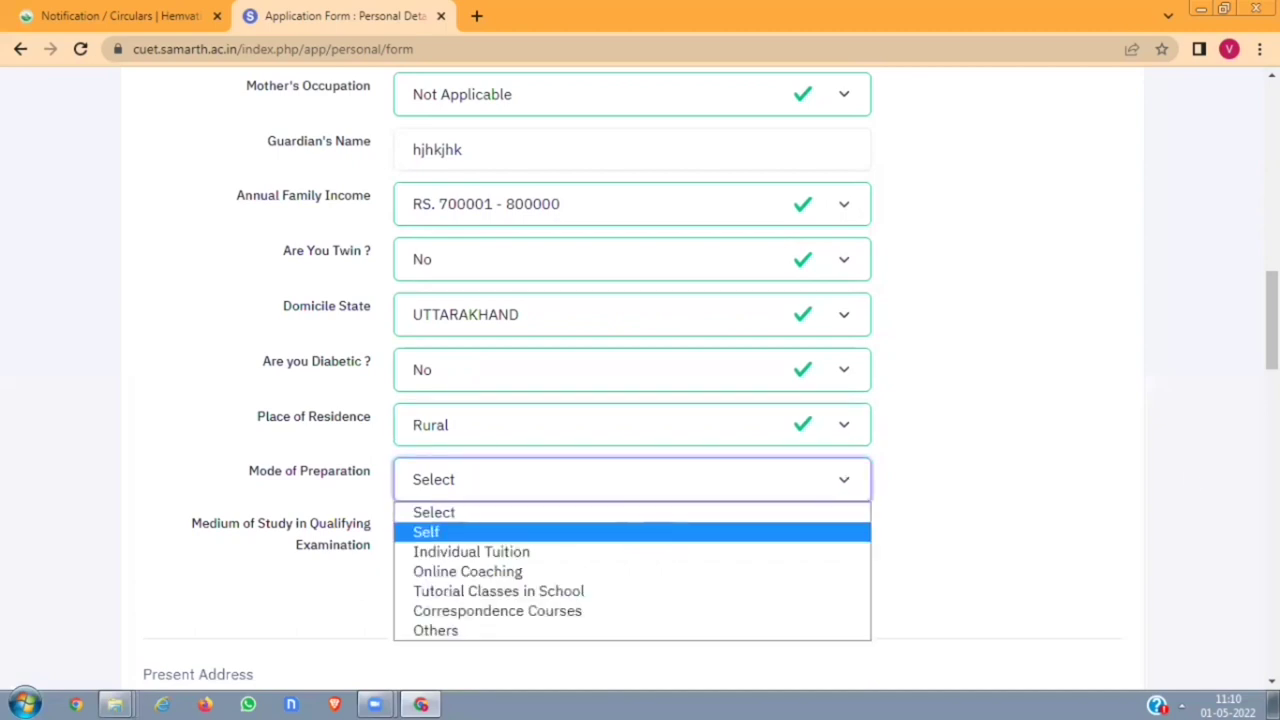
click(426, 531)
scroll(838, 245, down, 3)
click(838, 245)
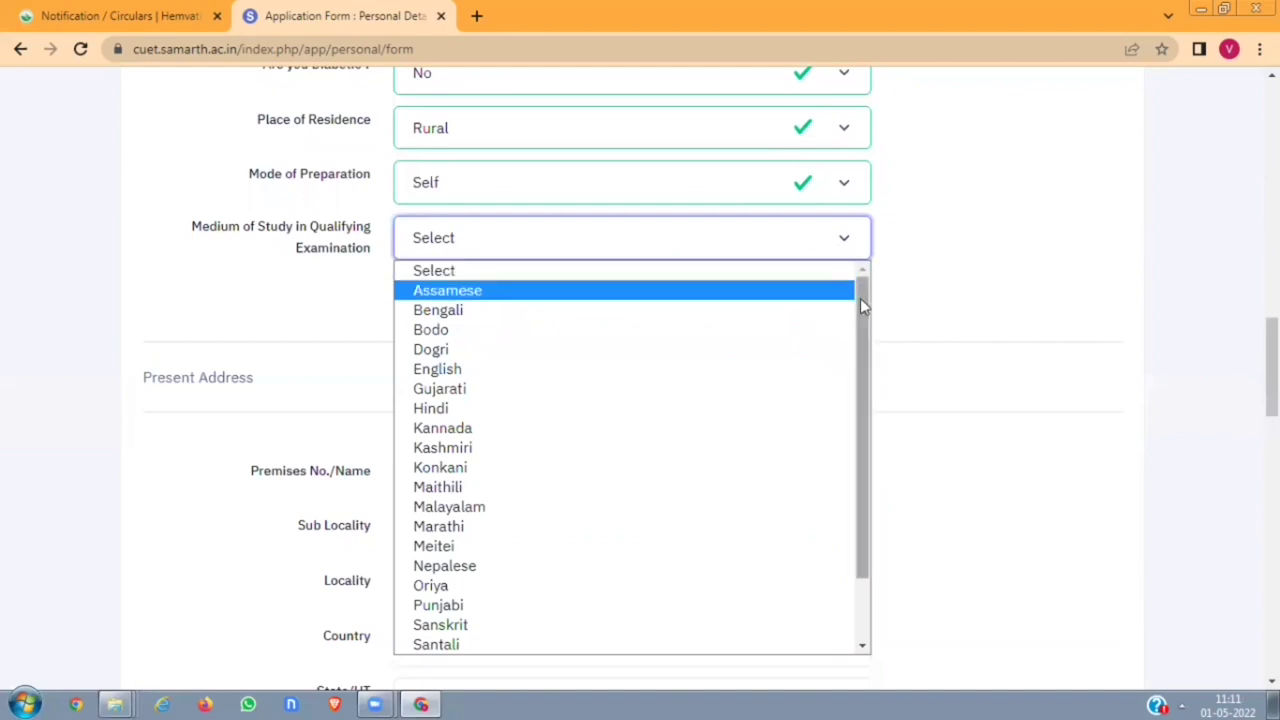
drag(860, 298, 865, 372)
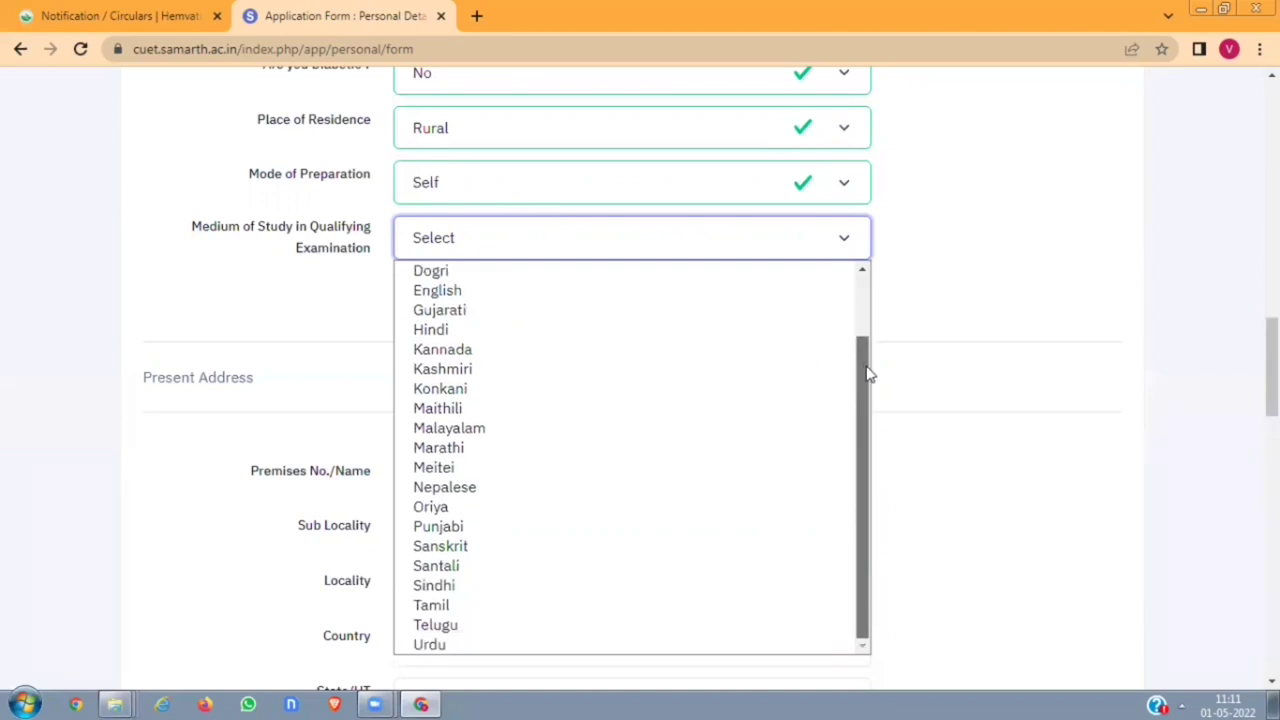
Choose the medium of study language and scroll down to the address section.
click(437, 332)
scroll(500, 263, down, 3)
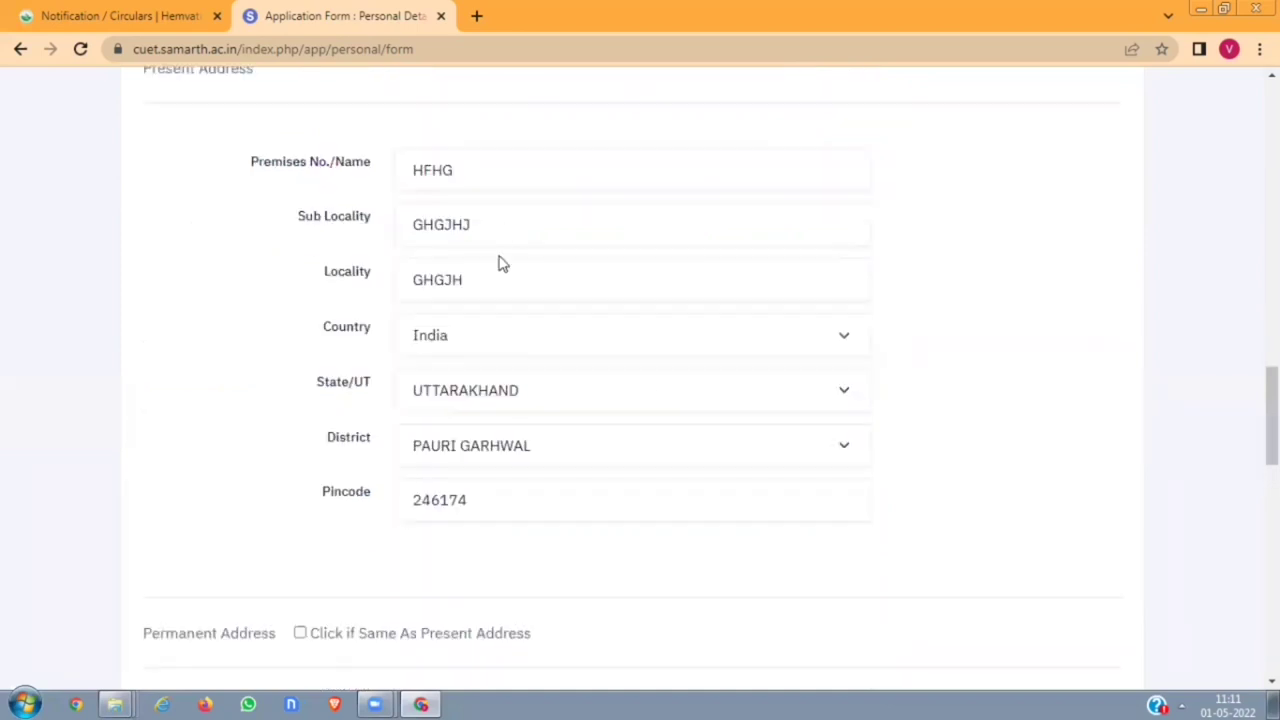
drag(1271, 416, 1271, 481)
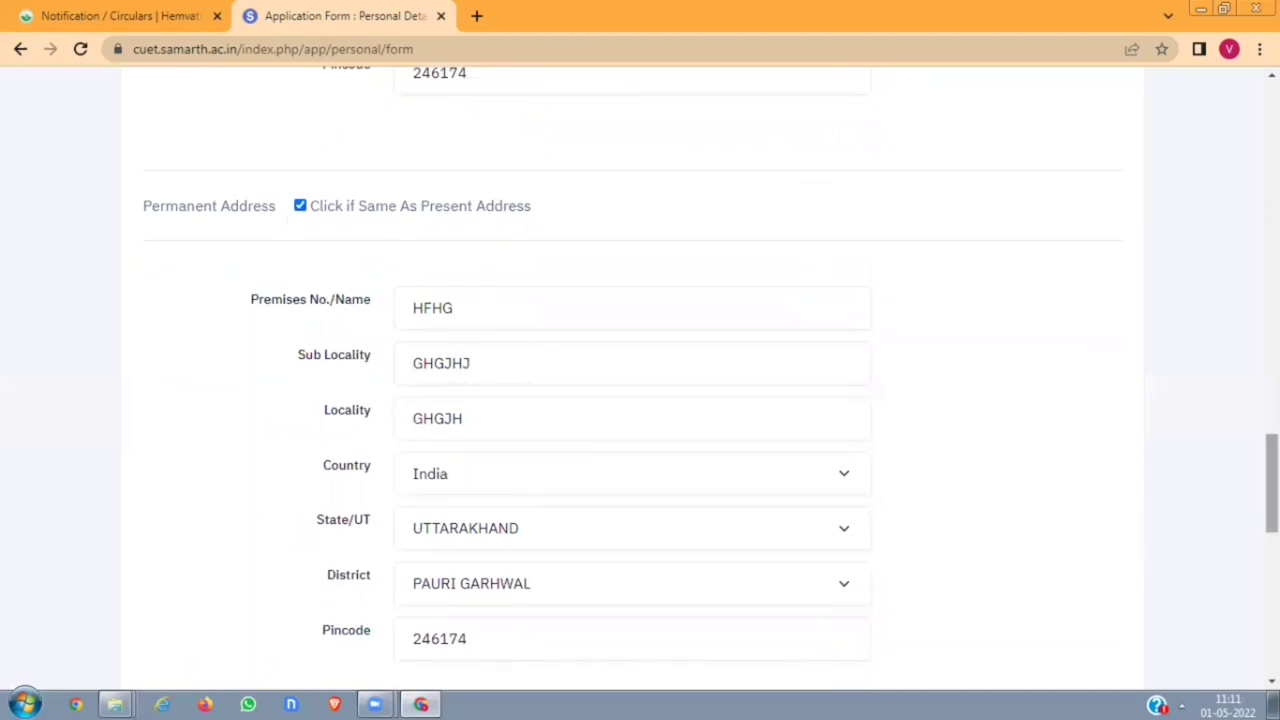
drag(1271, 483, 1271, 584)
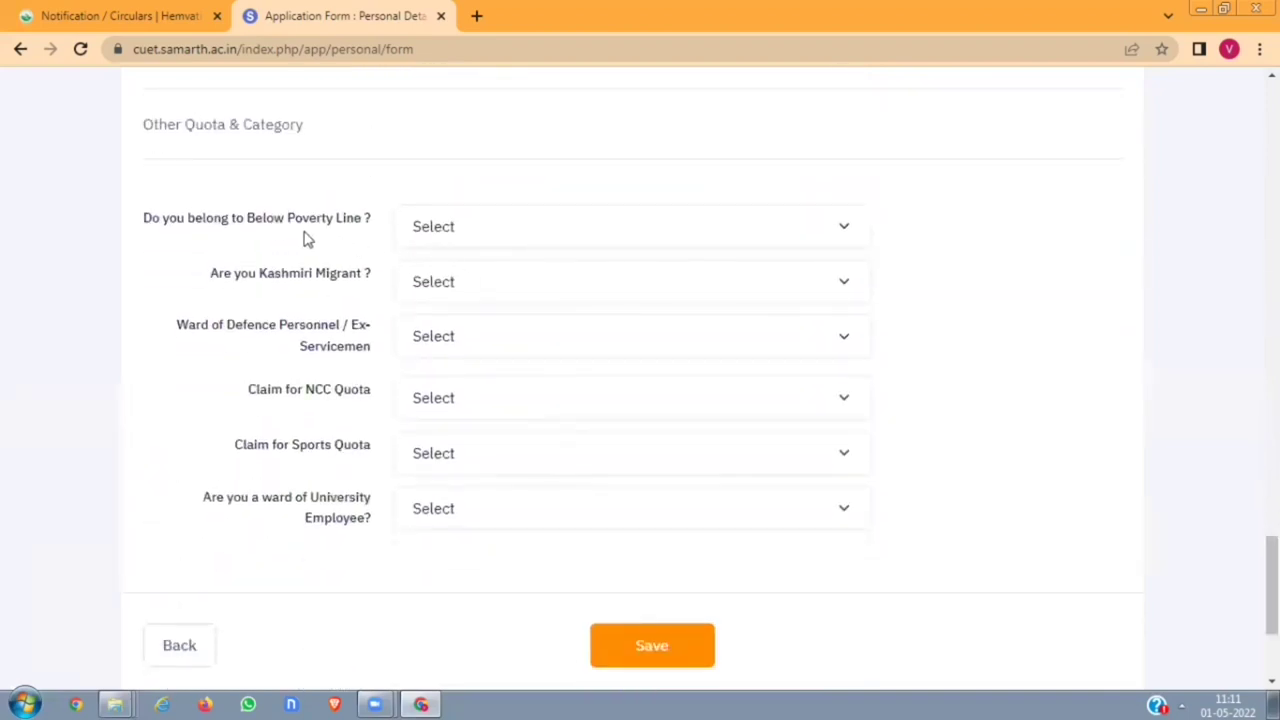
Answer No to Below Poverty Line, Kashmiri Migrant and Ward of Defence Personnel.
click(840, 228)
click(840, 296)
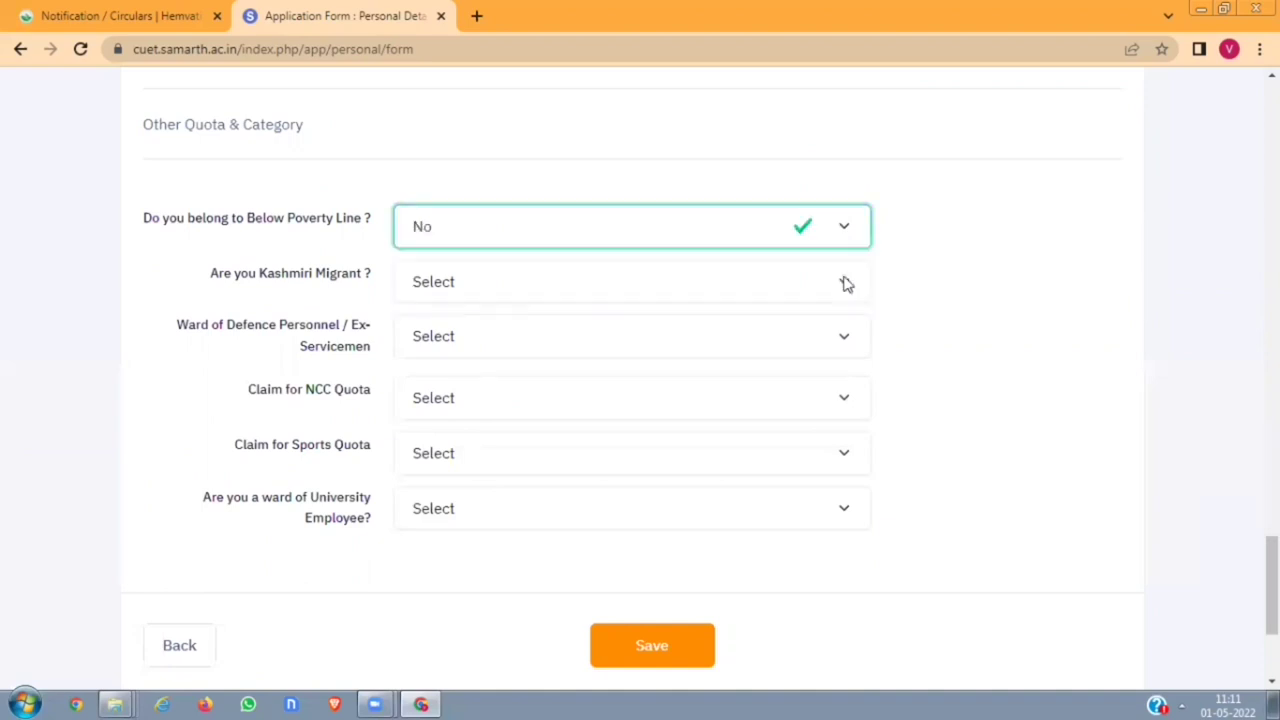
click(845, 284)
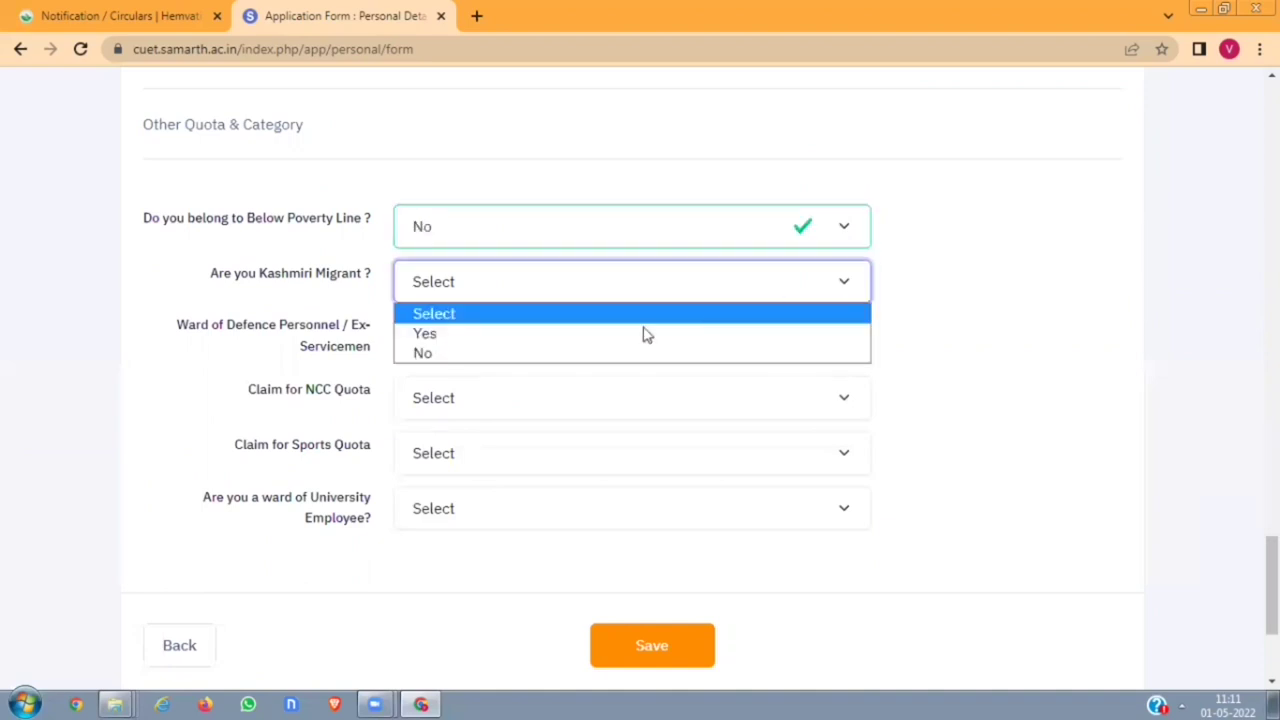
click(434, 358)
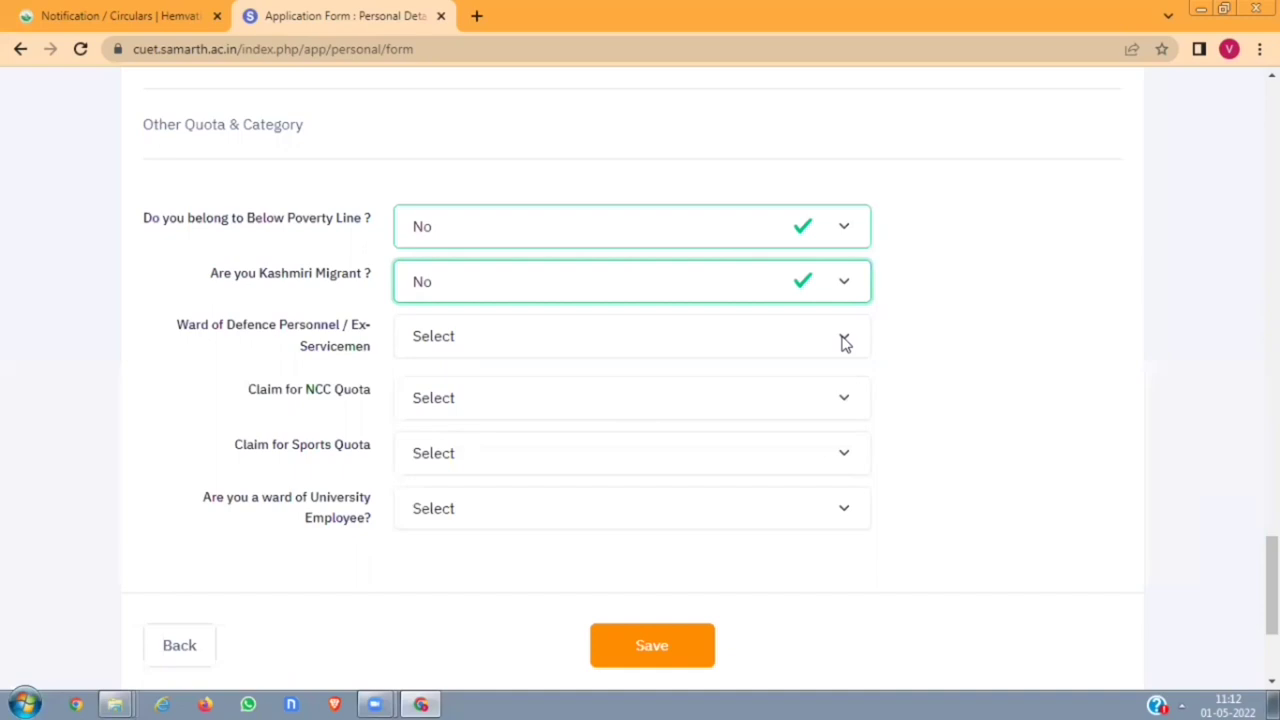
click(842, 340)
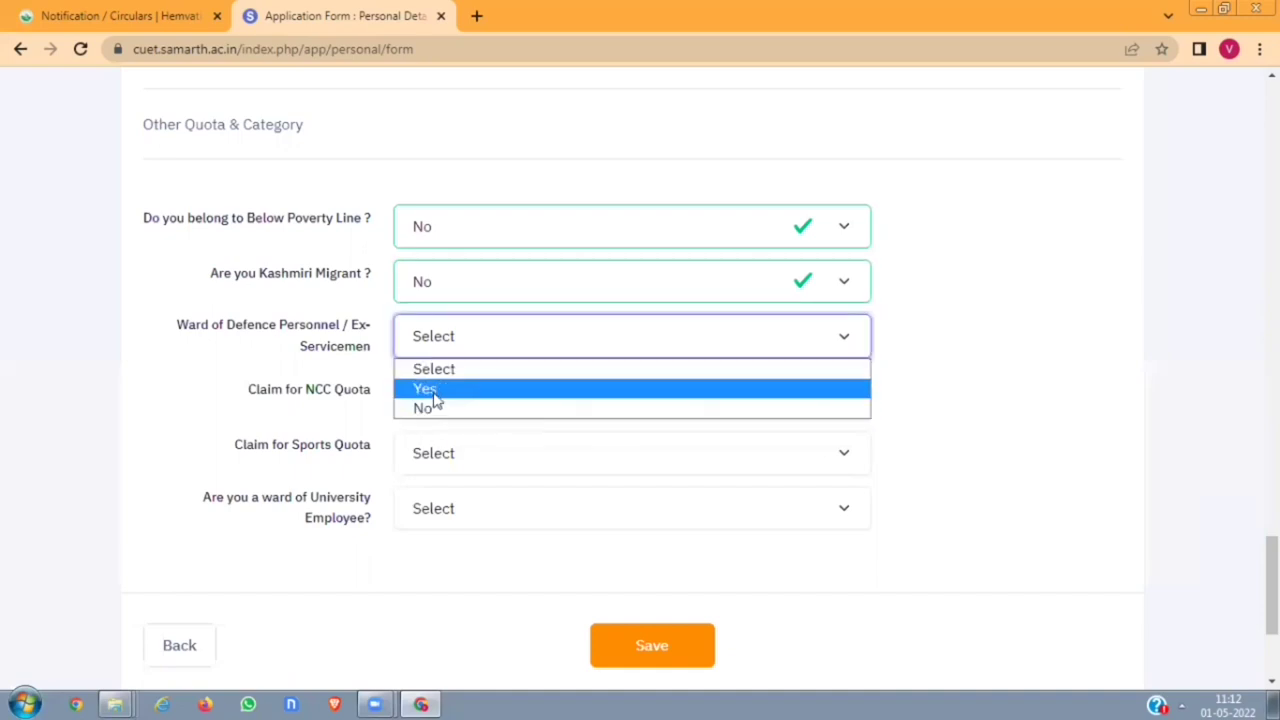
click(425, 408)
Claim NCC Quota with Yes, and answer No to Sports Quota and University Employee ward.
click(554, 400)
click(432, 450)
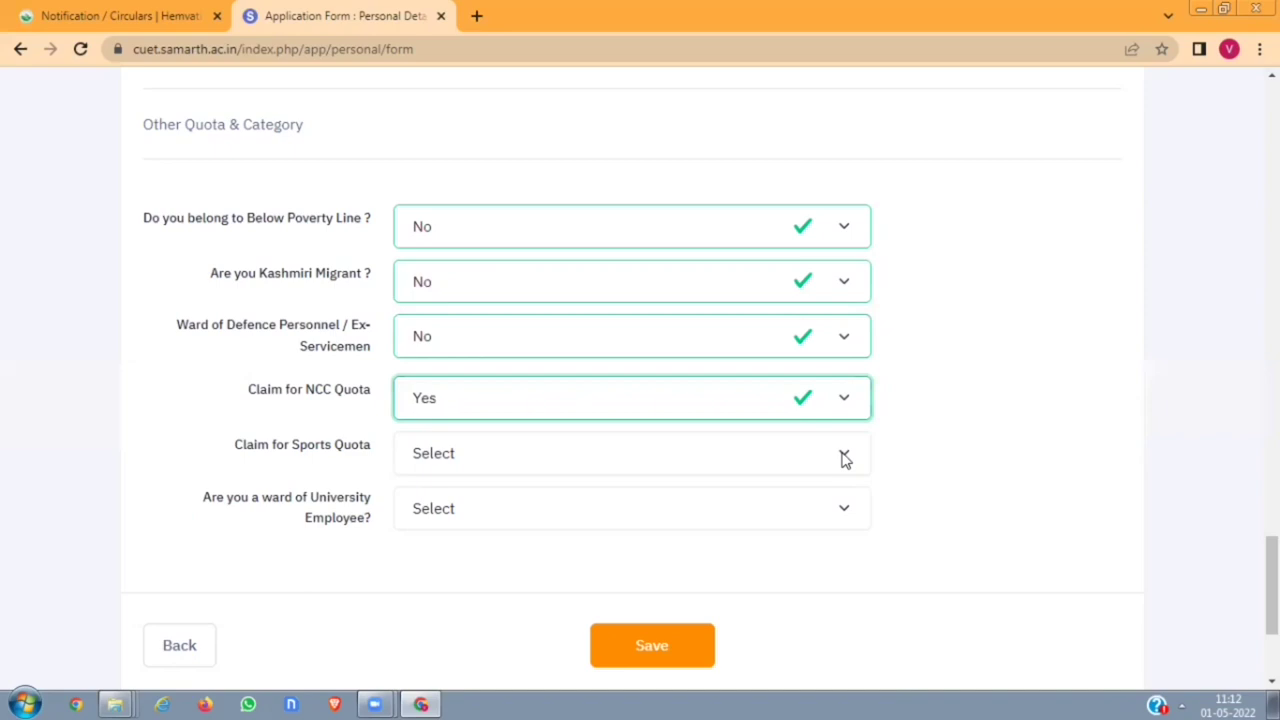
click(845, 458)
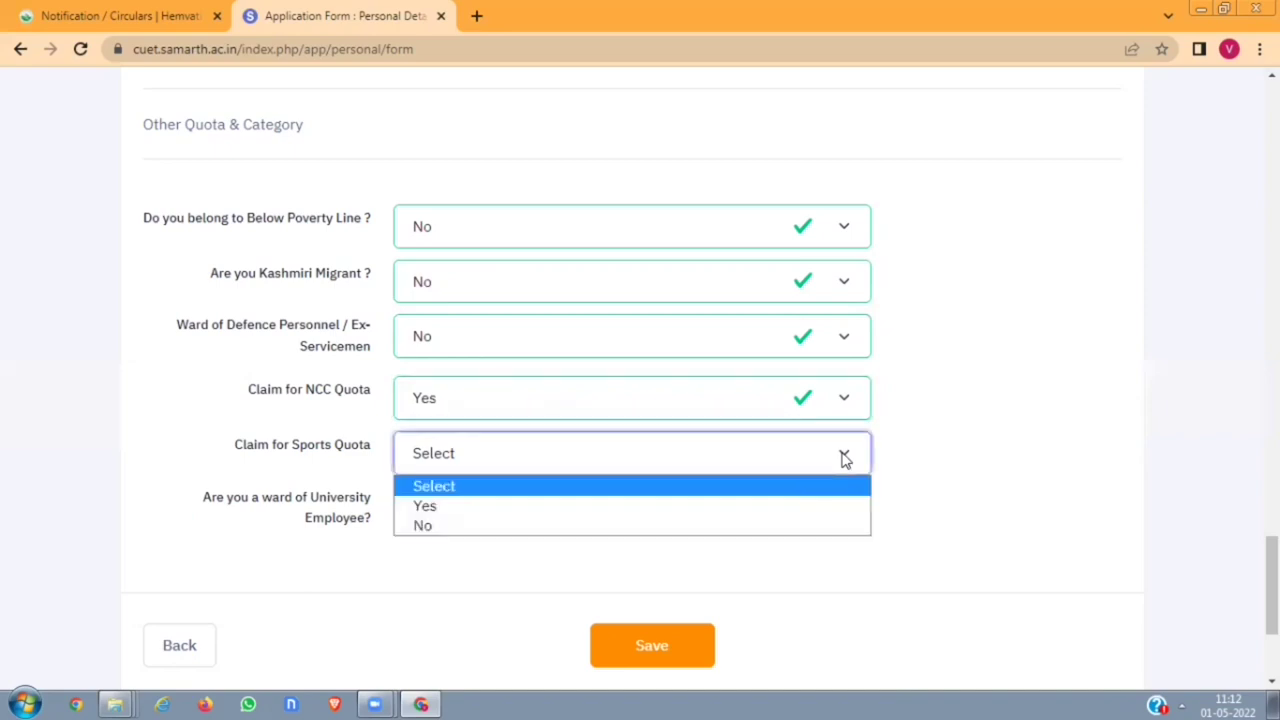
click(424, 525)
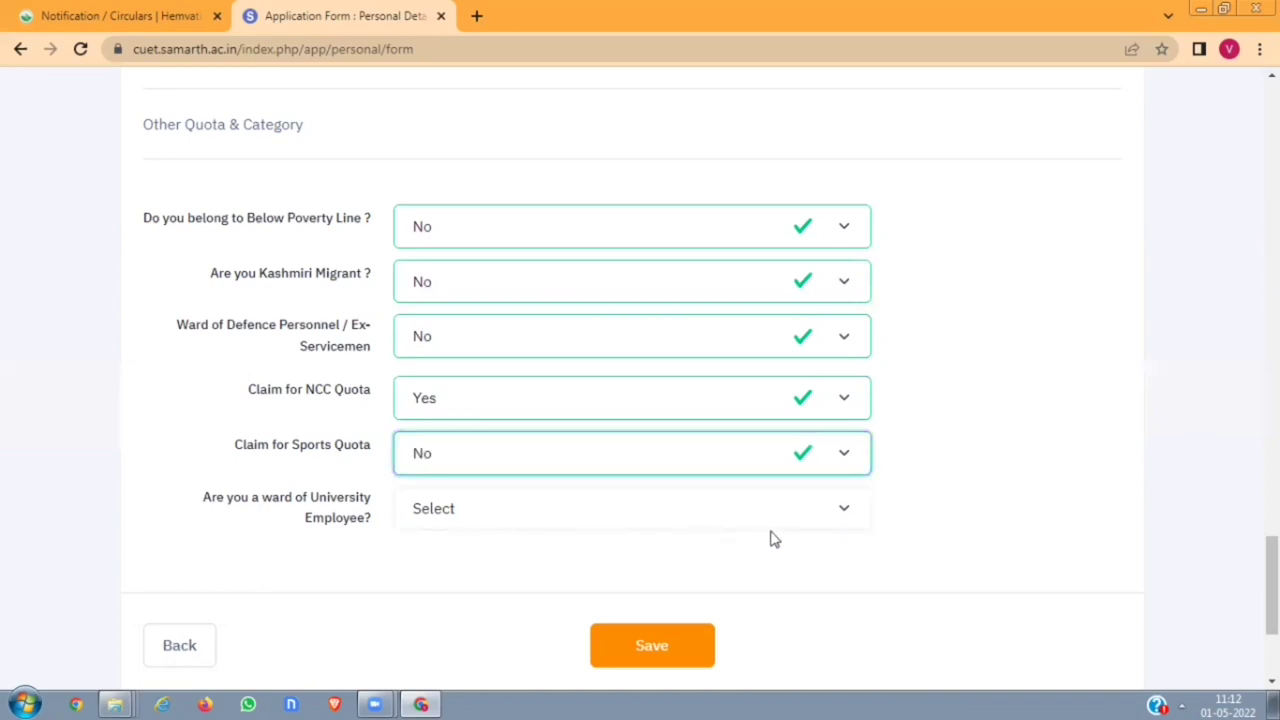
click(840, 512)
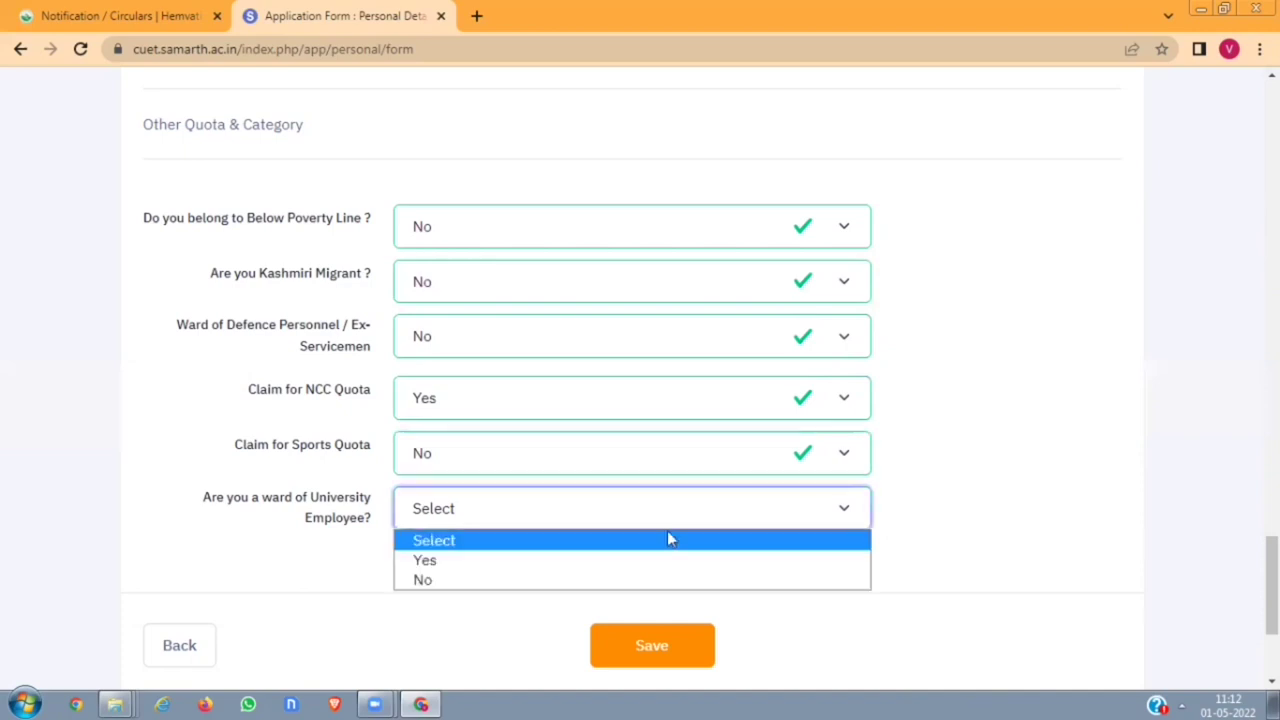
click(424, 581)
scroll(874, 560, down, 2)
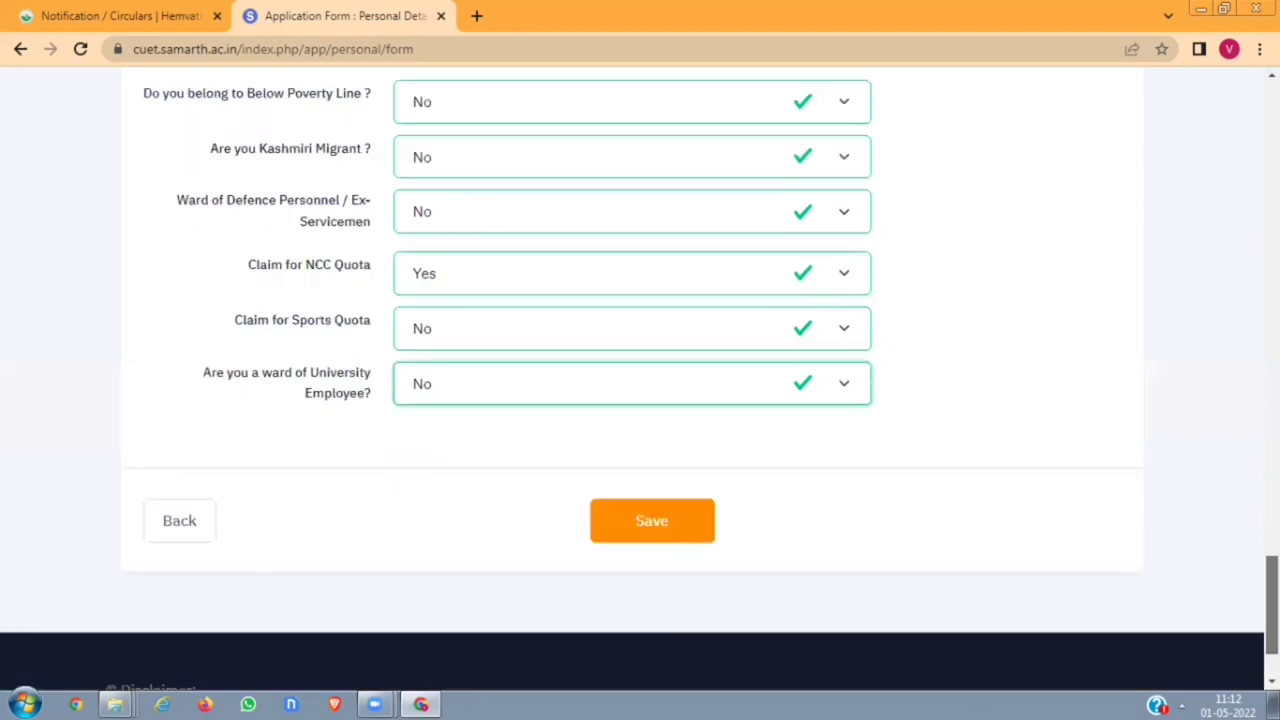
Save the personal details form and scroll through the Review Personal Details summary.
click(640, 444)
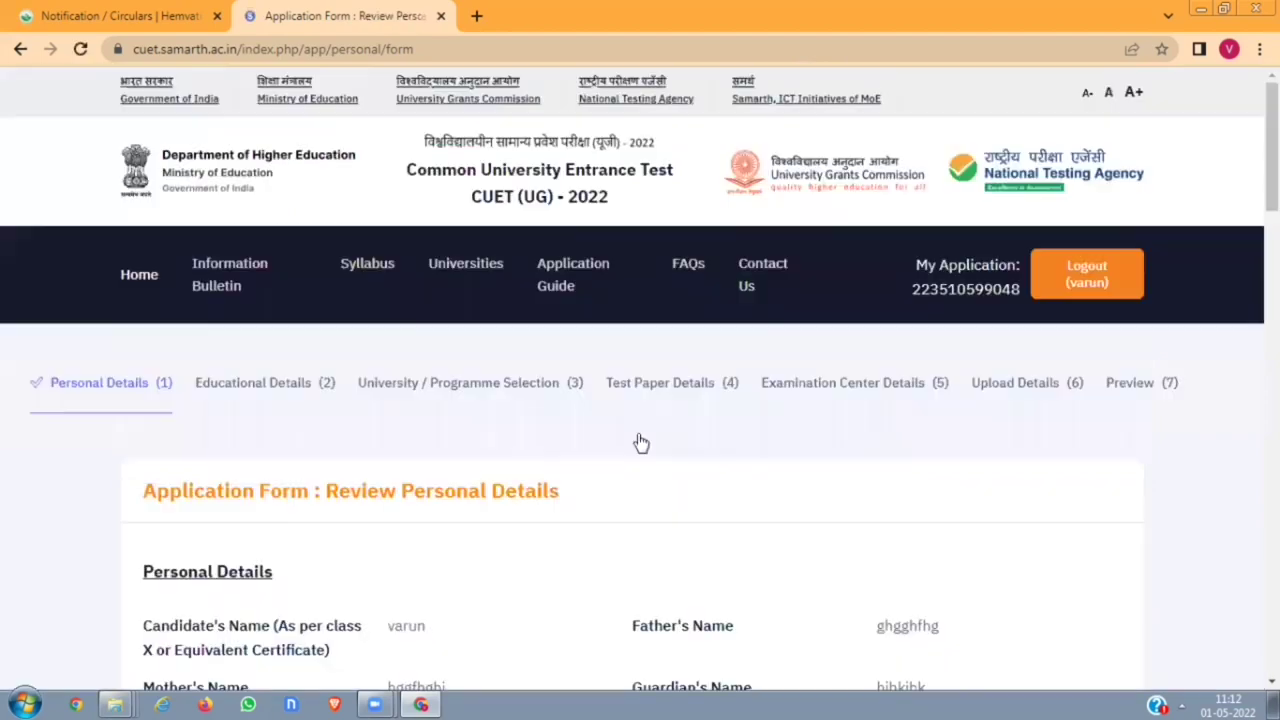
scroll(716, 477, down, 5)
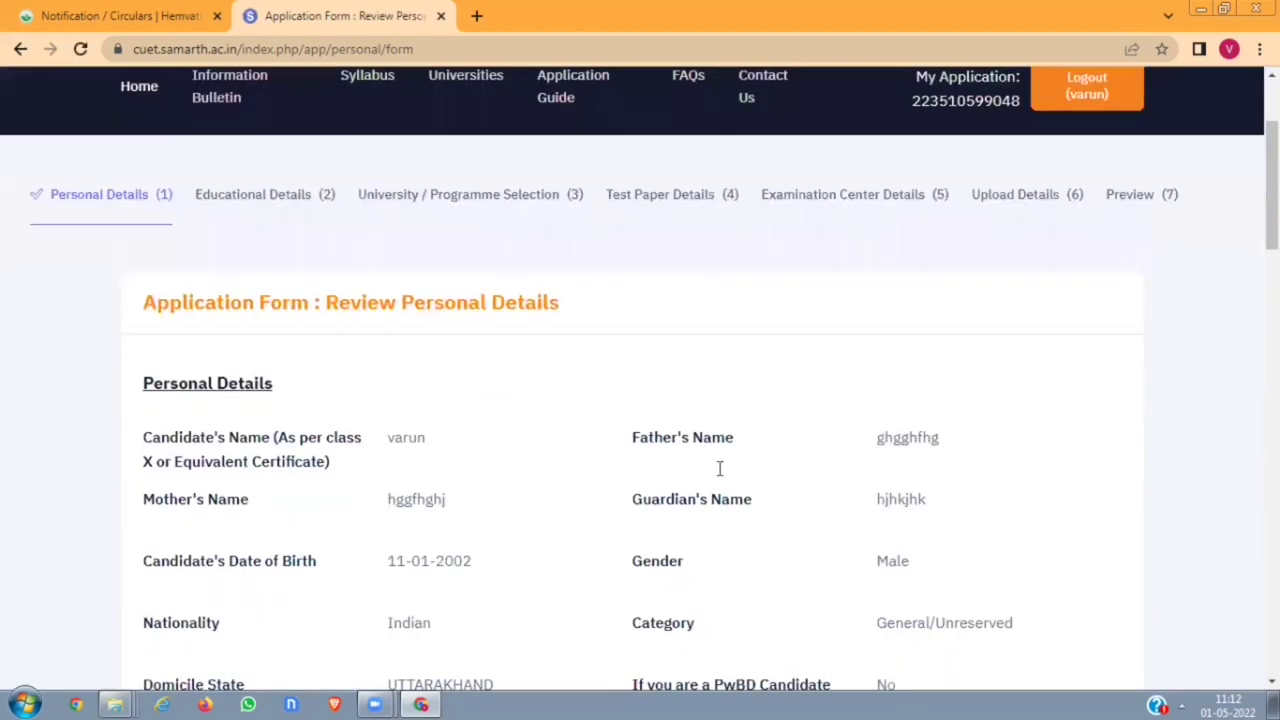
scroll(709, 378, down, 13)
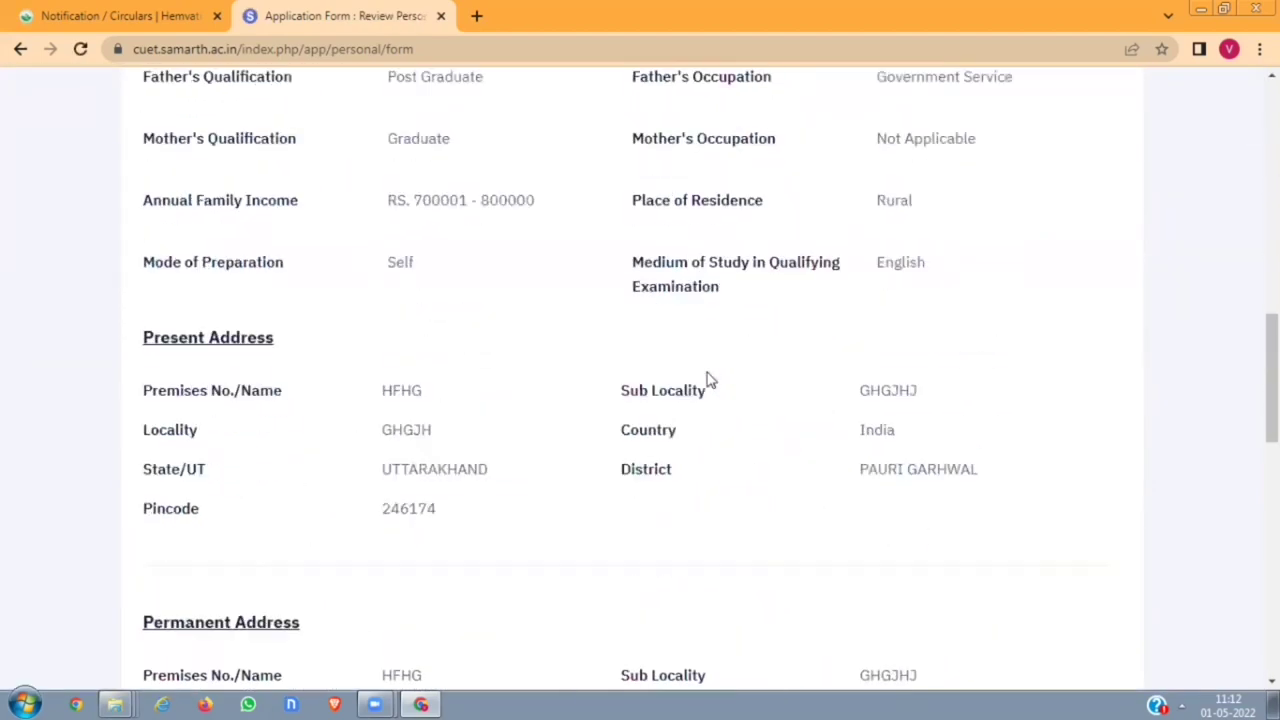
scroll(710, 379, down, 4)
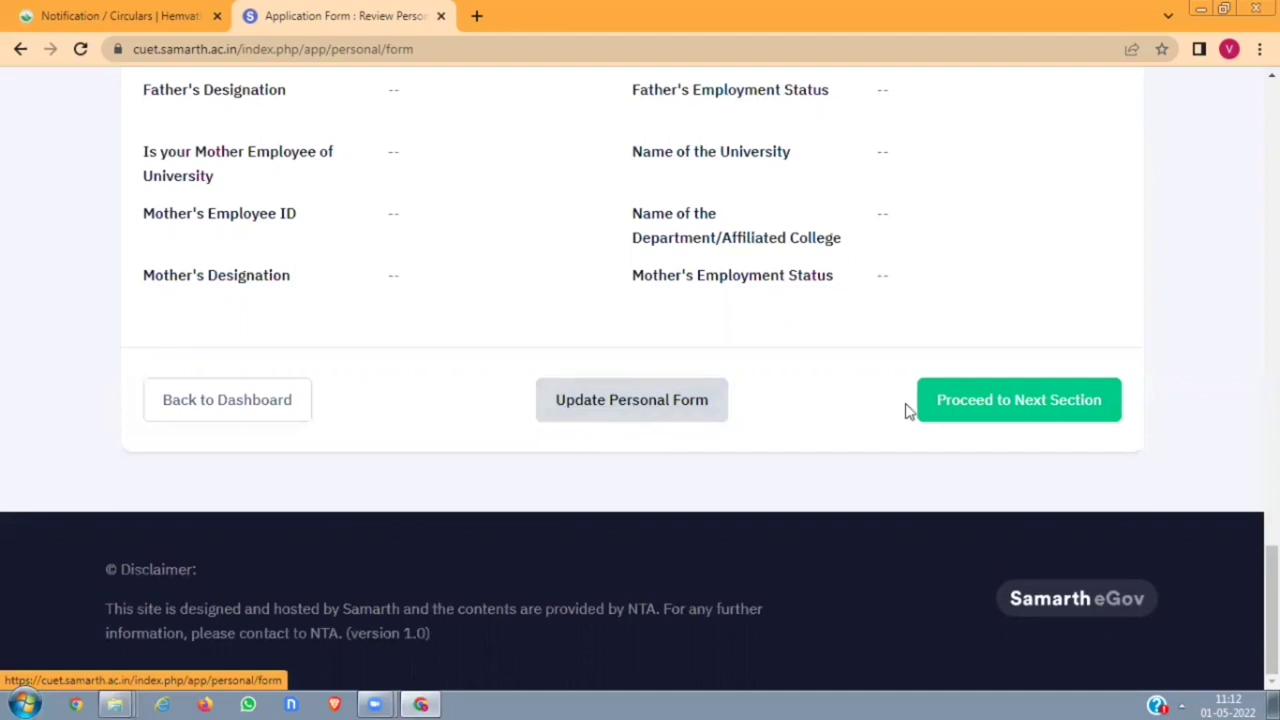
In Educational Details, mark Class X Passed in 2020 with 10th or Equivalent as qualifying exam.
click(1025, 403)
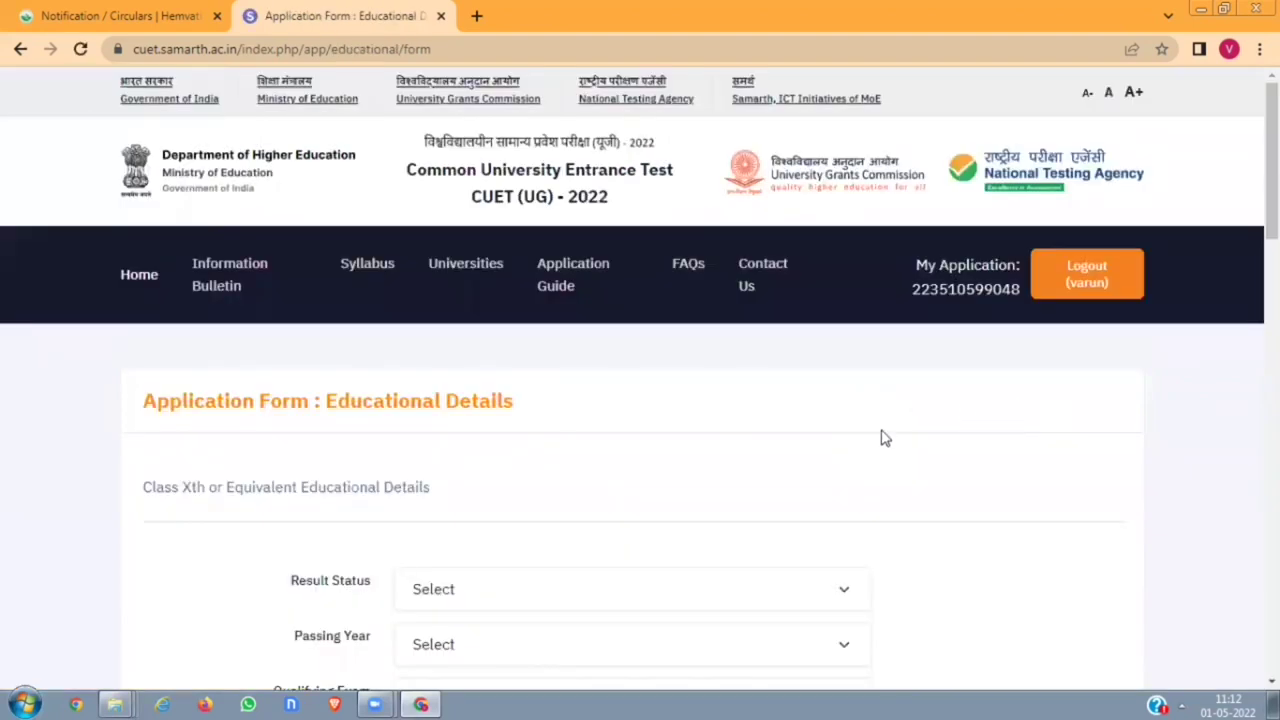
scroll(836, 487, down, 2)
scroll(838, 488, down, 1)
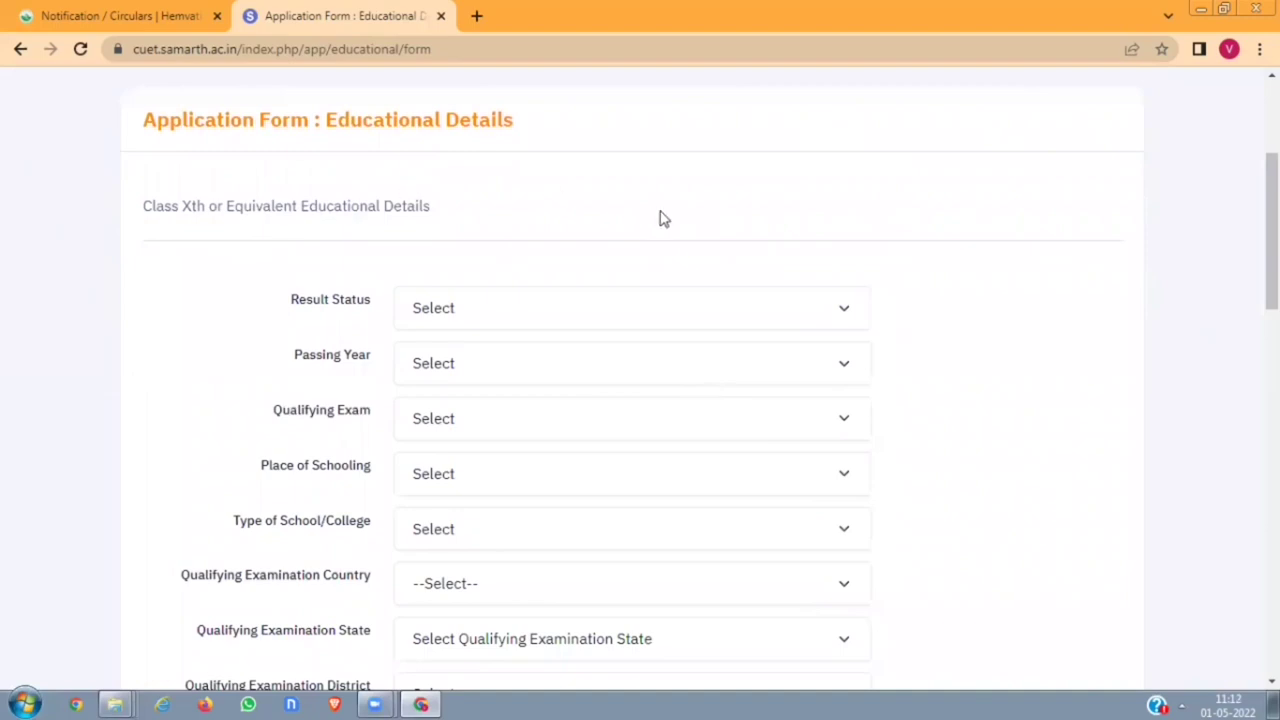
scroll(1272, 240, down, 1)
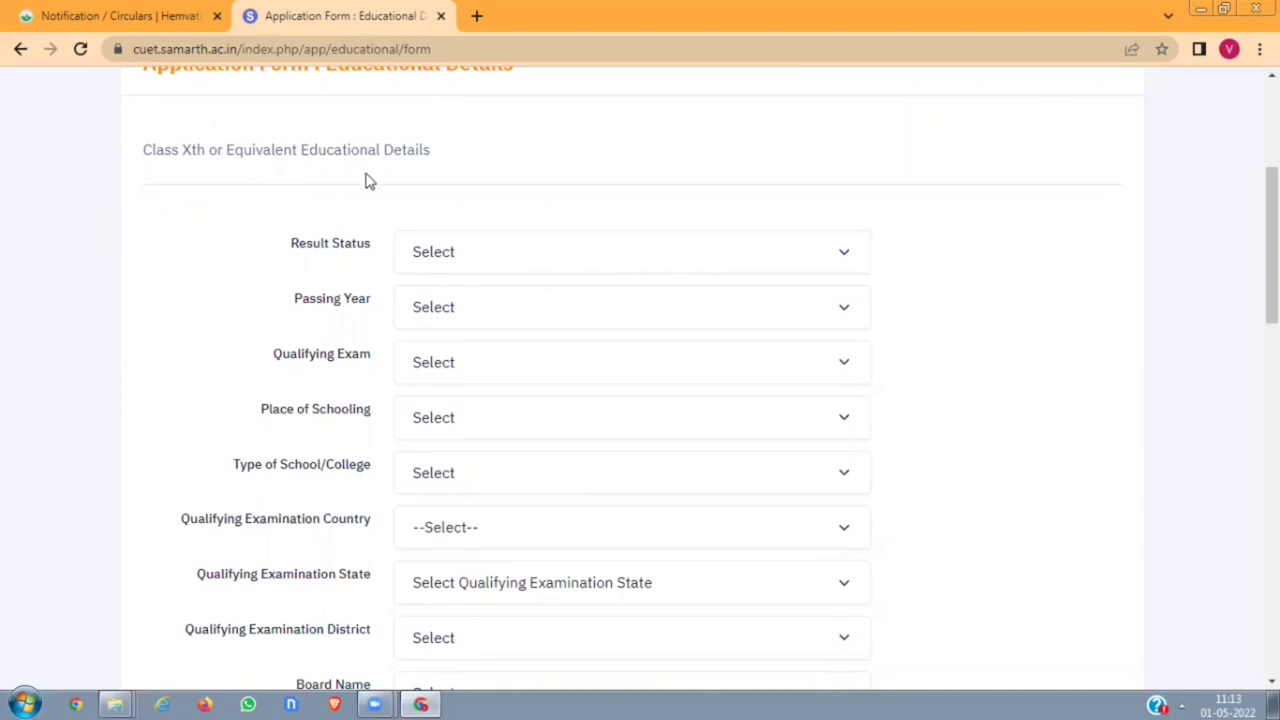
click(840, 255)
click(486, 306)
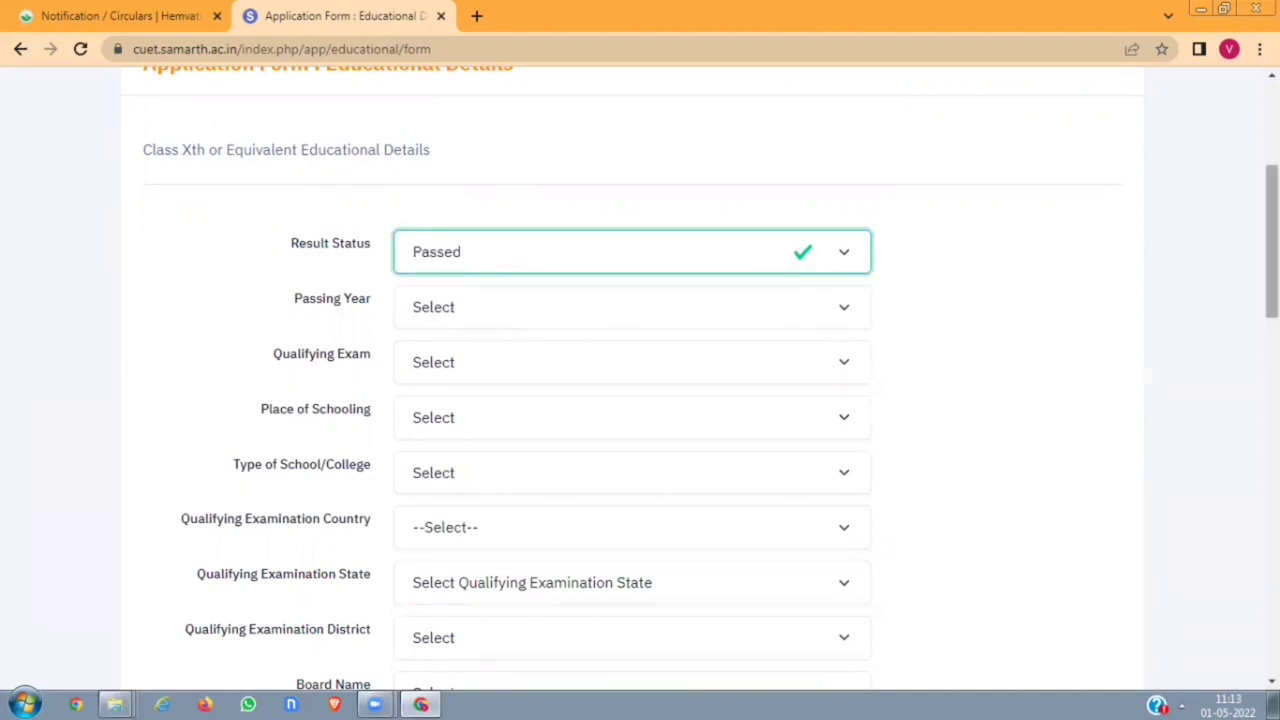
scroll(840, 245, down, 2)
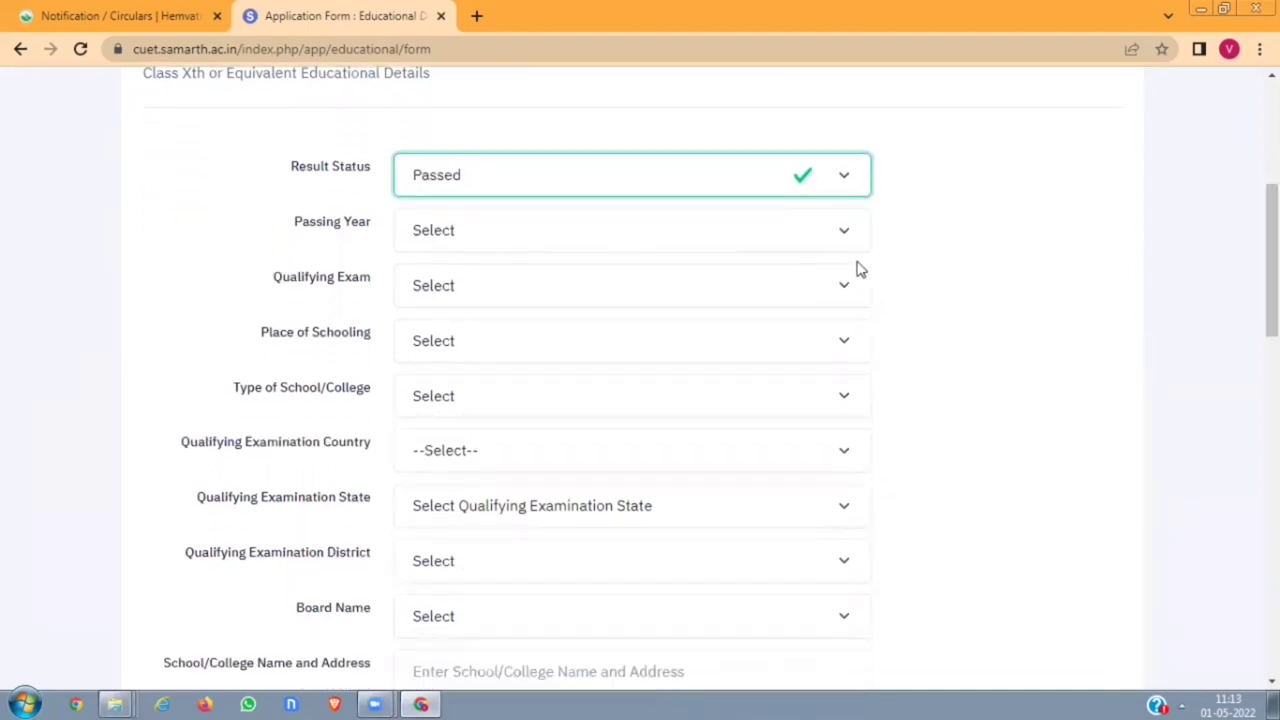
click(840, 240)
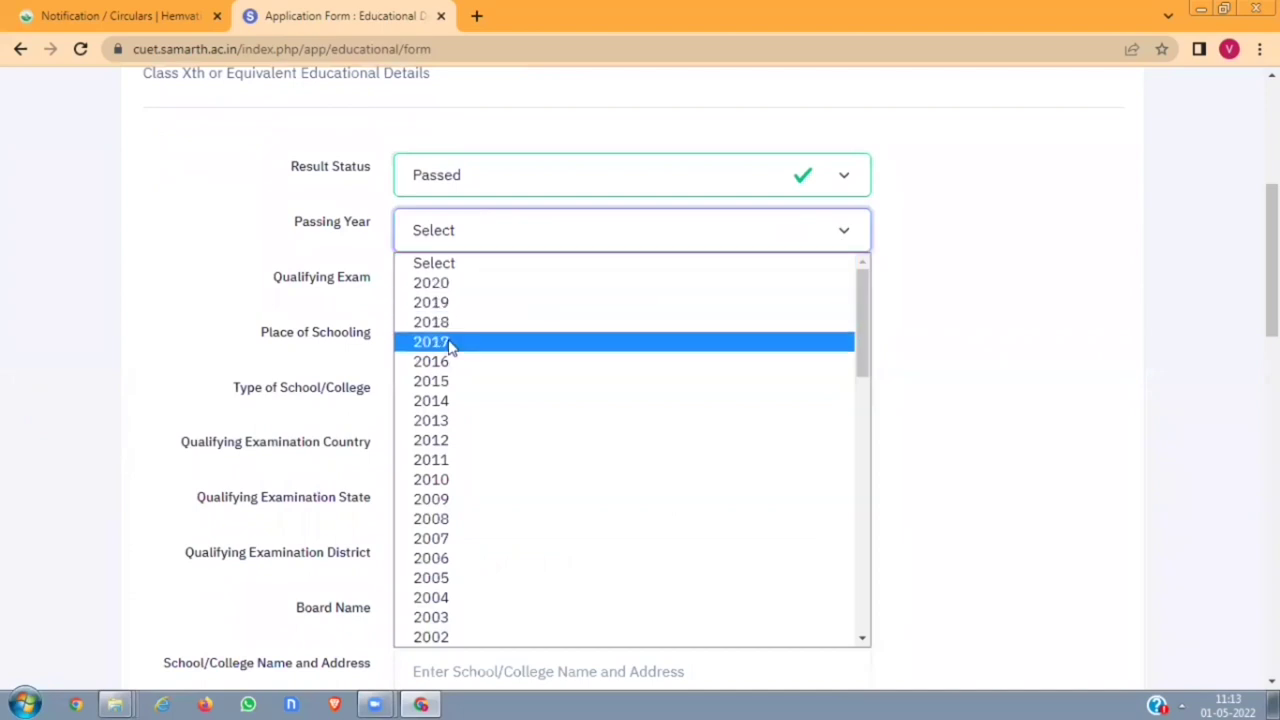
click(443, 284)
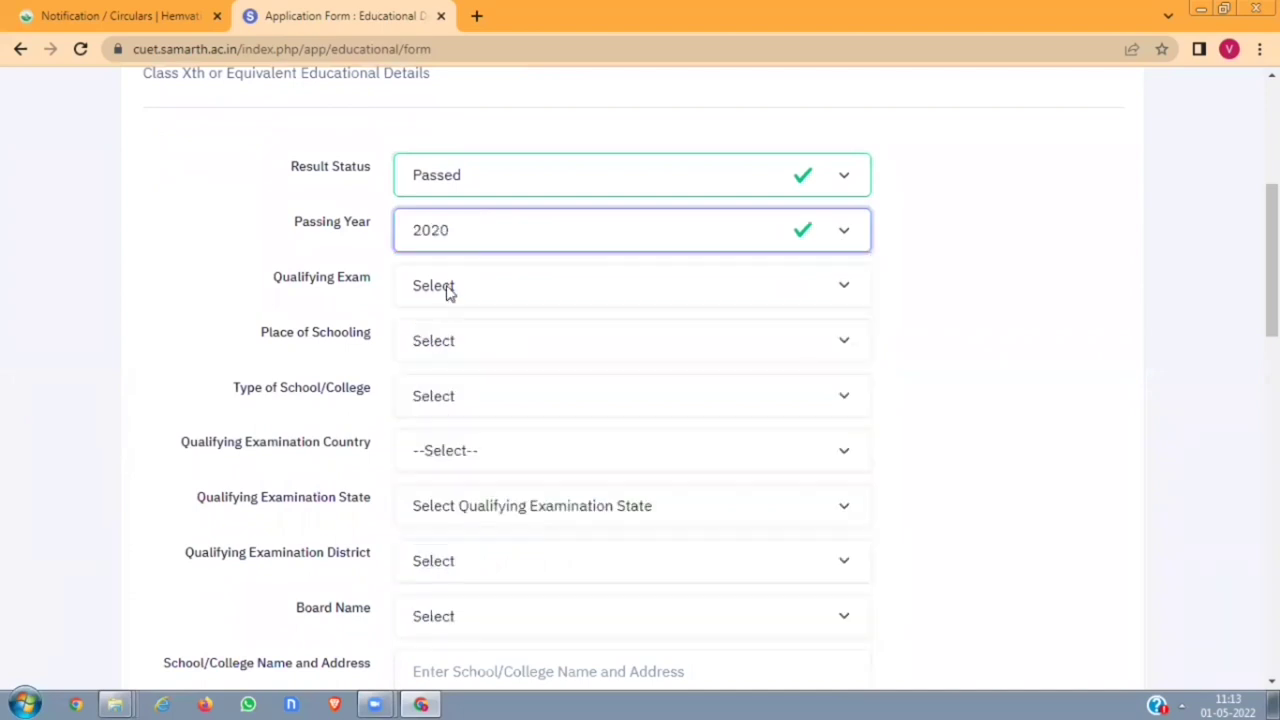
click(838, 290)
click(545, 343)
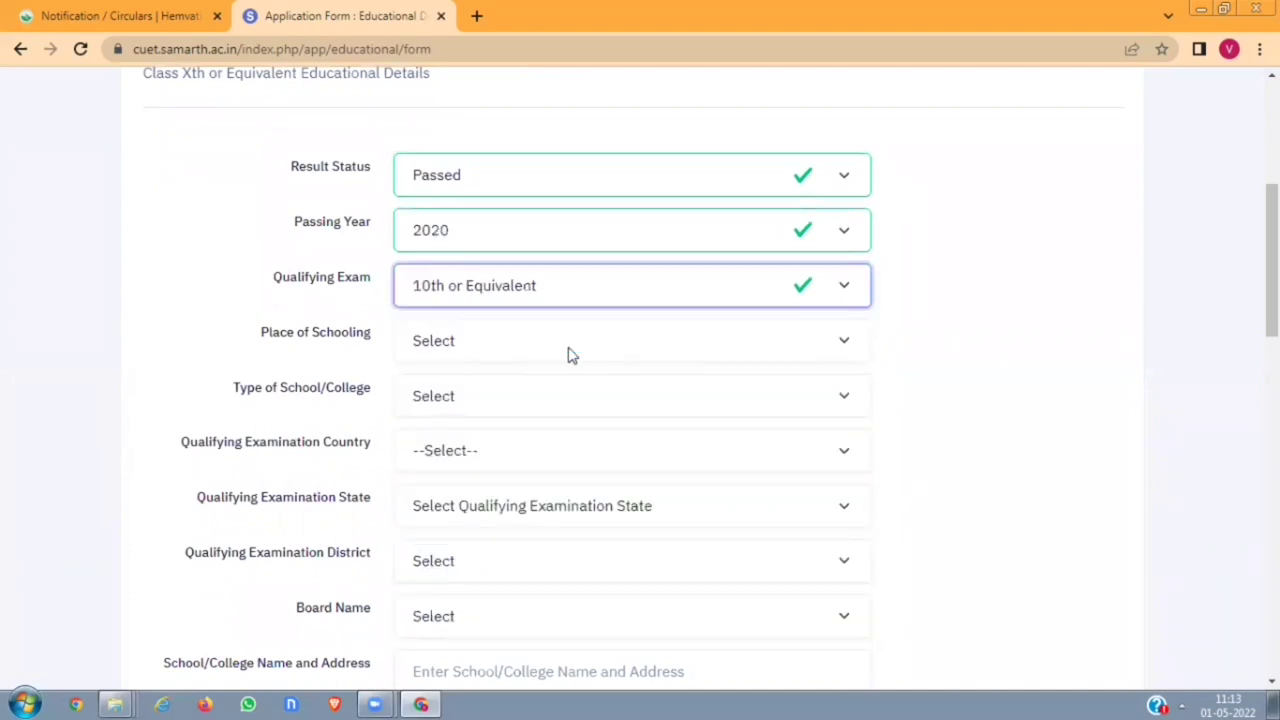
Set Class X schooling to Rural, school type Kendriya Vidyalaya (KV), country India.
click(814, 354)
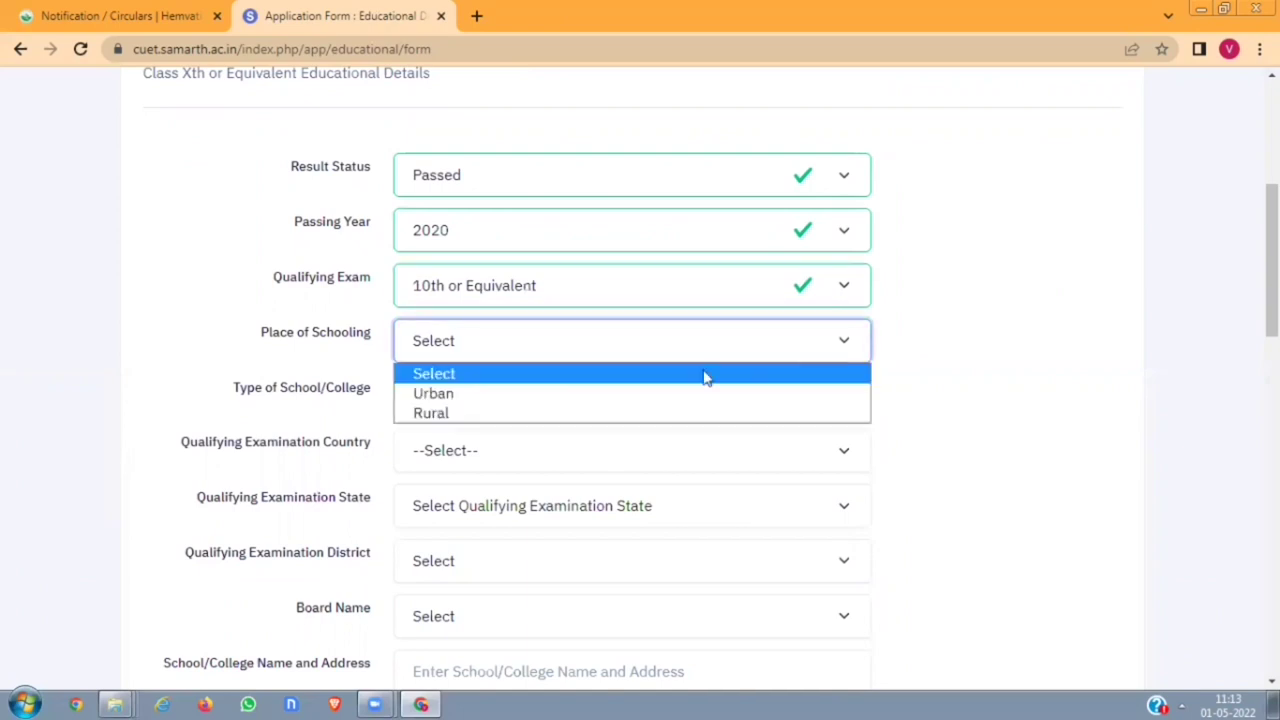
click(444, 416)
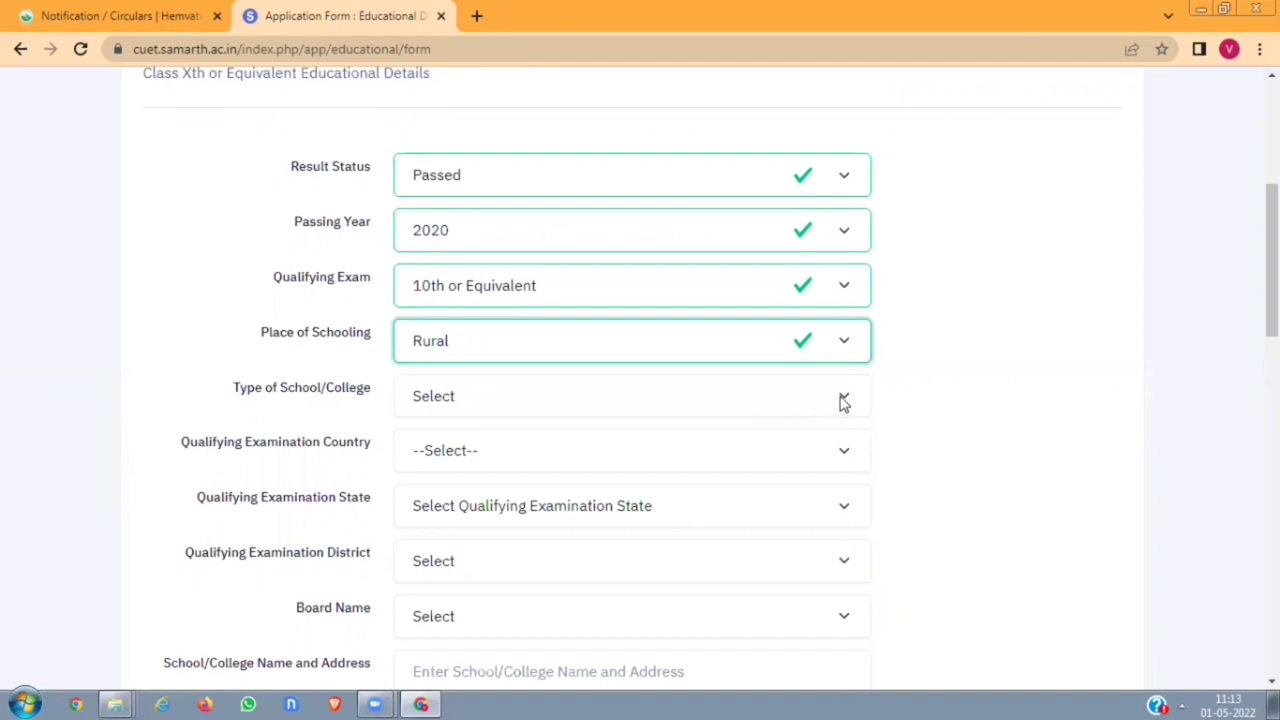
click(842, 401)
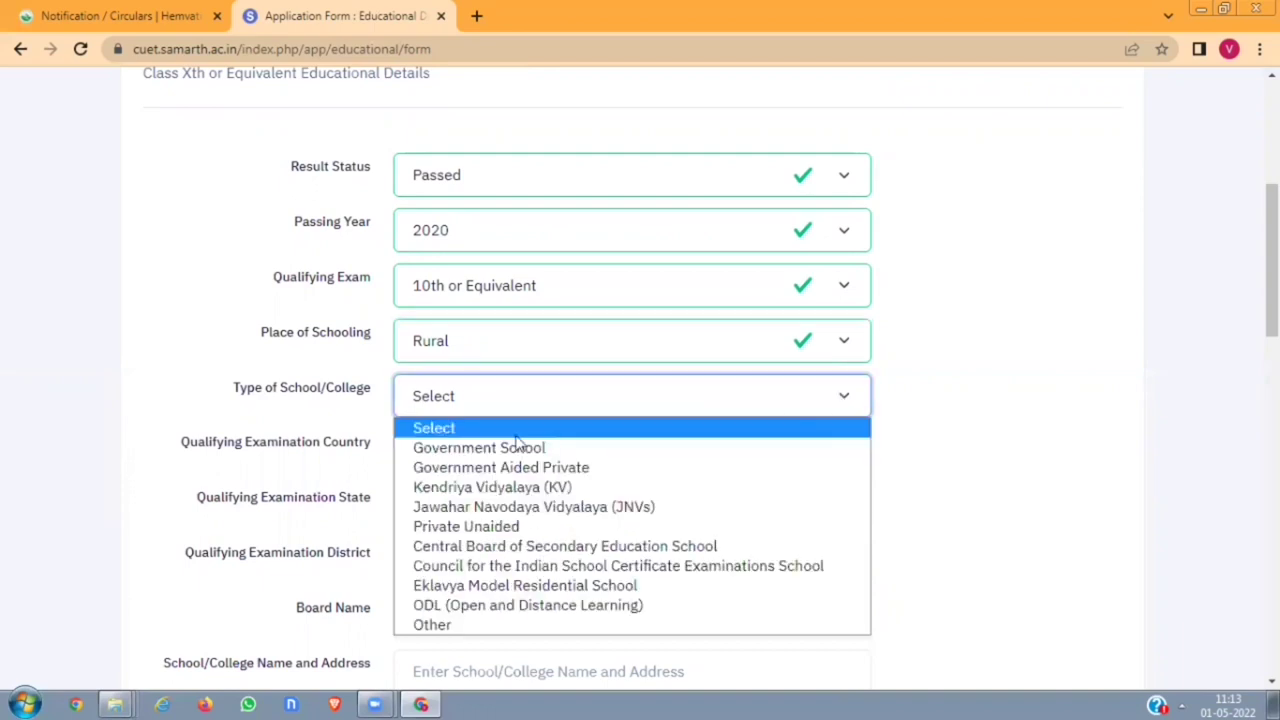
click(520, 494)
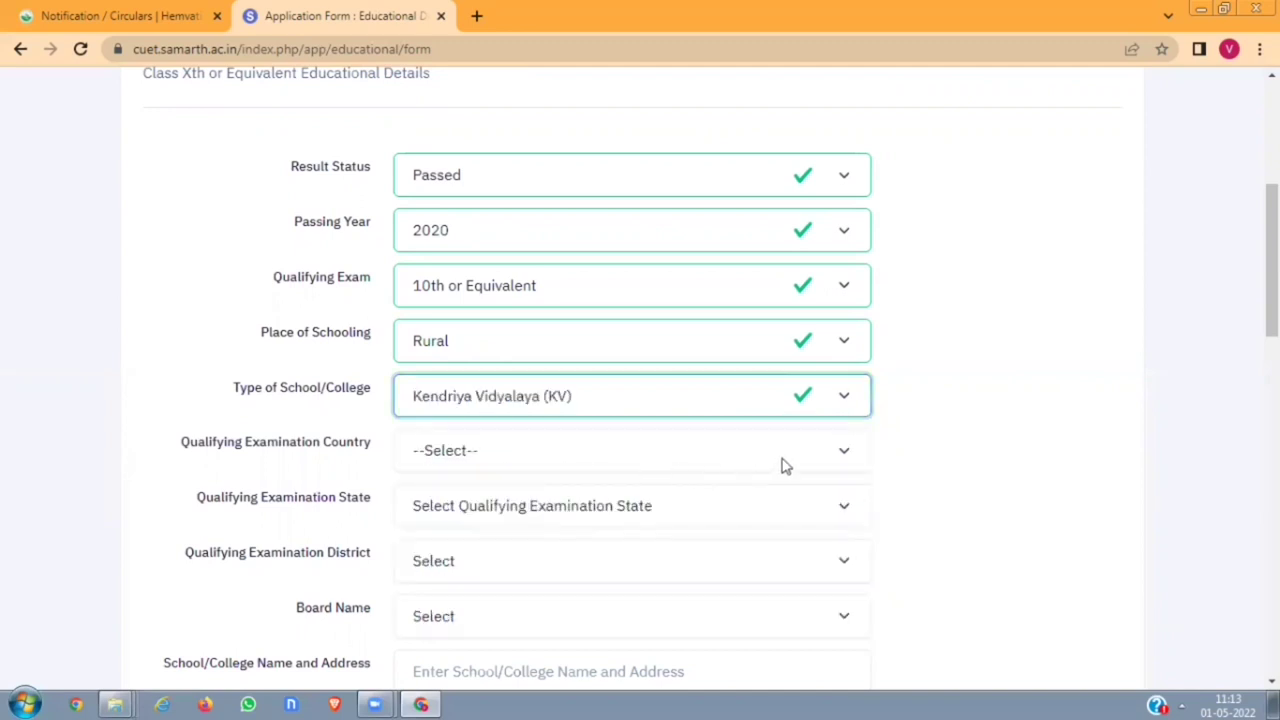
click(838, 458)
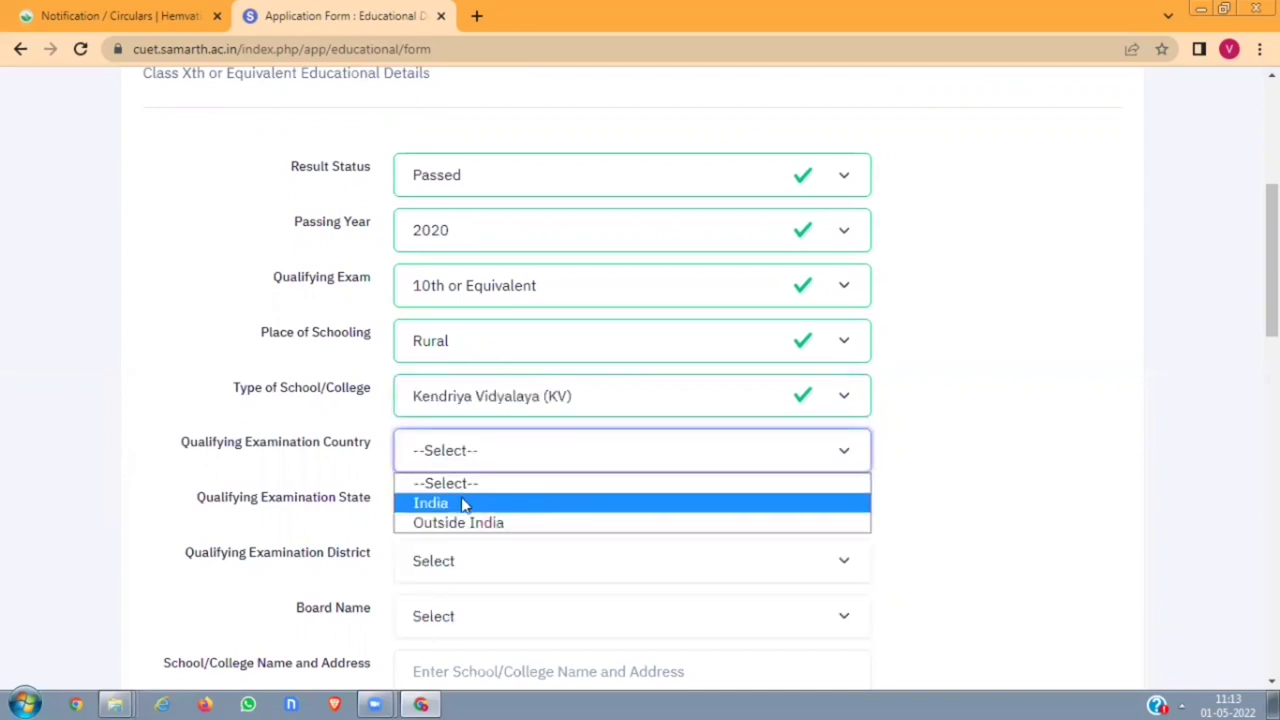
click(503, 503)
Choose state UTTARAKHAND, district DEHRADUN and board CBSE I (CBSE INTERNATIONAL) for Class X.
scroll(1020, 370, down, 3)
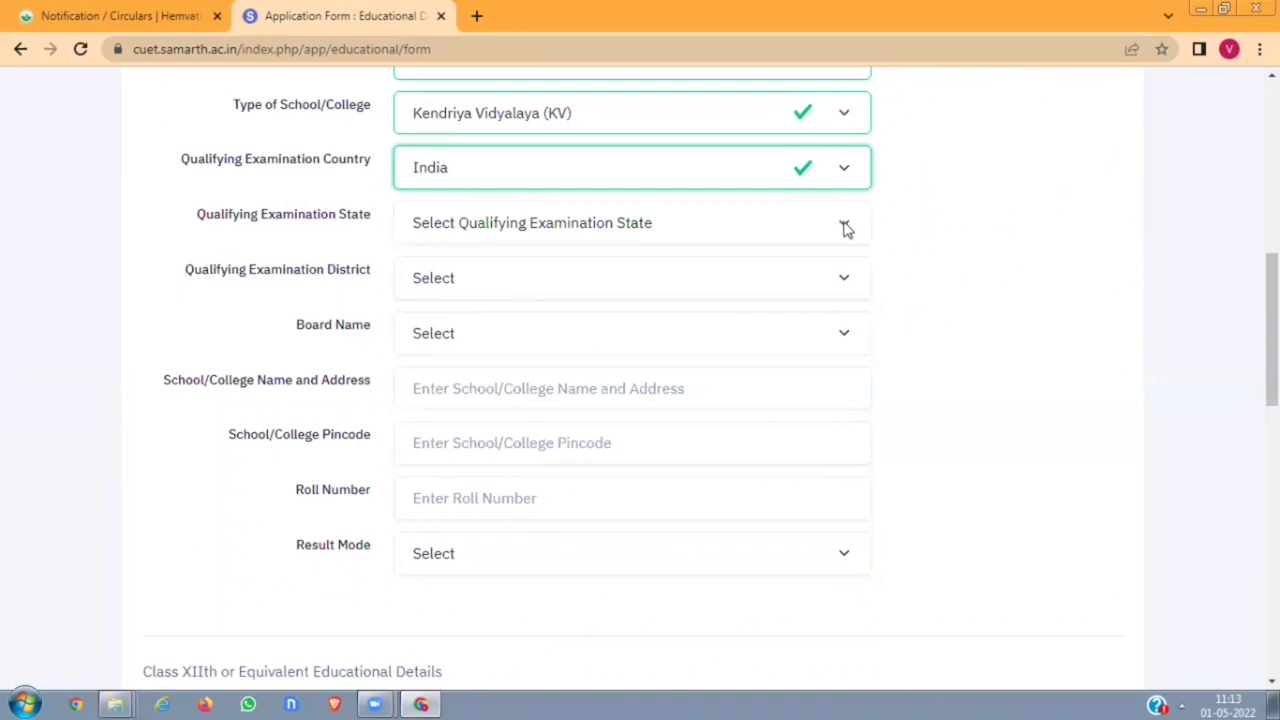
click(845, 228)
drag(858, 315, 612, 563)
click(455, 610)
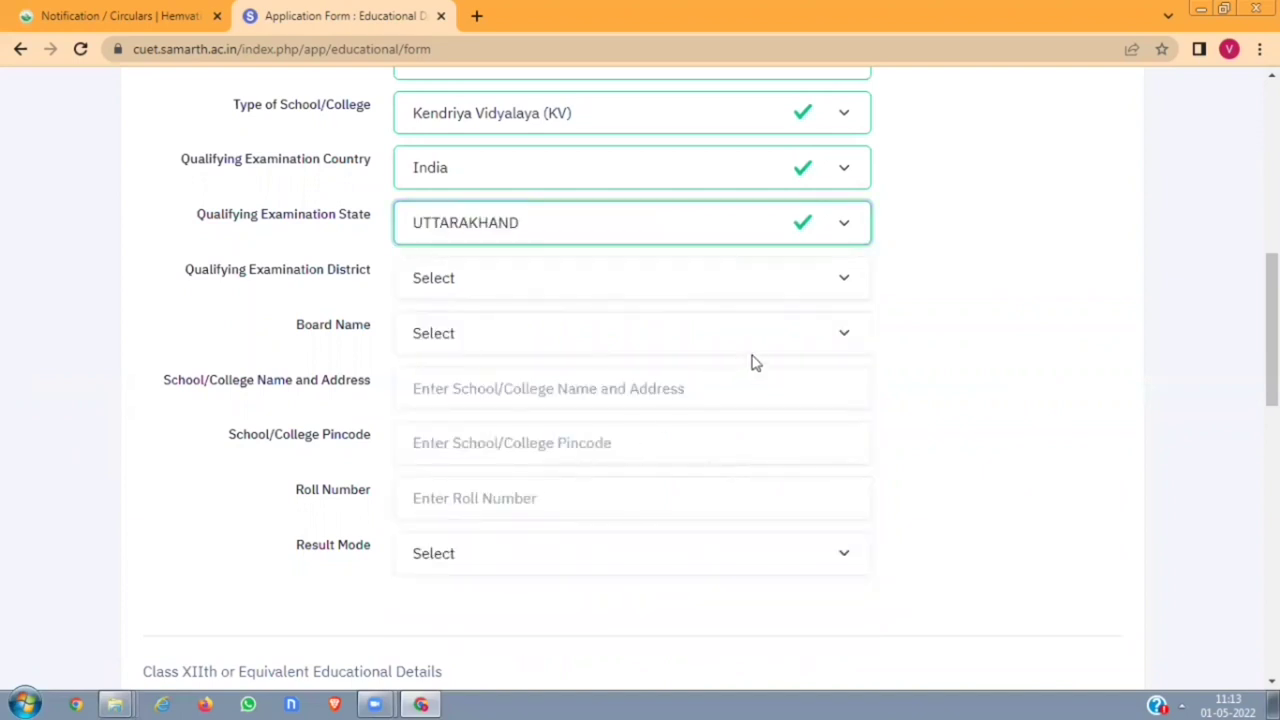
click(847, 282)
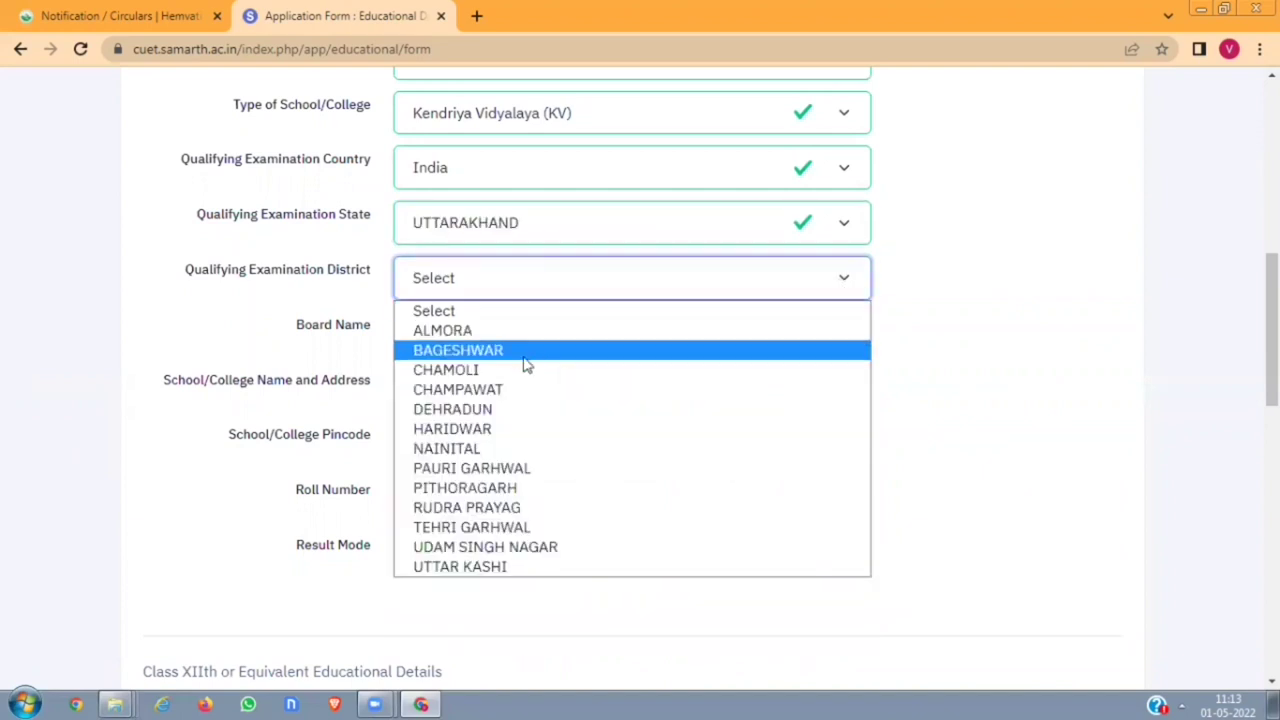
click(470, 406)
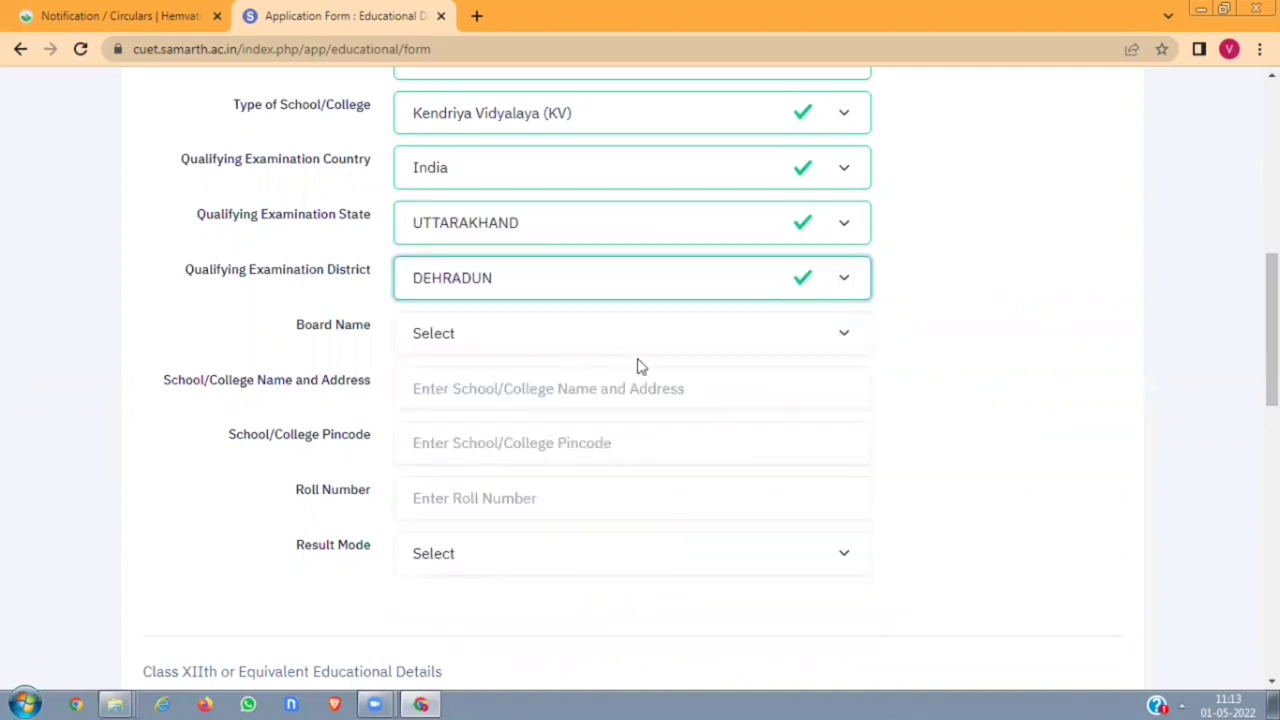
click(838, 338)
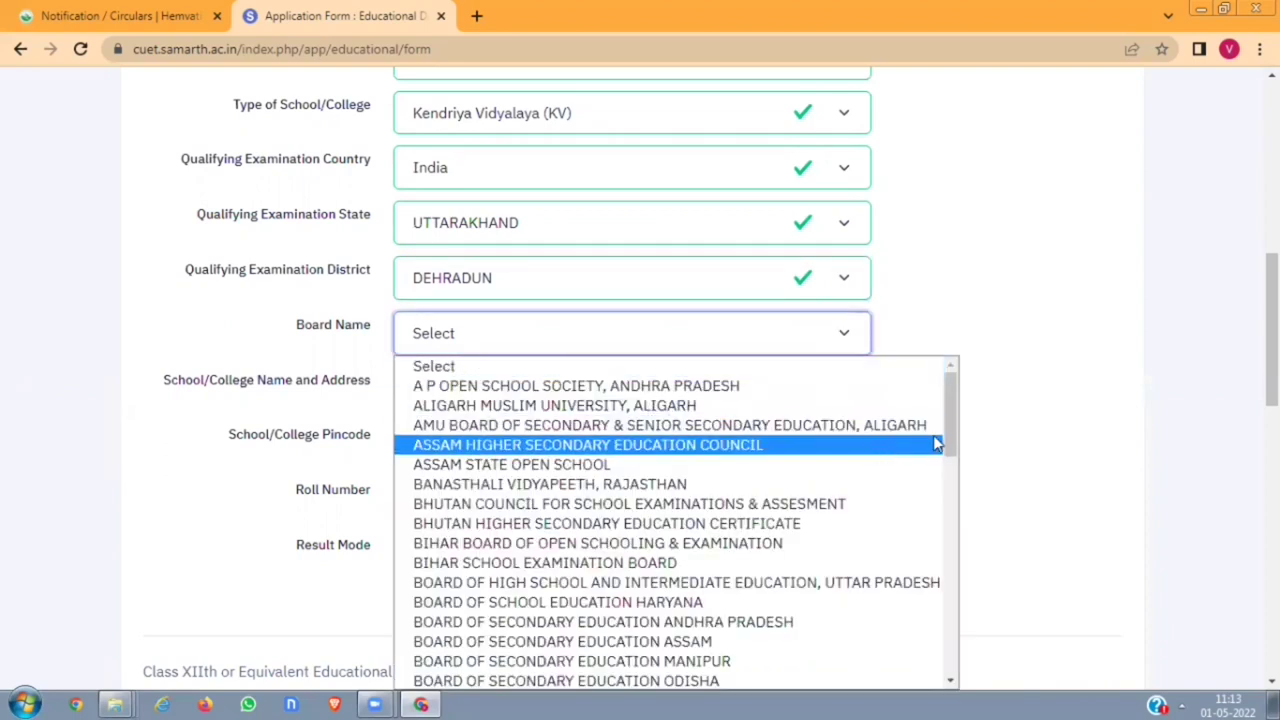
scroll(525, 590, down, 3)
click(525, 580)
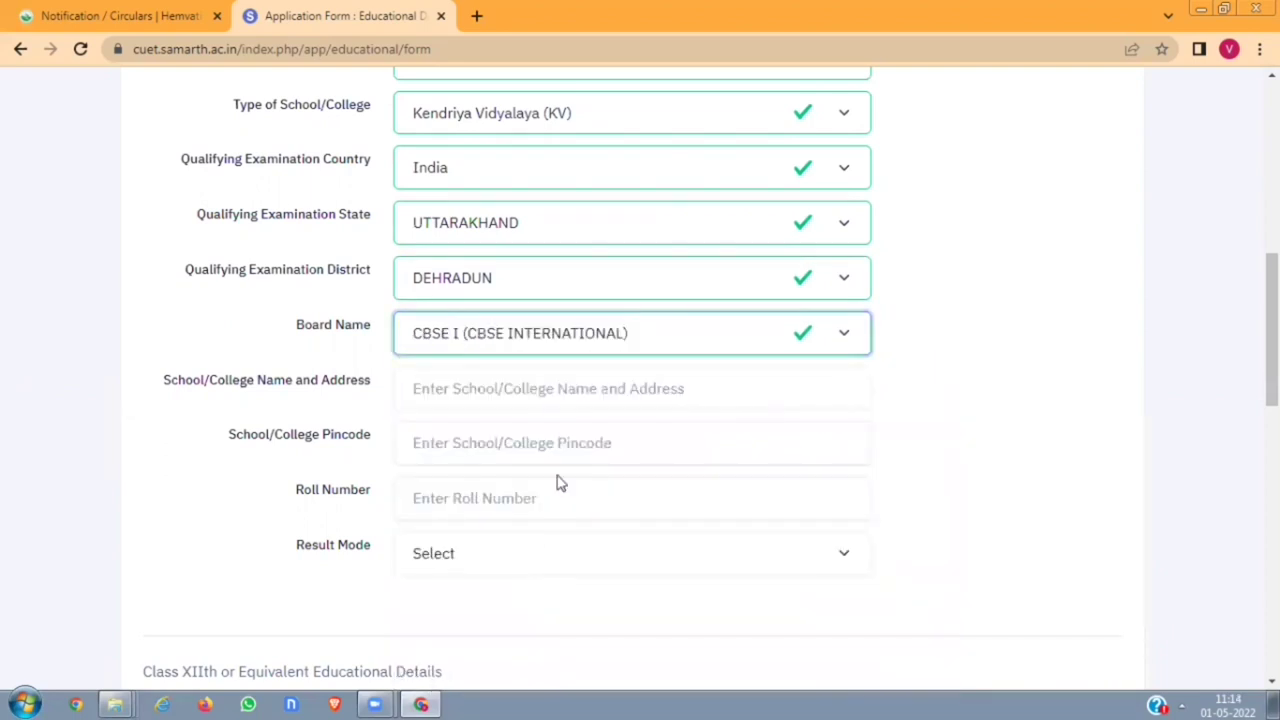
Enter Class X school name 'hjghj', the school pincode and the roll number.
click(476, 398)
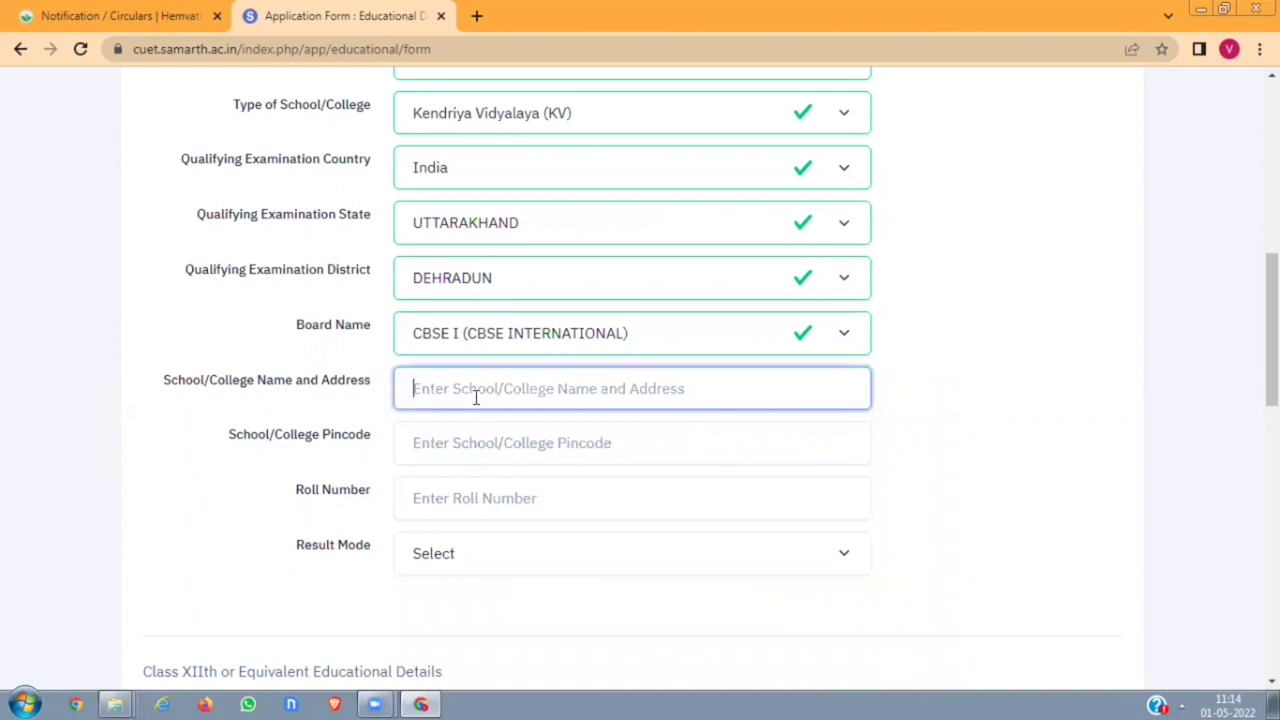
text(hjghj)
click(553, 448)
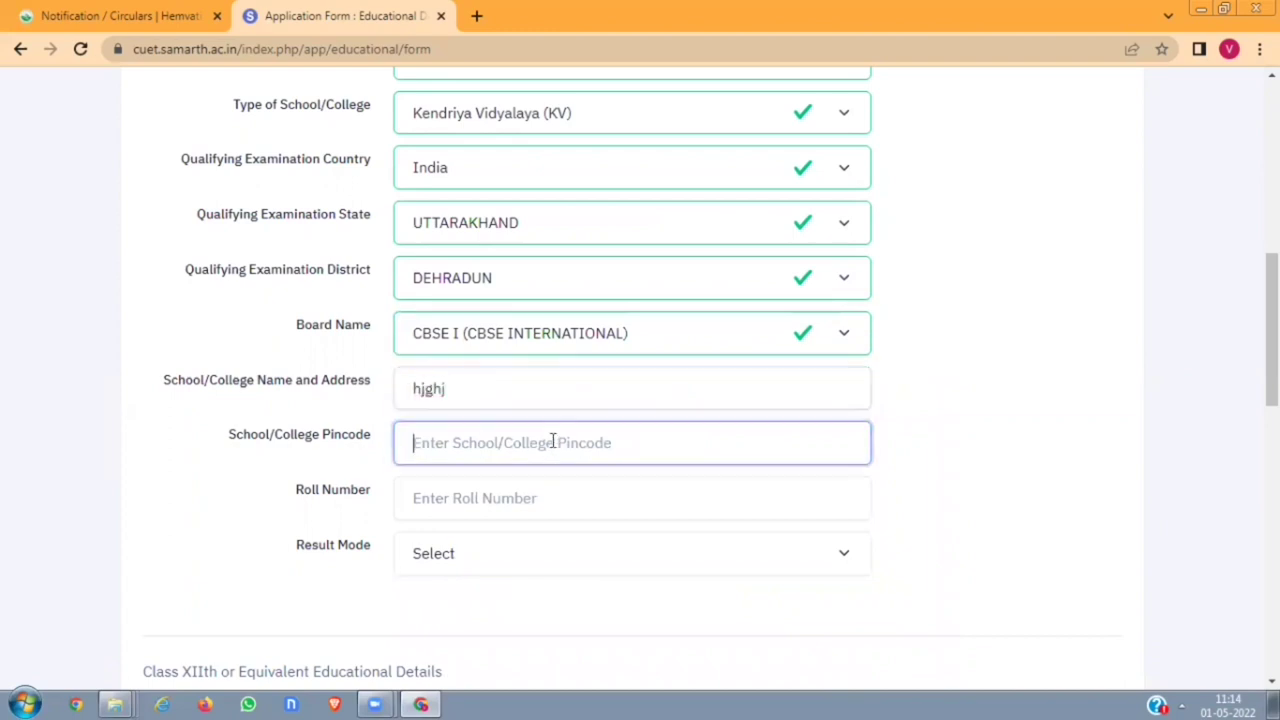
text(248001)
click(589, 503)
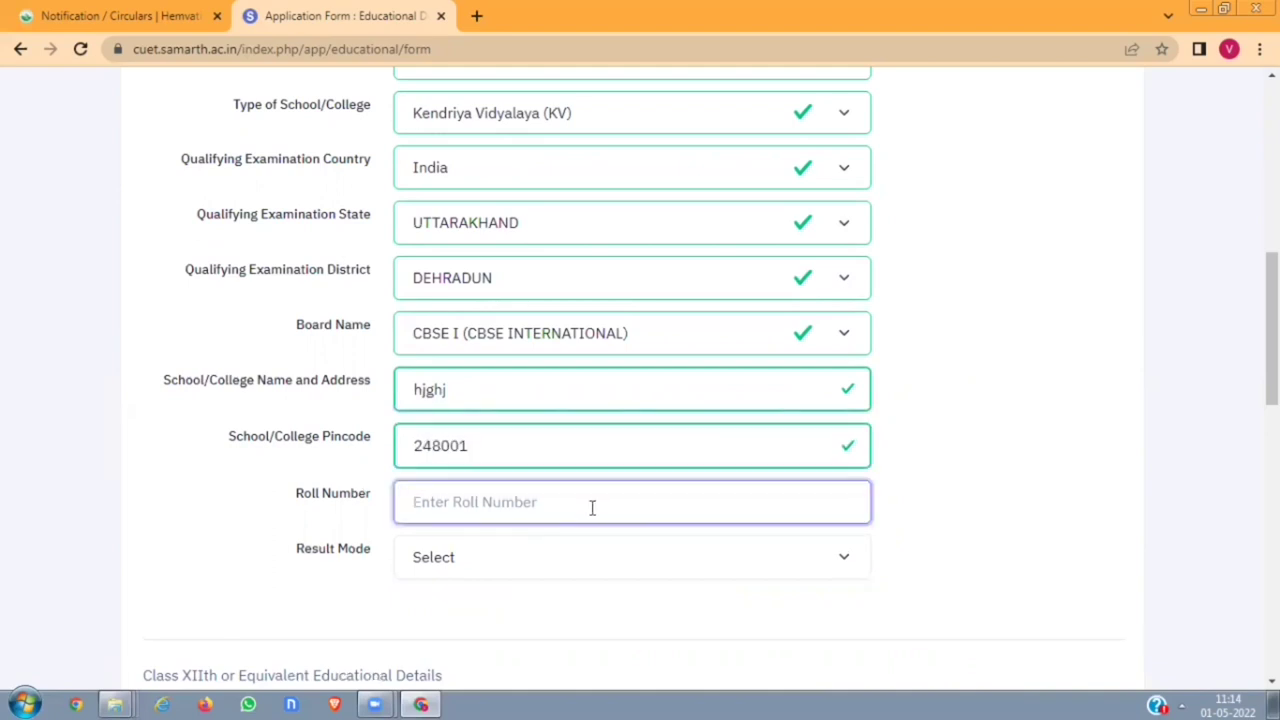
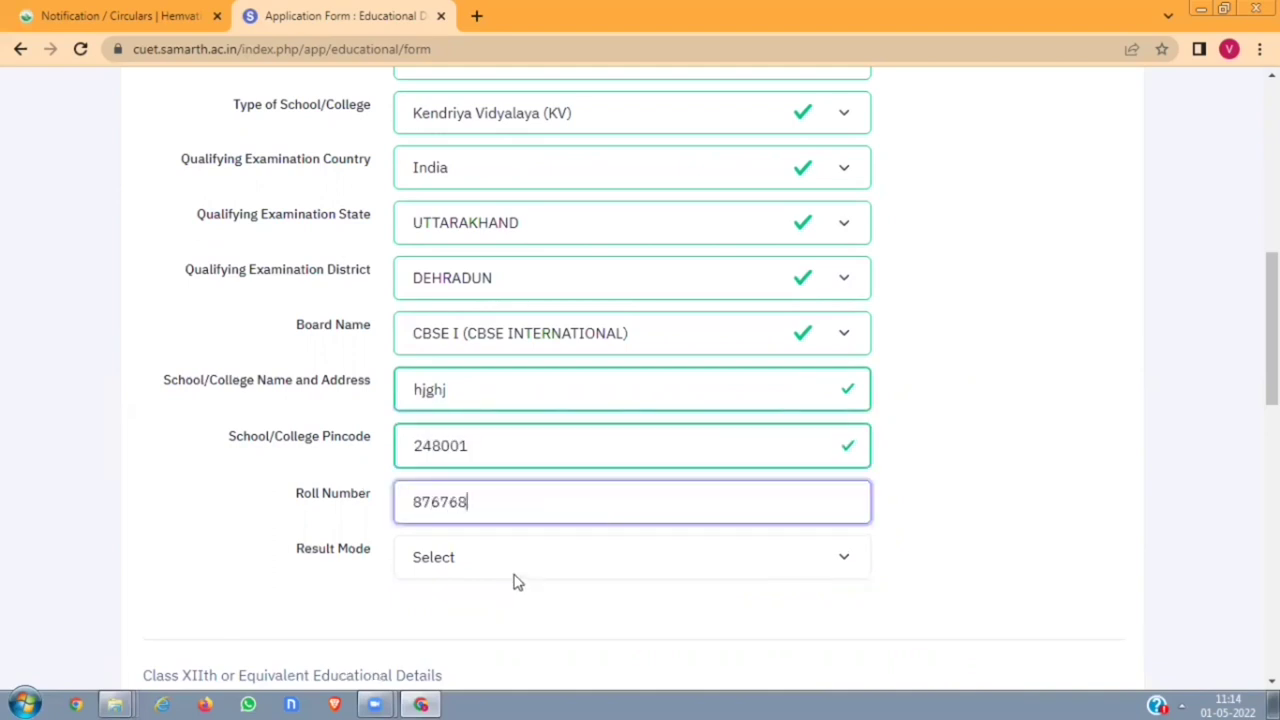
Set Result Mode to Percentage with Maximum Marks 600 and Marks Obtained 452.
click(518, 571)
key(Down)
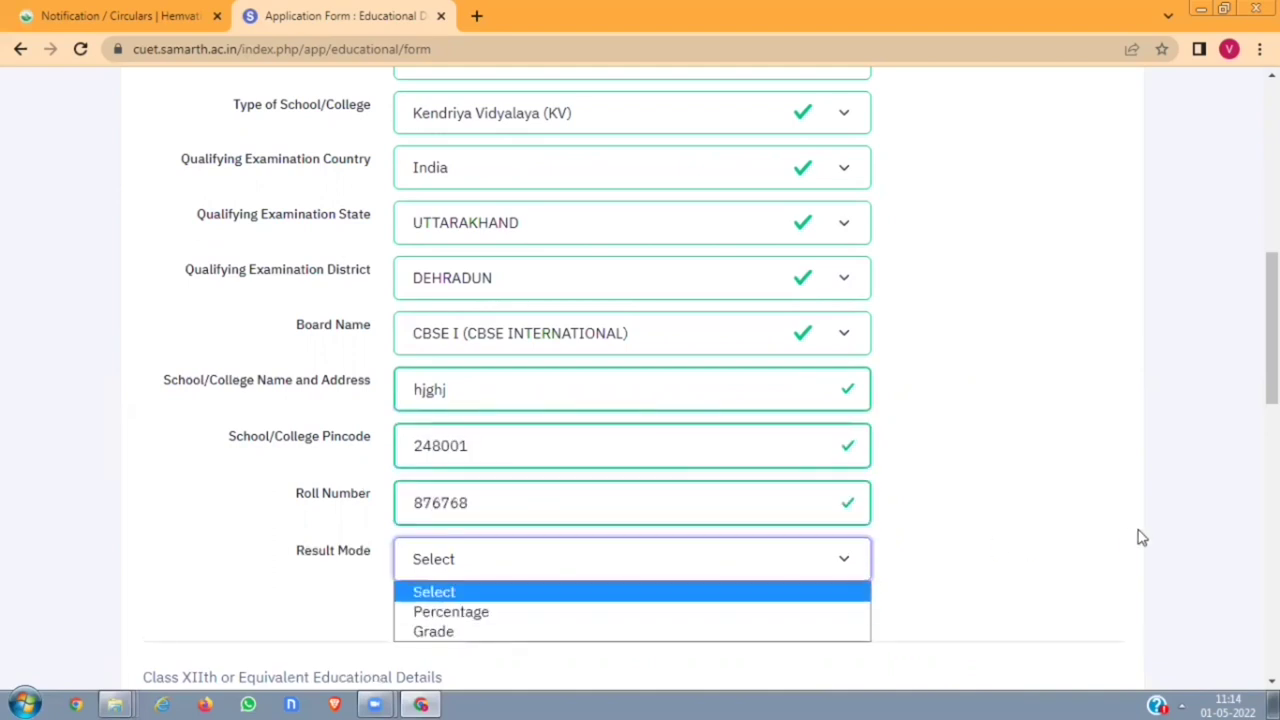
click(1140, 536)
scroll(991, 417, down, 3)
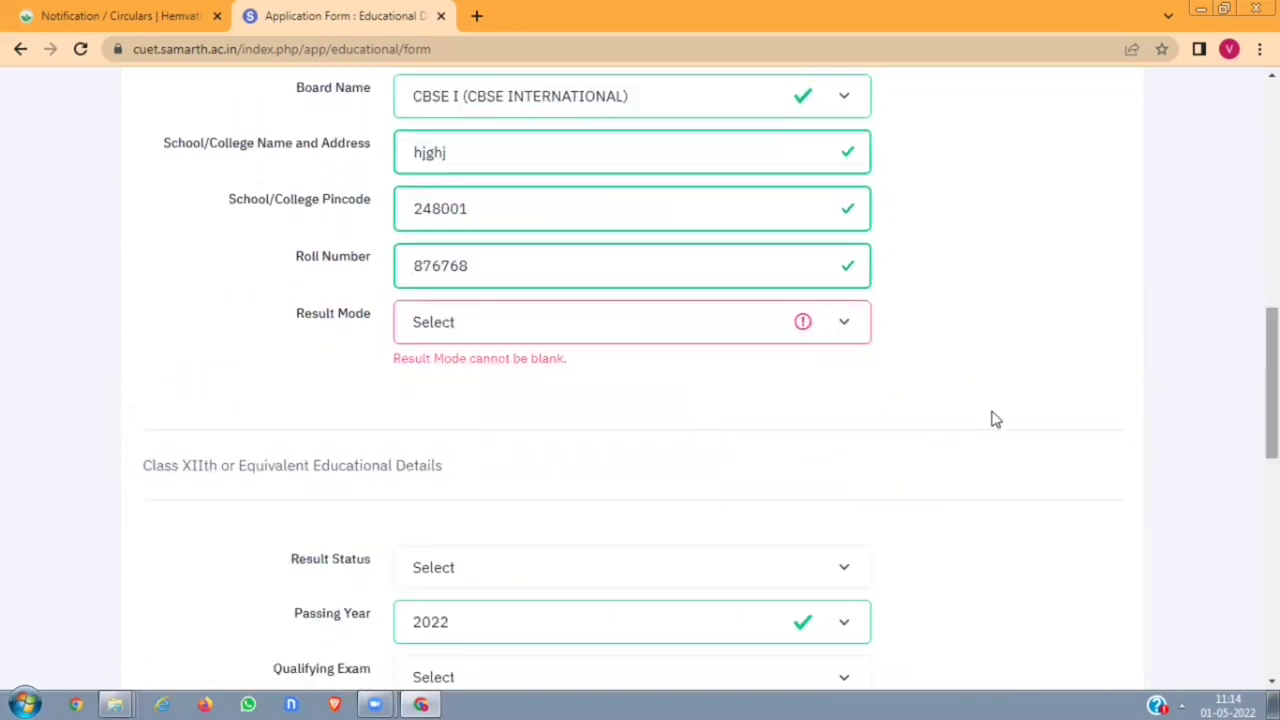
click(666, 323)
click(476, 380)
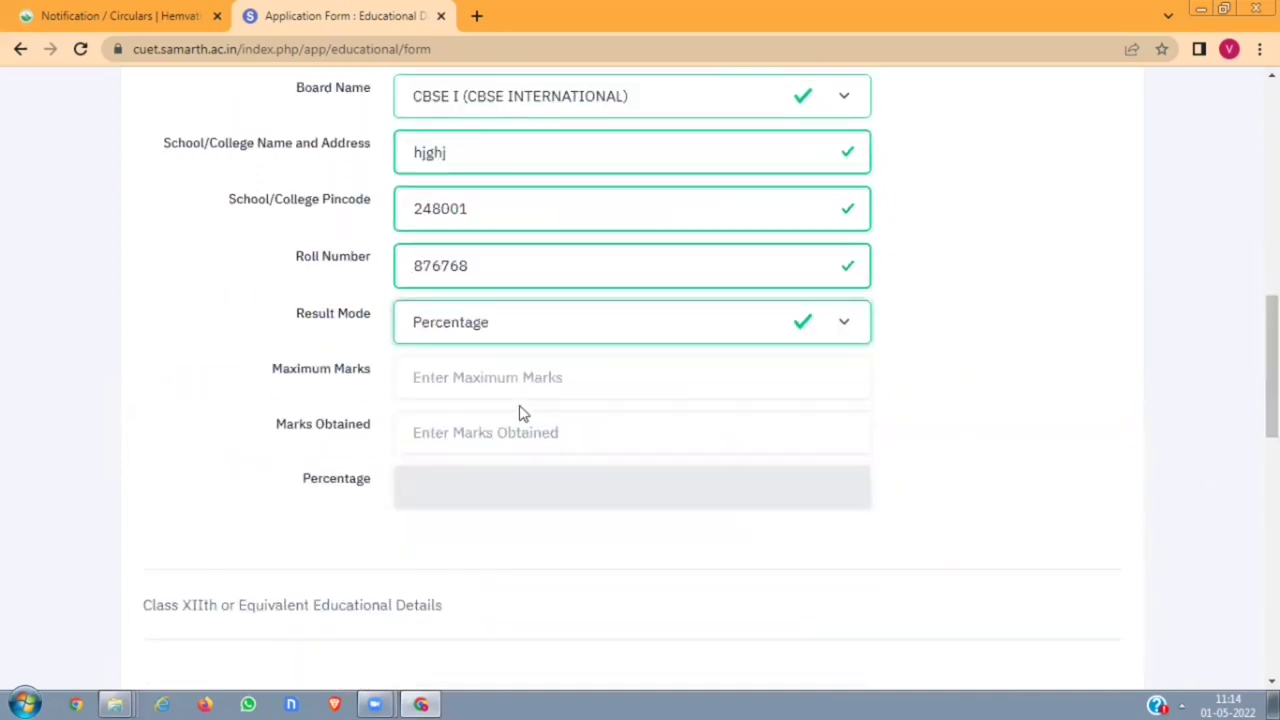
click(530, 377)
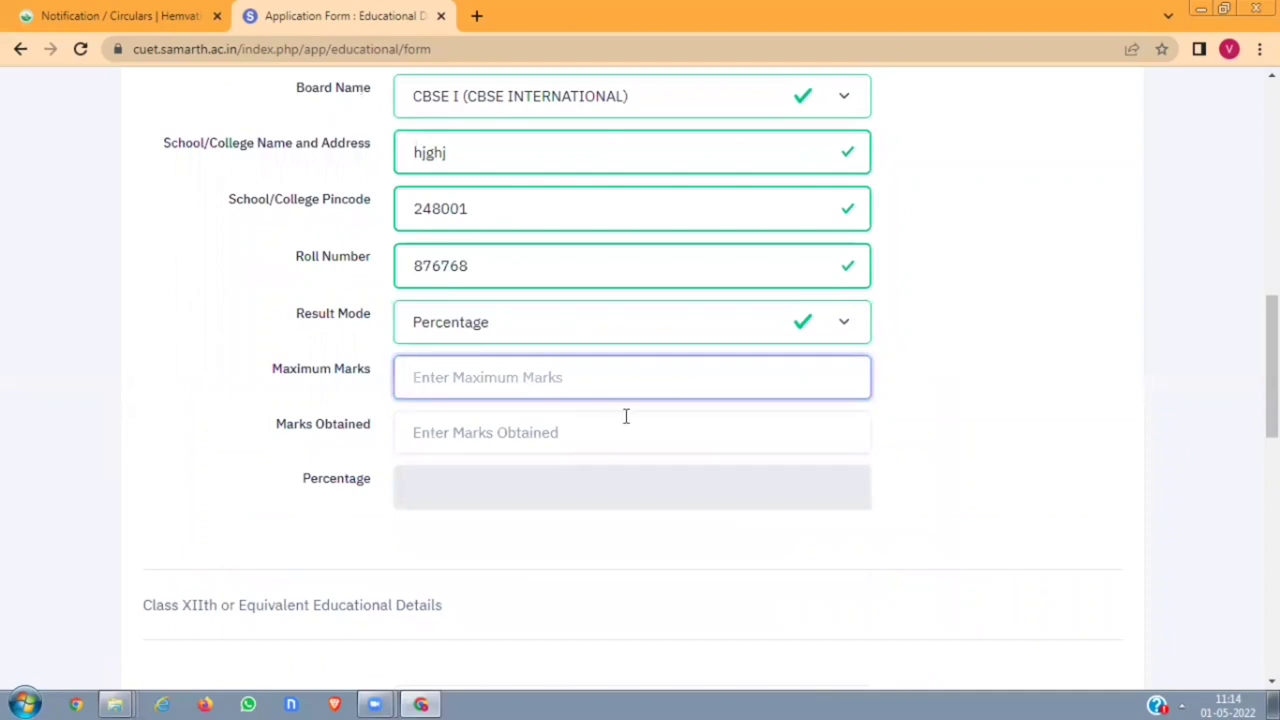
text(600)
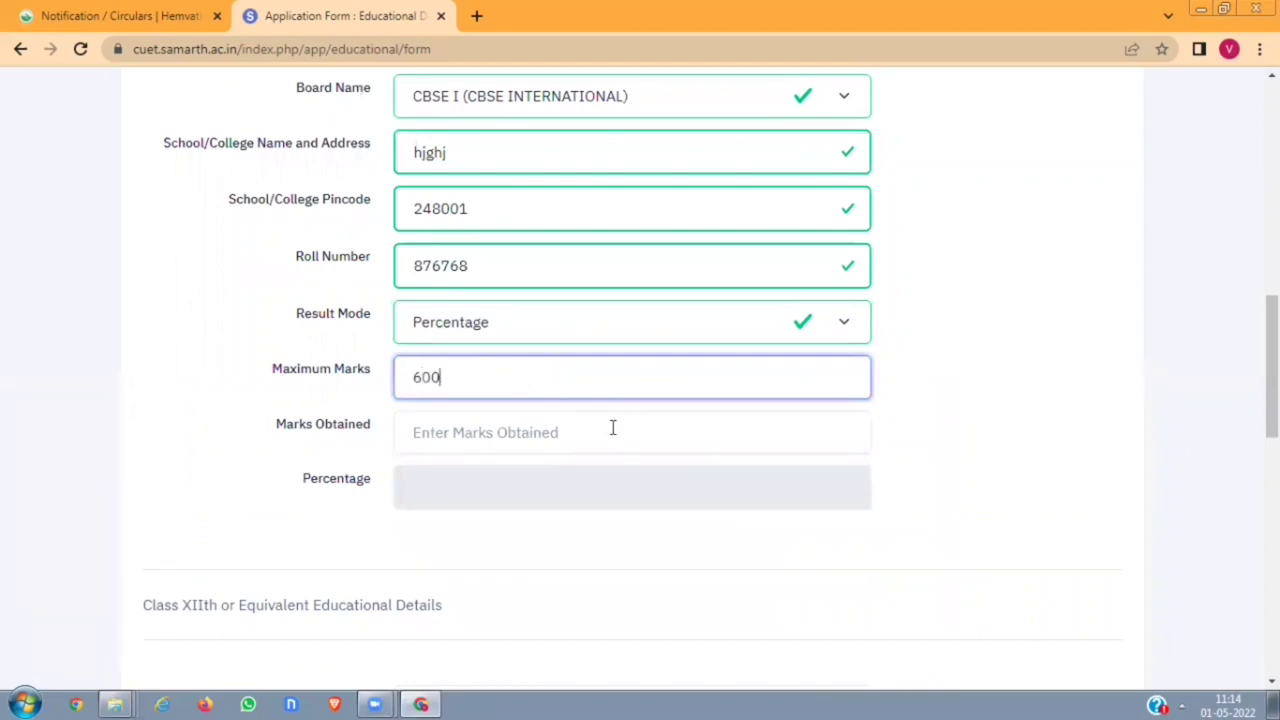
click(613, 430)
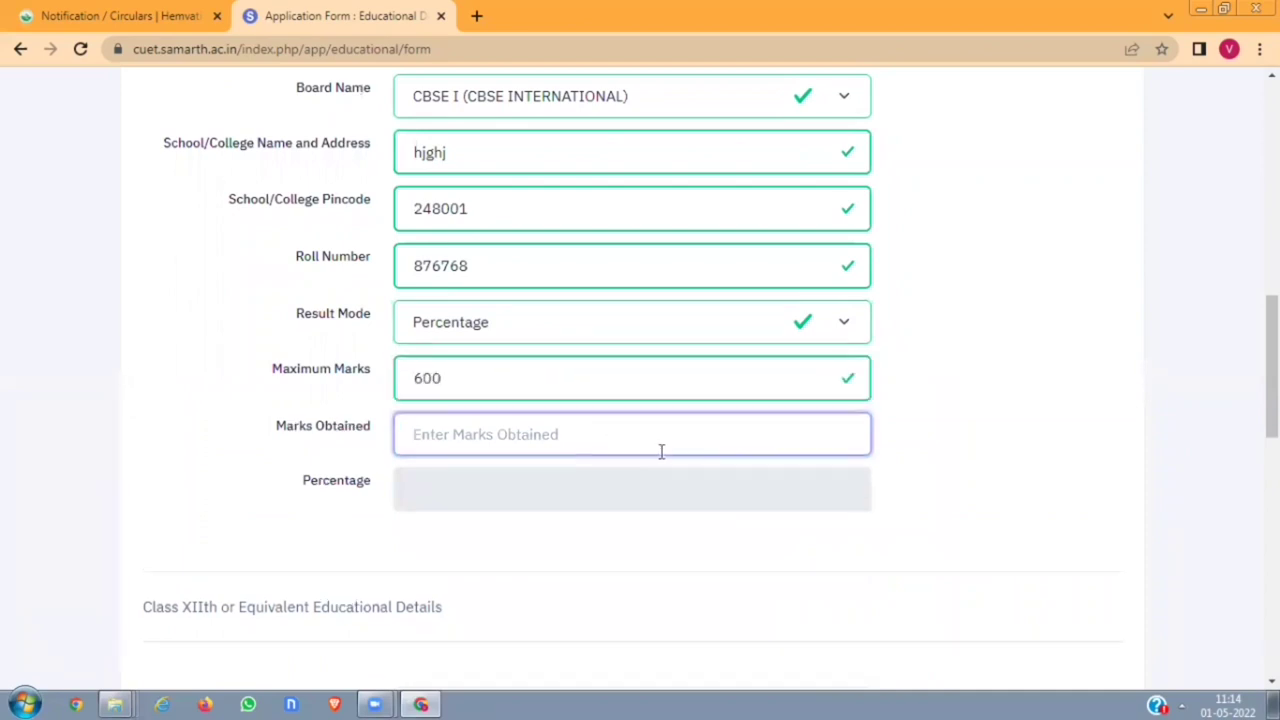
text(452)
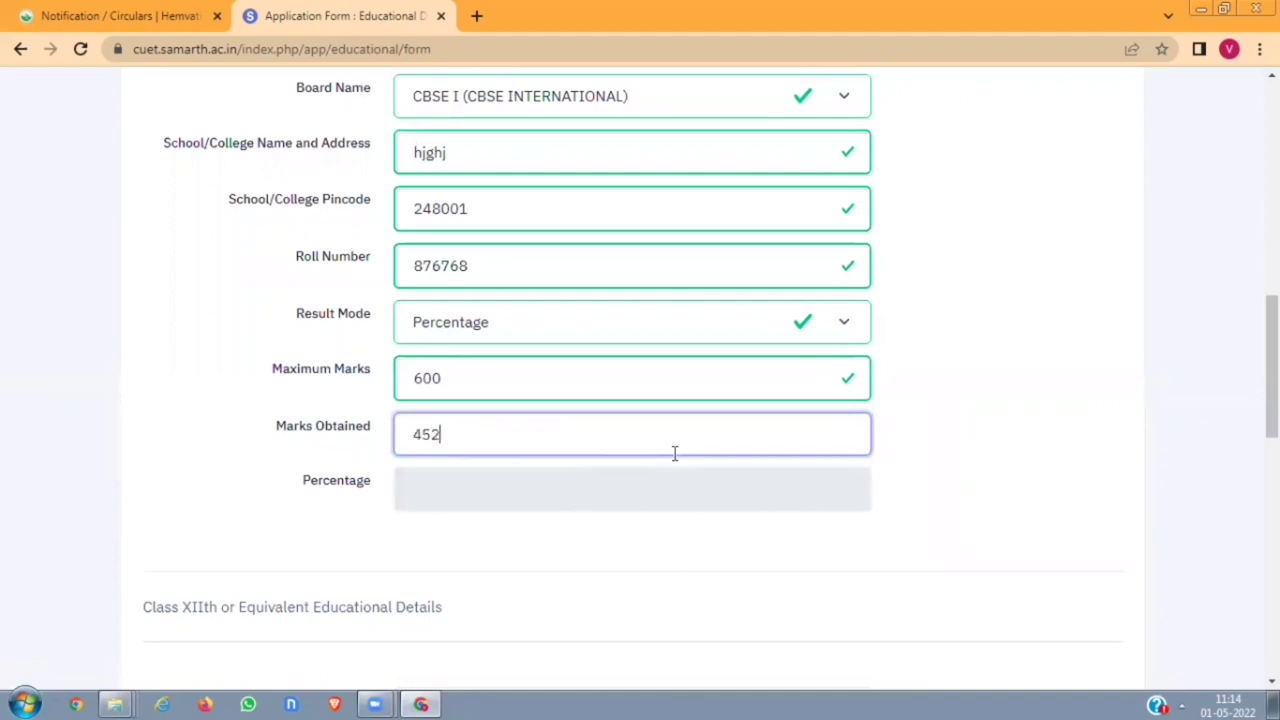
click(553, 553)
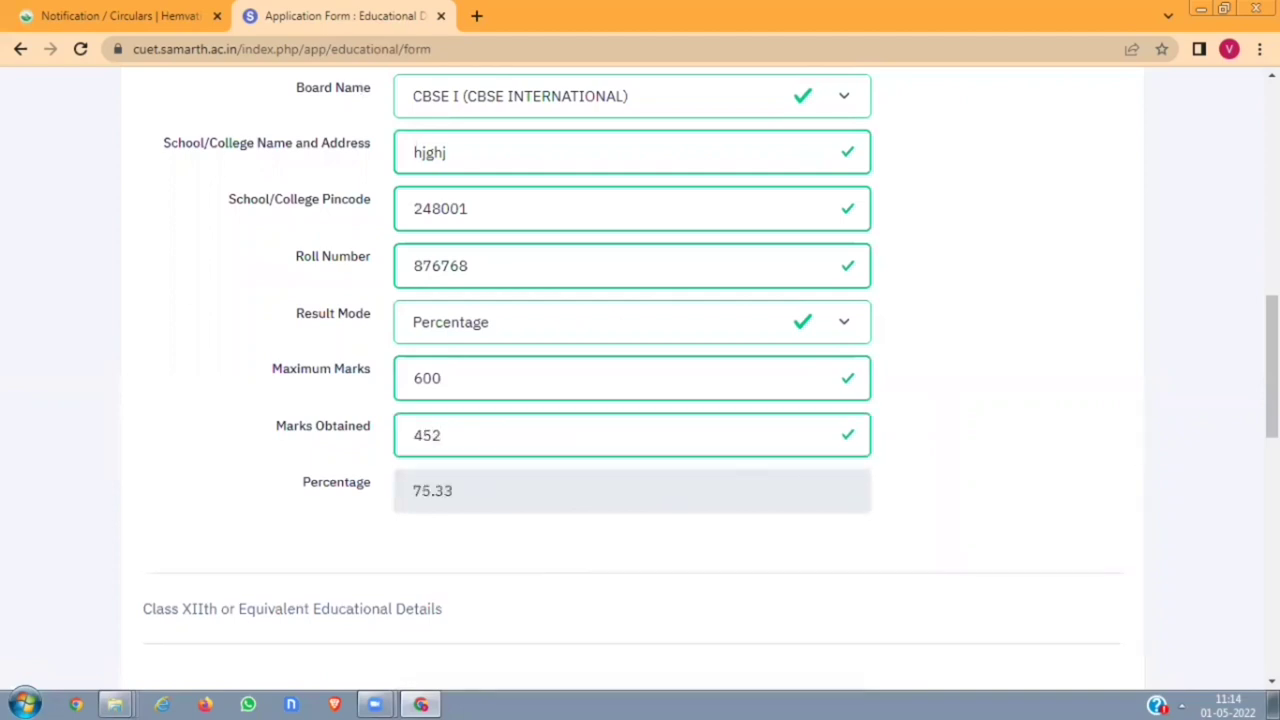
Mark Class XII as Appearing, 12th or Equivalent, Urban schooling, Kendriya Vidyalaya (KV).
scroll(1043, 466, down, 3)
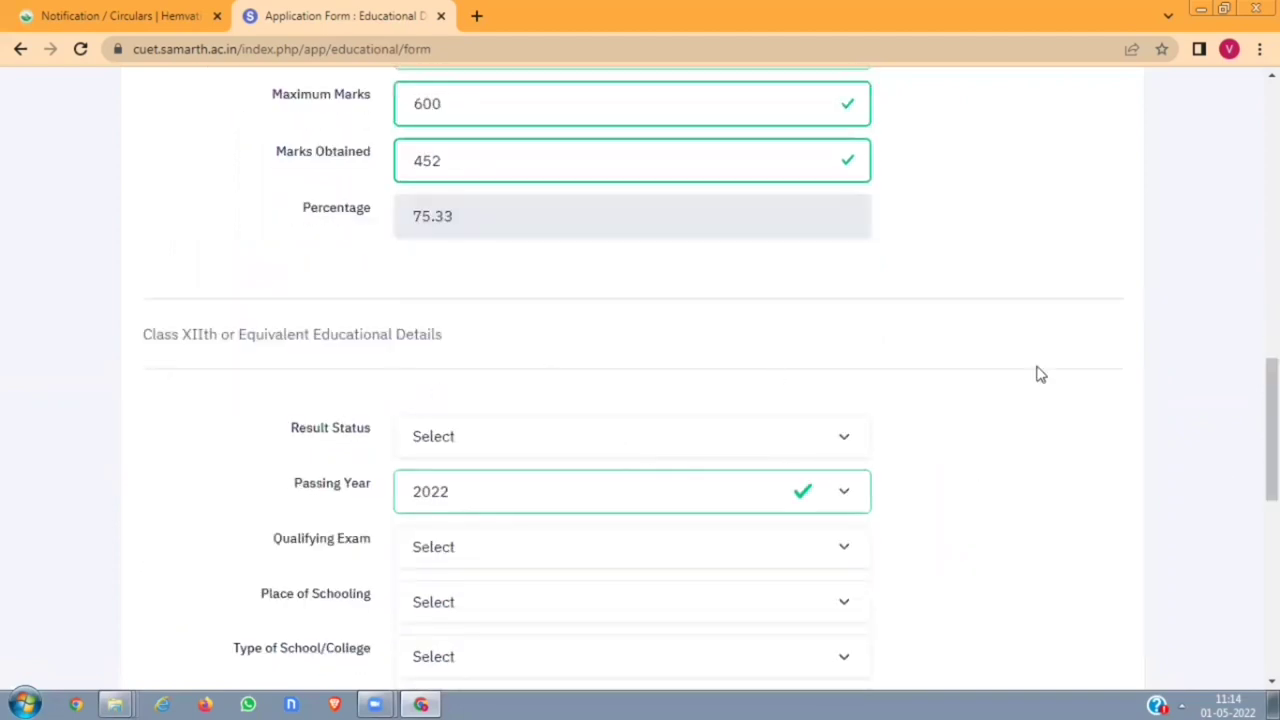
scroll(803, 257, down, 2)
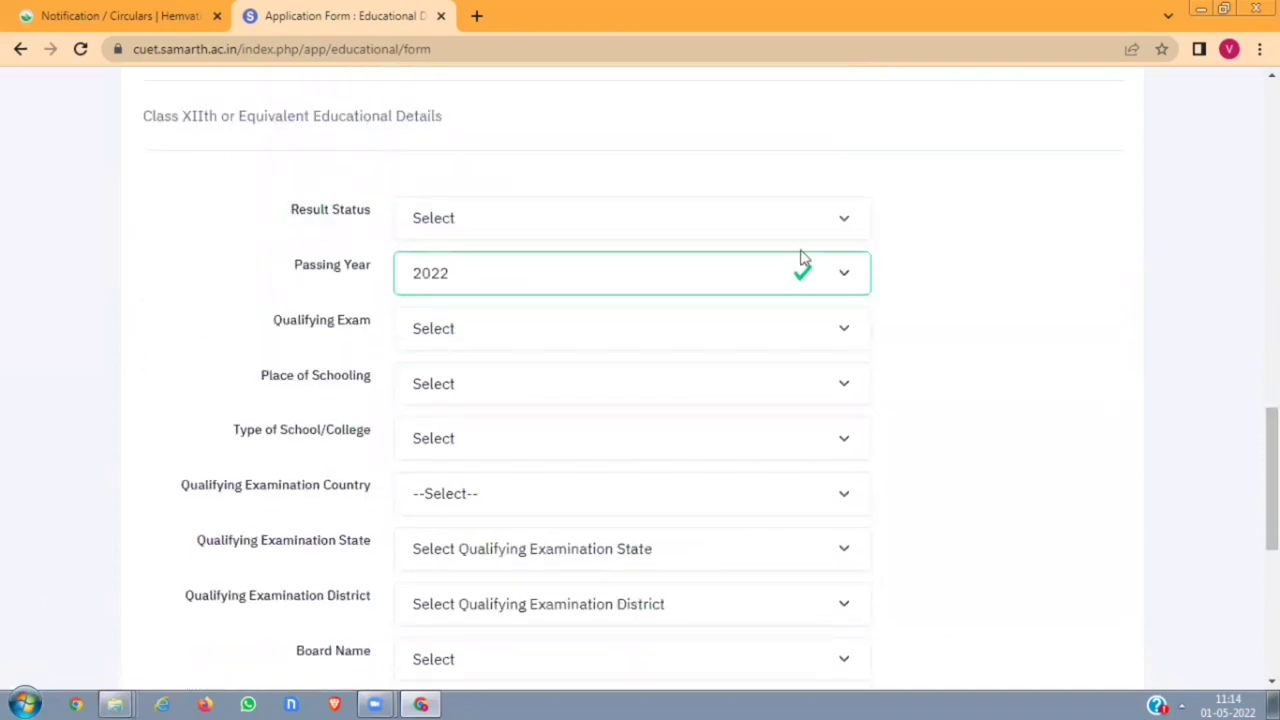
click(815, 229)
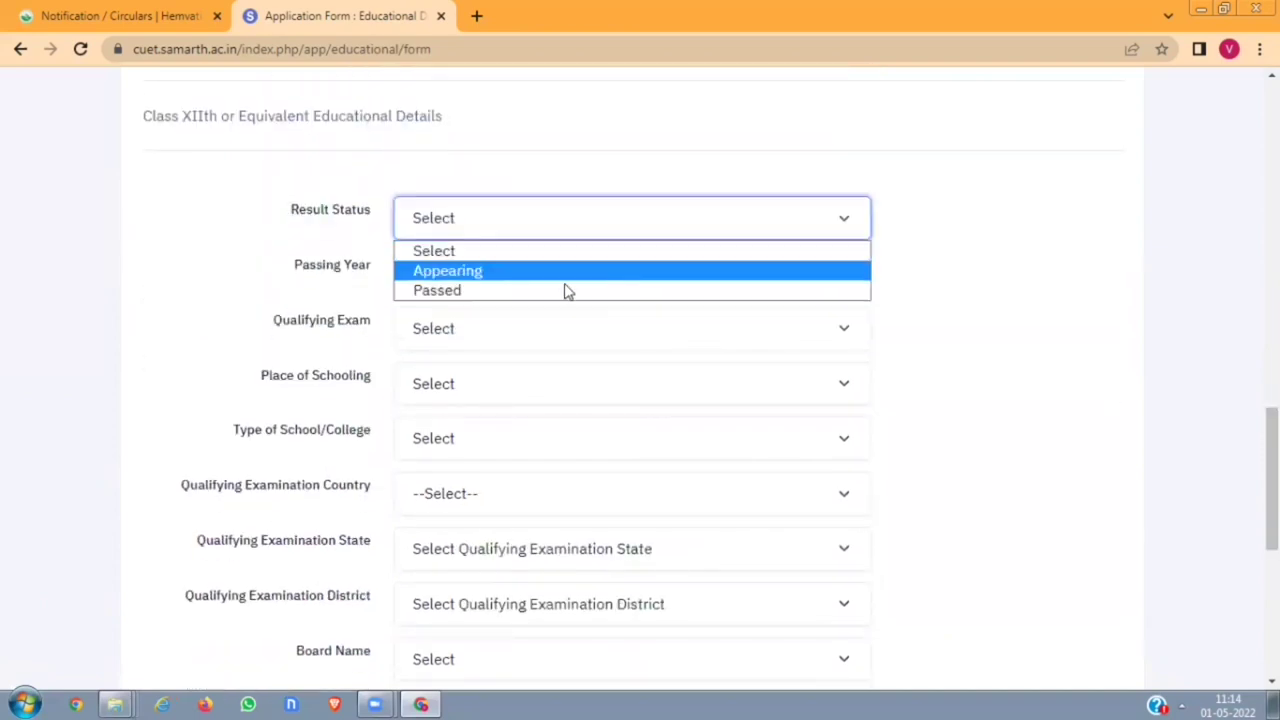
click(481, 278)
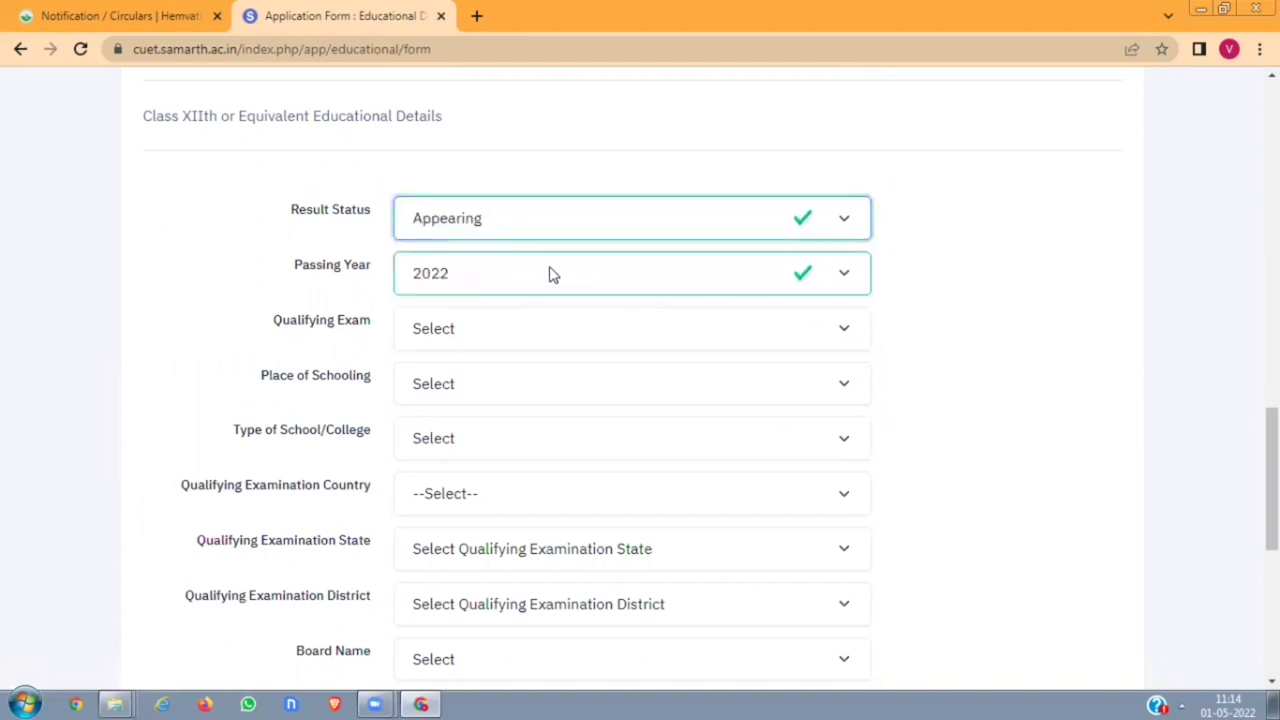
click(770, 333)
click(587, 385)
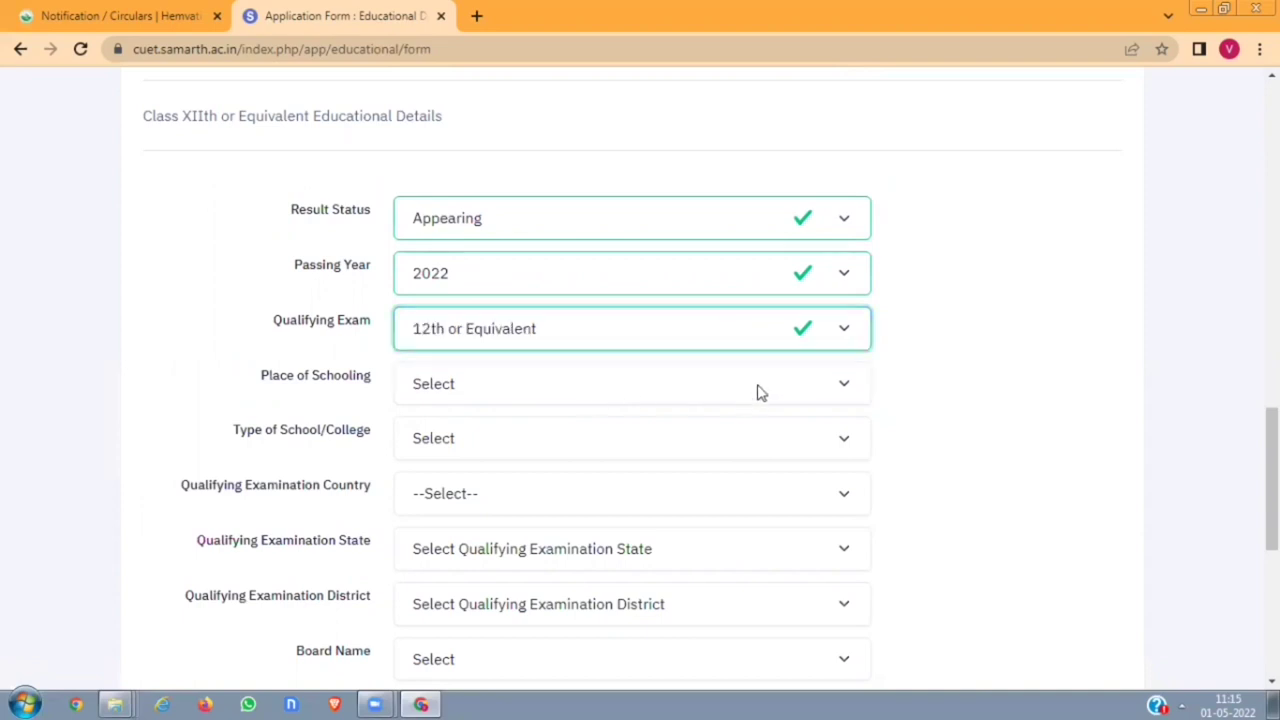
click(757, 388)
click(590, 435)
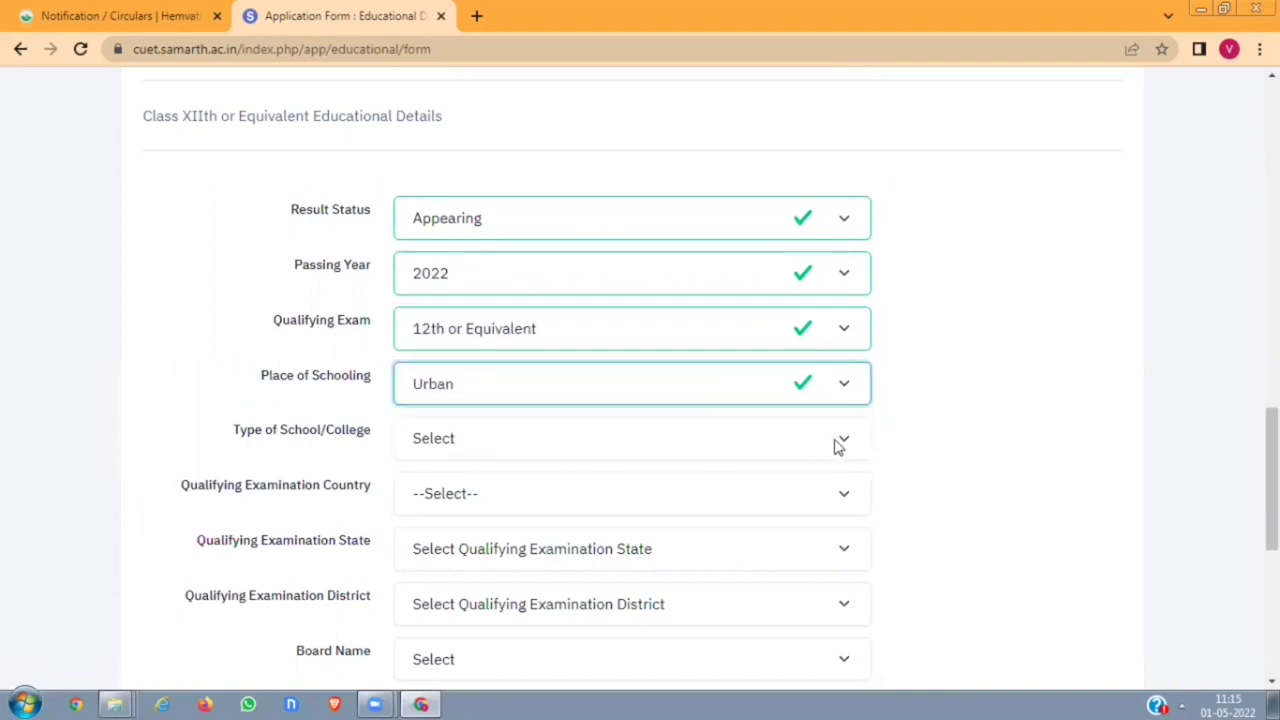
click(838, 438)
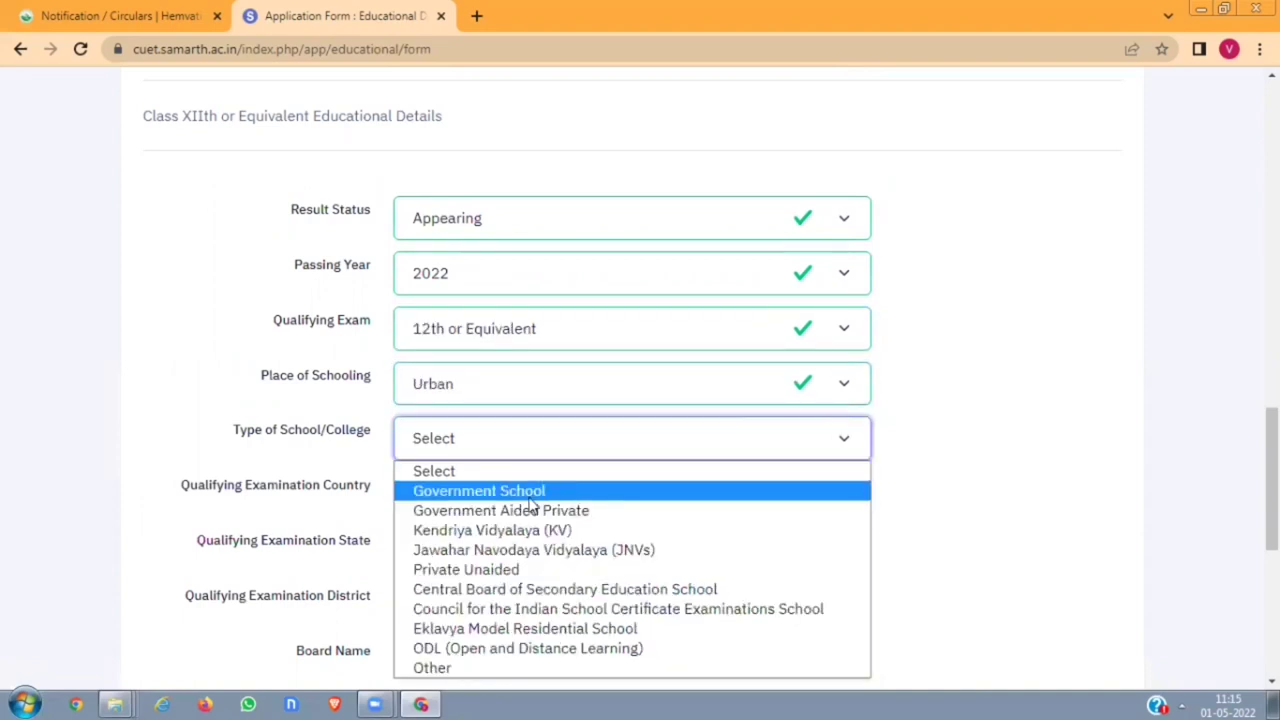
click(533, 530)
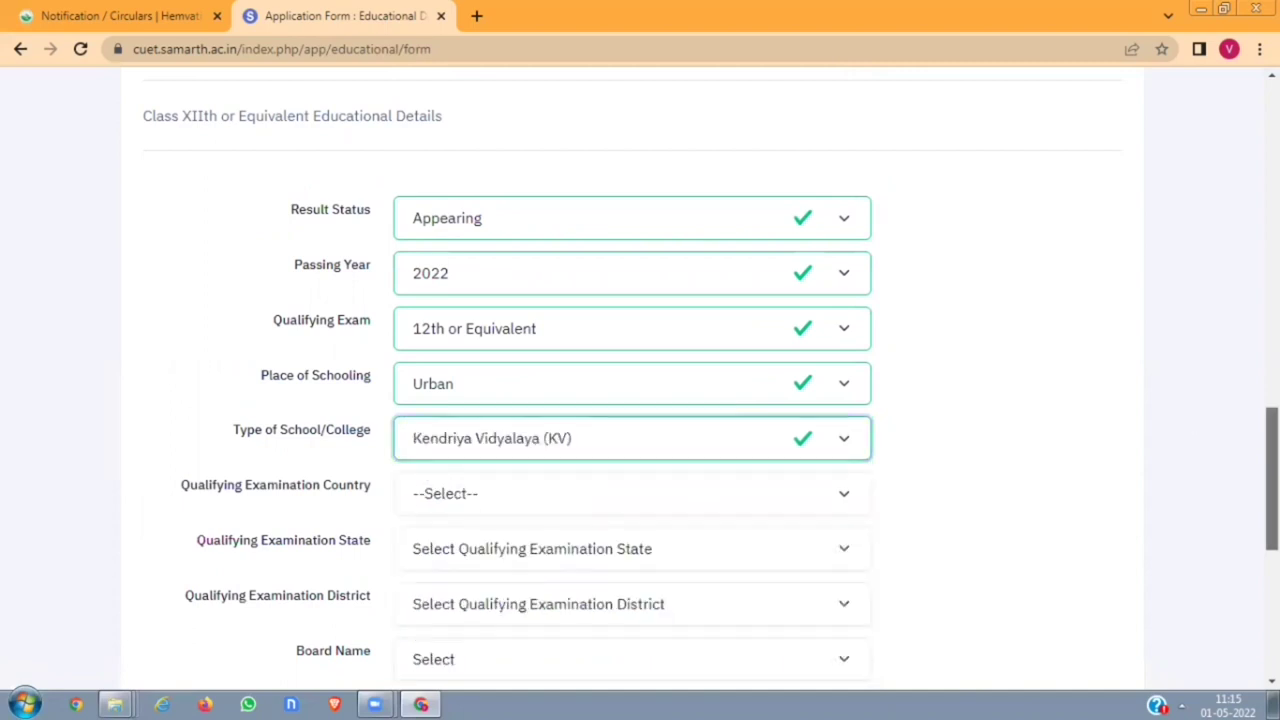
Set Class XII location India, UTTARAKHAND, DEHRADUN with board CBSE I (CBSE INTERNATIONAL).
scroll(650, 324, down, 2)
click(488, 264)
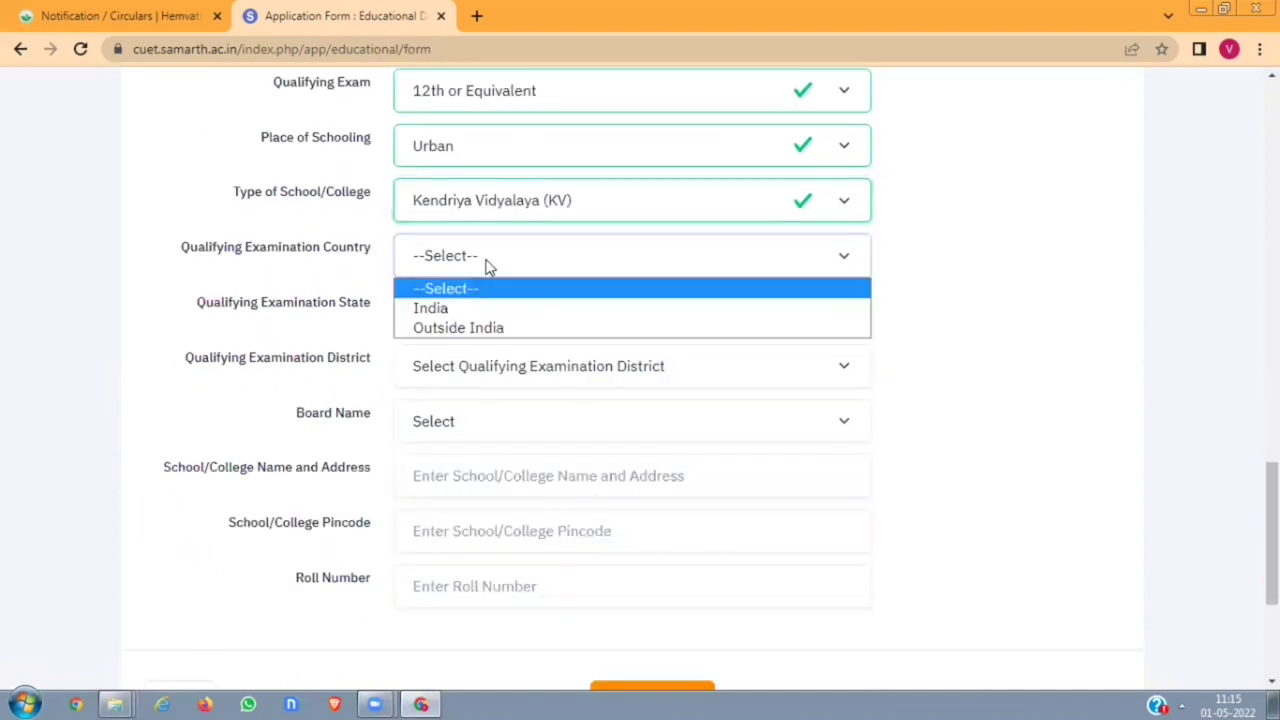
click(491, 308)
click(786, 320)
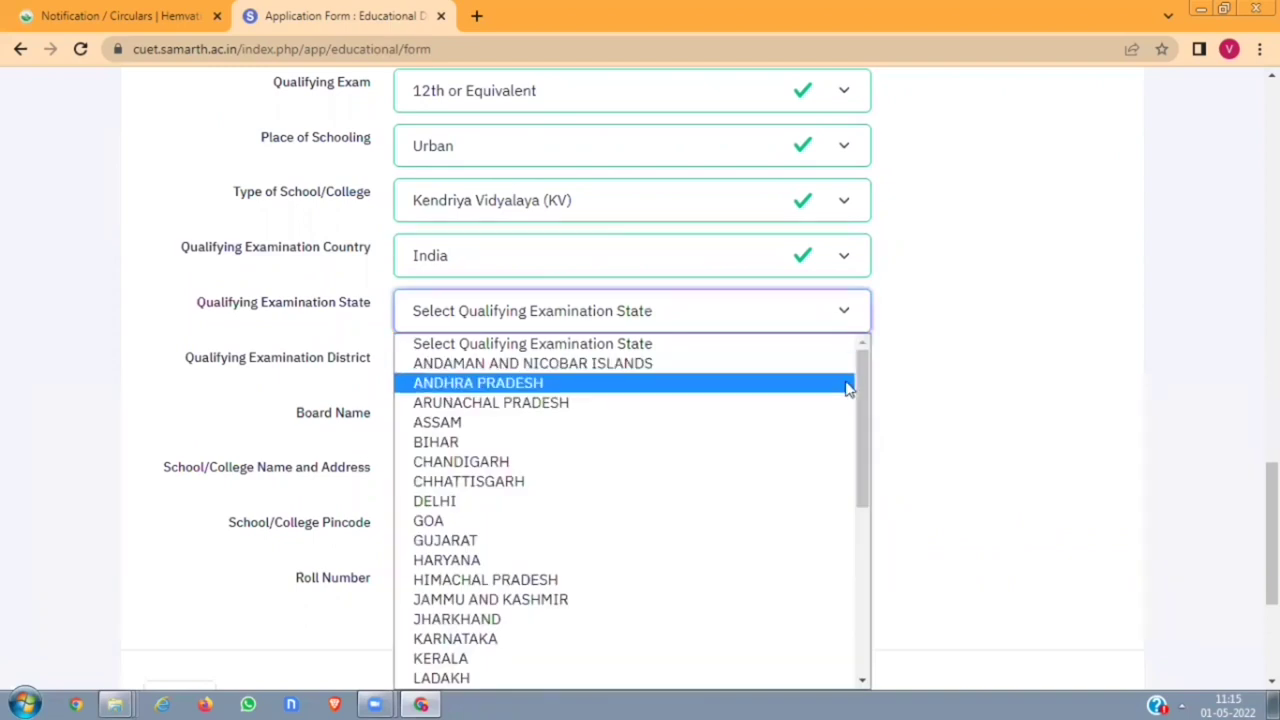
drag(866, 471, 829, 563)
click(502, 658)
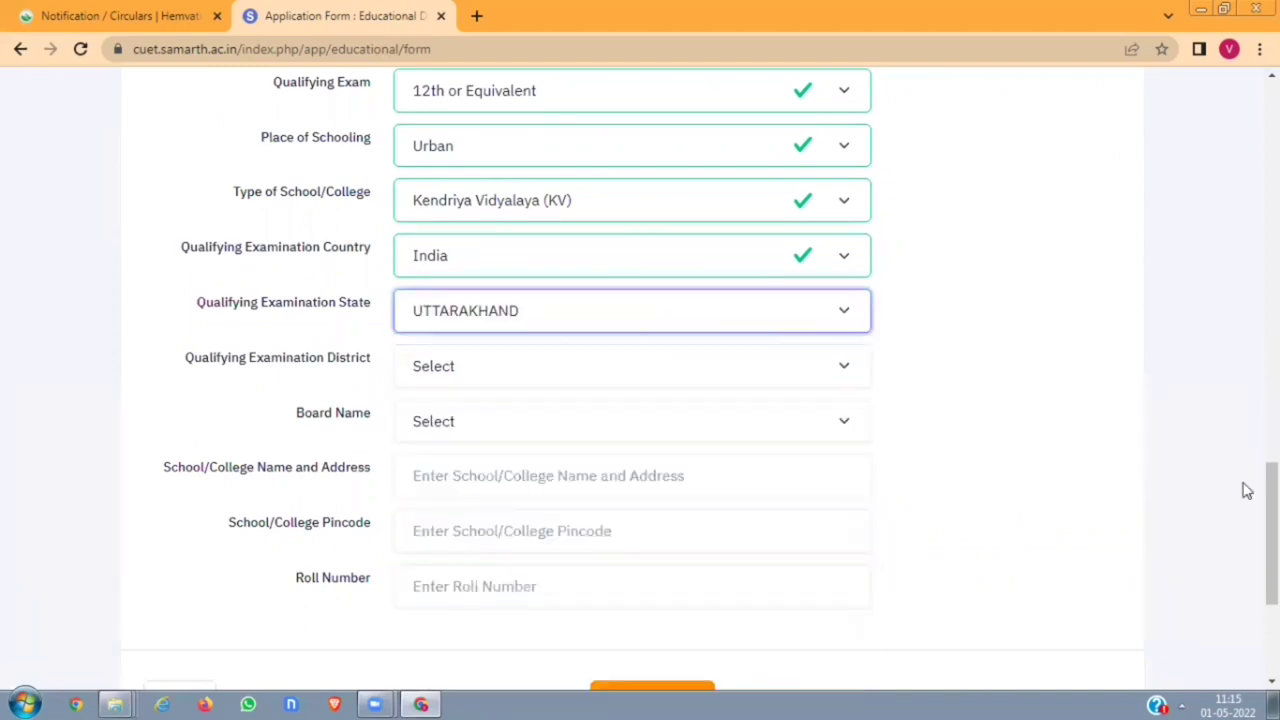
scroll(1247, 490, down, 2)
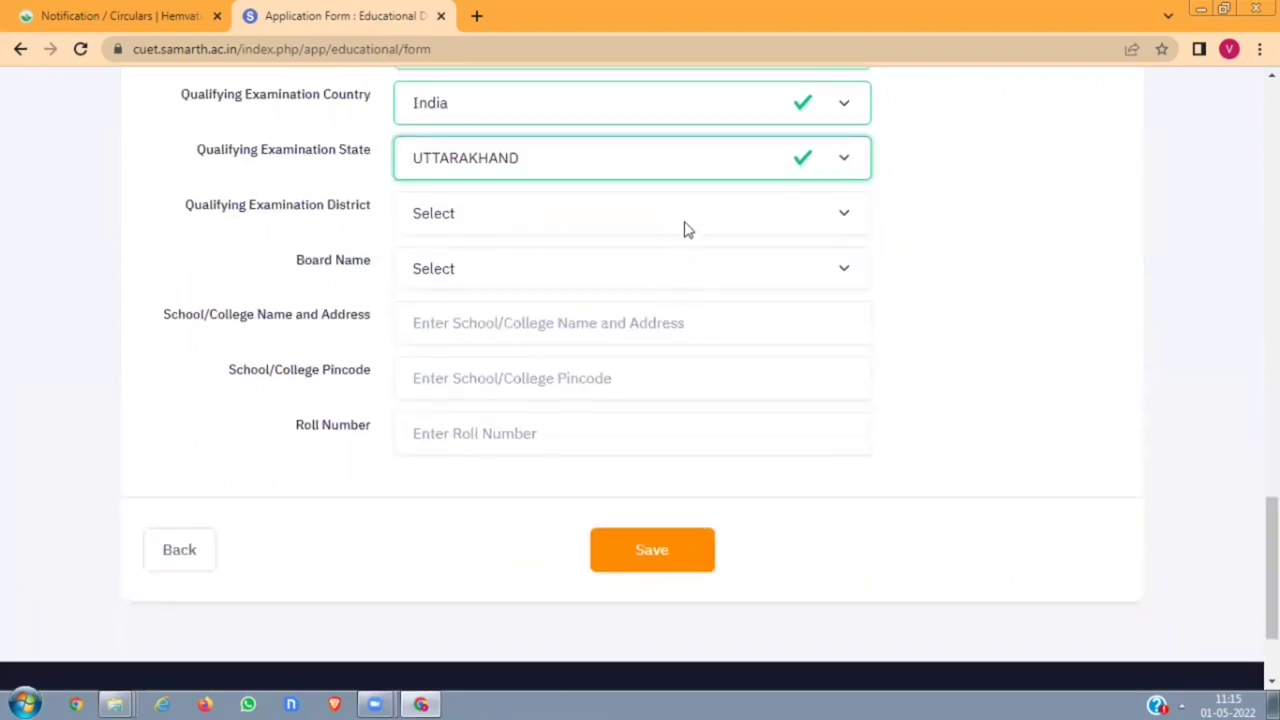
click(694, 215)
click(583, 268)
drag(1013, 310, 1023, 451)
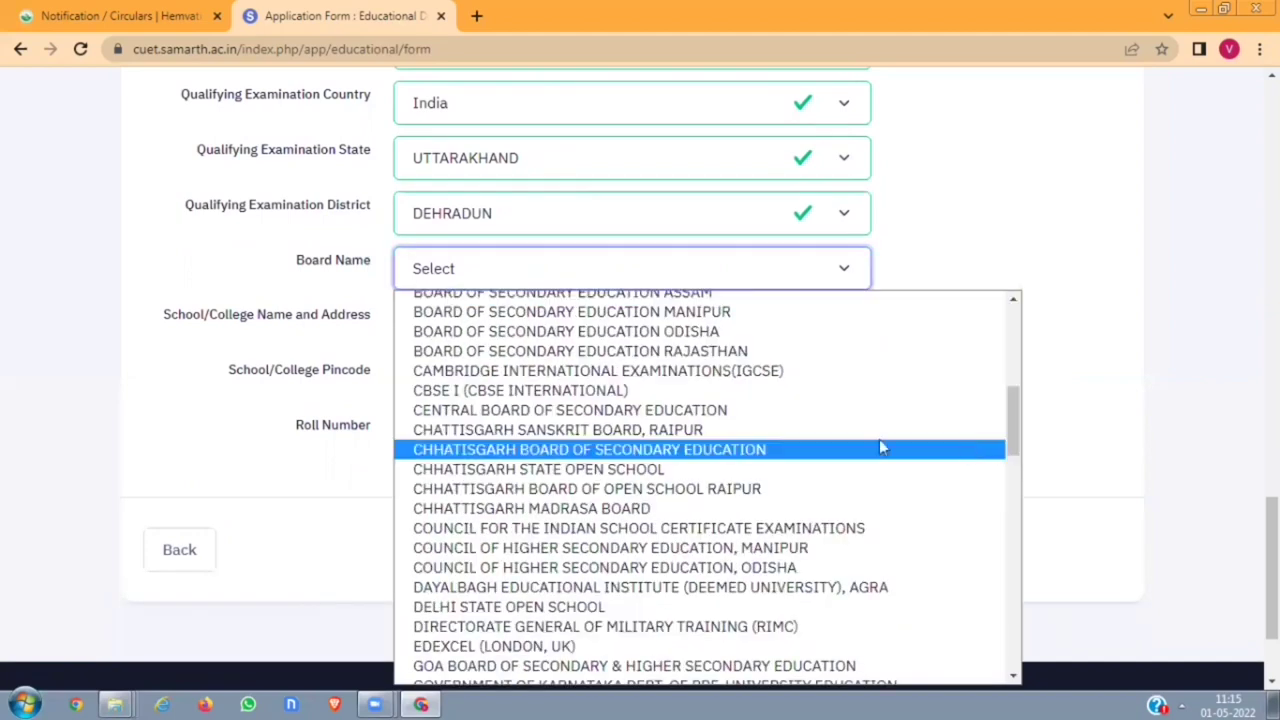
click(518, 390)
Enter Class XII school name 'gjhgj' and the school pincode.
click(509, 322)
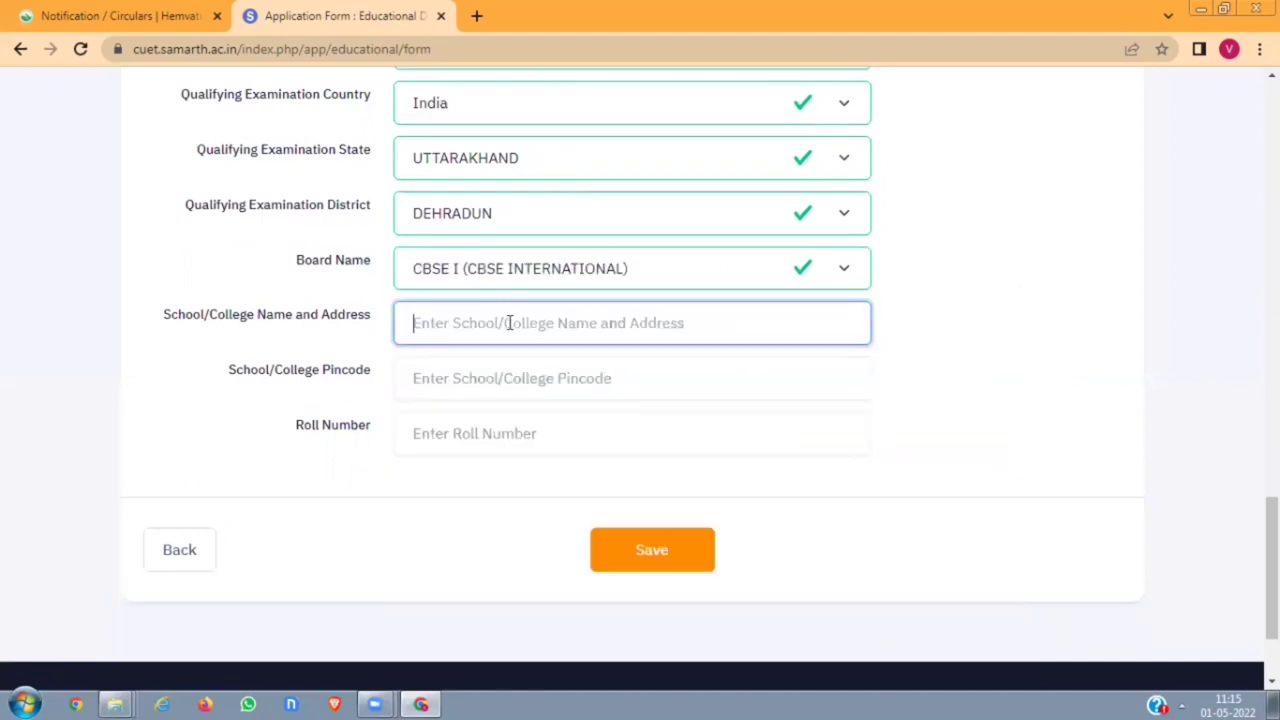
text(gjhgj)
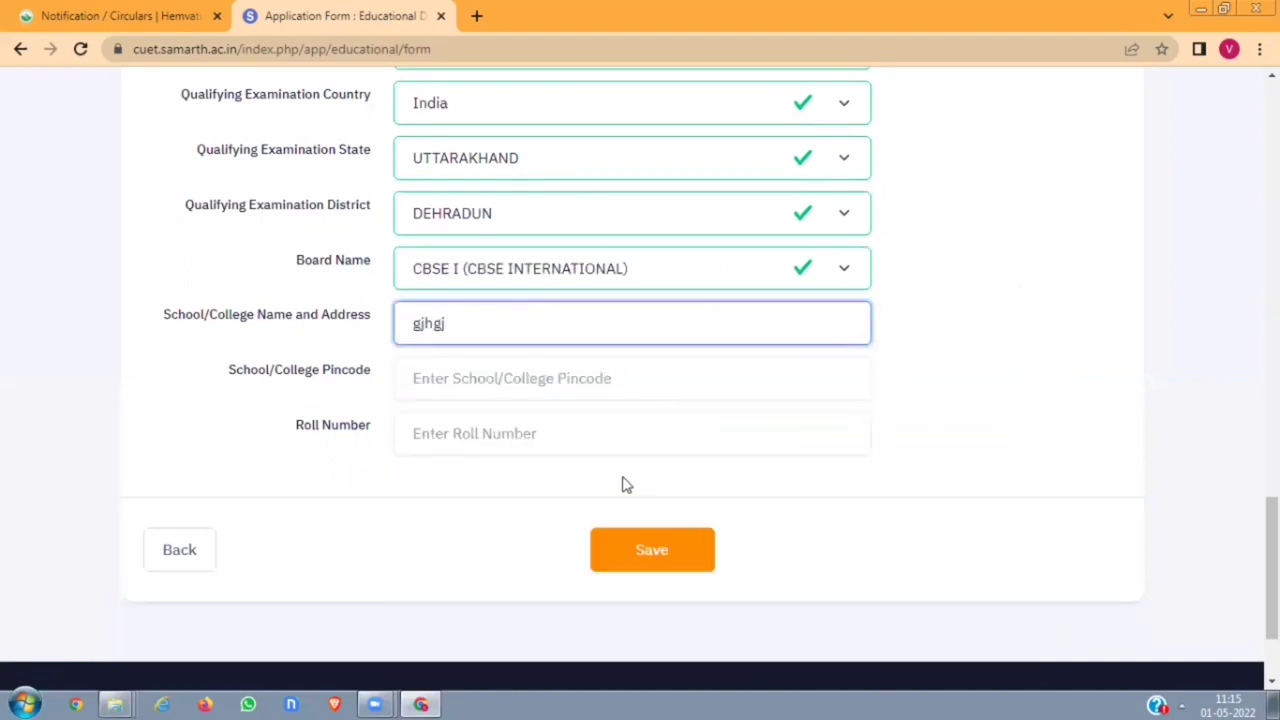
key(Tab)
text(24)
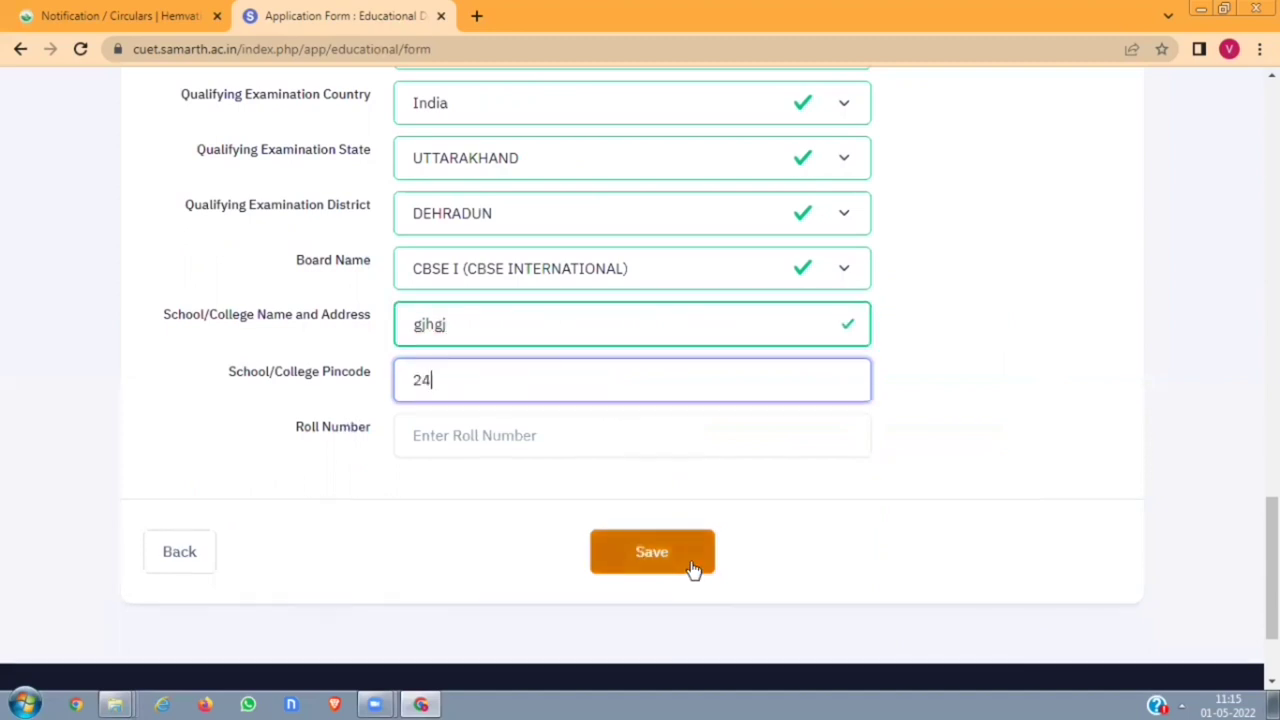
text(8001)
click(490, 437)
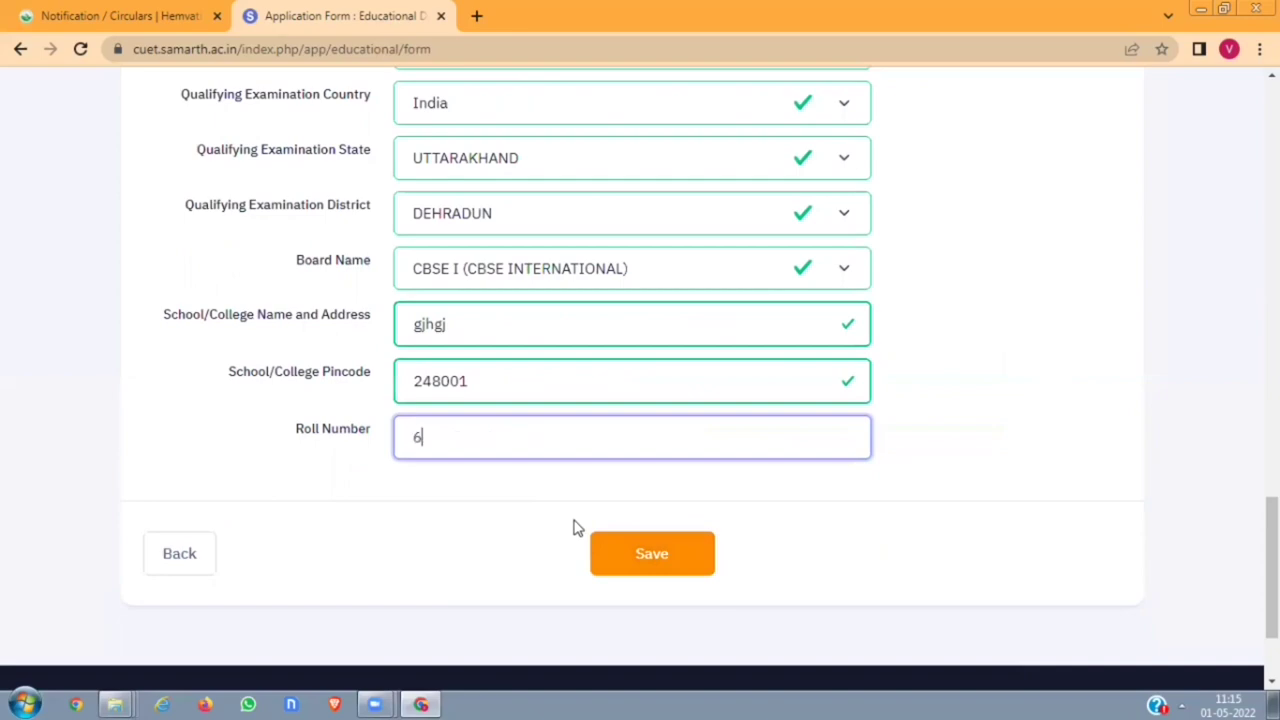
Enter the Class XII roll number, save, and scroll through Review Educational Details.
click(641, 556)
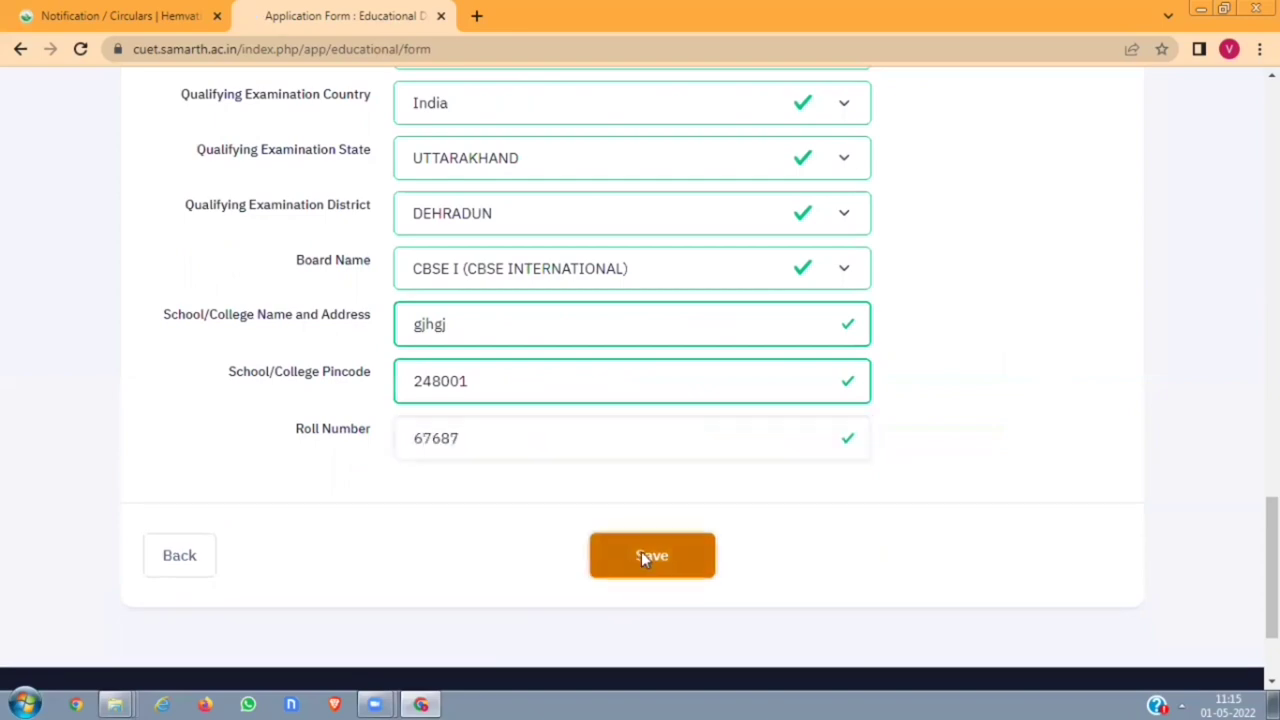
scroll(703, 572, down, 2)
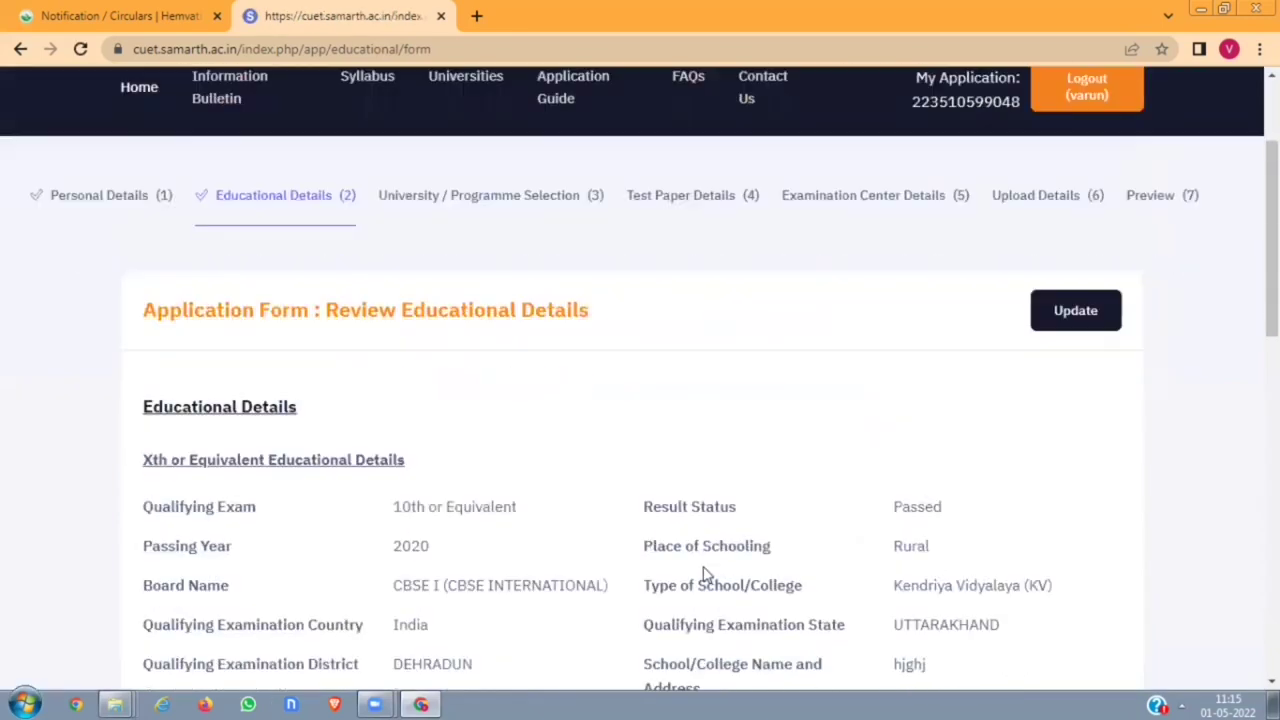
scroll(645, 513, down, 4)
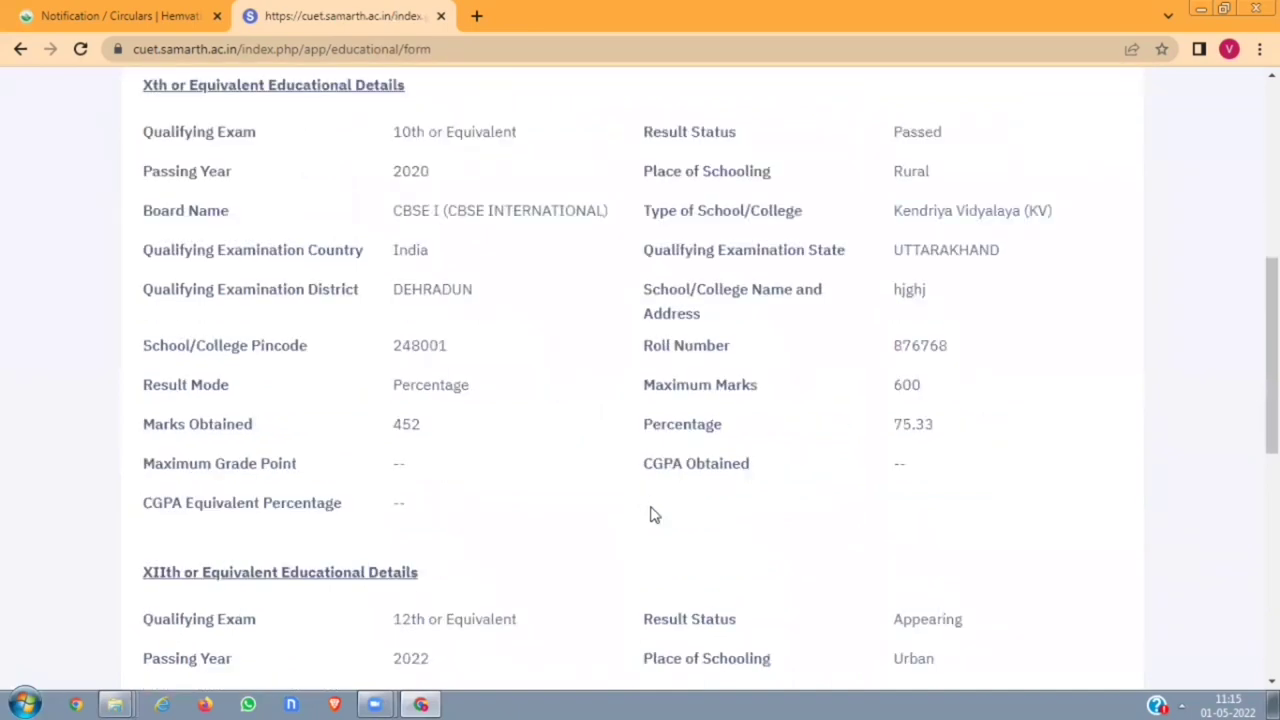
scroll(645, 360, down, 4)
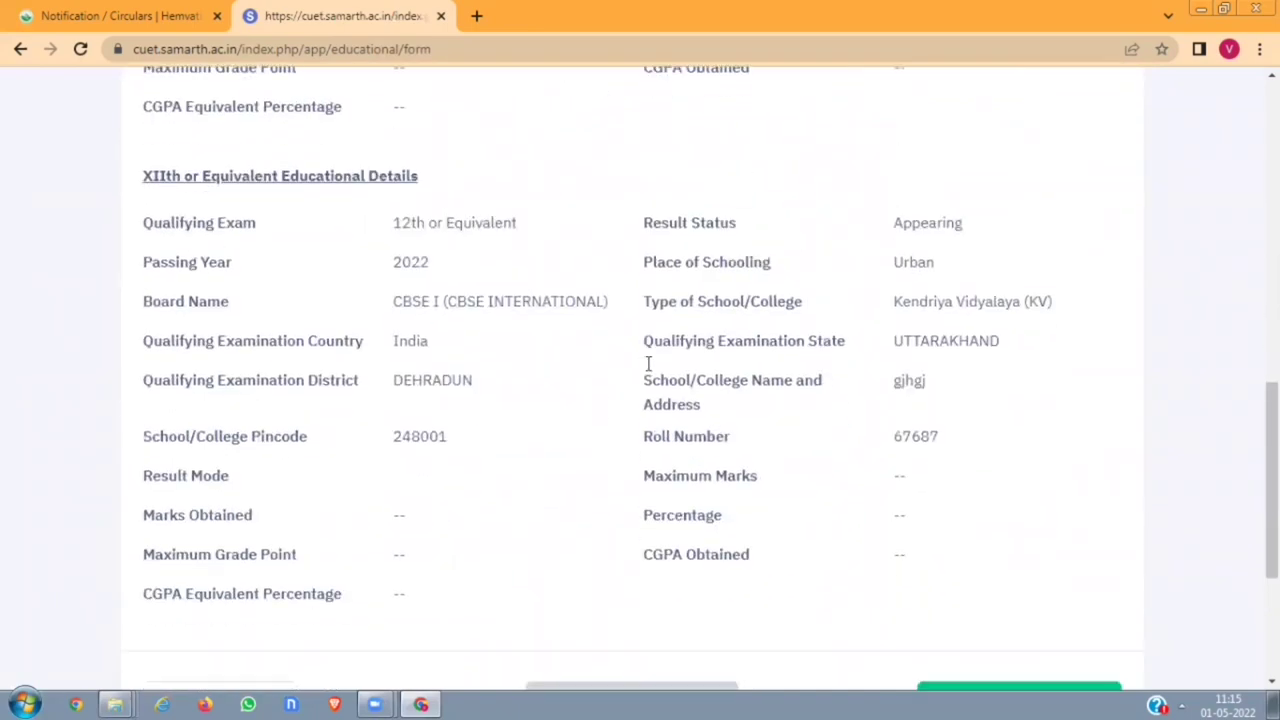
scroll(648, 363, down, 2)
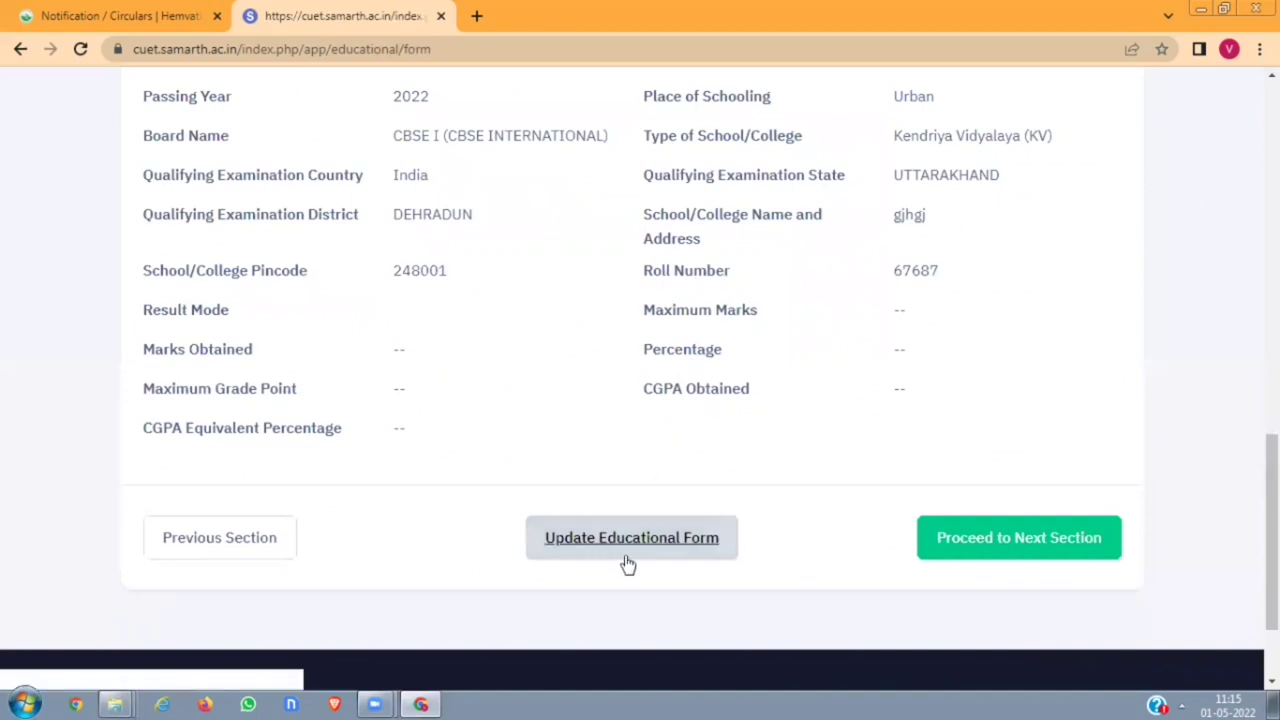
Move on to University / Programme Selection and choose HEMVATI NANDAN BAHUGUNA GARHWAL UNIVERSITY.
click(1023, 557)
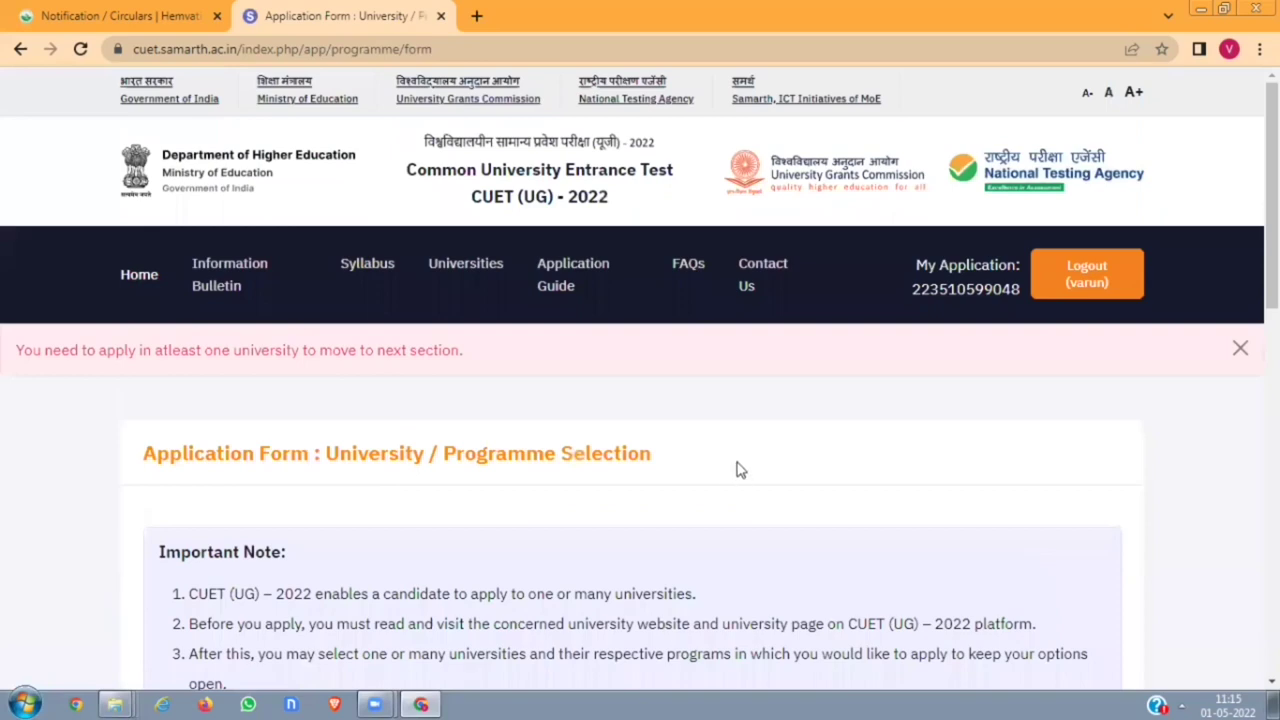
scroll(737, 466, down, 4)
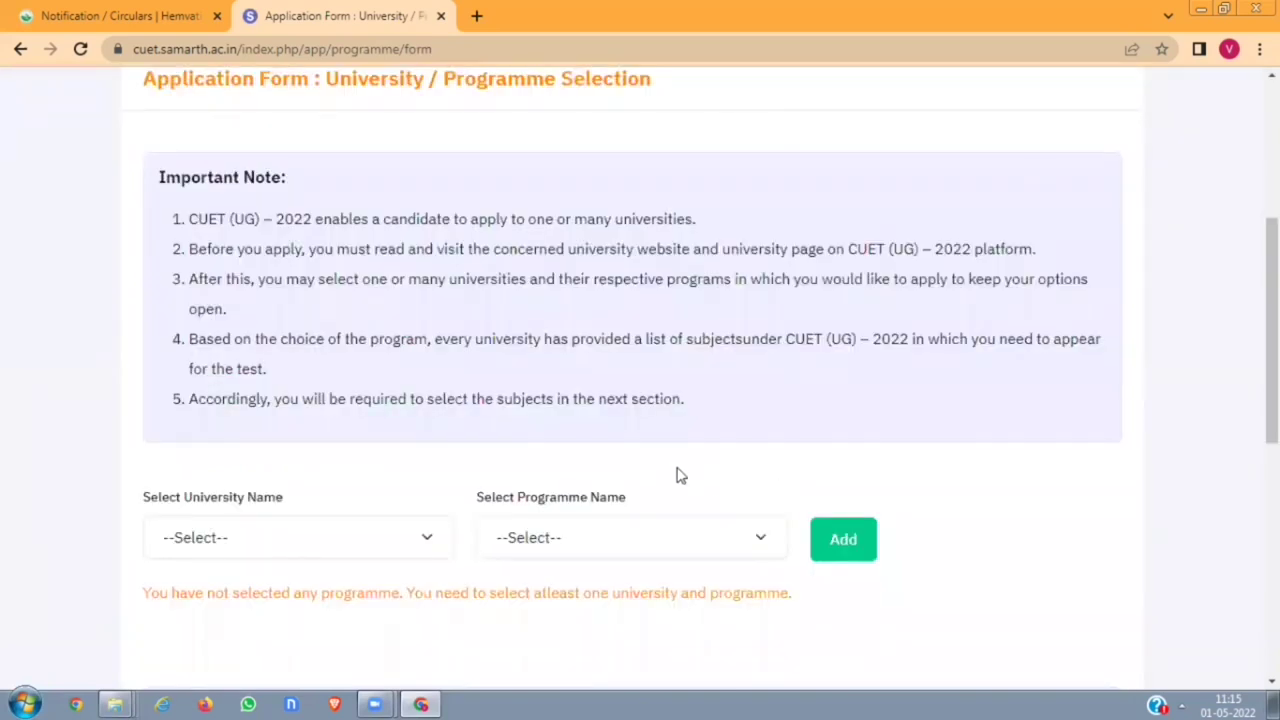
scroll(677, 476, up, 1)
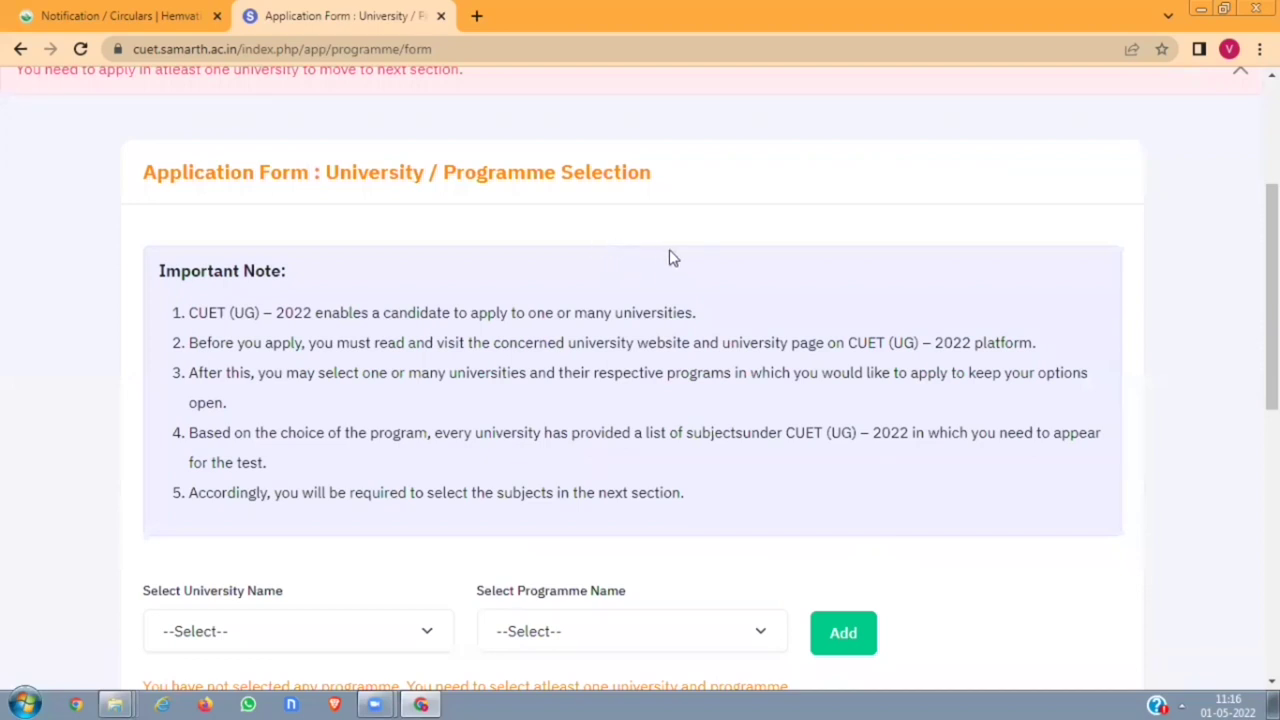
scroll(670, 258, down, 4)
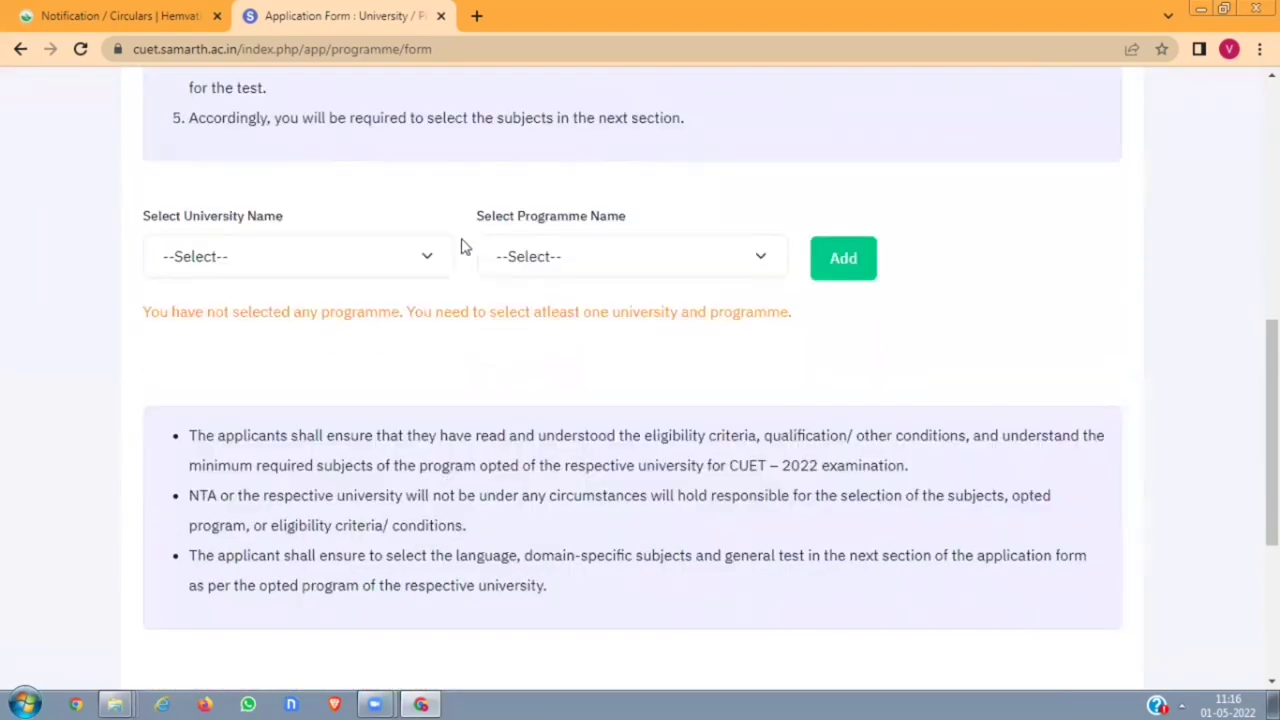
click(428, 259)
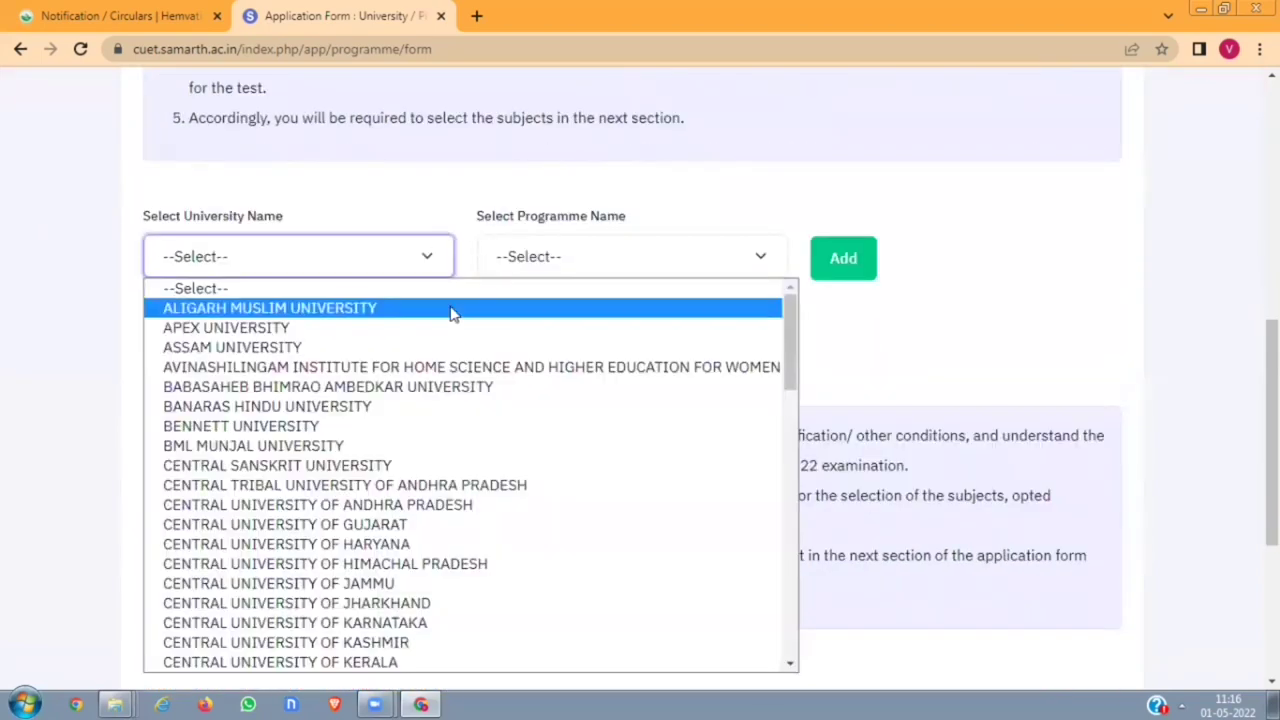
scroll(789, 326, down, 2)
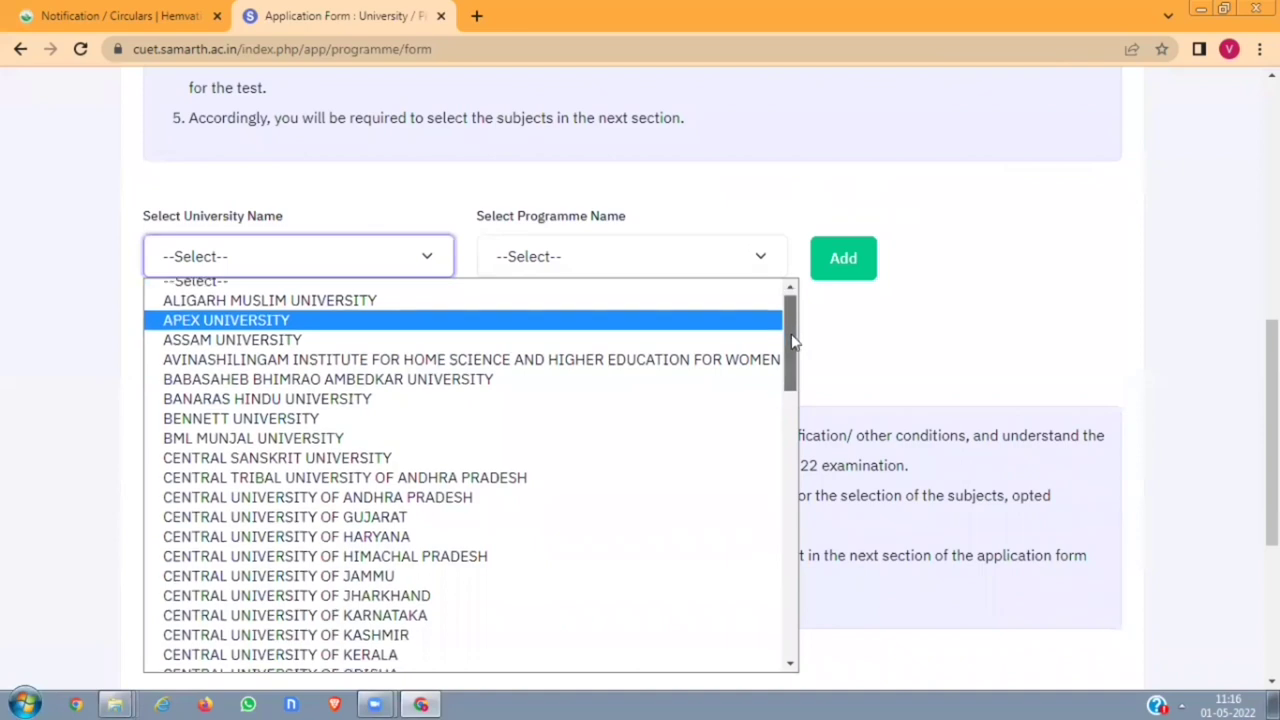
mouse_move(795, 368)
mouse_down()
mouse_move(810, 608)
mouse_move(803, 340)
mouse_move(805, 360)
mouse_up()
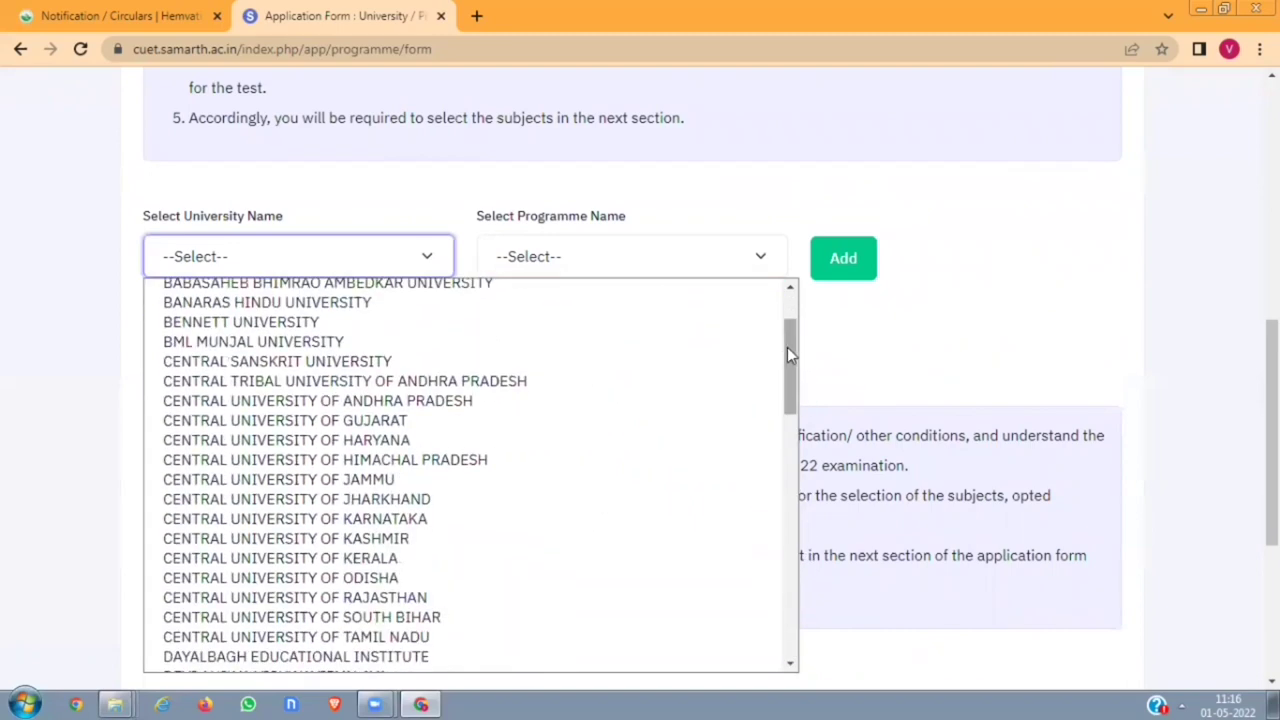
scroll(797, 357, down, 3)
click(452, 355)
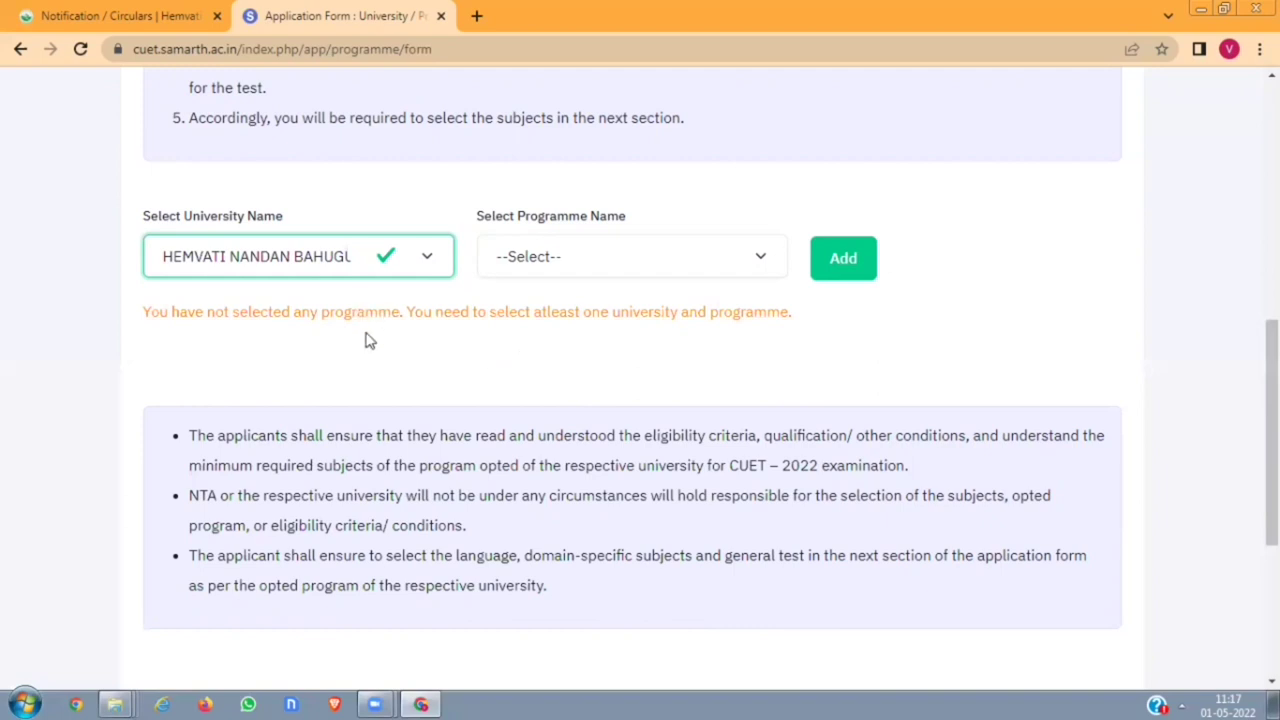
Switch to the HNBGU website tab and return to its home page.
click(147, 33)
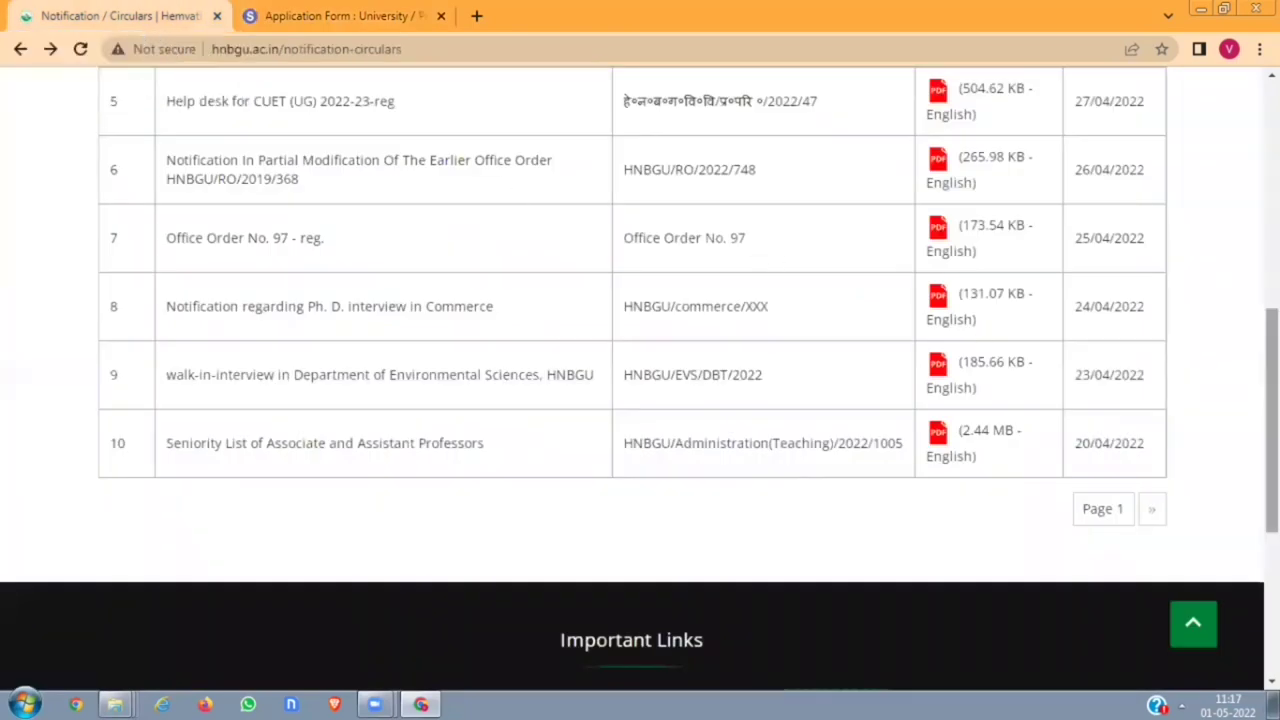
key(Home)
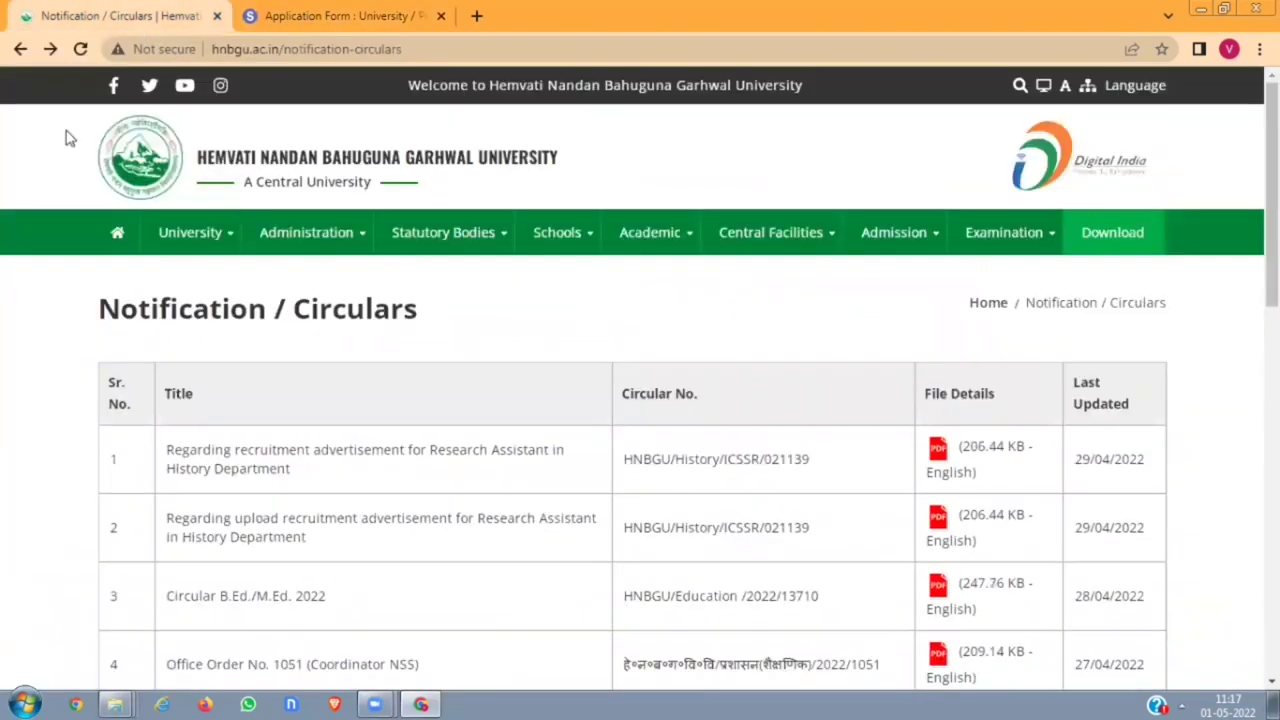
click(22, 50)
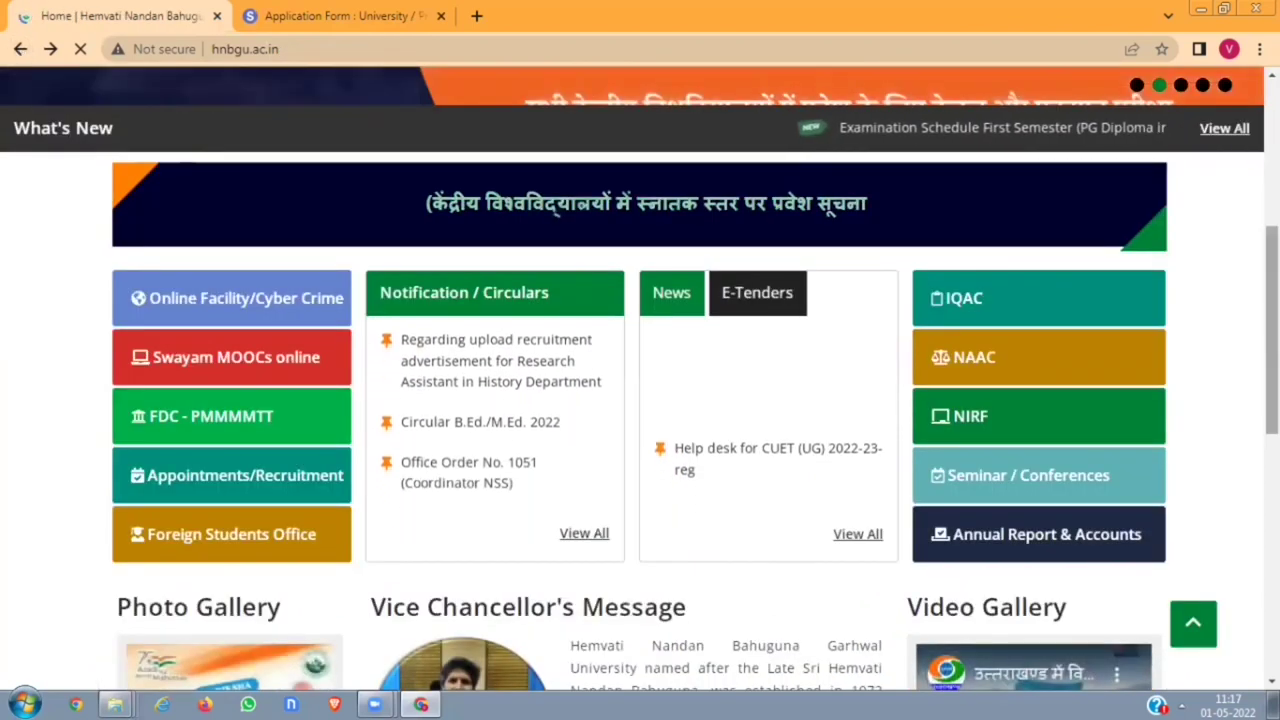
scroll(640, 377, up, 4)
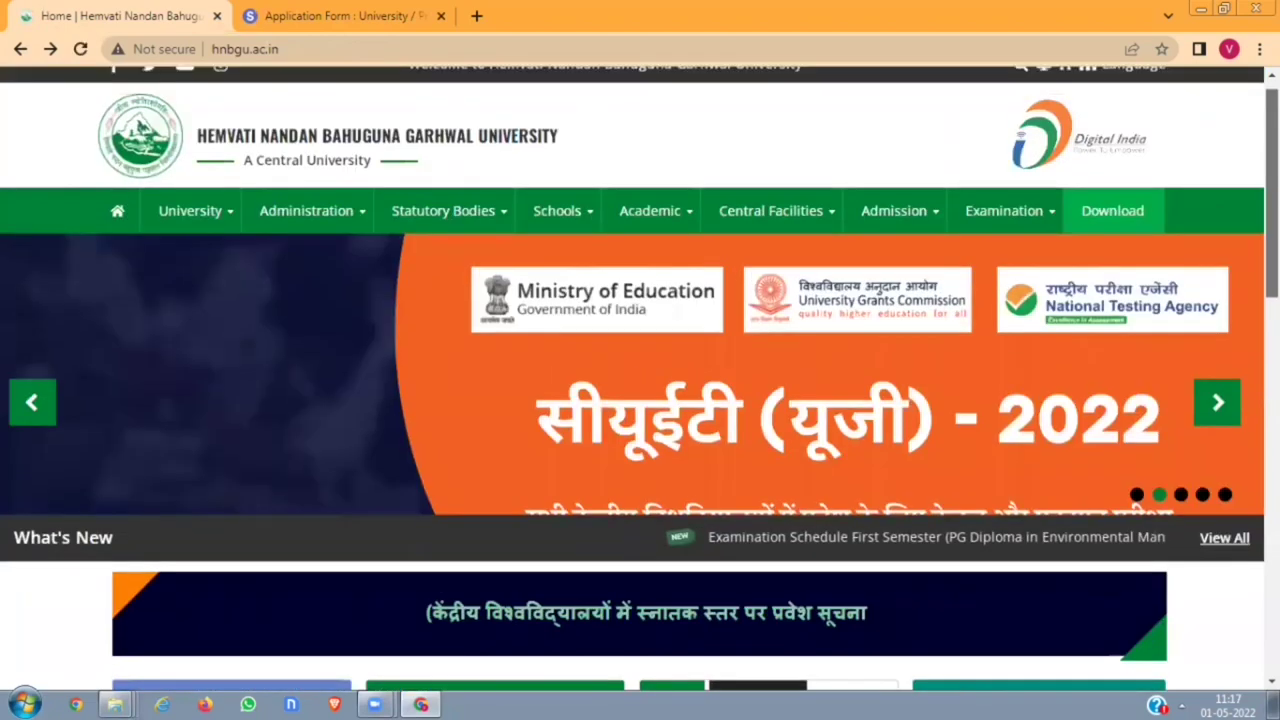
scroll(640, 378, down, 5)
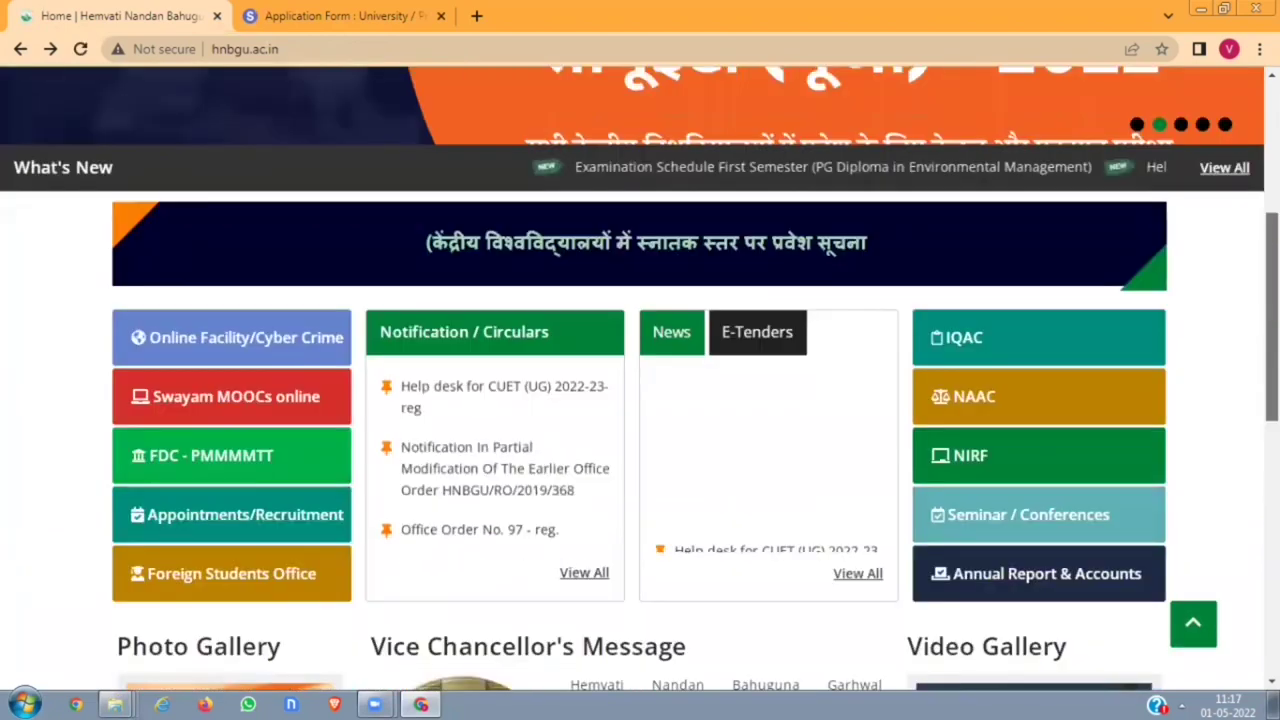
scroll(1026, 502, down, 1)
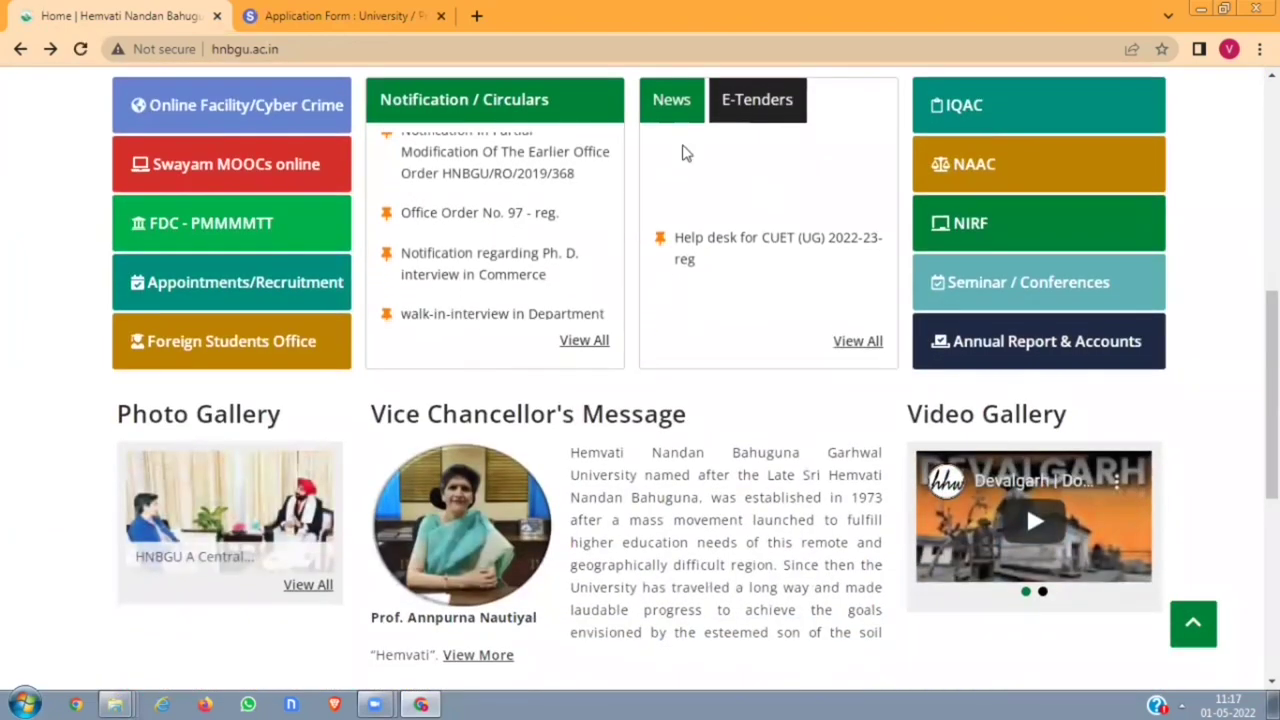
scroll(1026, 502, up, 5)
scroll(1026, 561, down, 3)
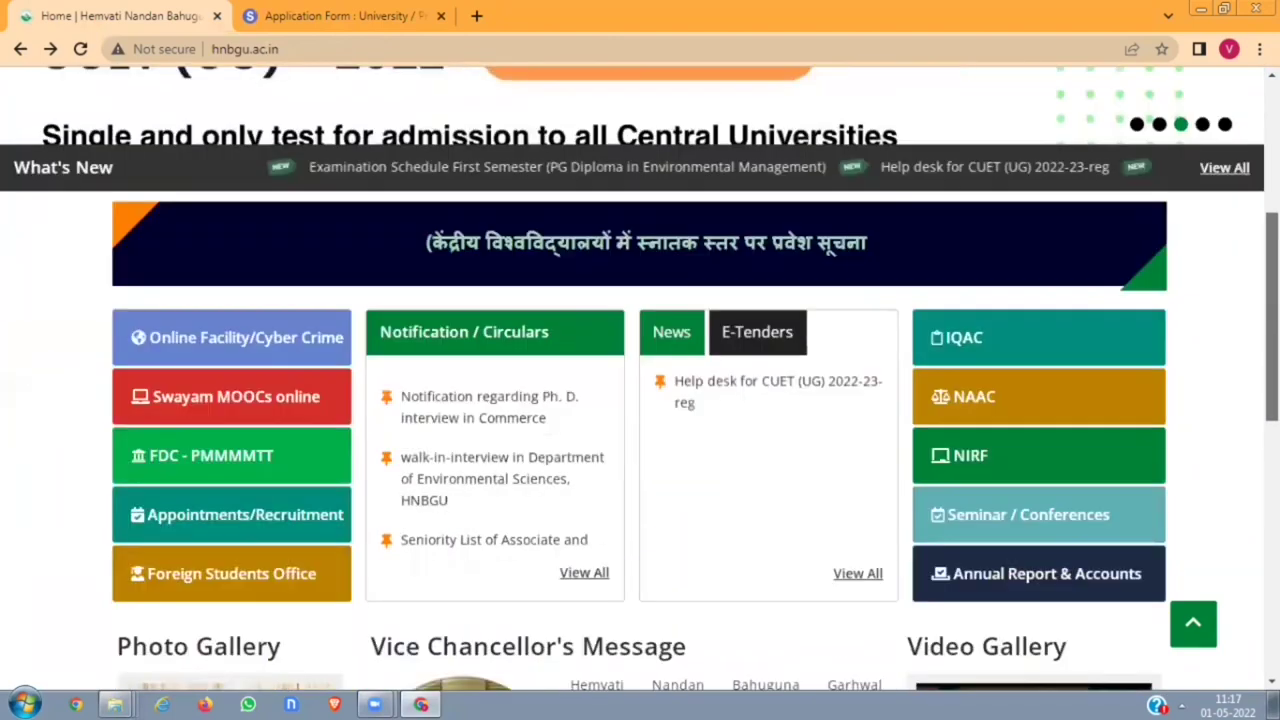
scroll(894, 266, down, 1)
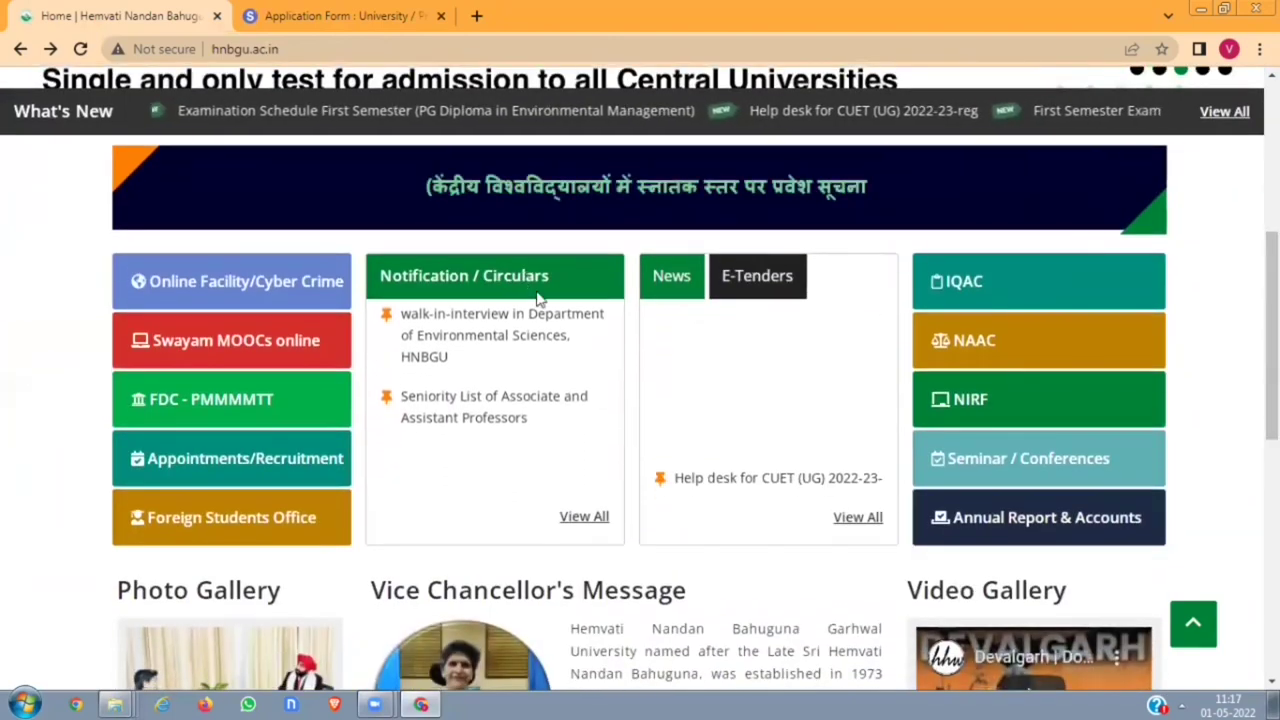
Open all Notification / Circulars, go to page 2 and open the Mapping for CUET (UG) Admission 2022-23 PDF.
click(581, 520)
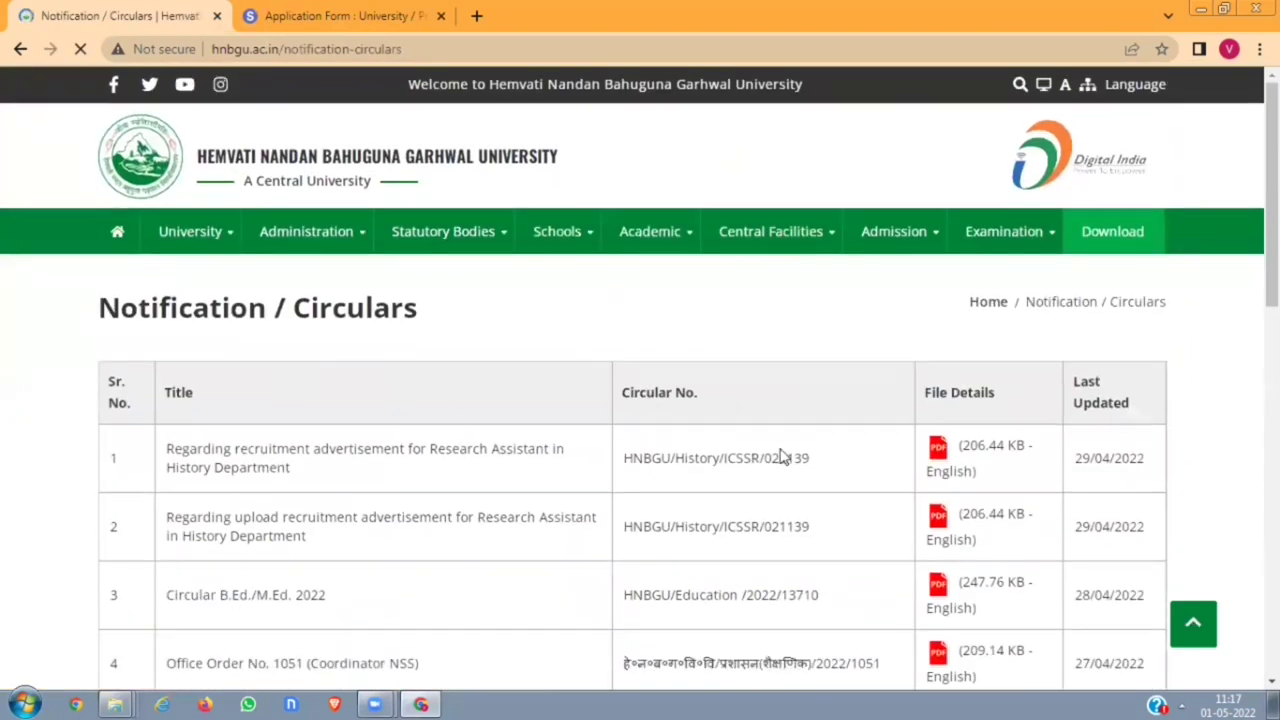
scroll(781, 452, down, 2)
scroll(781, 452, down, 1)
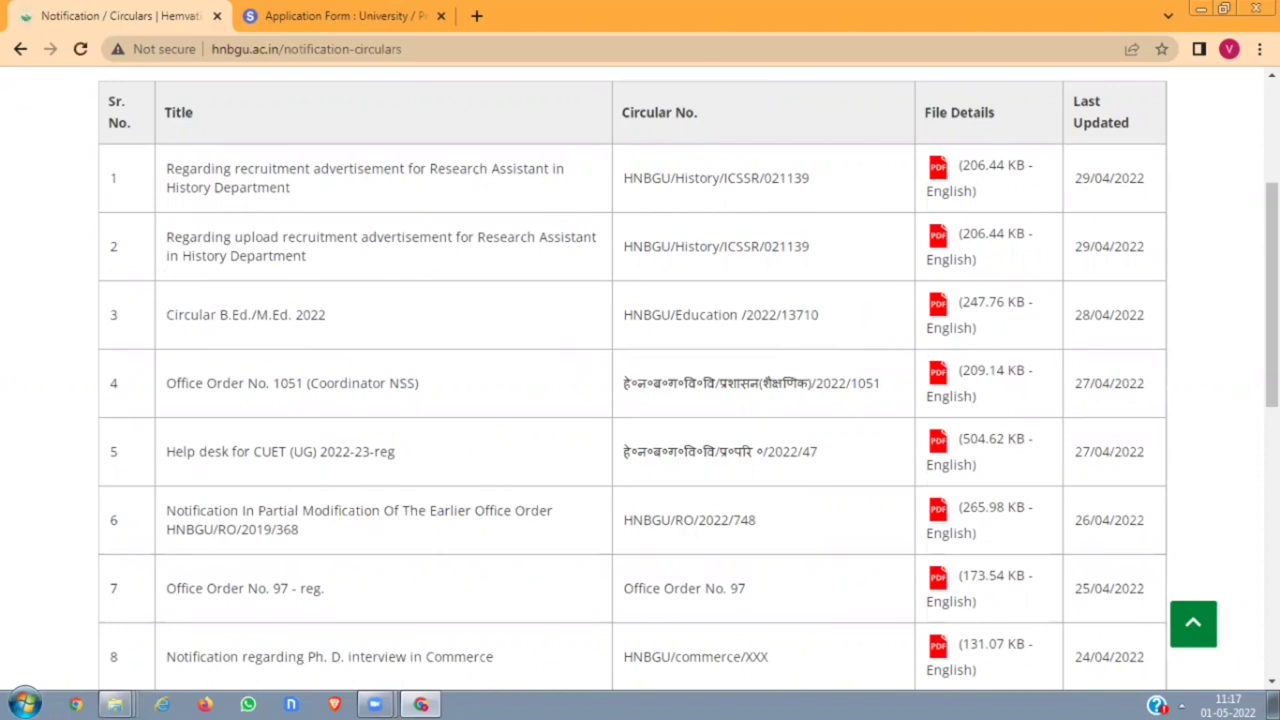
scroll(1272, 300, down, 1)
scroll(597, 312, down, 3)
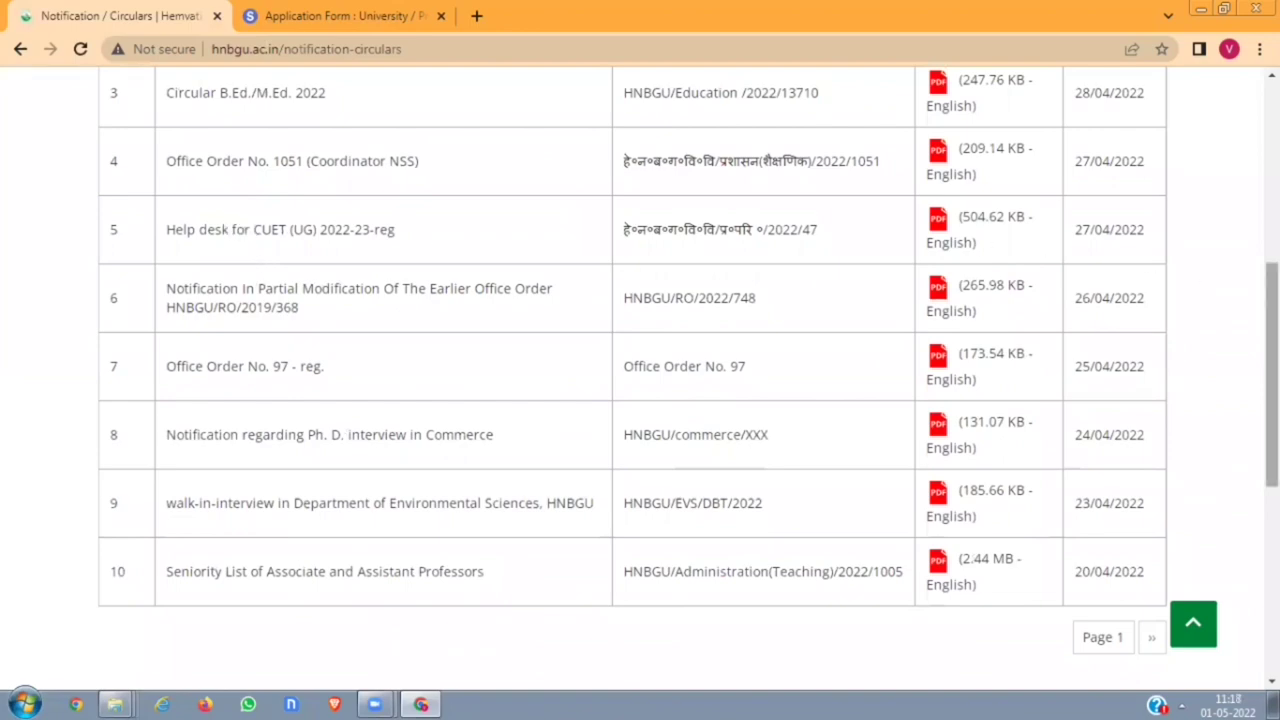
scroll(1272, 350, up, 4)
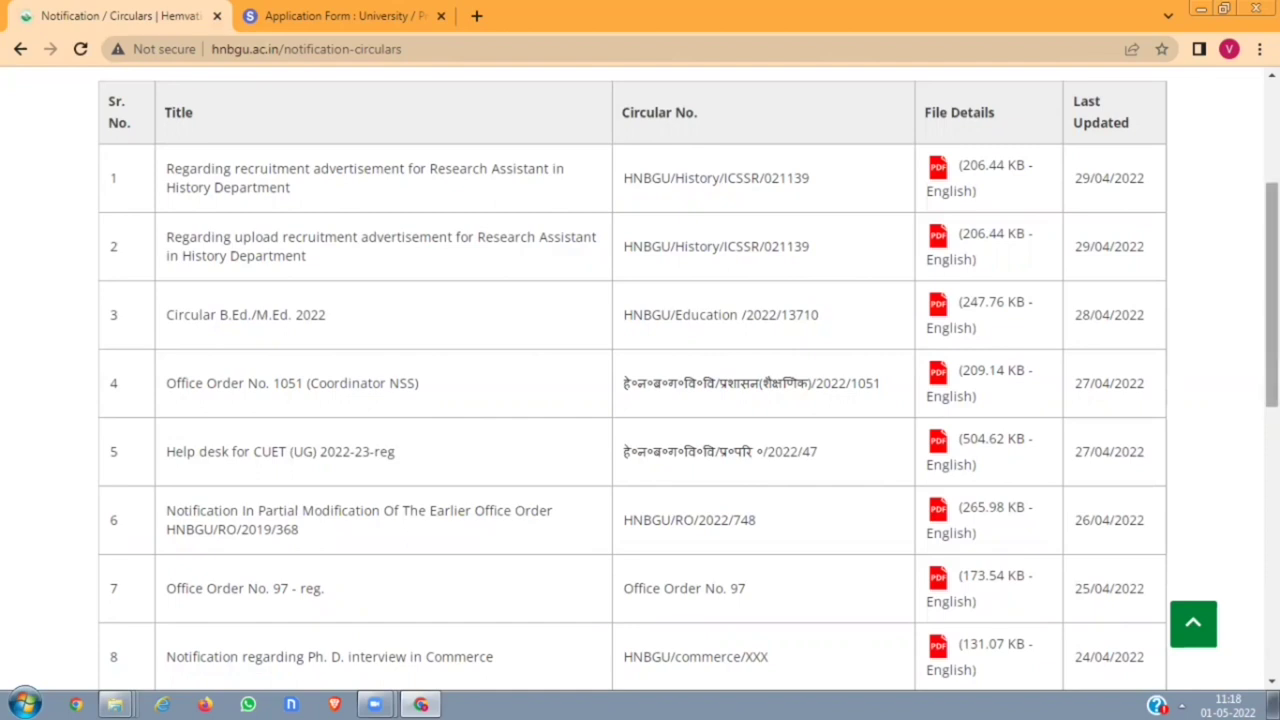
scroll(1272, 300, down, 3)
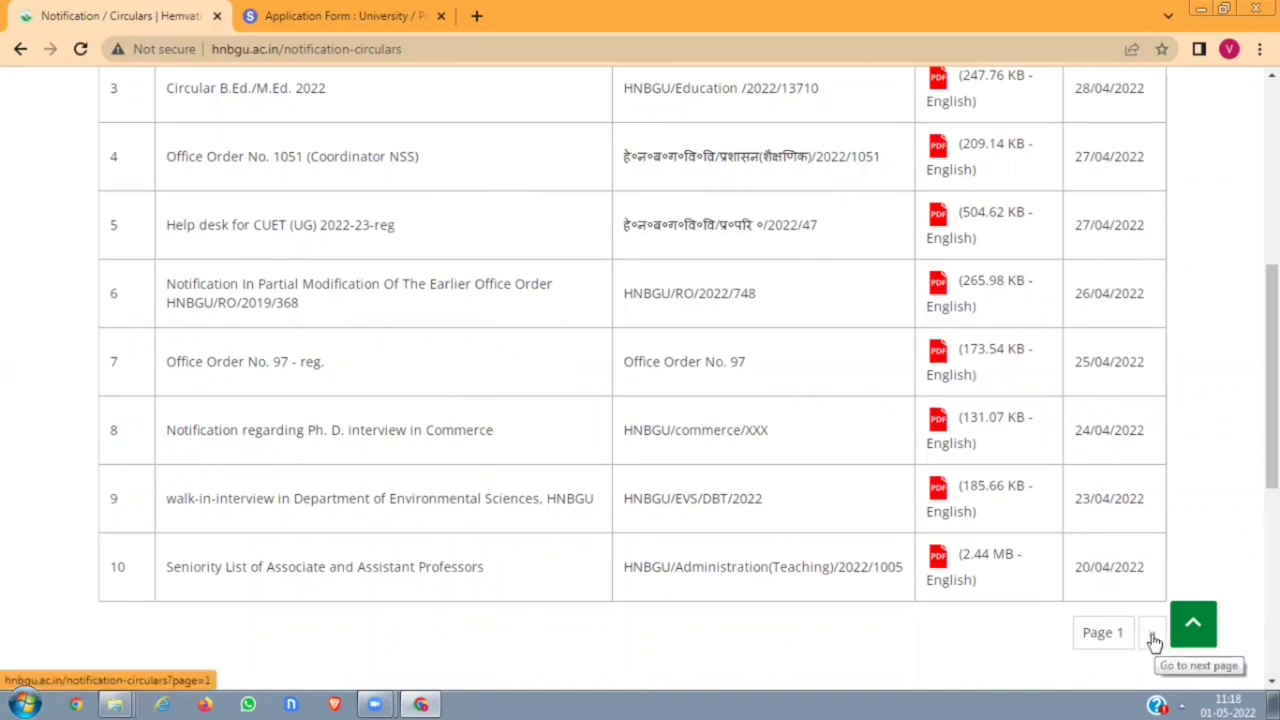
click(1154, 636)
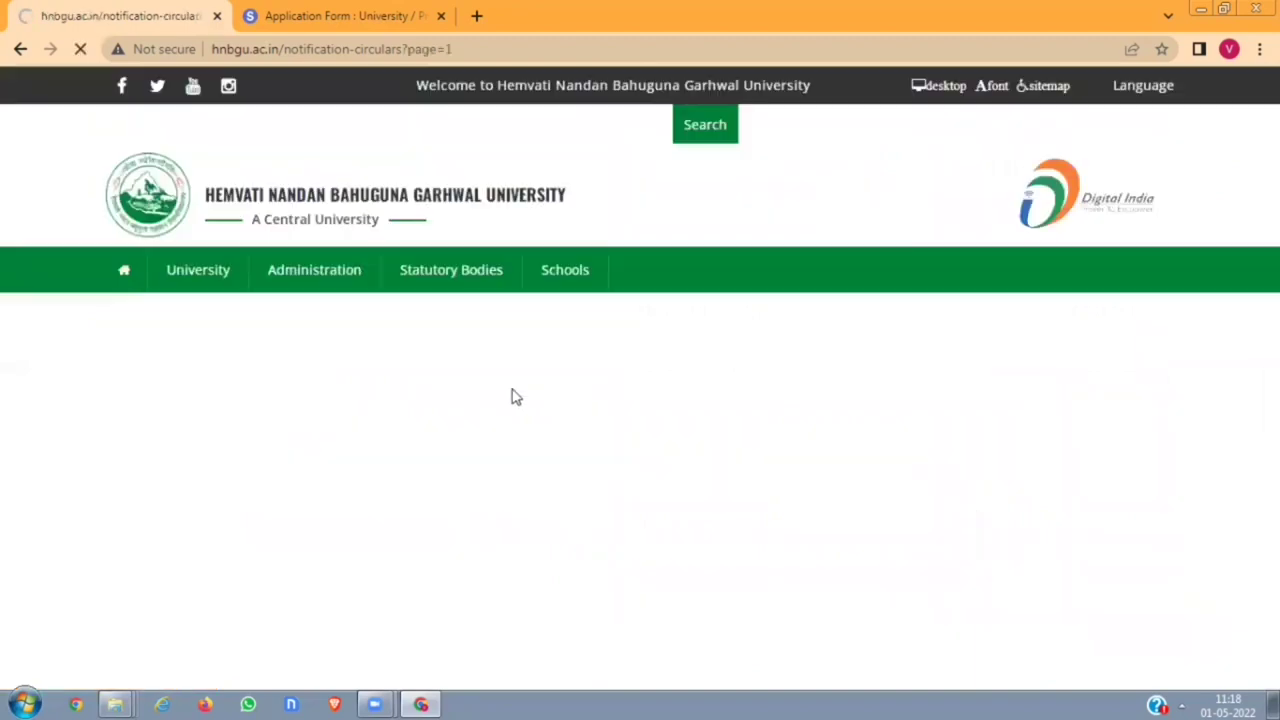
scroll(640, 400, down, 4)
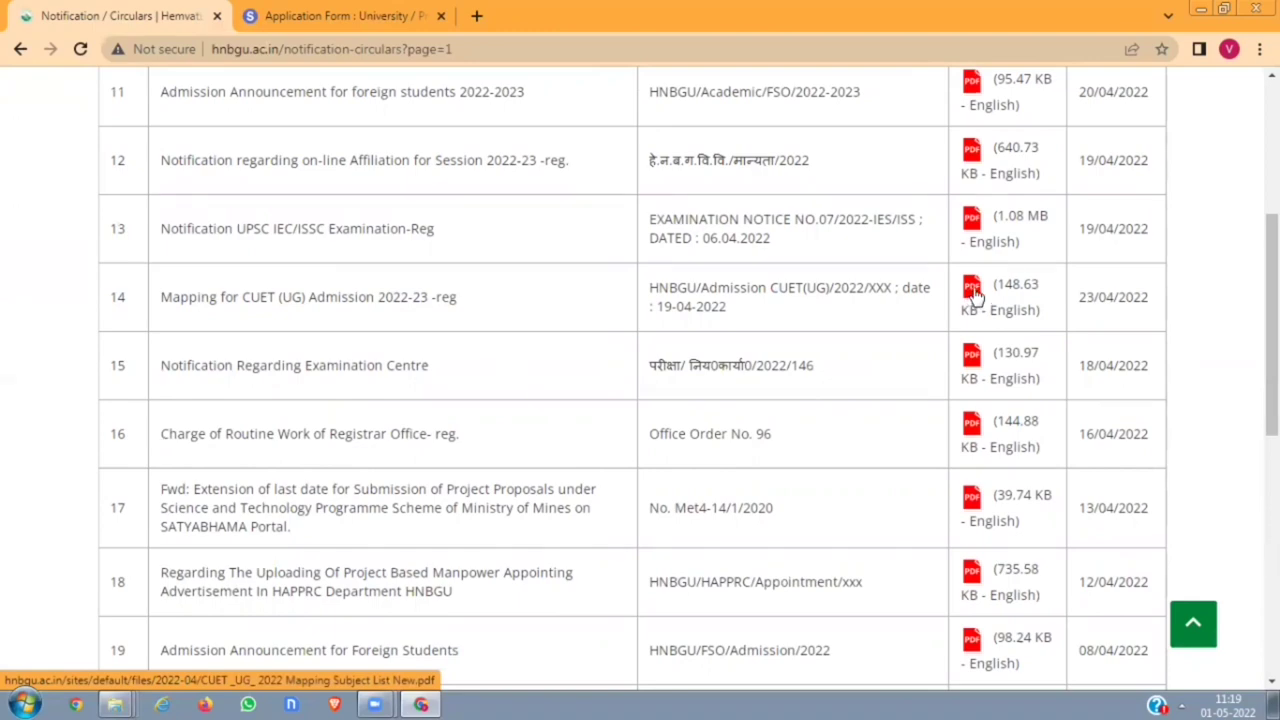
click(969, 292)
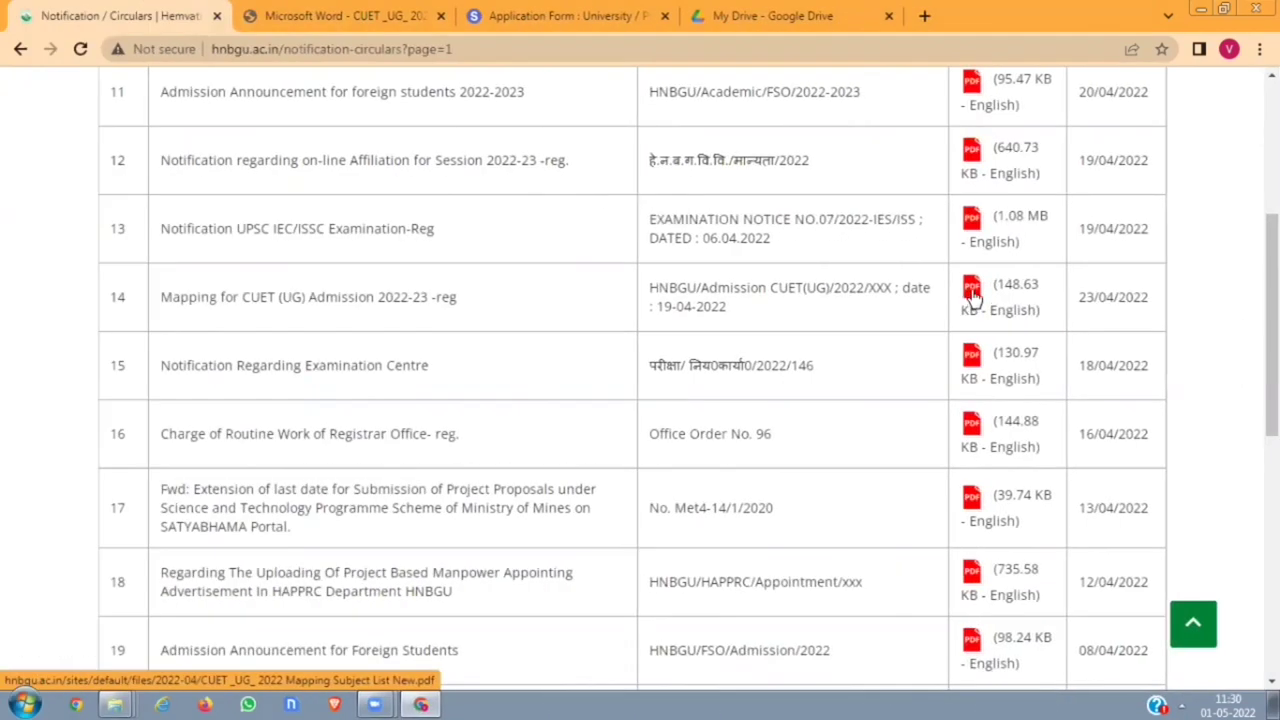
click(277, 31)
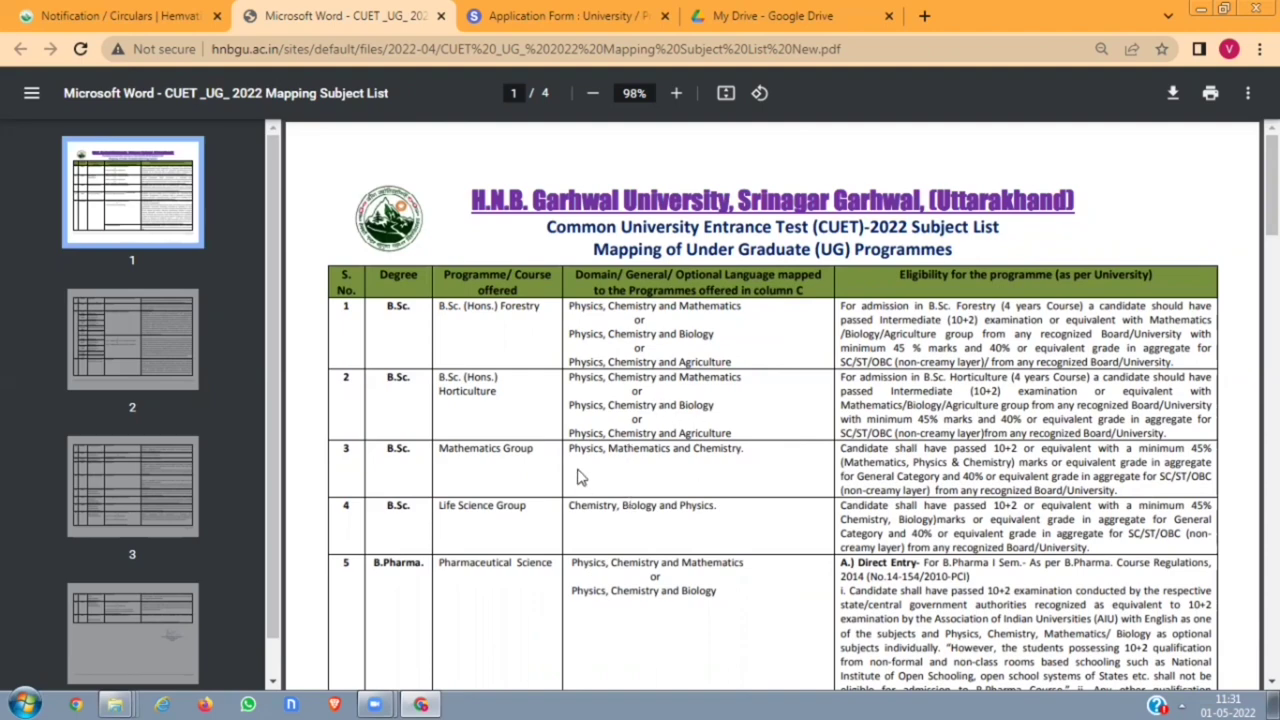
scroll(651, 448, down, 10)
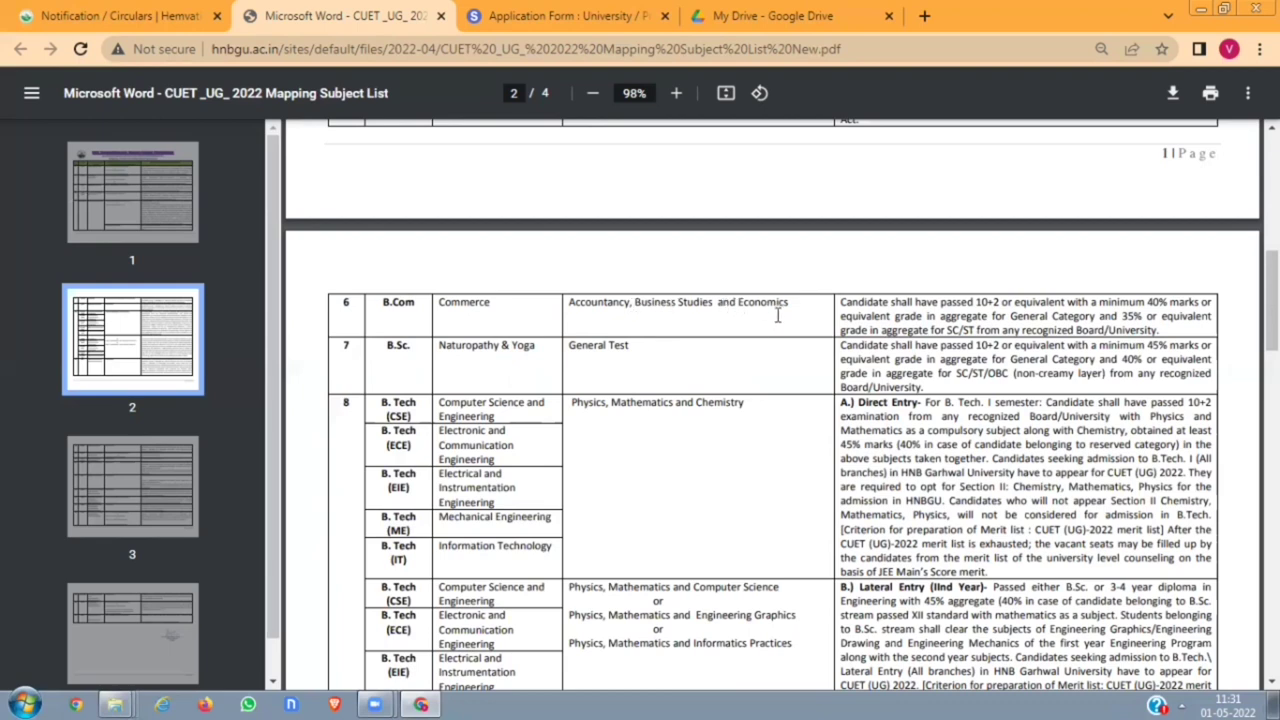
scroll(685, 375, down, 3)
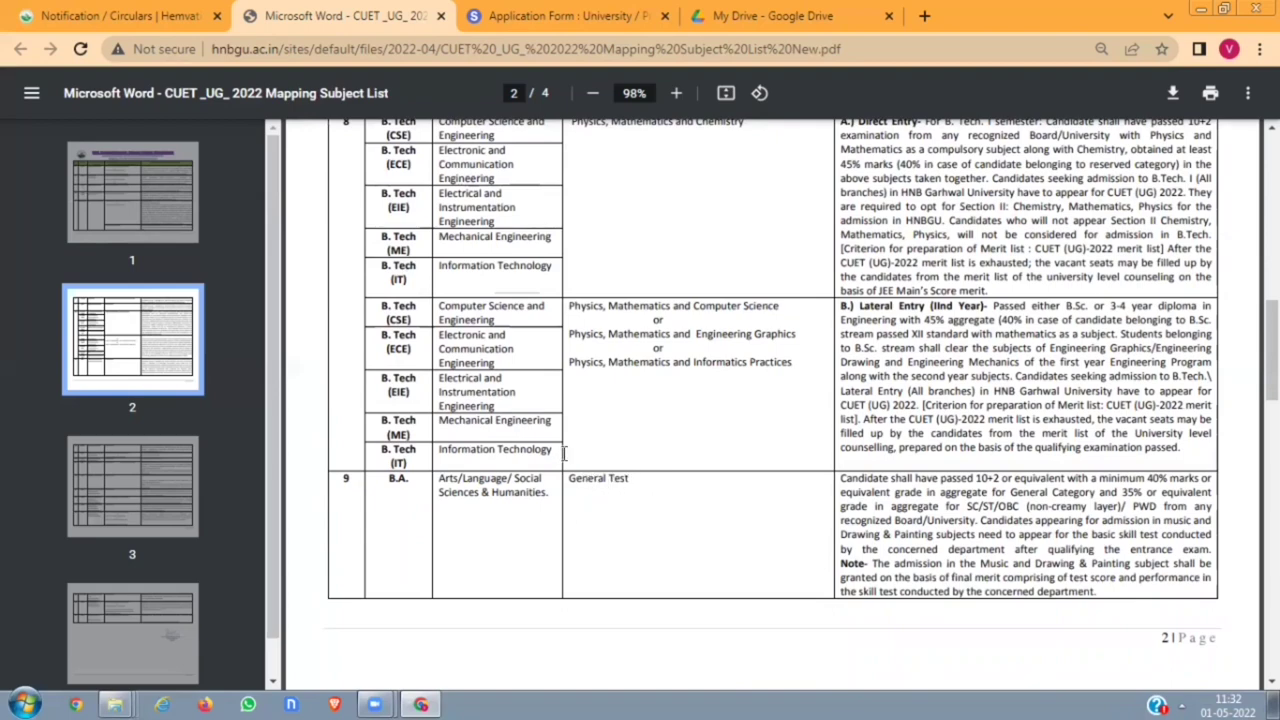
scroll(565, 453, up, 8)
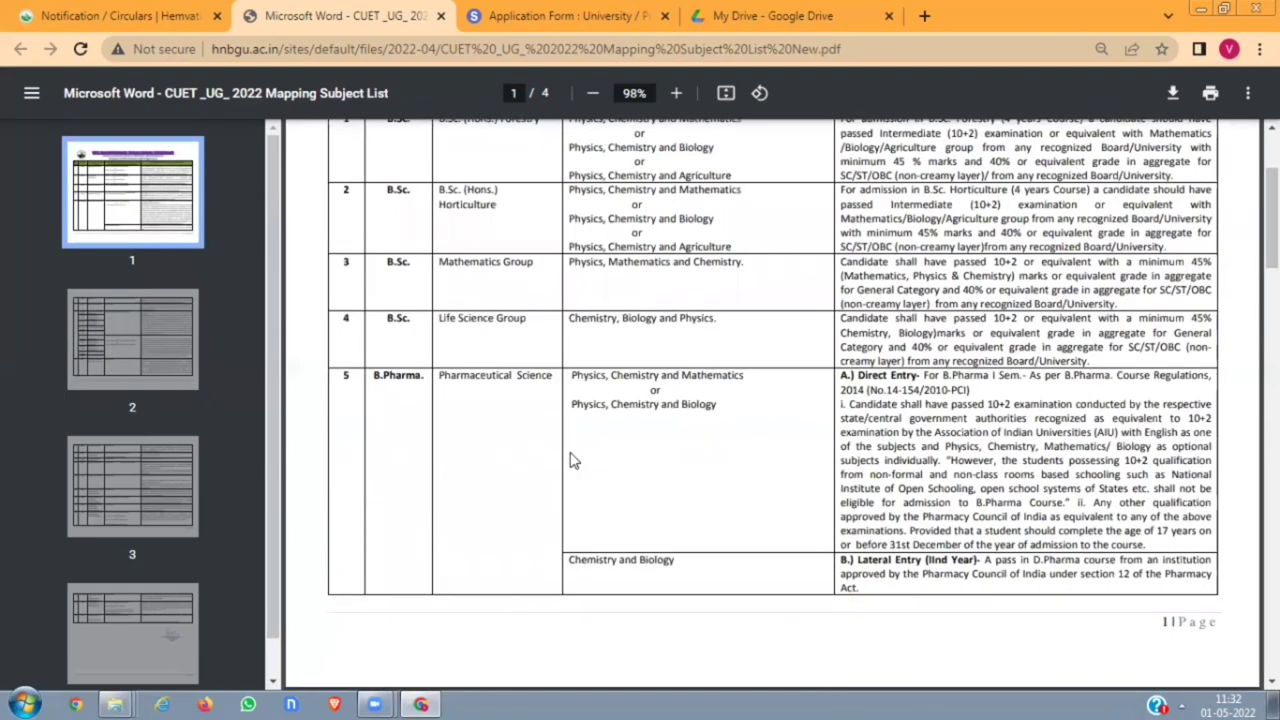
scroll(572, 460, up, 4)
scroll(572, 458, down, 15)
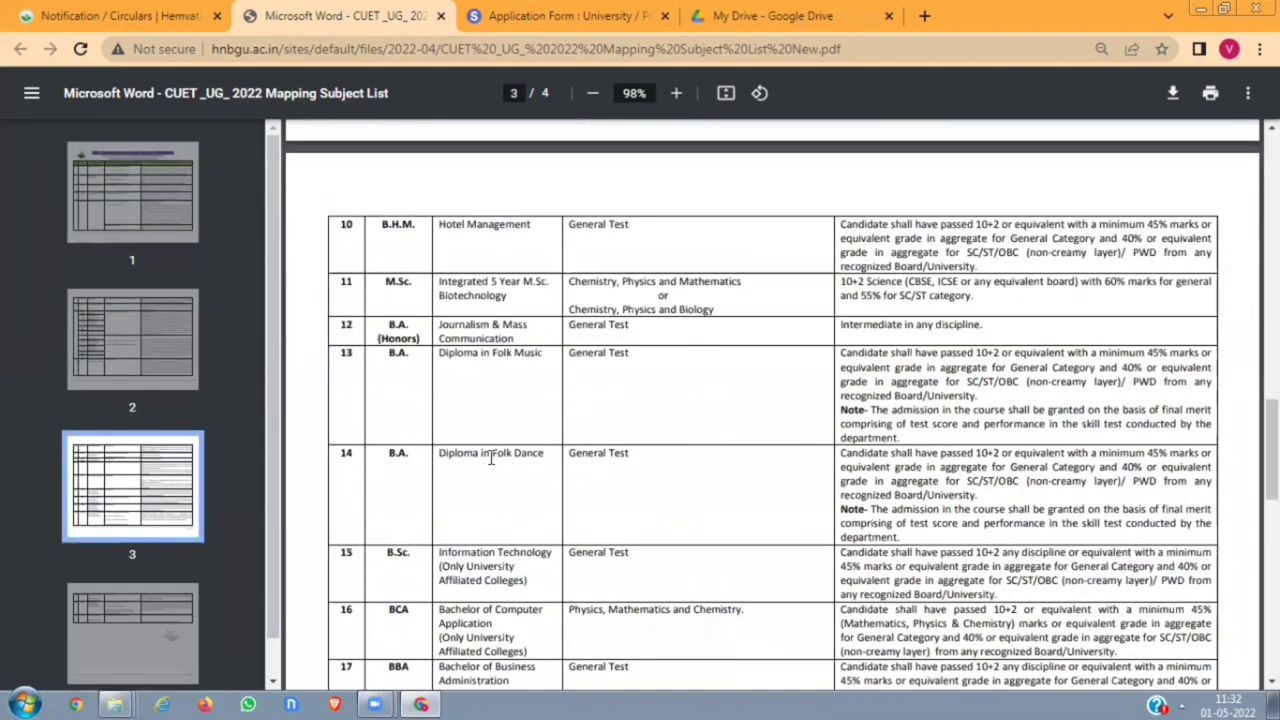
scroll(494, 450, down, 3)
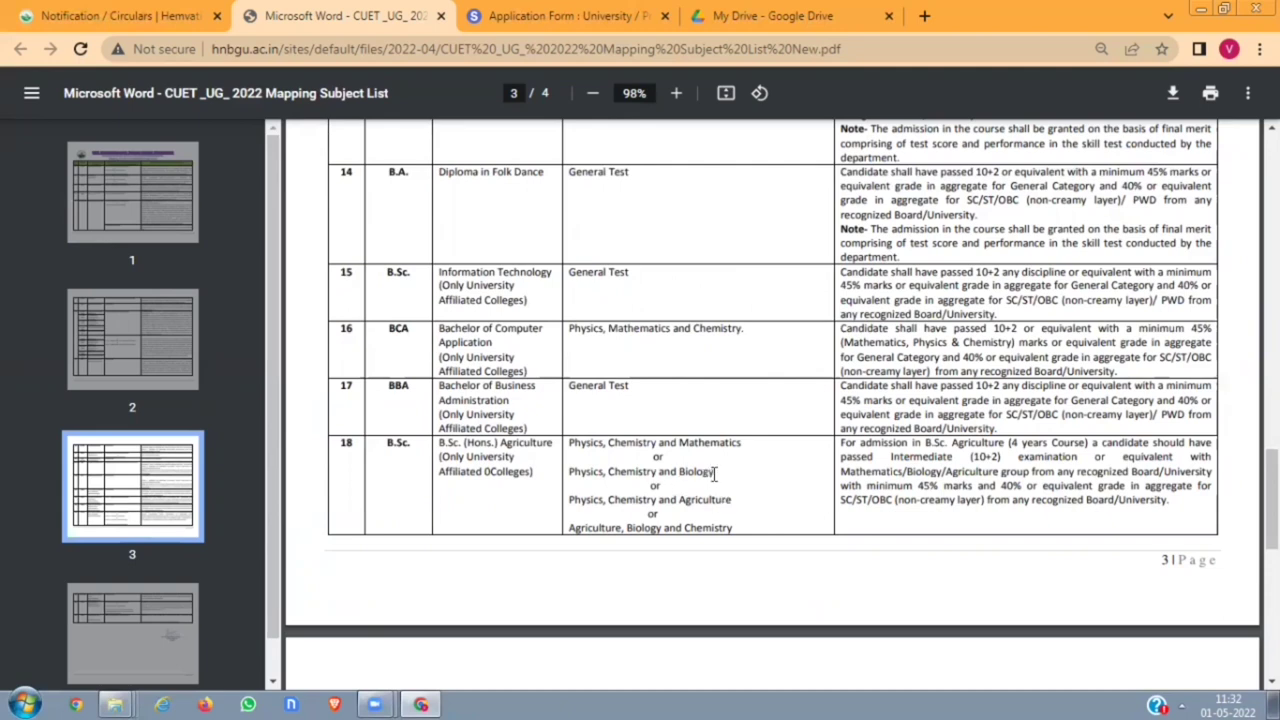
Scroll through the subject mapping PDF to page 4 and back to the top.
scroll(714, 474, up, 10)
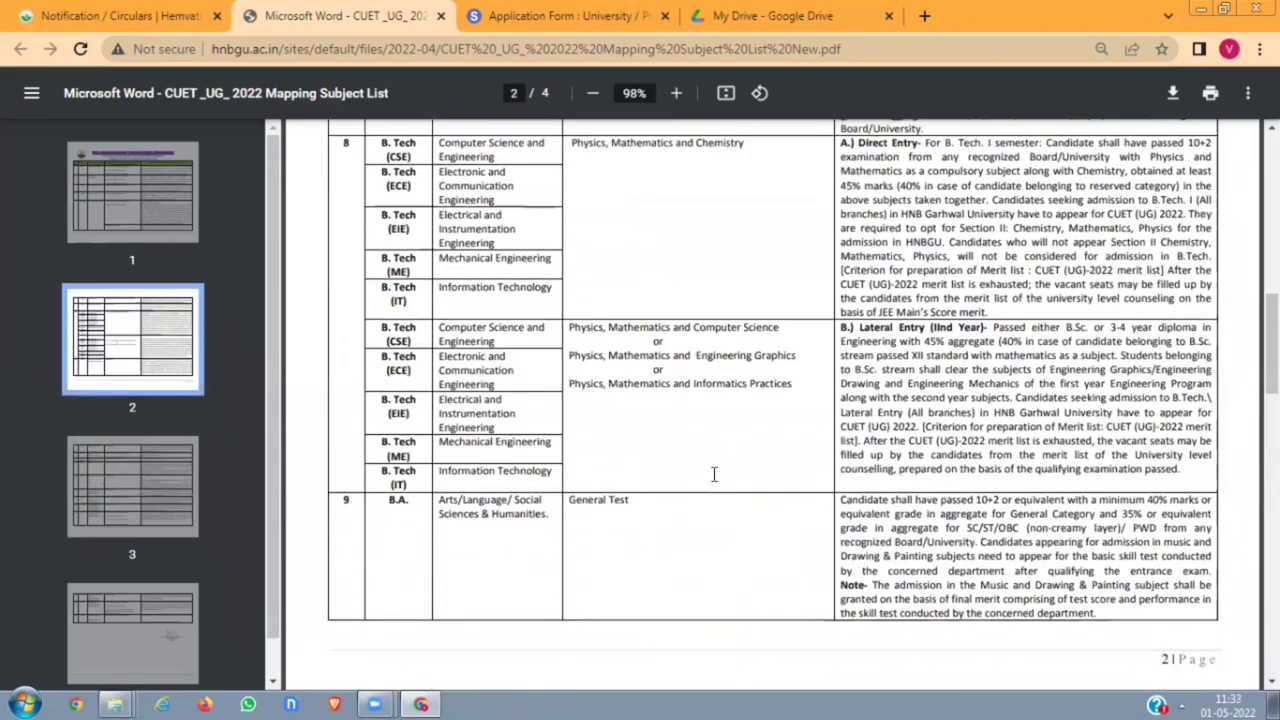
scroll(714, 474, up, 2)
scroll(714, 474, up, 12)
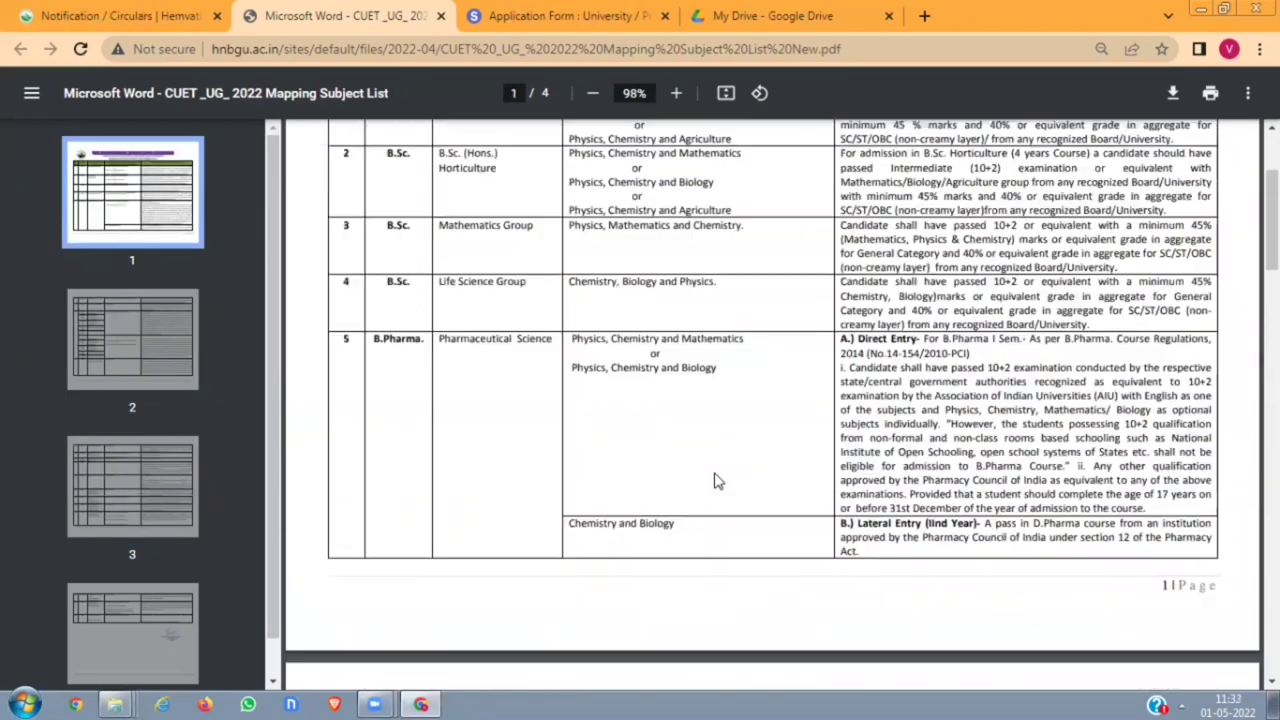
scroll(716, 481, down, 2)
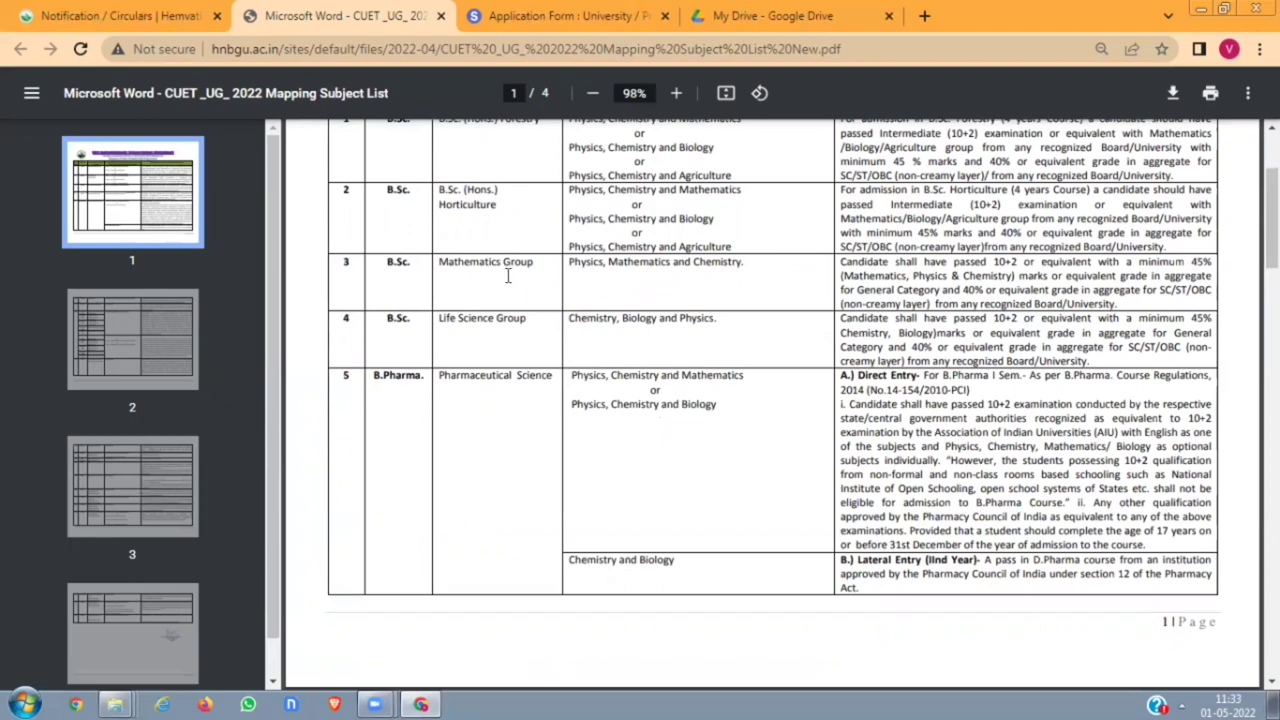
scroll(534, 286, down, 5)
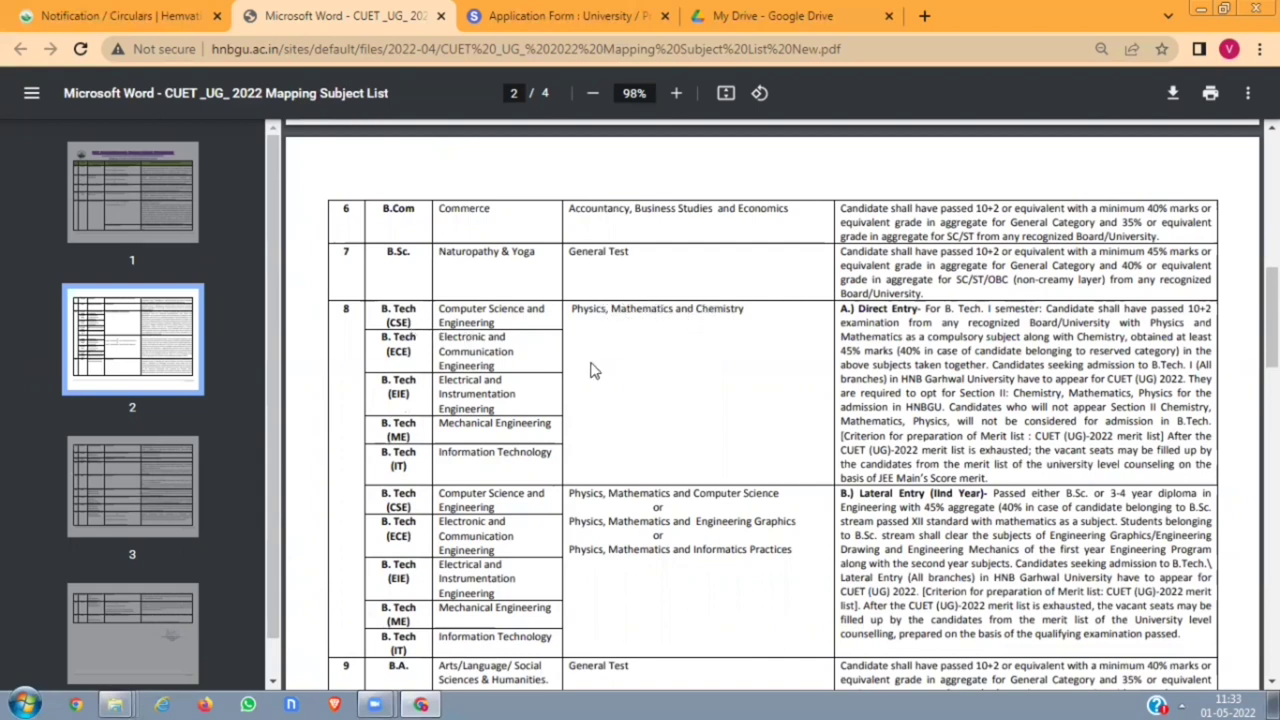
scroll(591, 368, up, 3)
scroll(591, 338, up, 3)
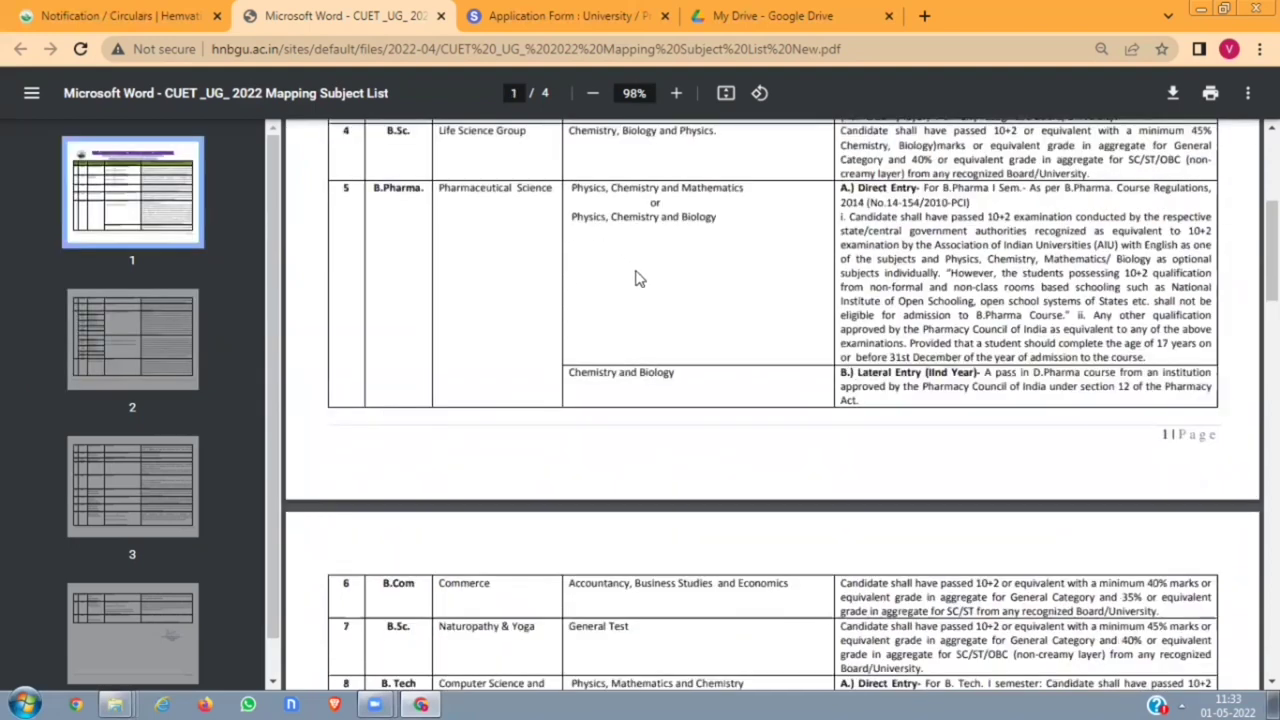
scroll(639, 279, down, 3)
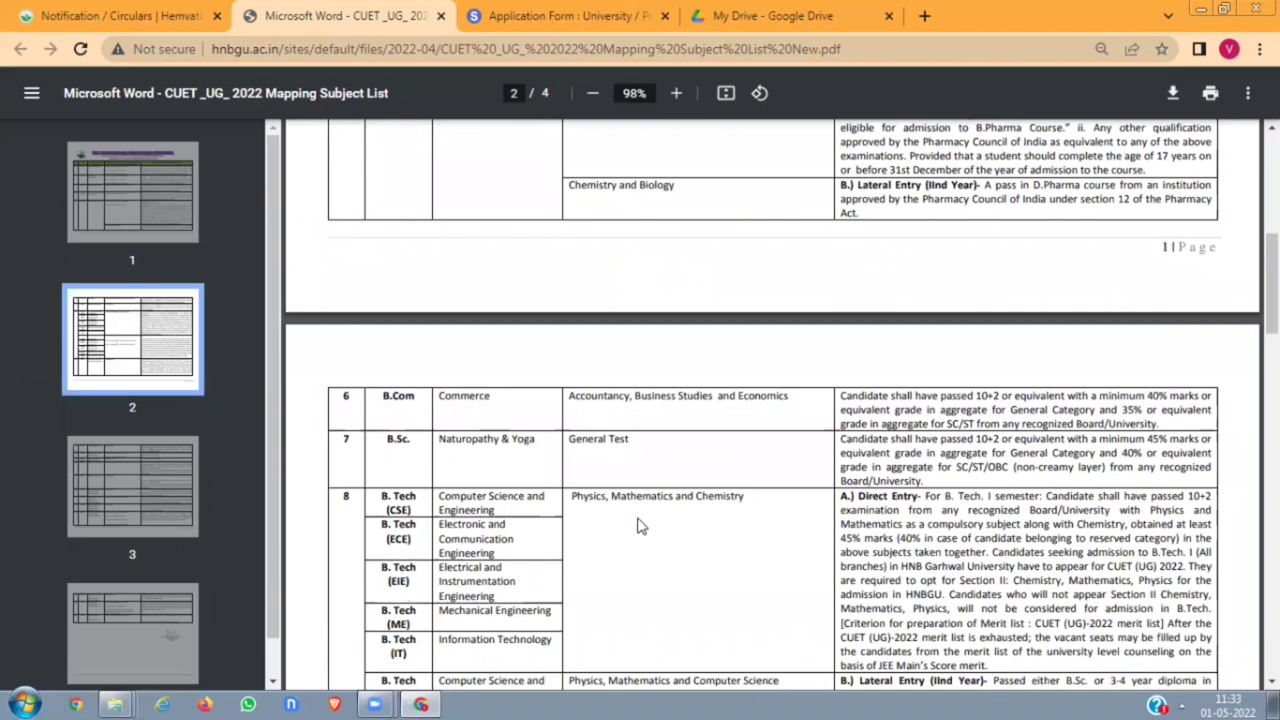
scroll(671, 493, down, 12)
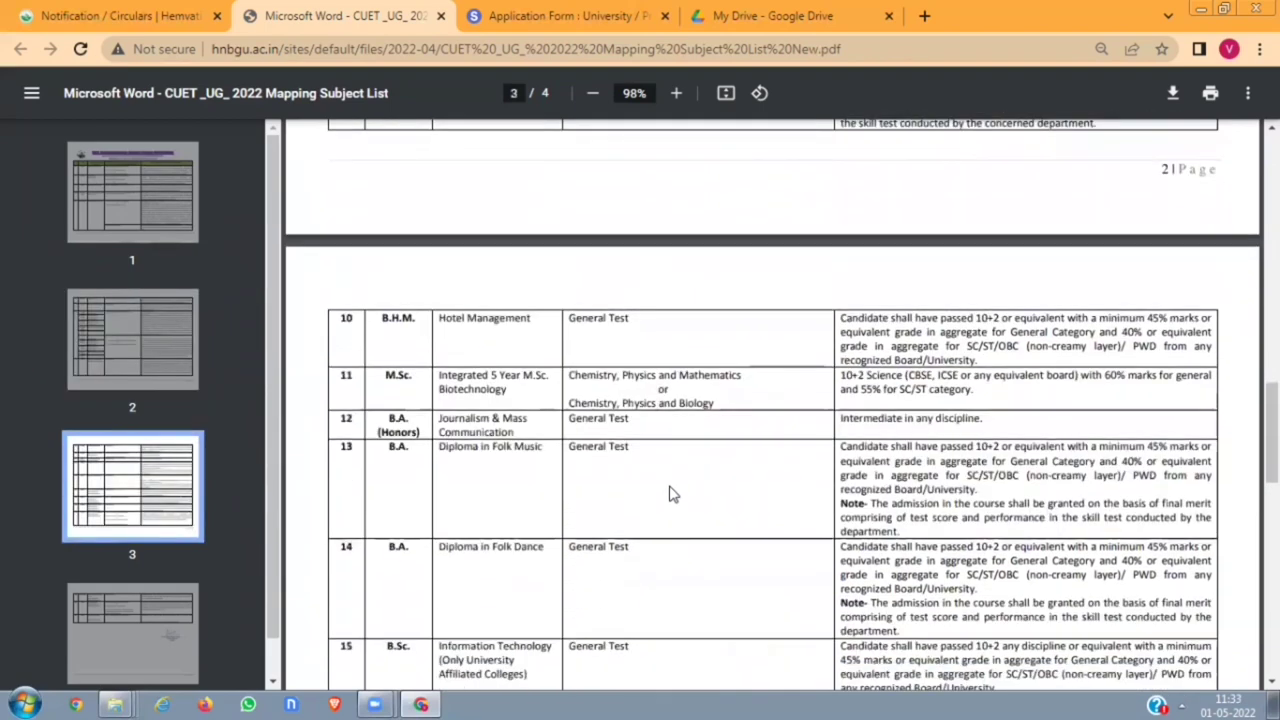
scroll(671, 493, down, 6)
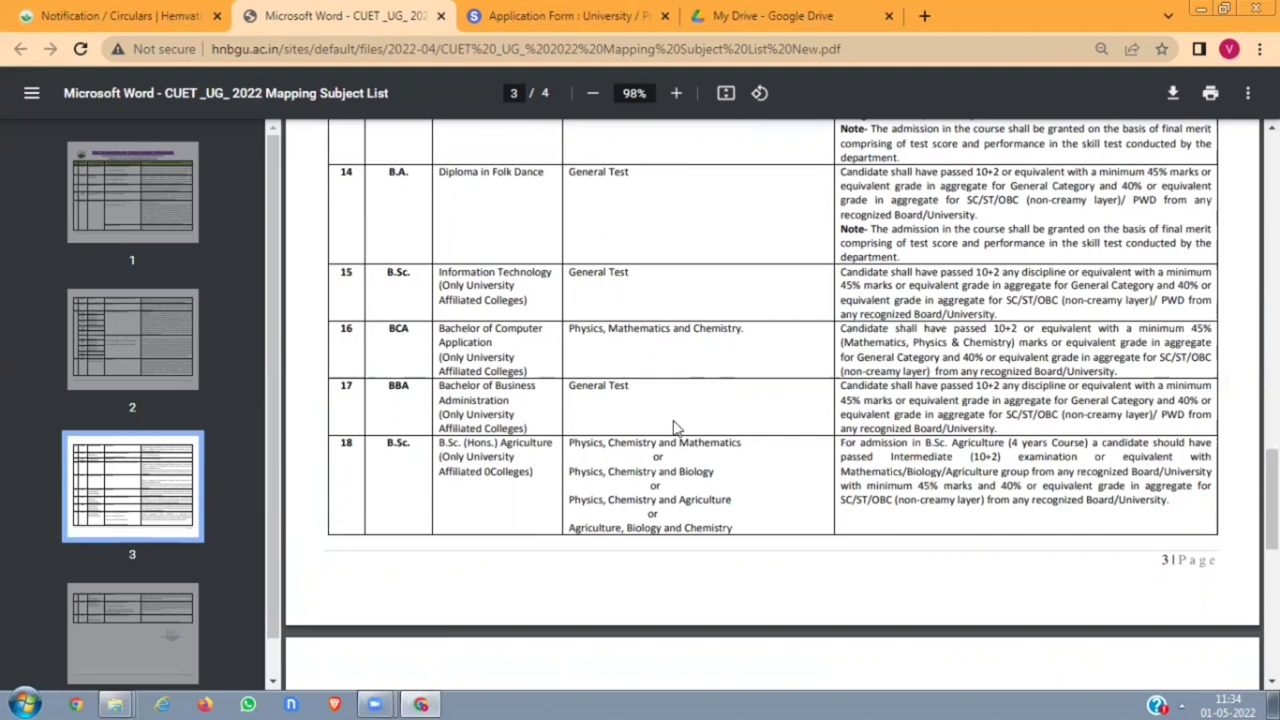
scroll(675, 425, up, 3)
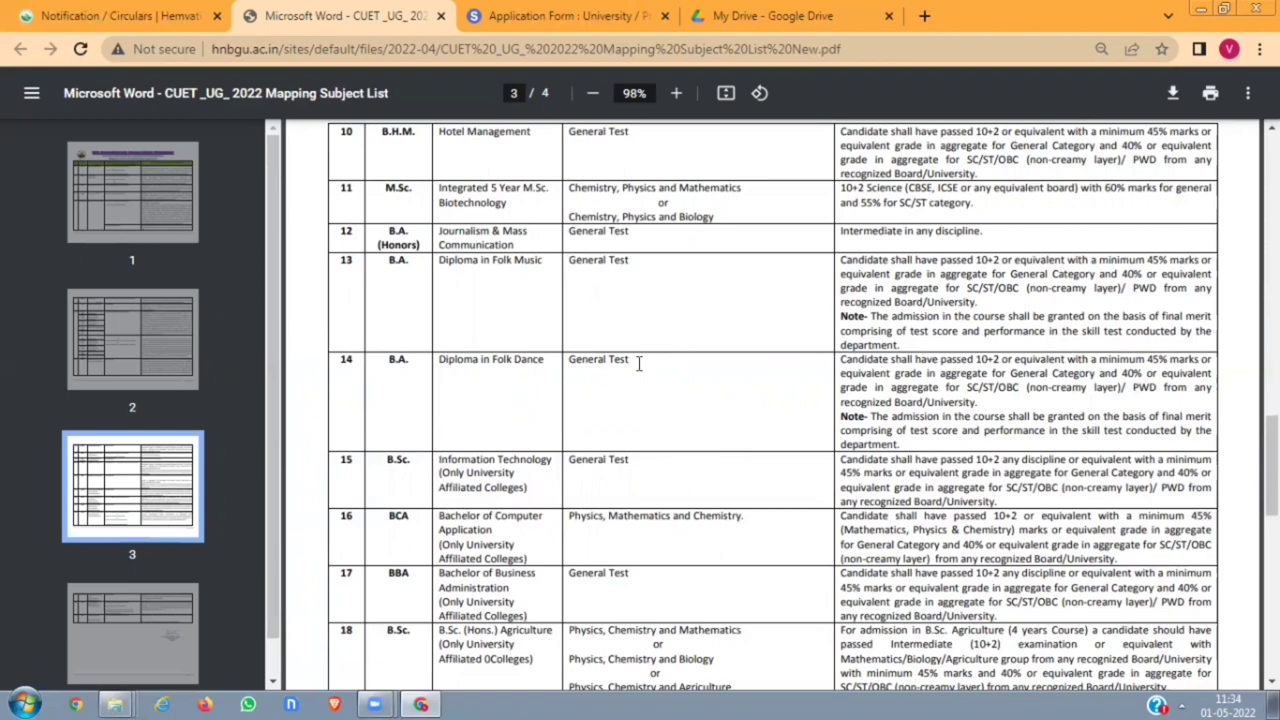
scroll(638, 364, up, 2)
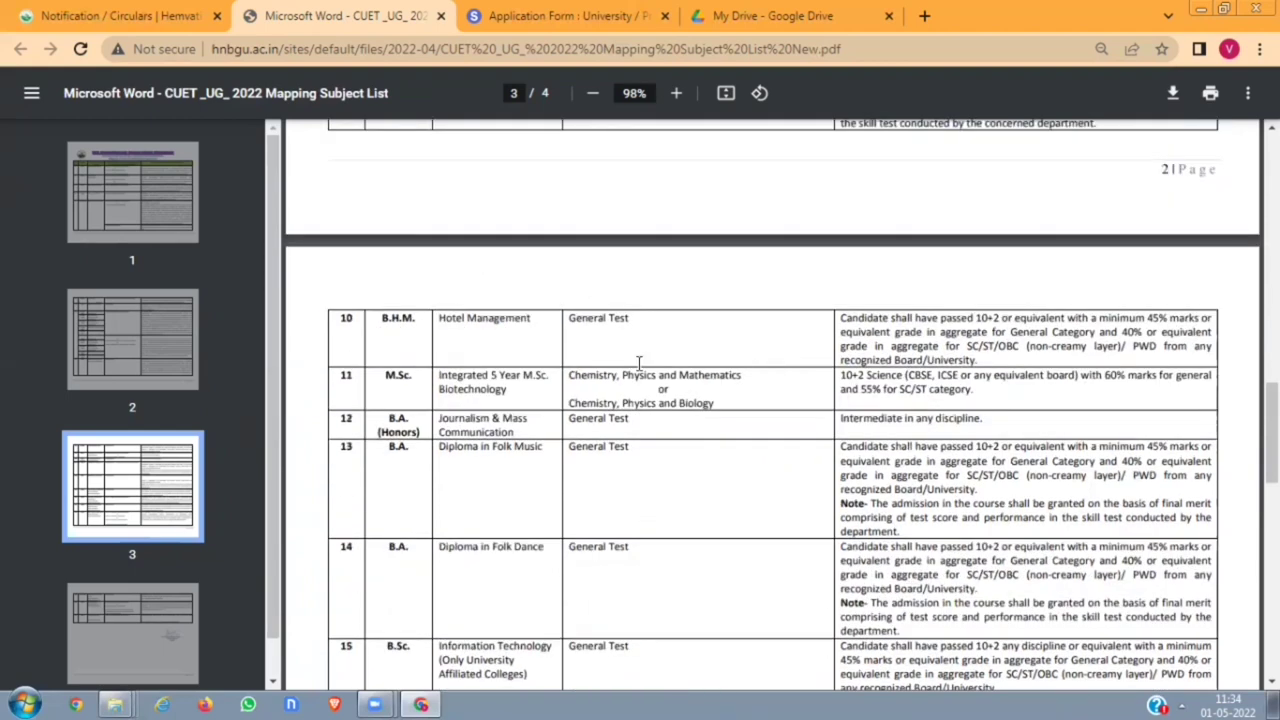
scroll(638, 364, down, 12)
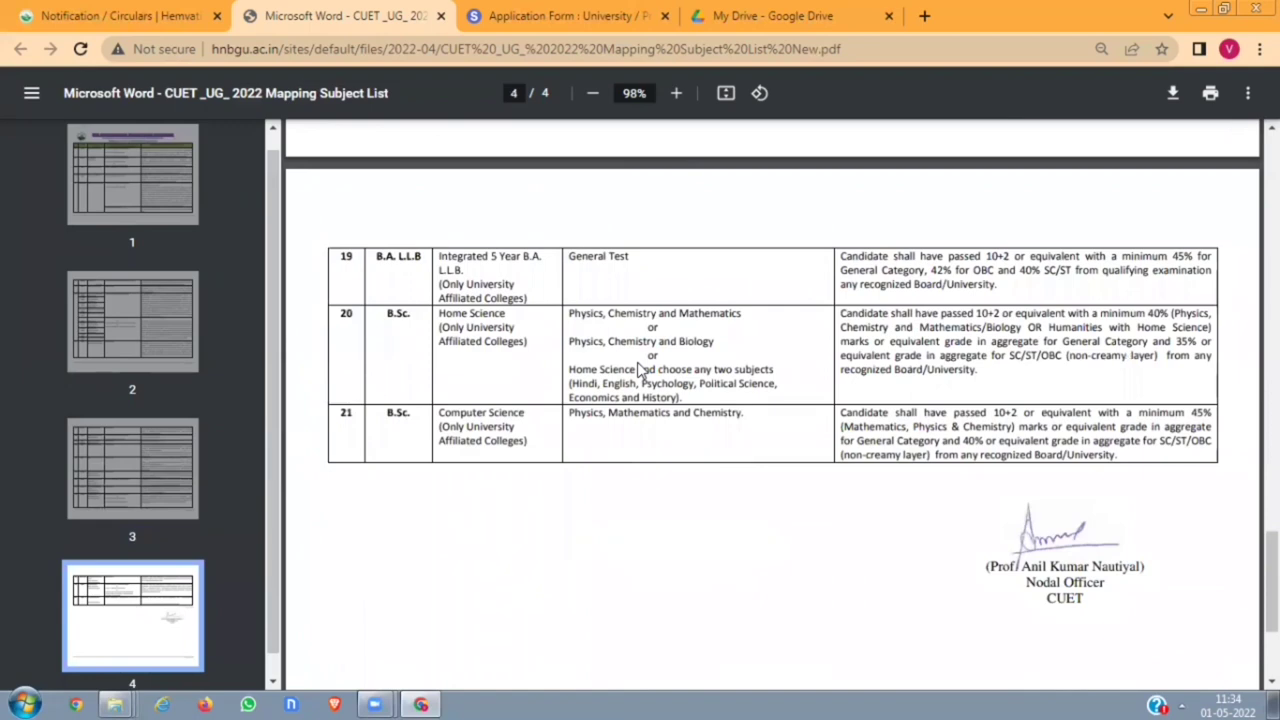
scroll(638, 368, up, 3)
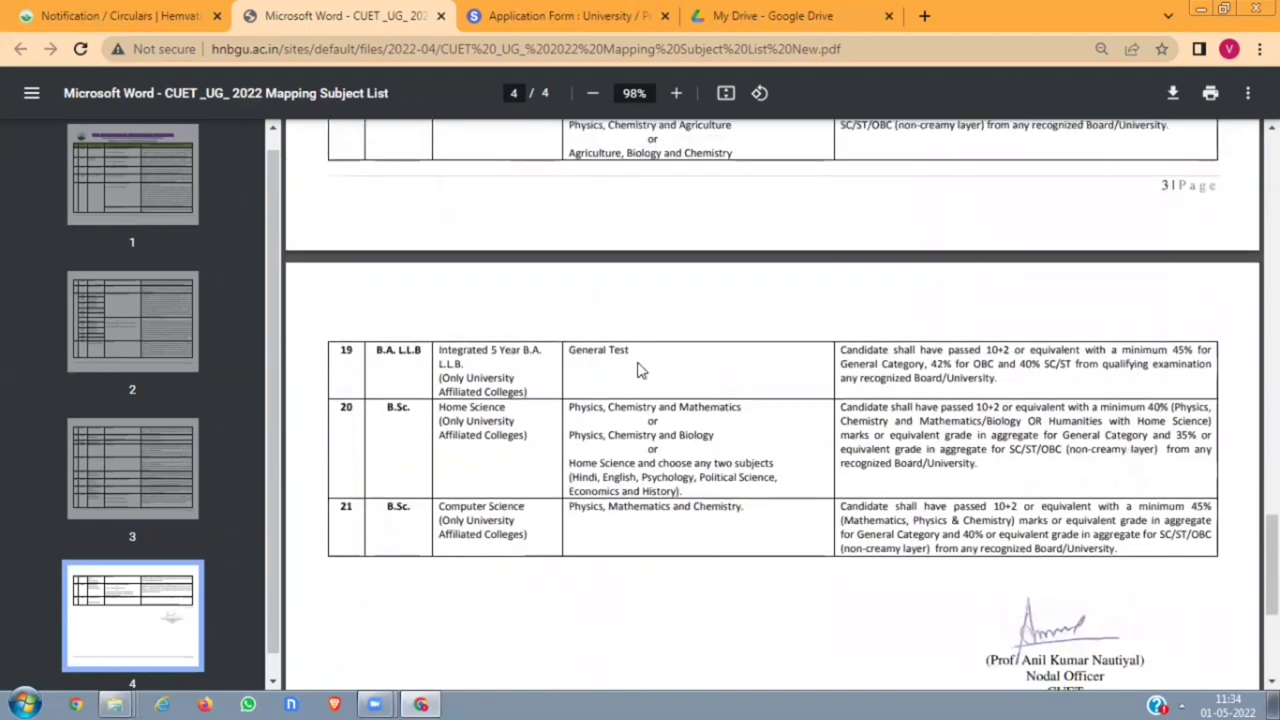
scroll(638, 368, up, 2)
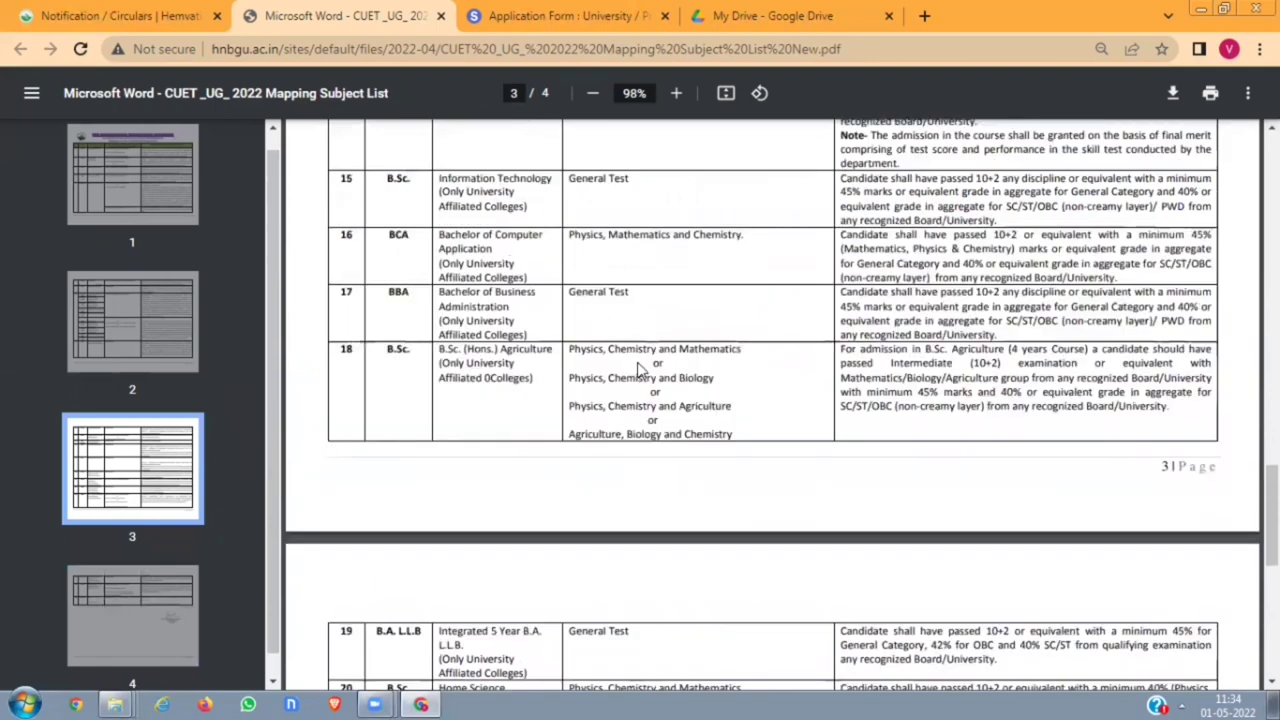
scroll(743, 367, up, 2)
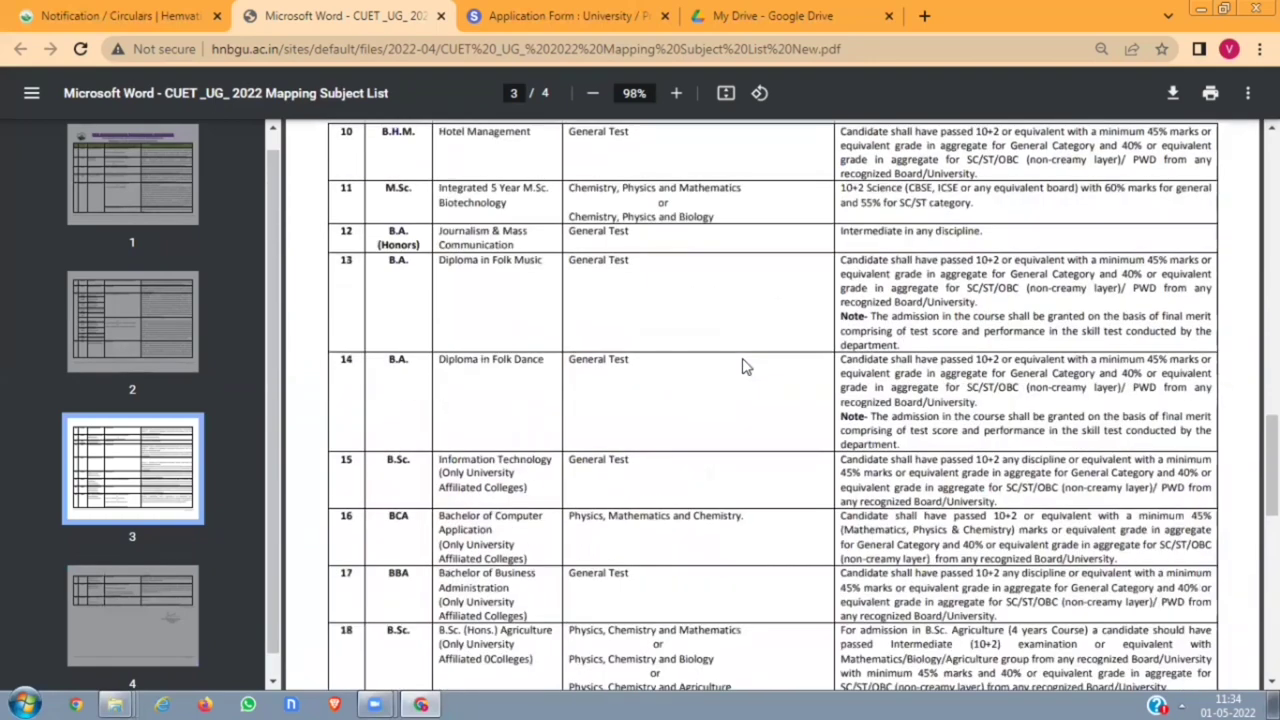
scroll(743, 367, up, 1)
scroll(743, 367, up, 5)
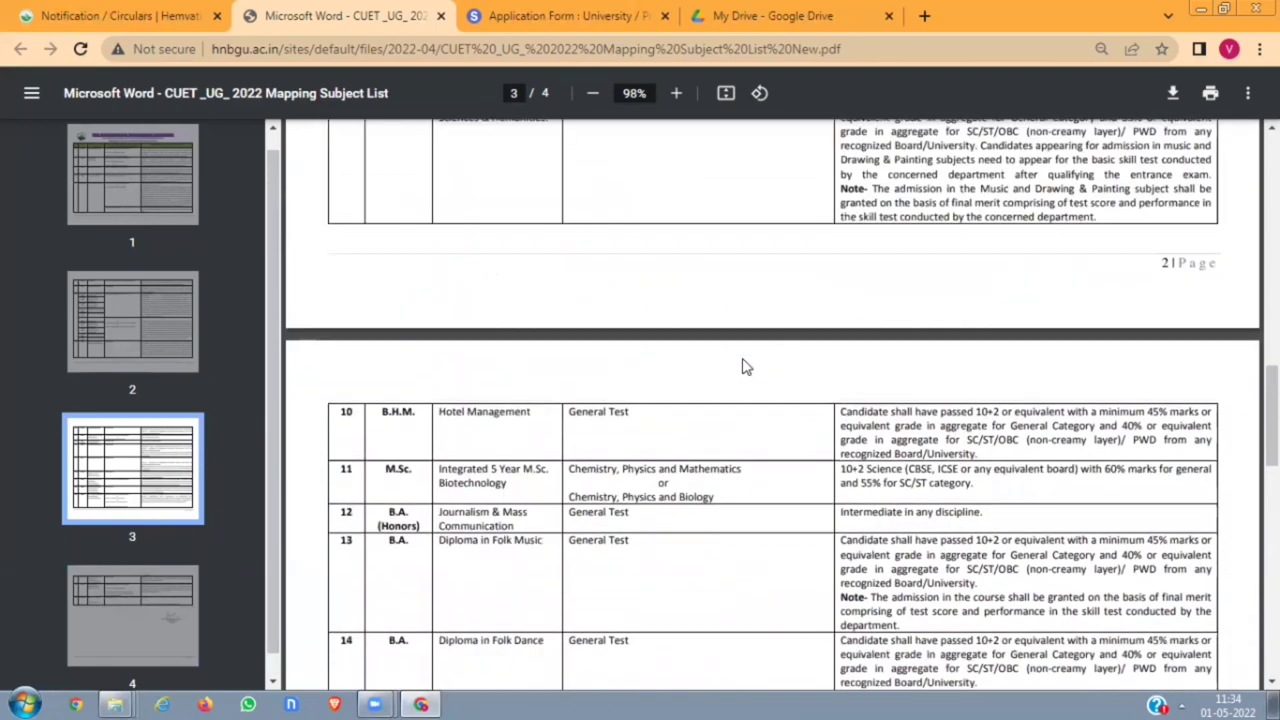
scroll(743, 367, up, 10)
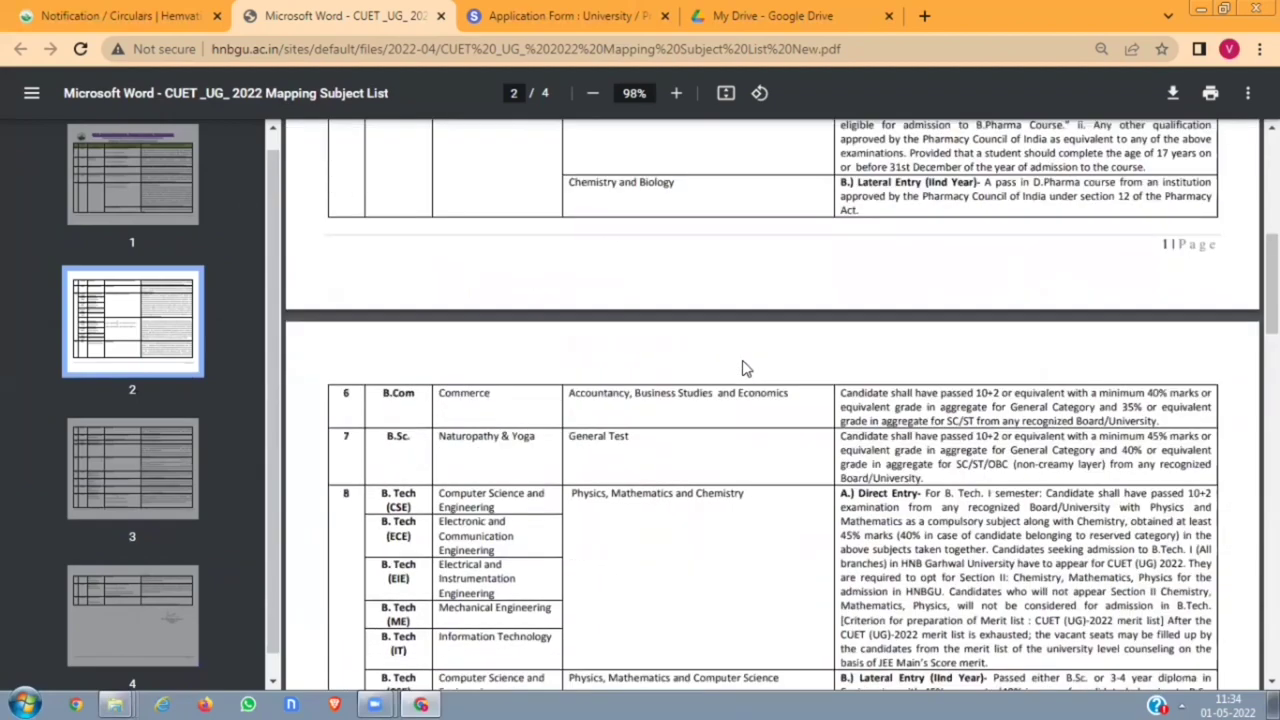
scroll(743, 367, up, 2)
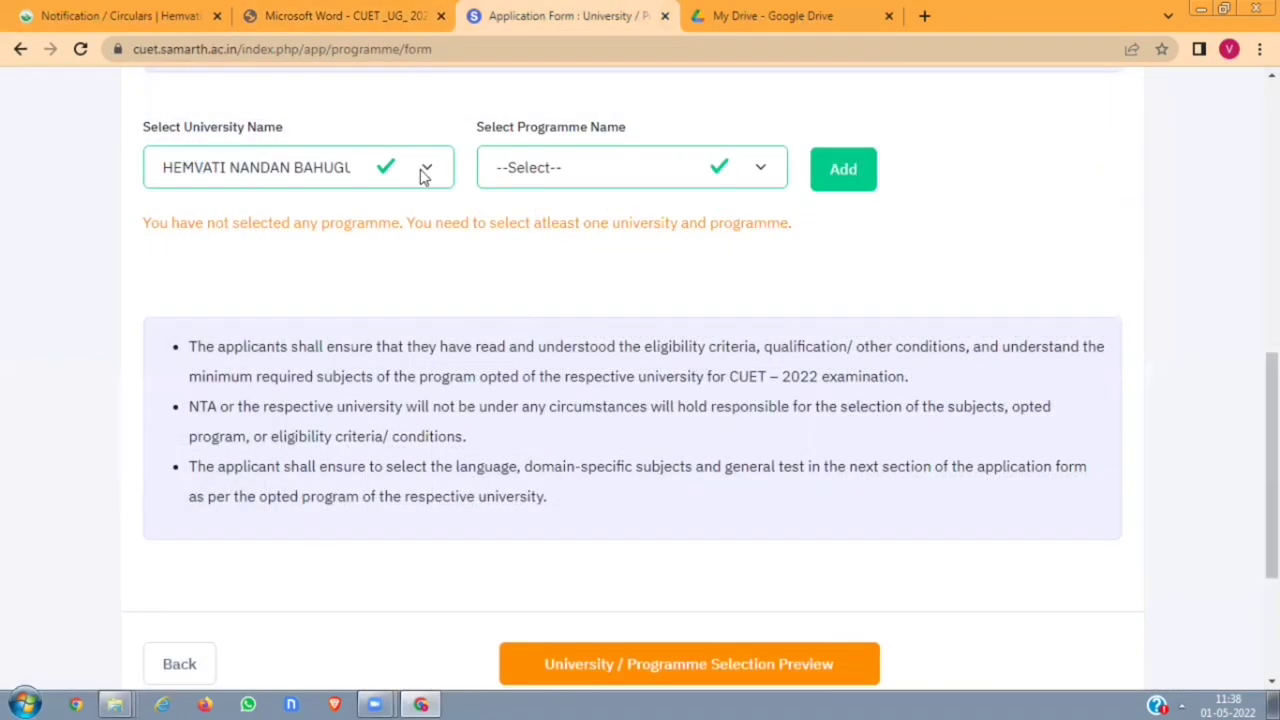
Add B.Tech (EIE) Electrical and Instrumentation Engineering and B.Sc. Mathematics Group as HNBGU programmes.
click(428, 174)
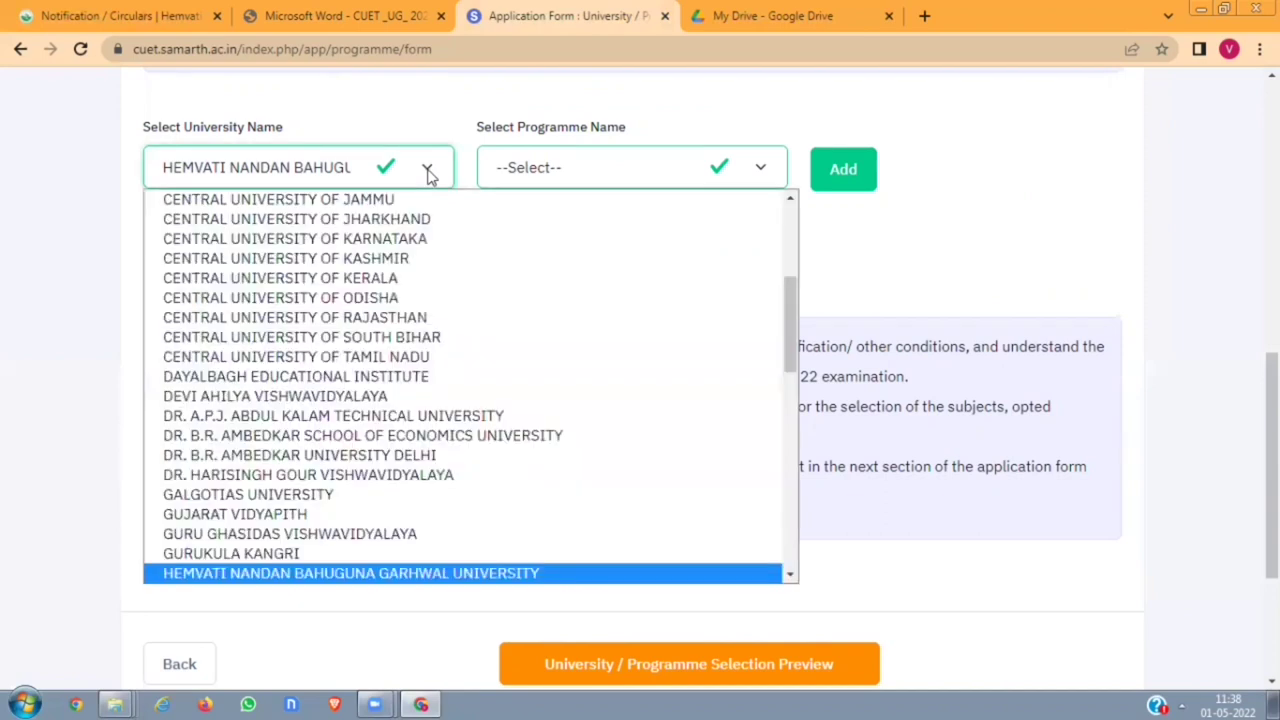
drag(786, 320, 791, 249)
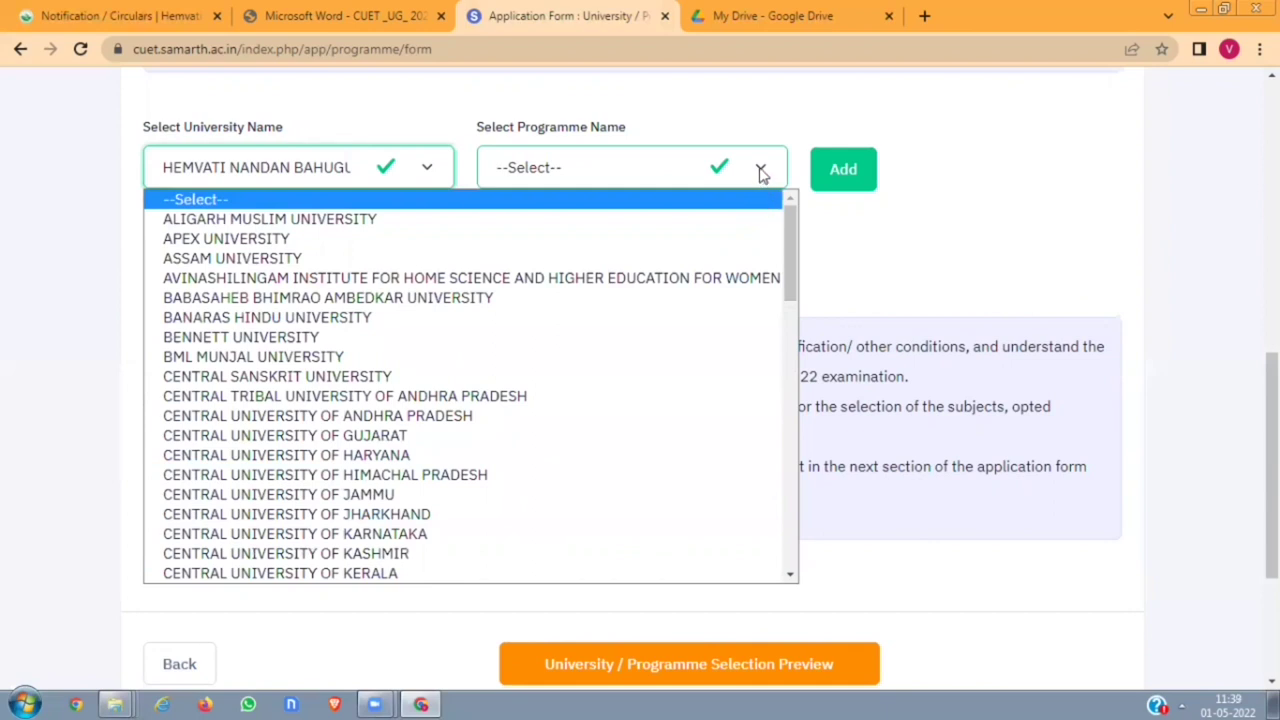
click(836, 110)
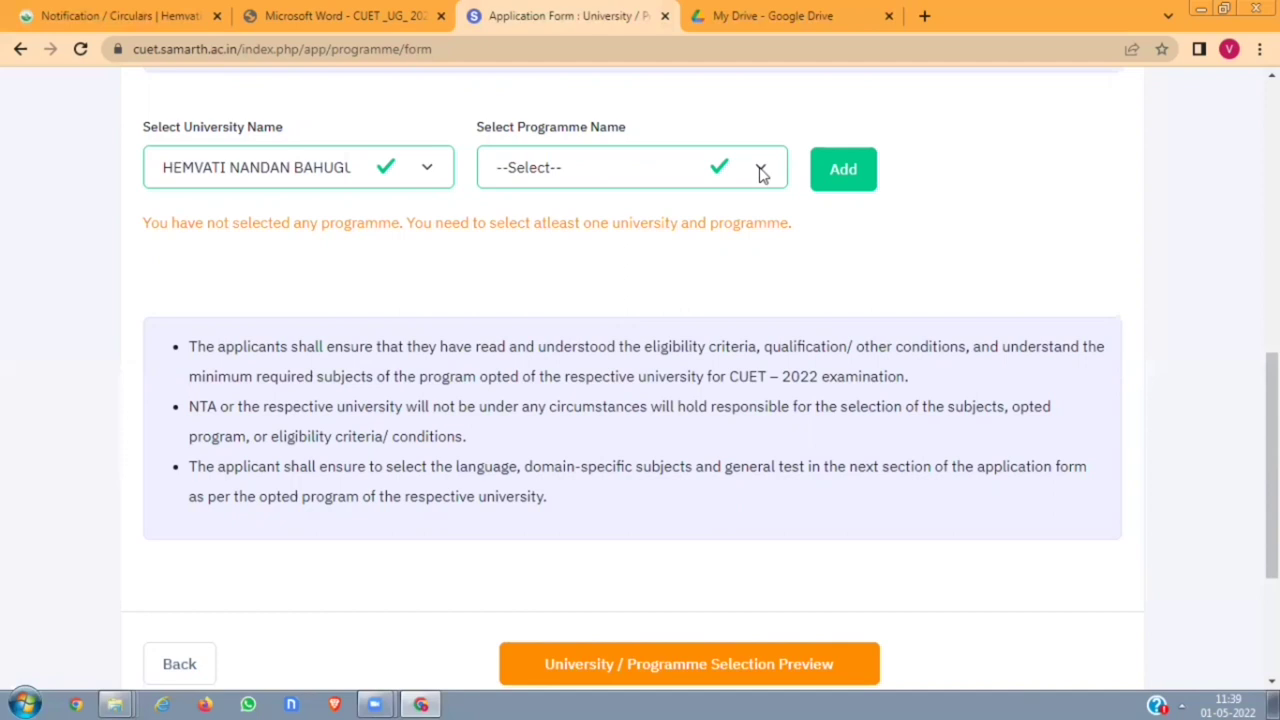
click(760, 174)
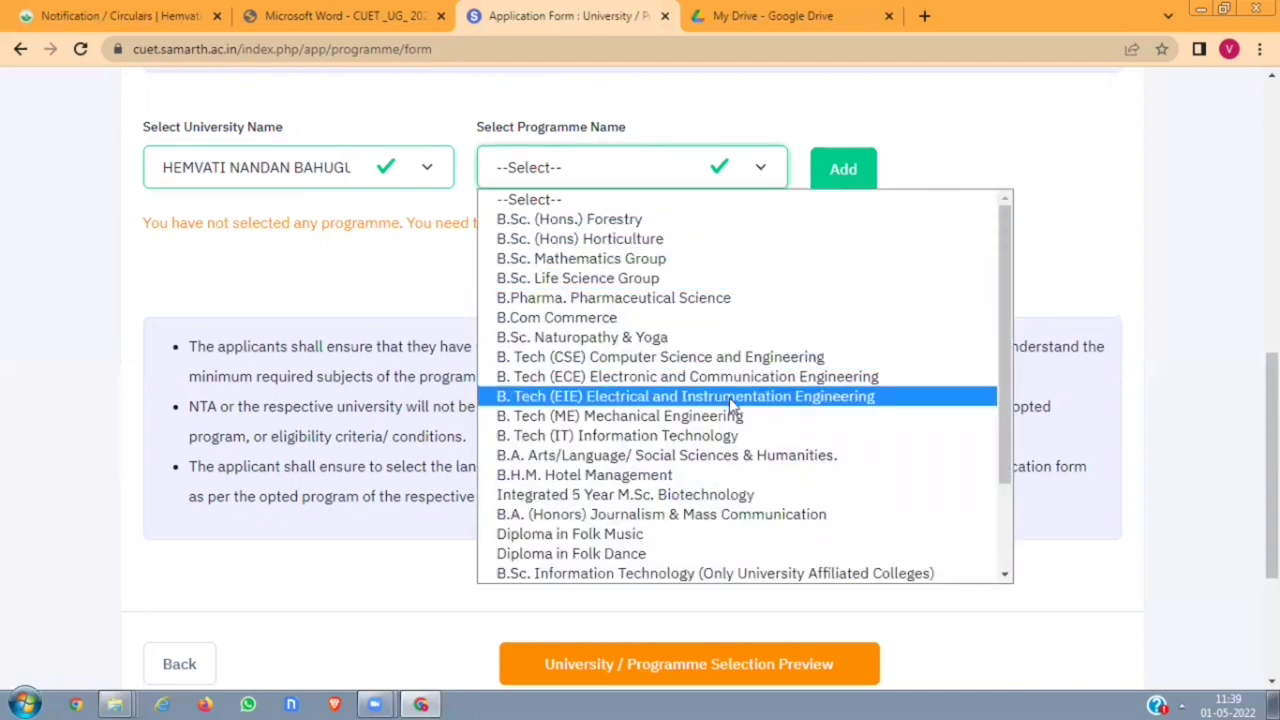
click(733, 398)
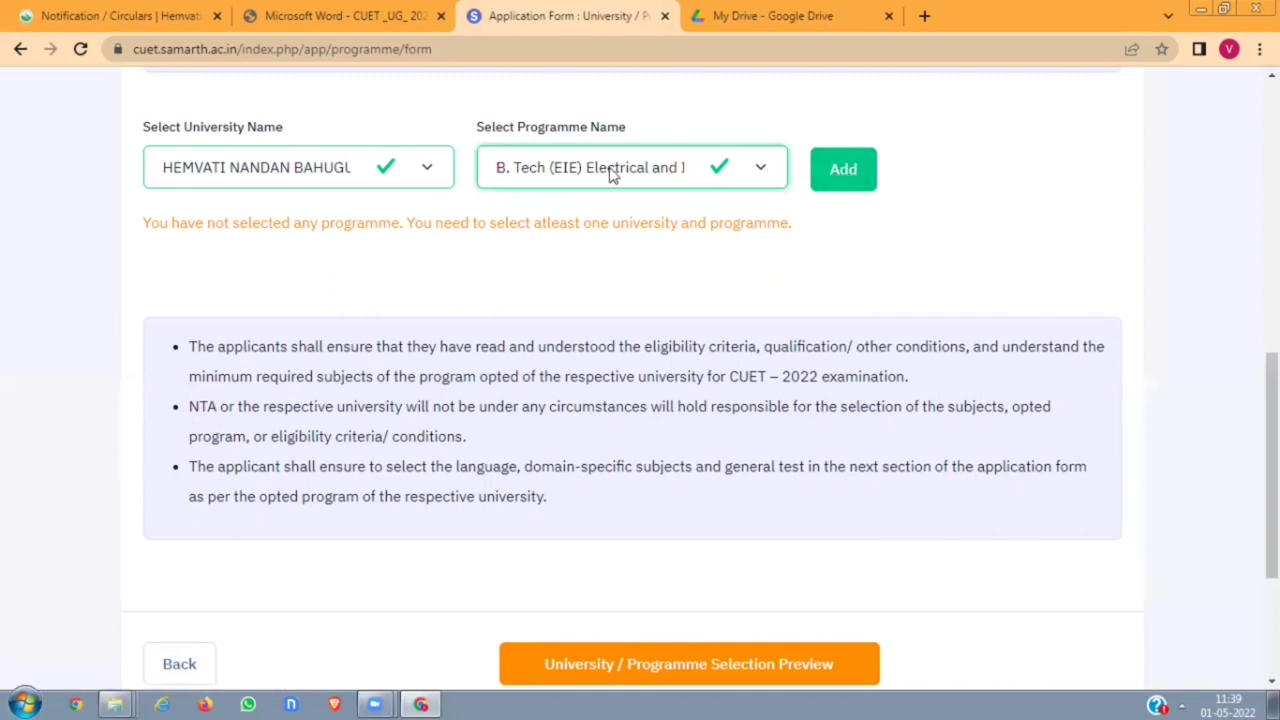
click(840, 170)
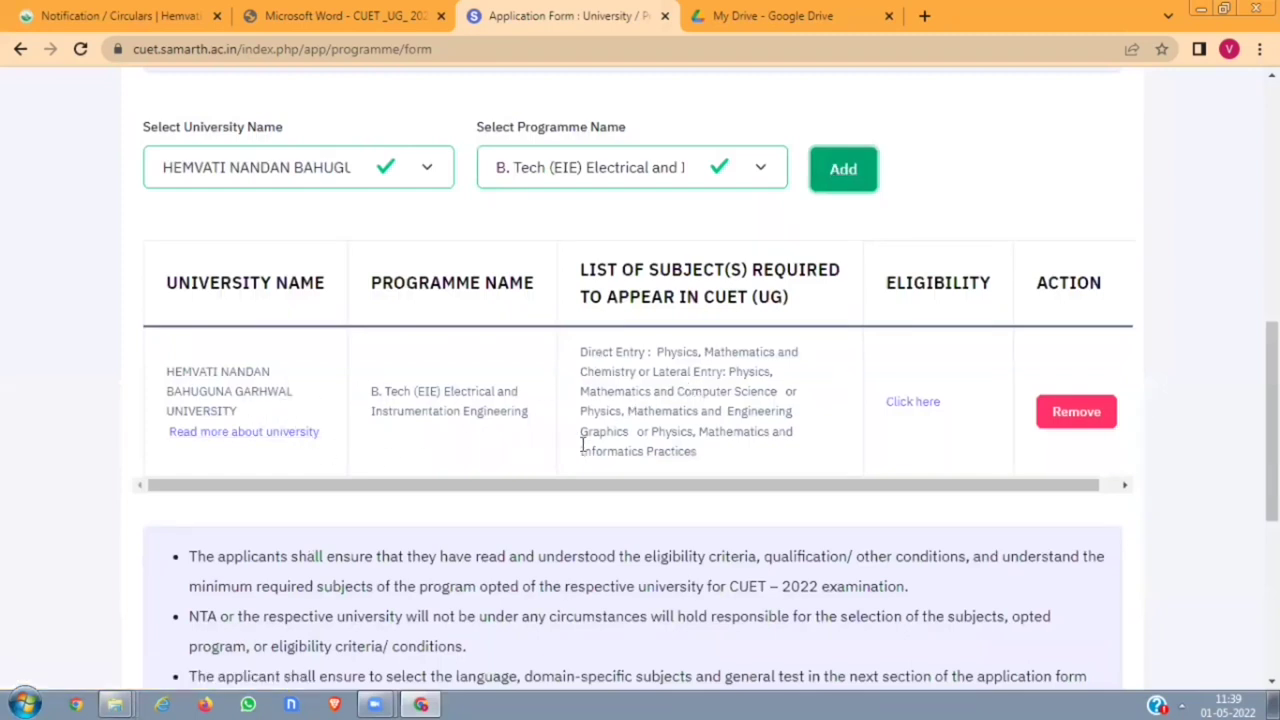
click(762, 170)
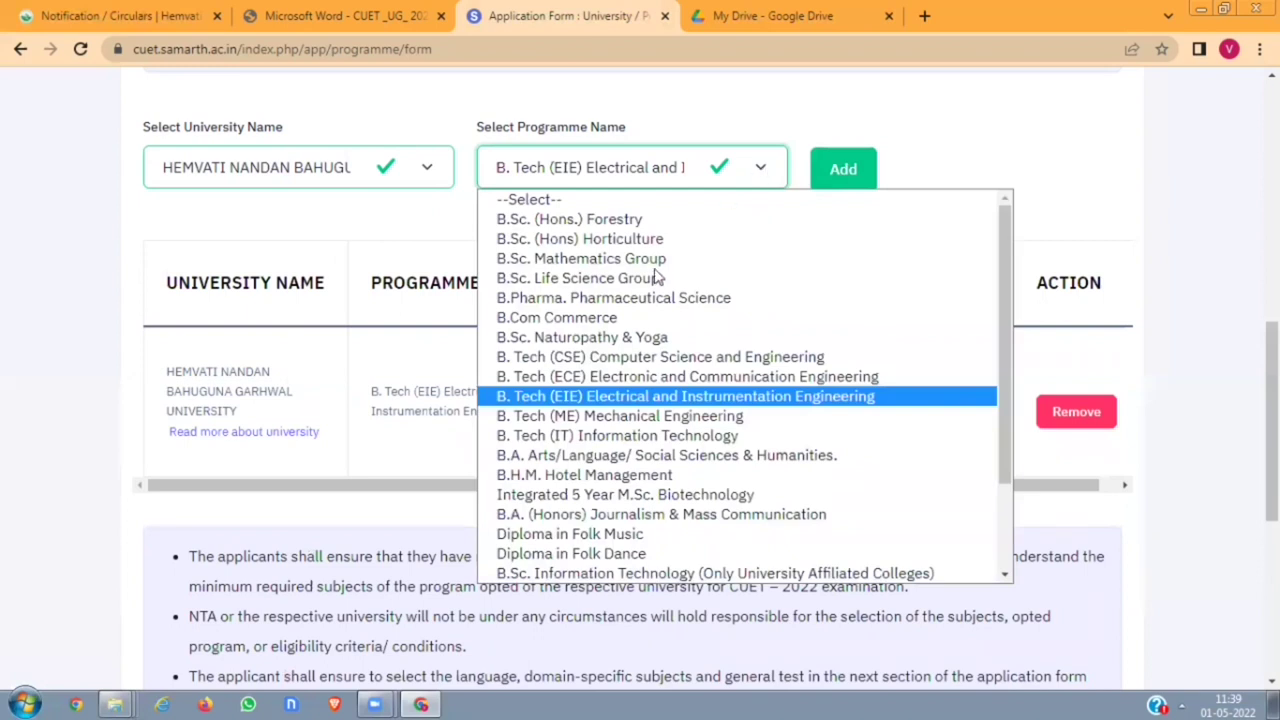
click(601, 260)
click(843, 171)
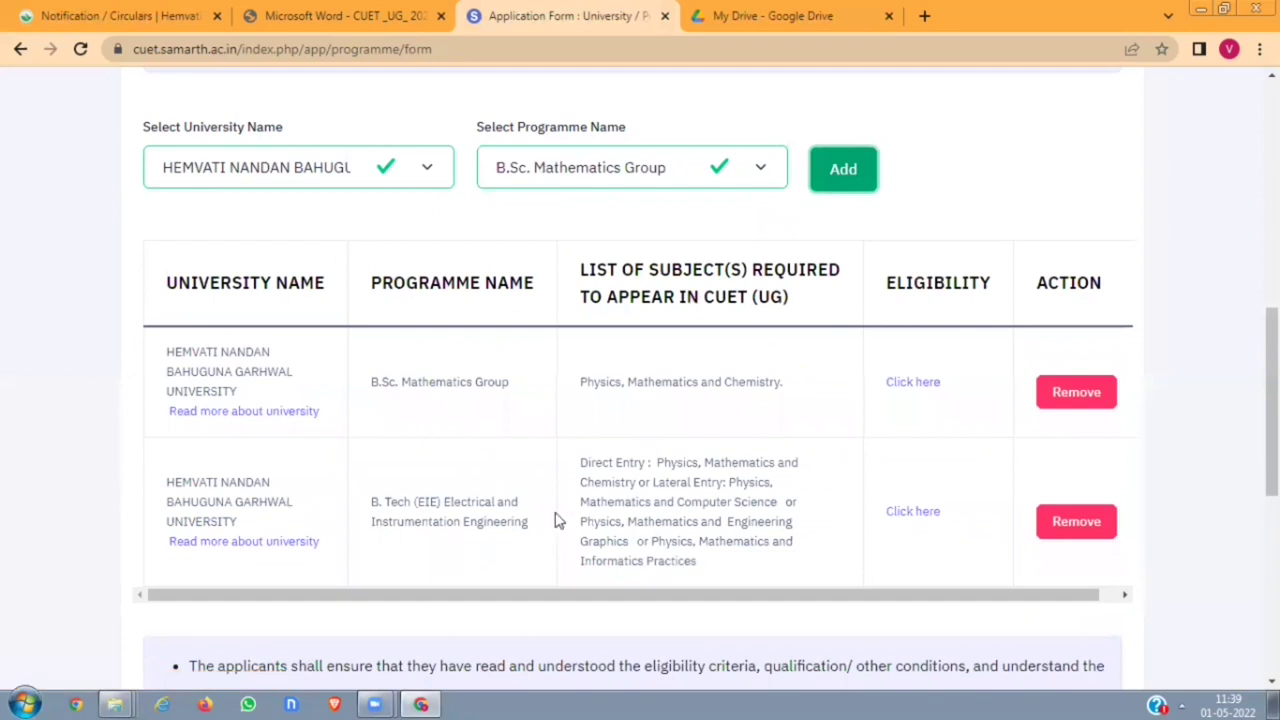
Add B.Com Commerce and B.A. Arts/Language/ Social Sciences & Humanities to the programme table.
click(763, 172)
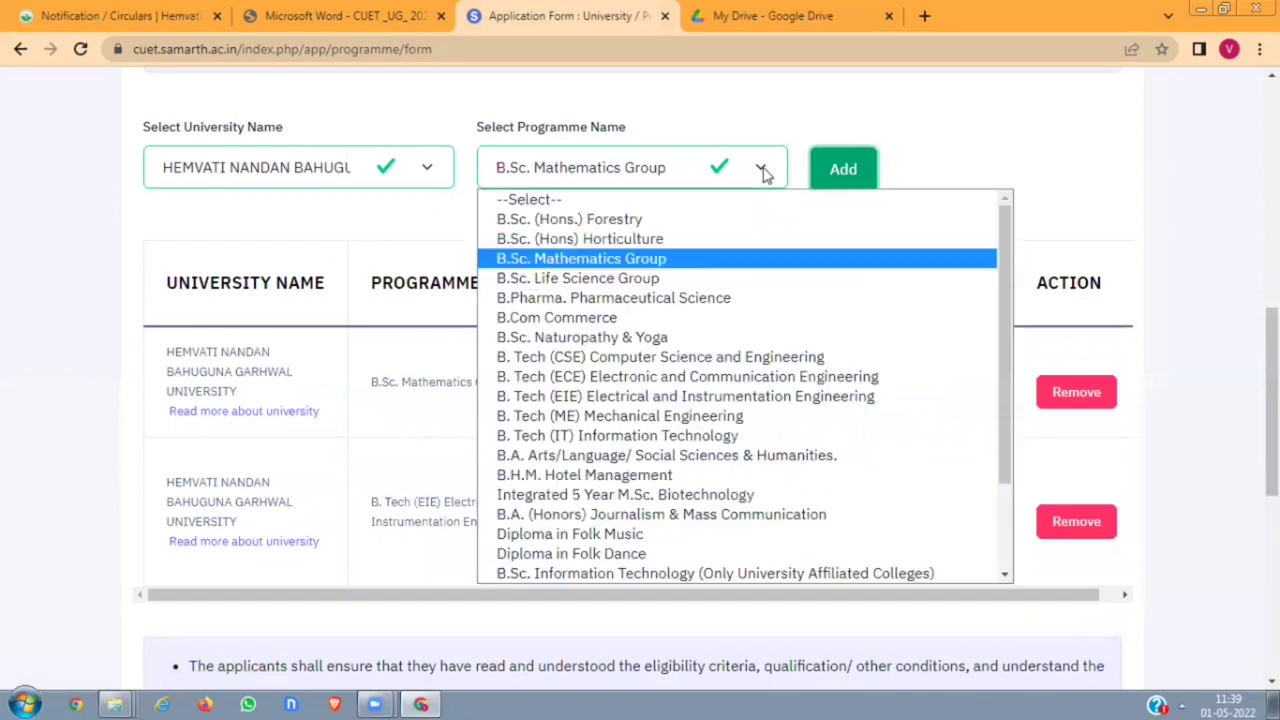
click(592, 318)
click(843, 180)
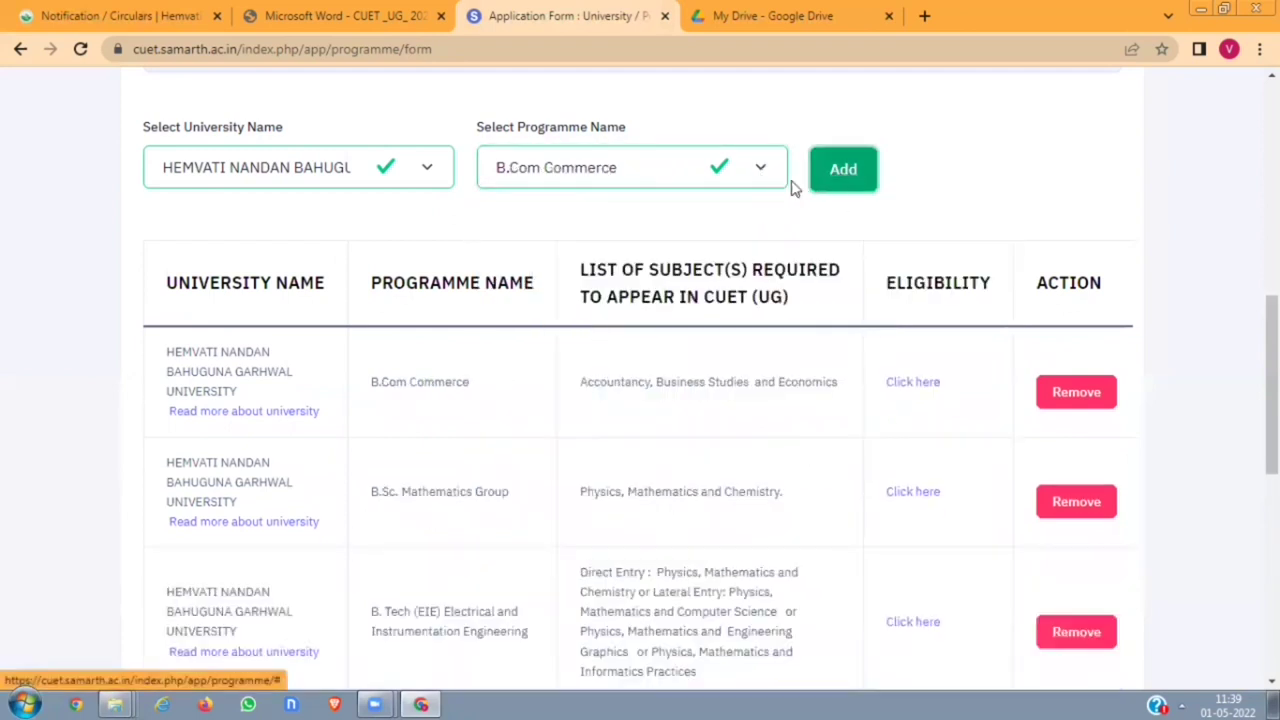
click(763, 172)
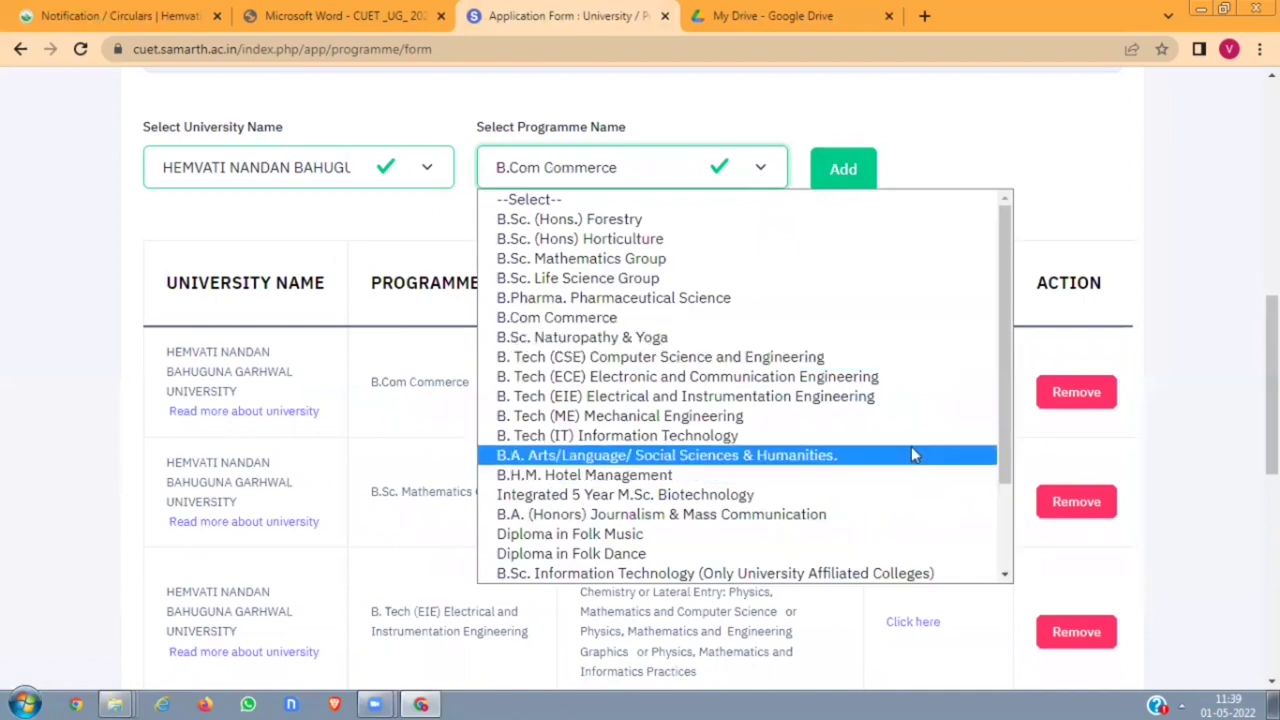
click(700, 455)
click(845, 170)
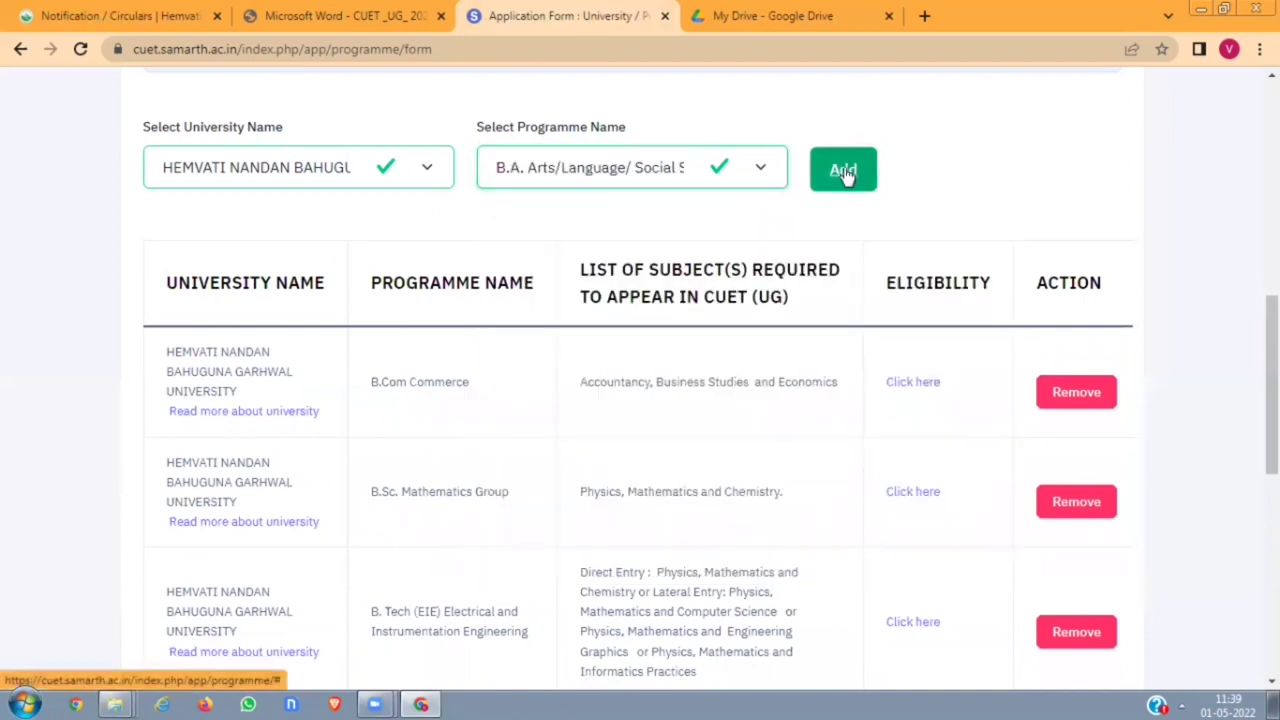
scroll(640, 400, down, 3)
scroll(640, 400, up, 3)
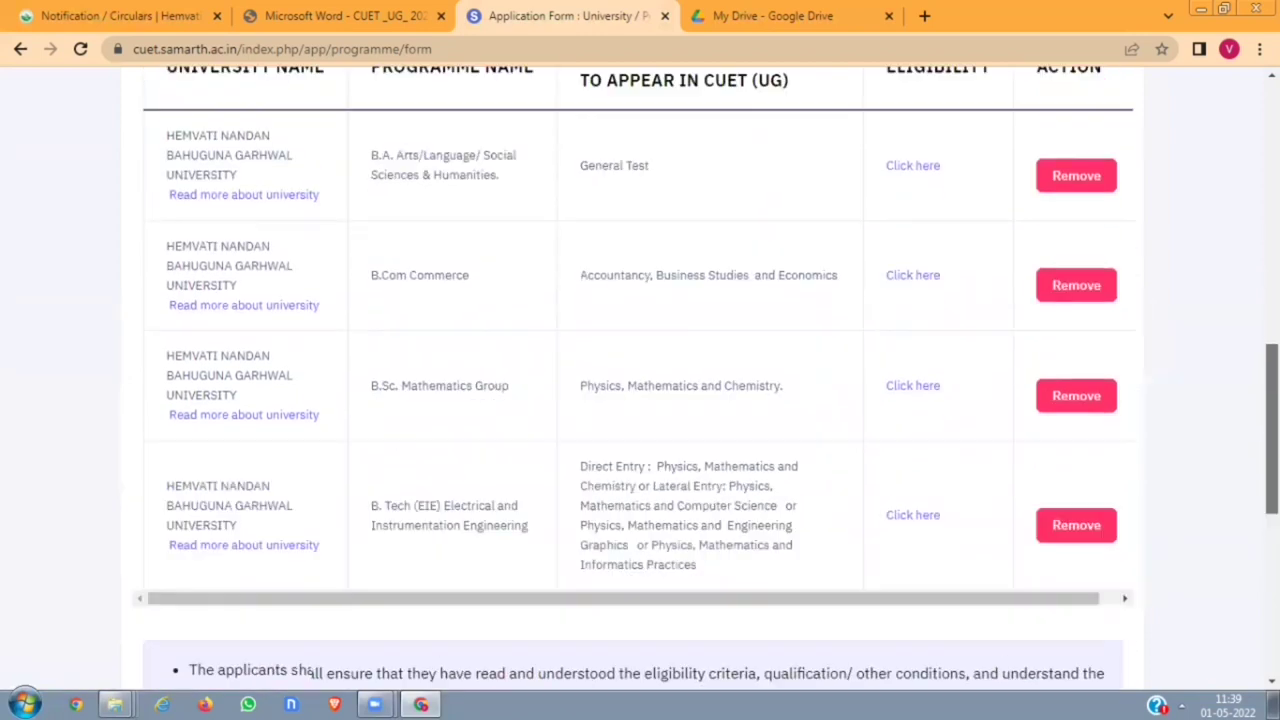
scroll(640, 400, down, 4)
scroll(640, 400, up, 3)
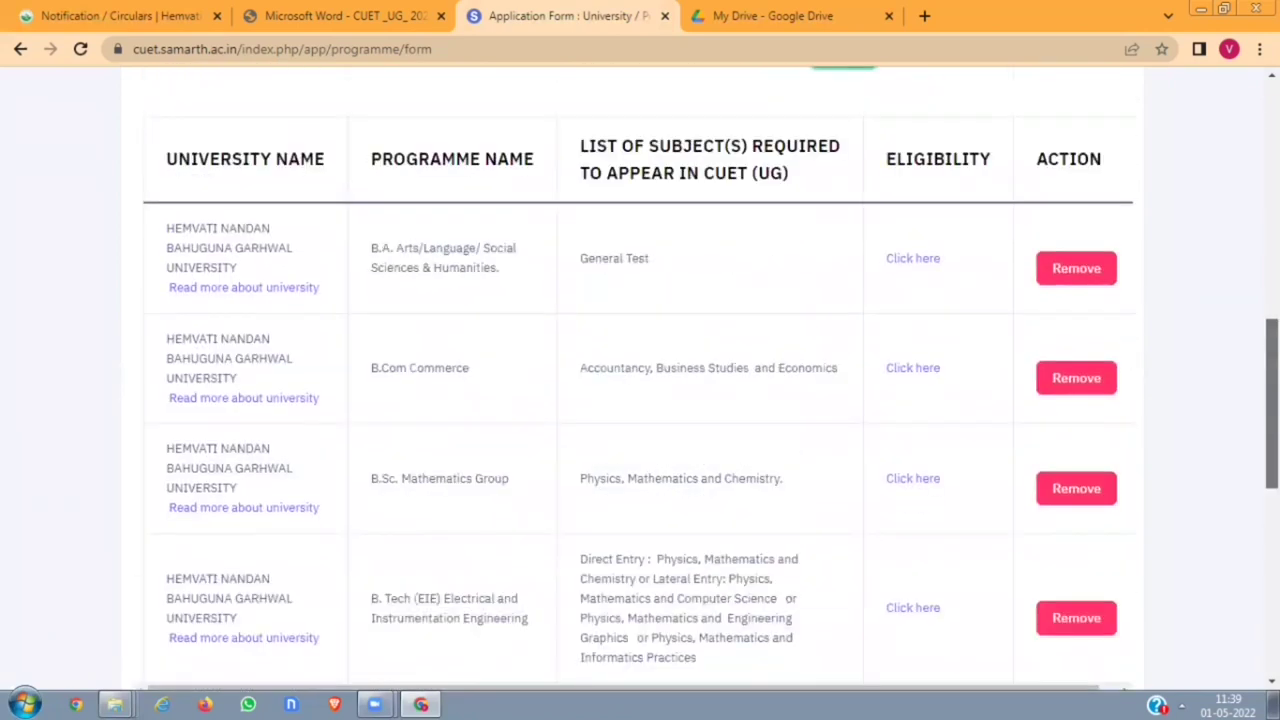
scroll(640, 400, down, 6)
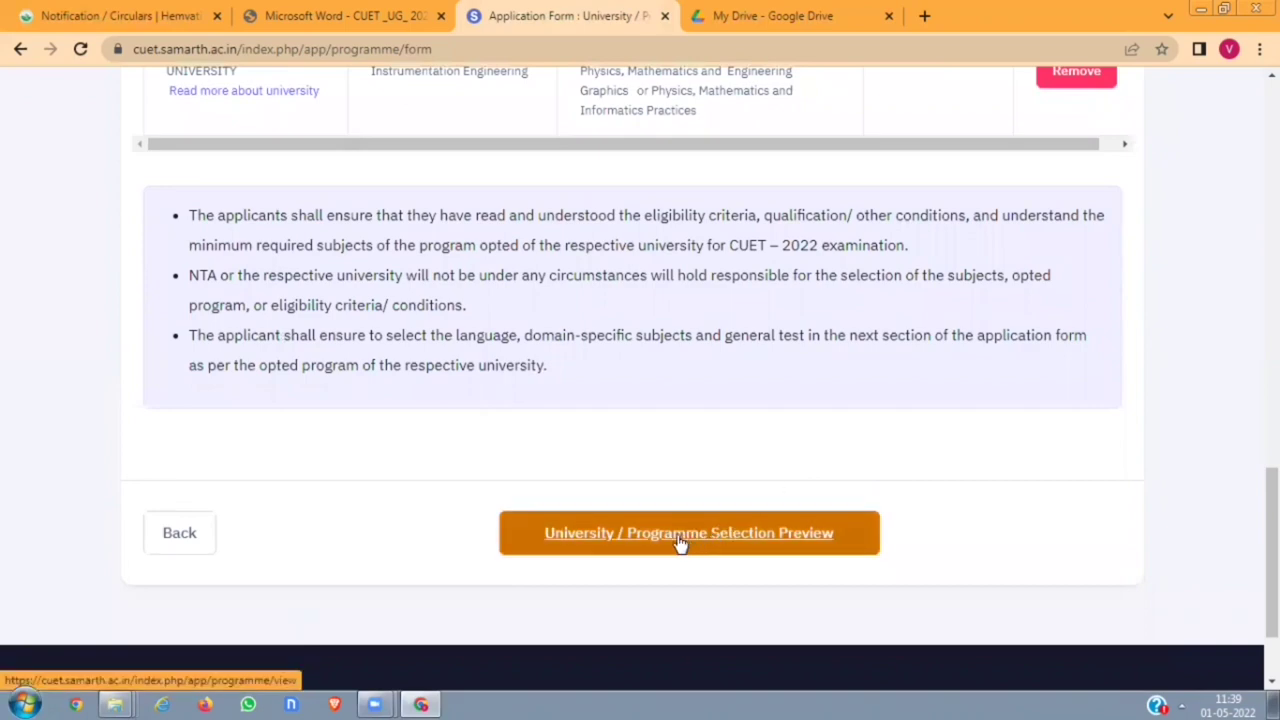
Open the University / Programme Selection preview and look over the four HNBGU programmes.
click(680, 538)
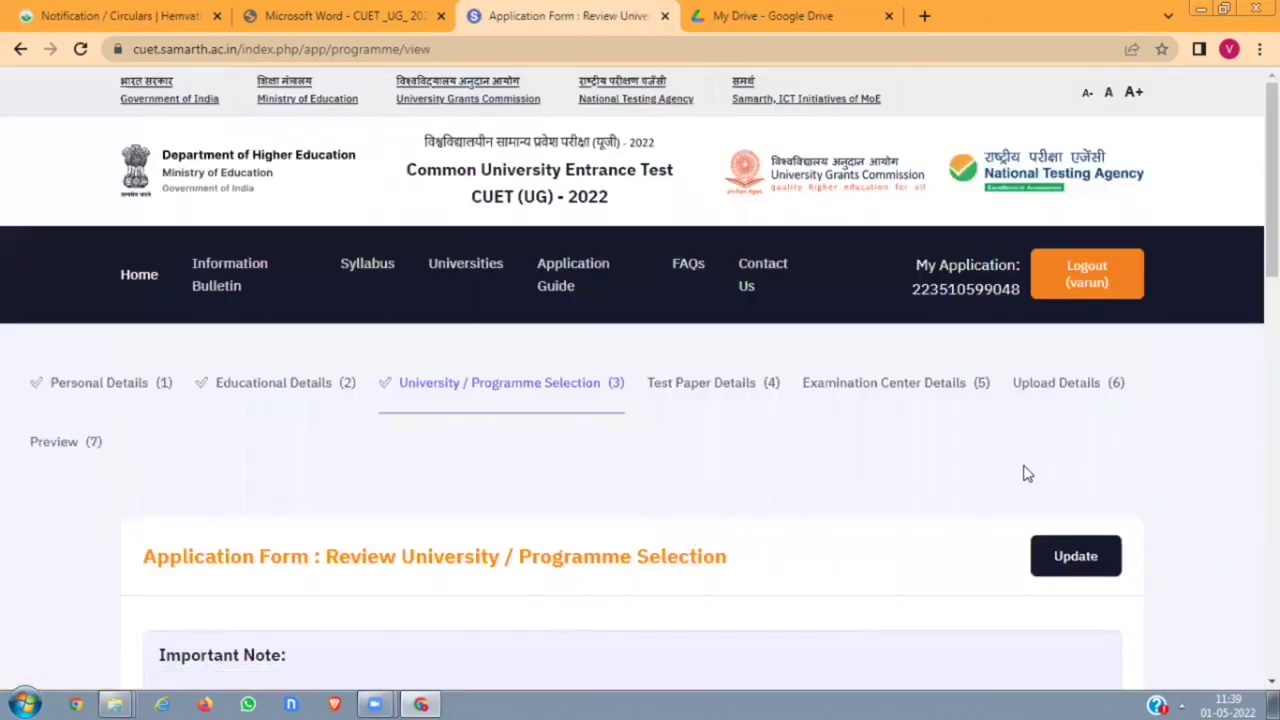
scroll(1027, 473, down, 3)
scroll(1016, 453, down, 6)
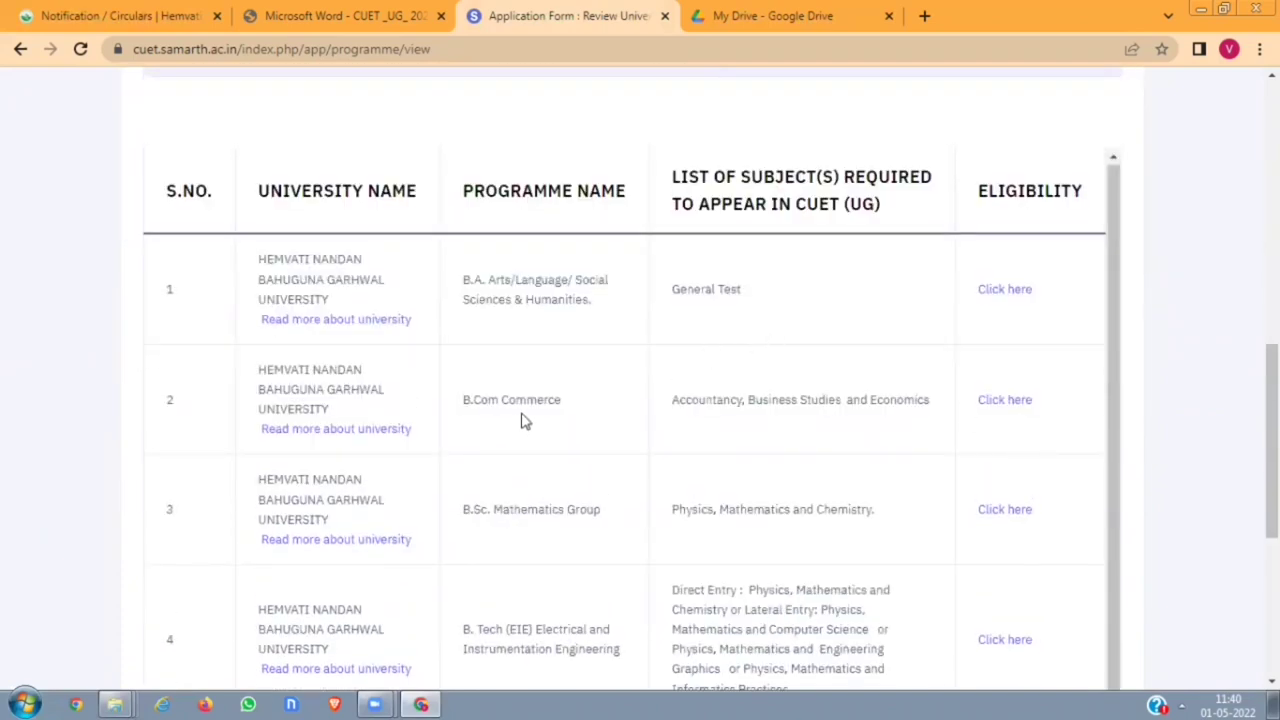
scroll(580, 420, down, 2)
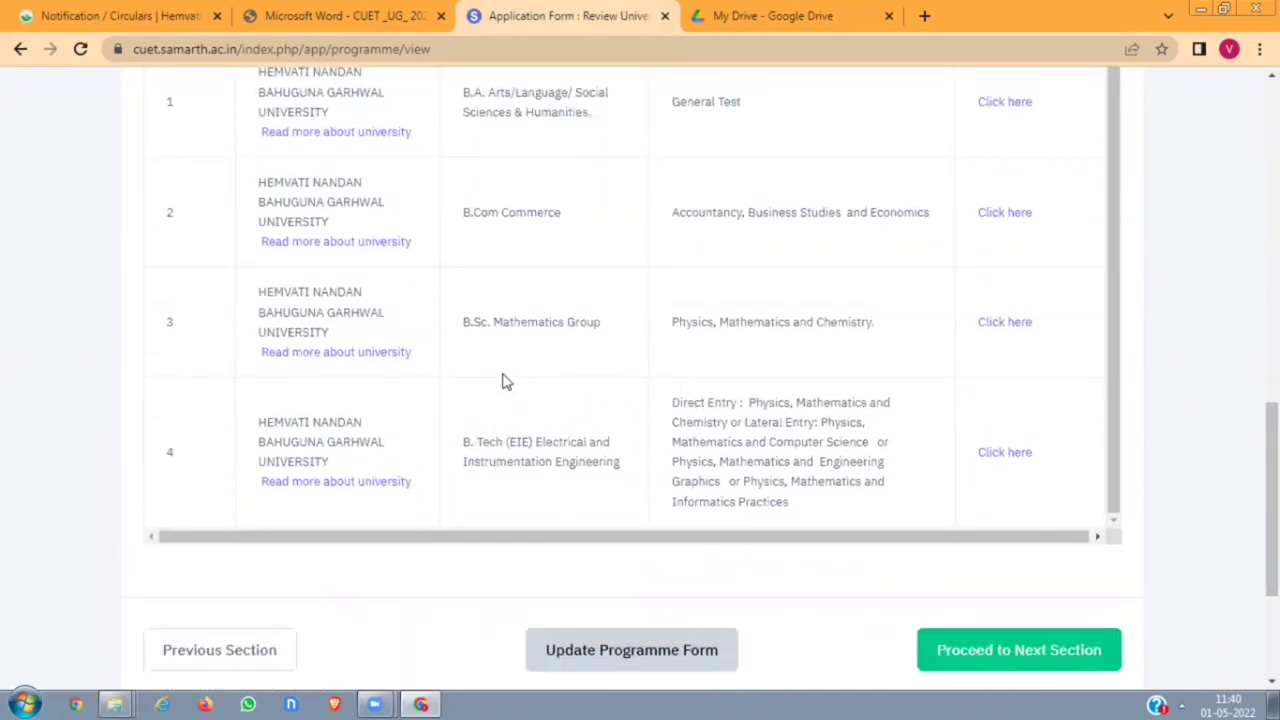
scroll(528, 340, up, 2)
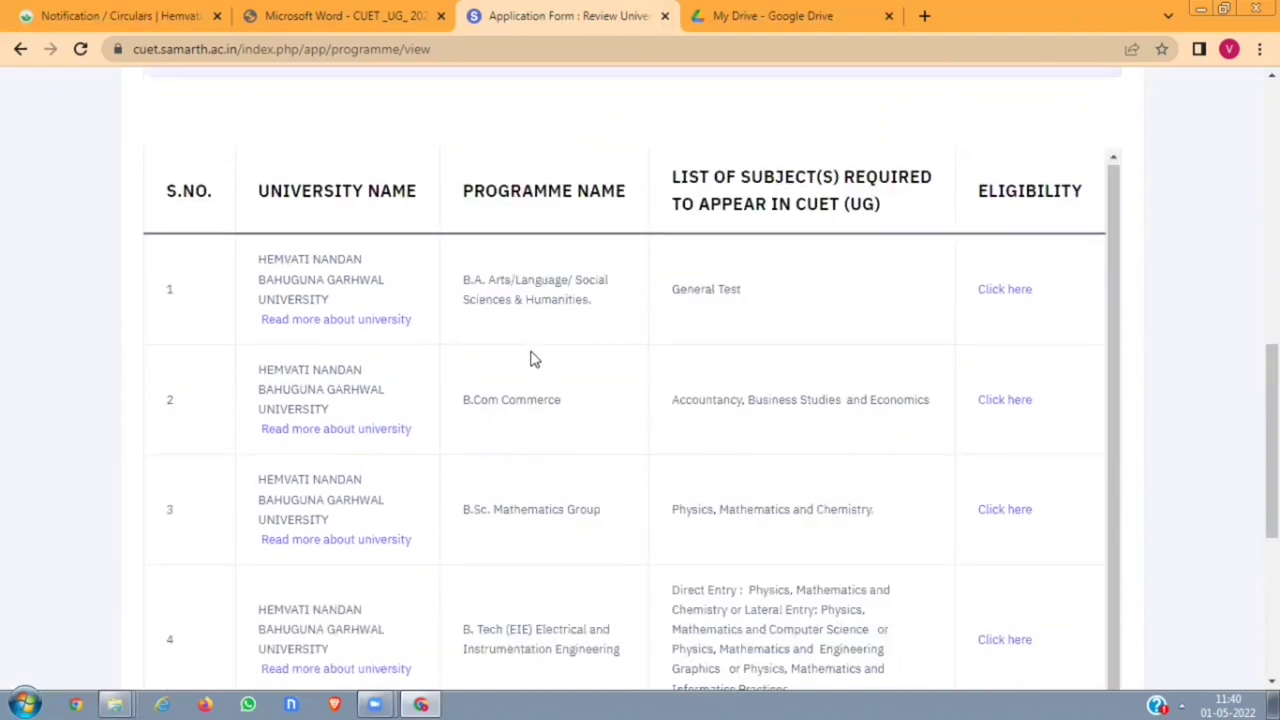
scroll(531, 360, down, 5)
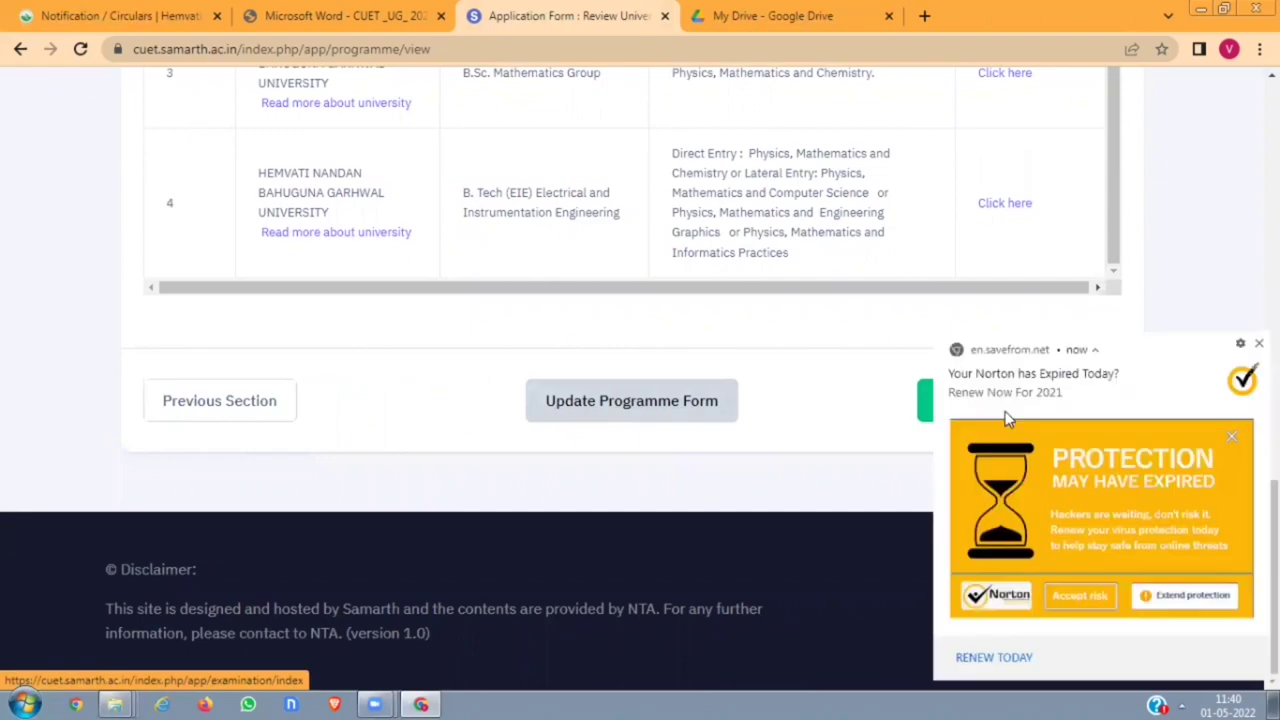
Continue to Test Paper / Subject(s) Selection and scroll down to the First Slot fields.
click(1031, 404)
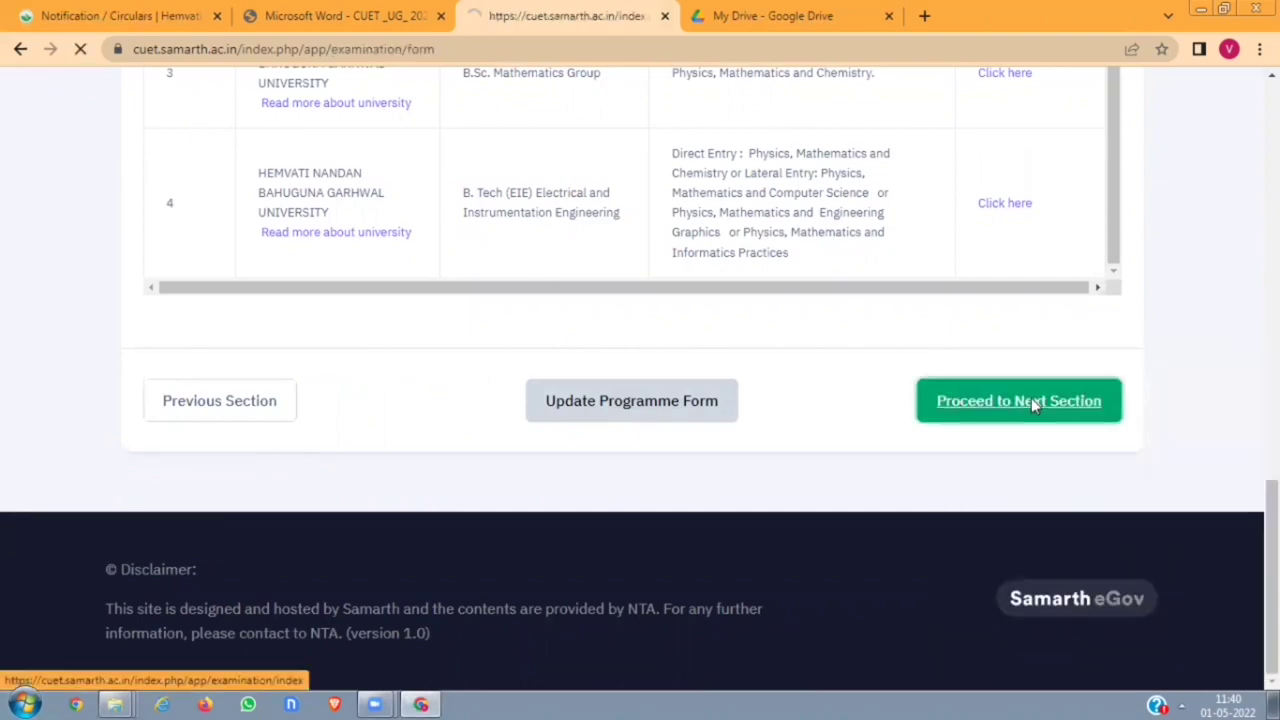
scroll(640, 400, down, 5)
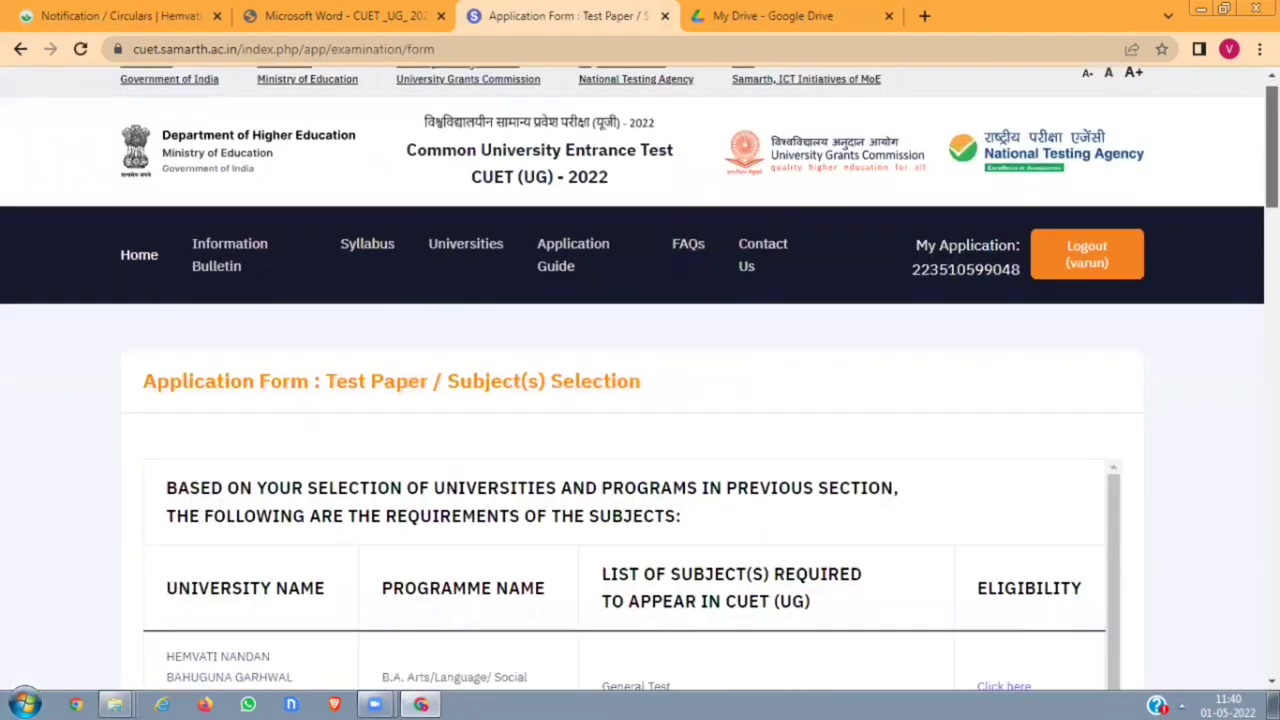
scroll(882, 328, down, 5)
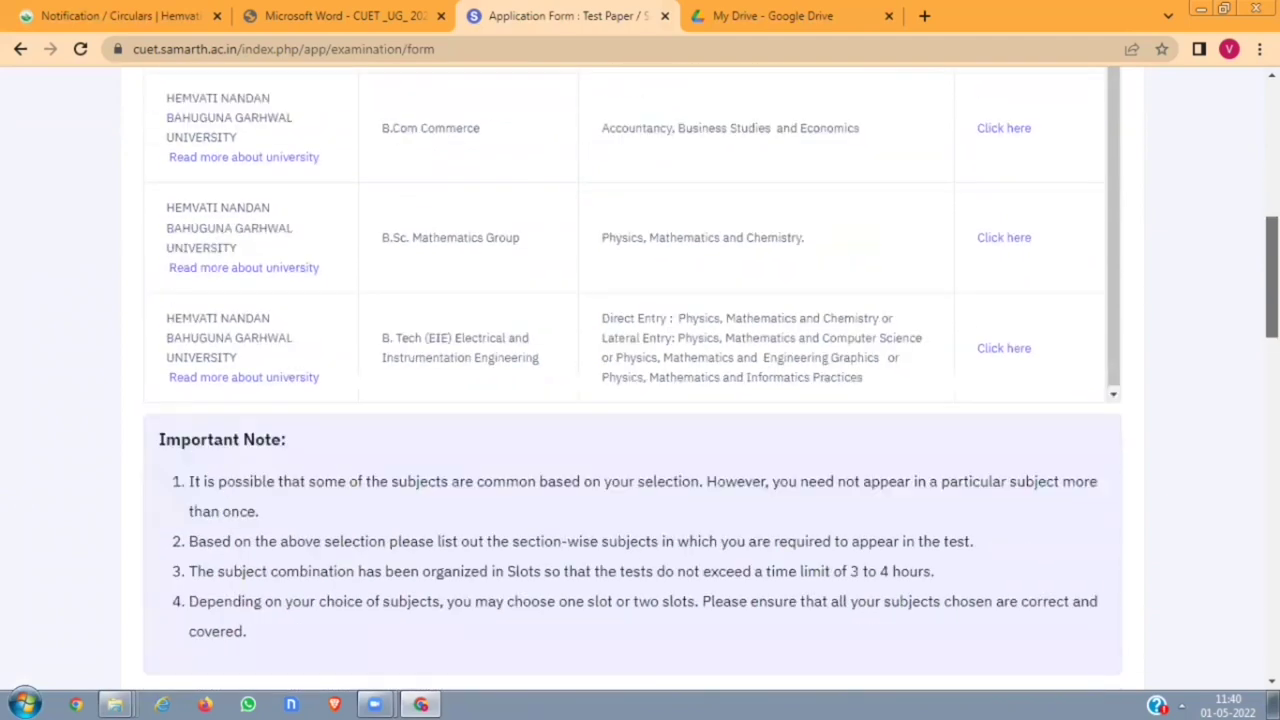
scroll(882, 328, down, 2)
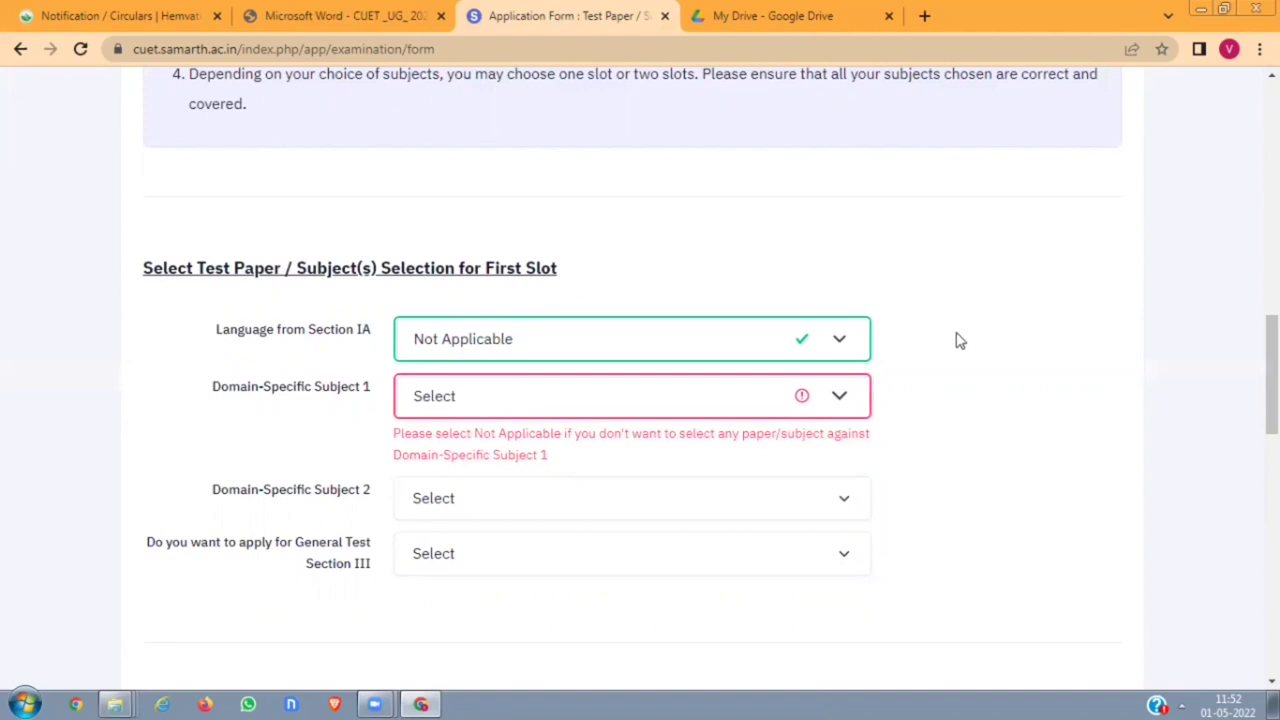
click(850, 340)
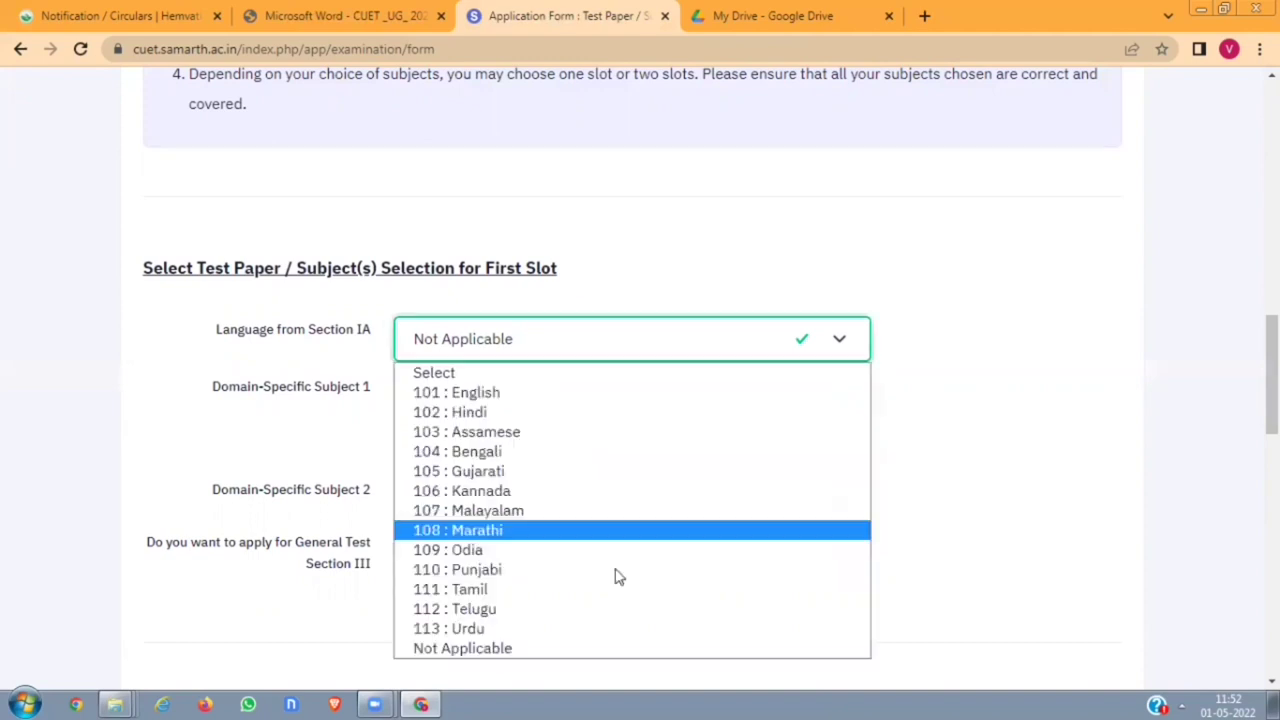
click(530, 653)
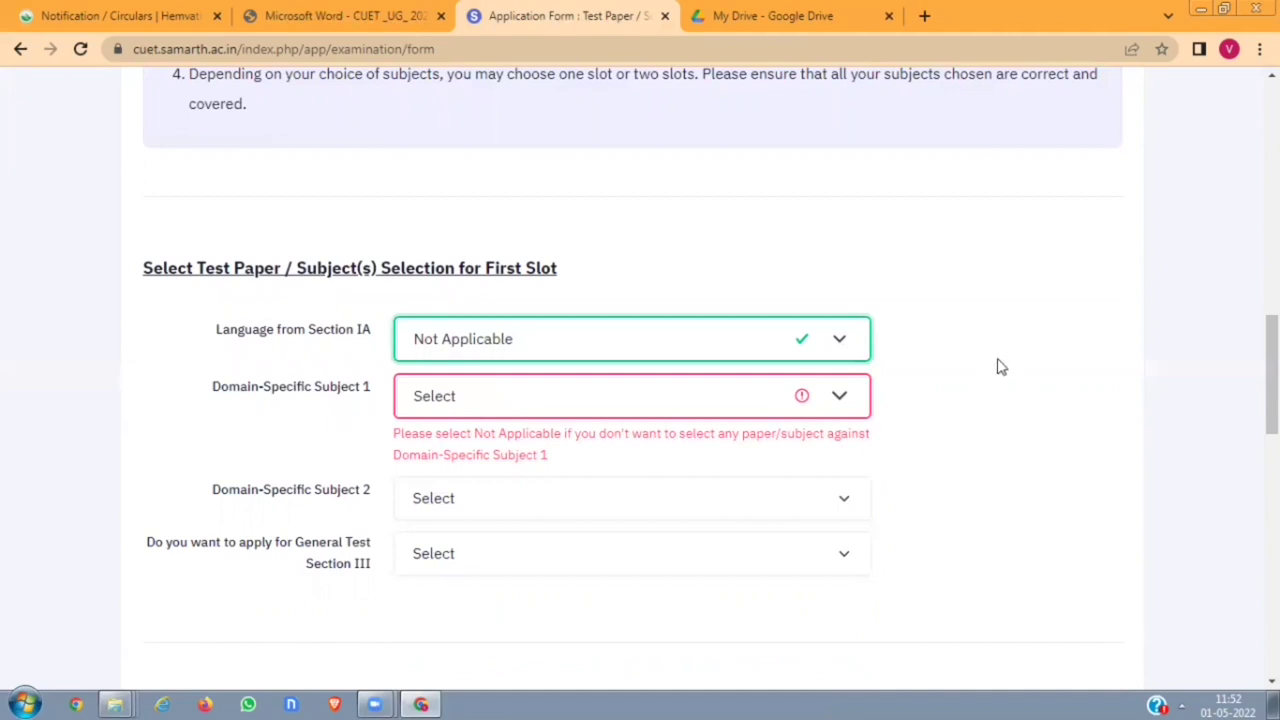
scroll(1003, 389, down, 1)
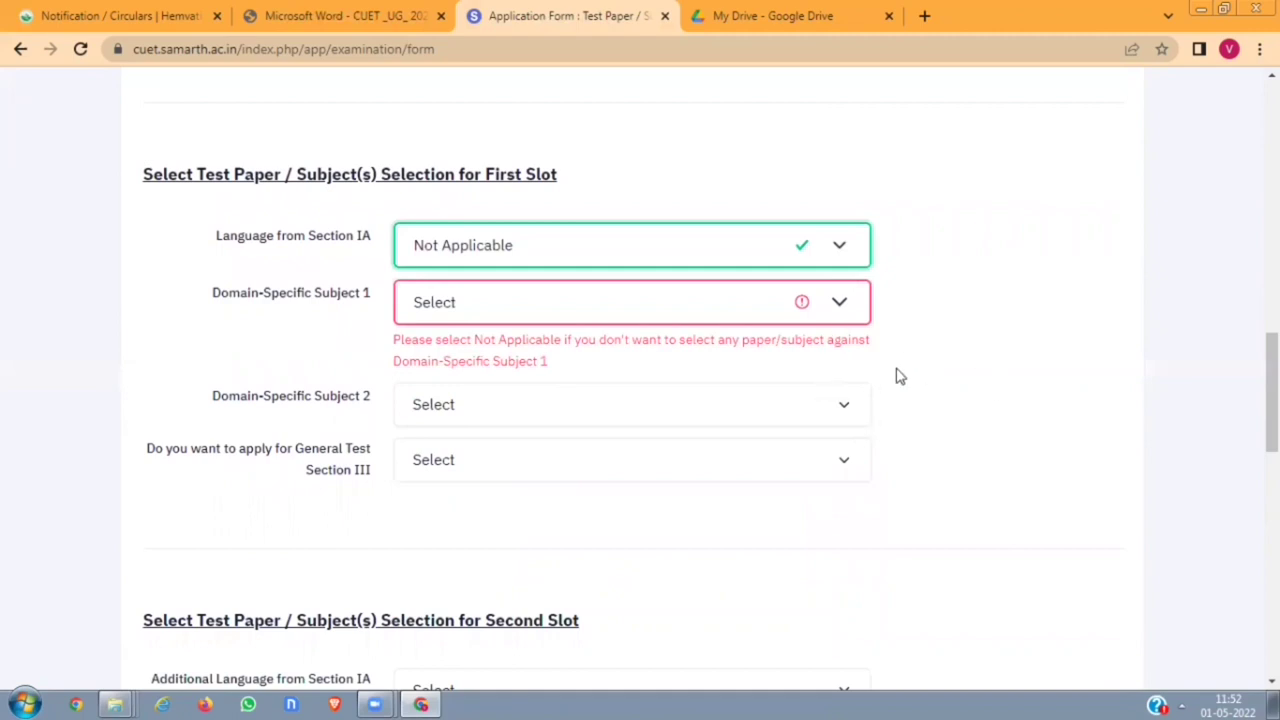
scroll(903, 378, down, 4)
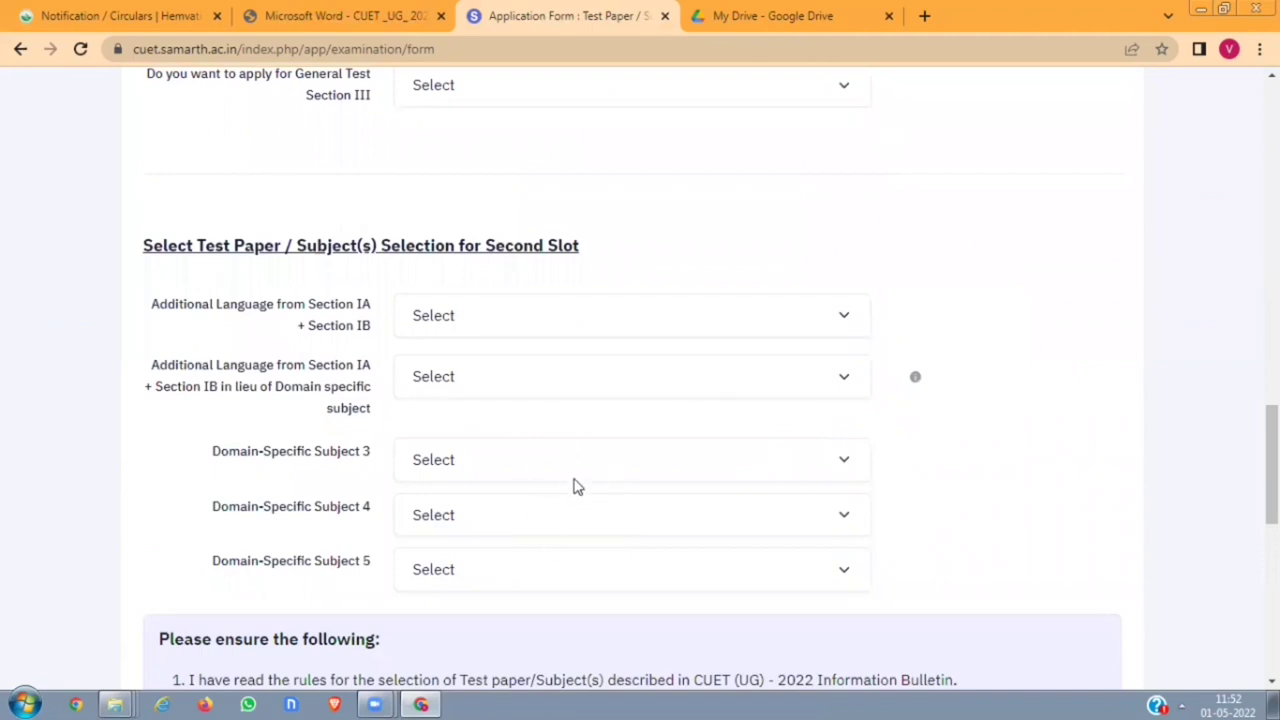
scroll(575, 487, up, 4)
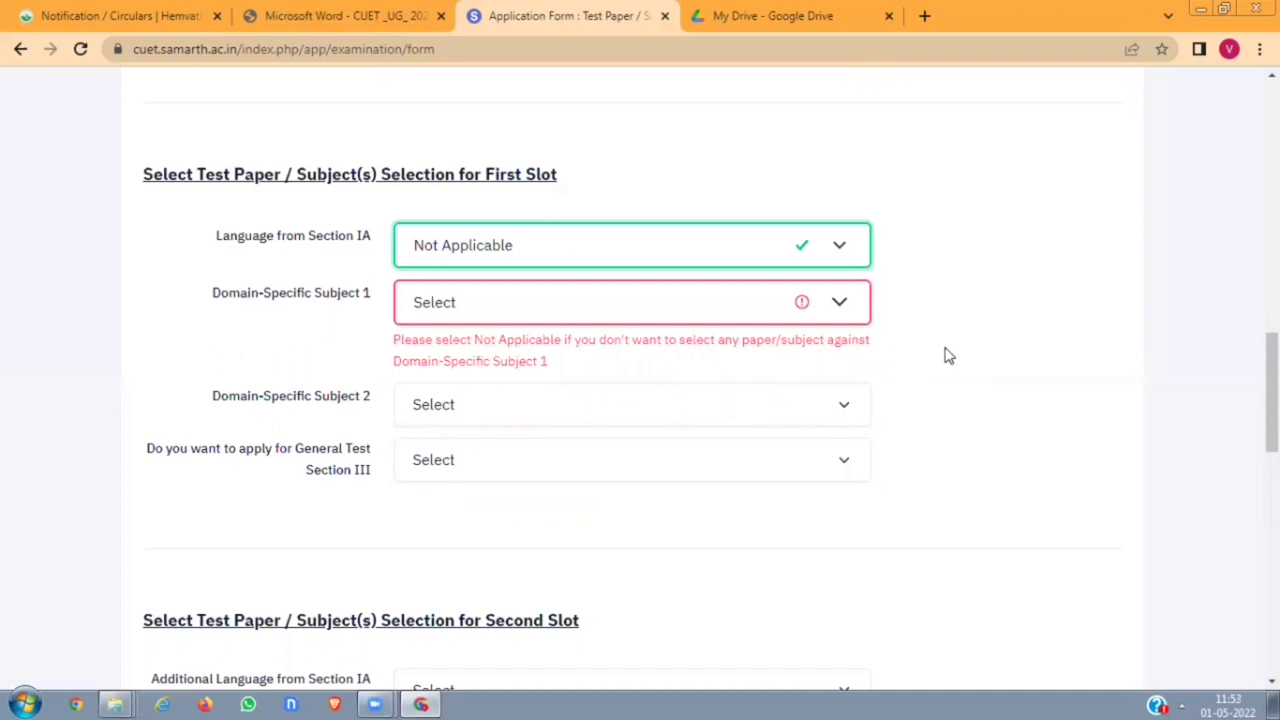
scroll(946, 355, down, 4)
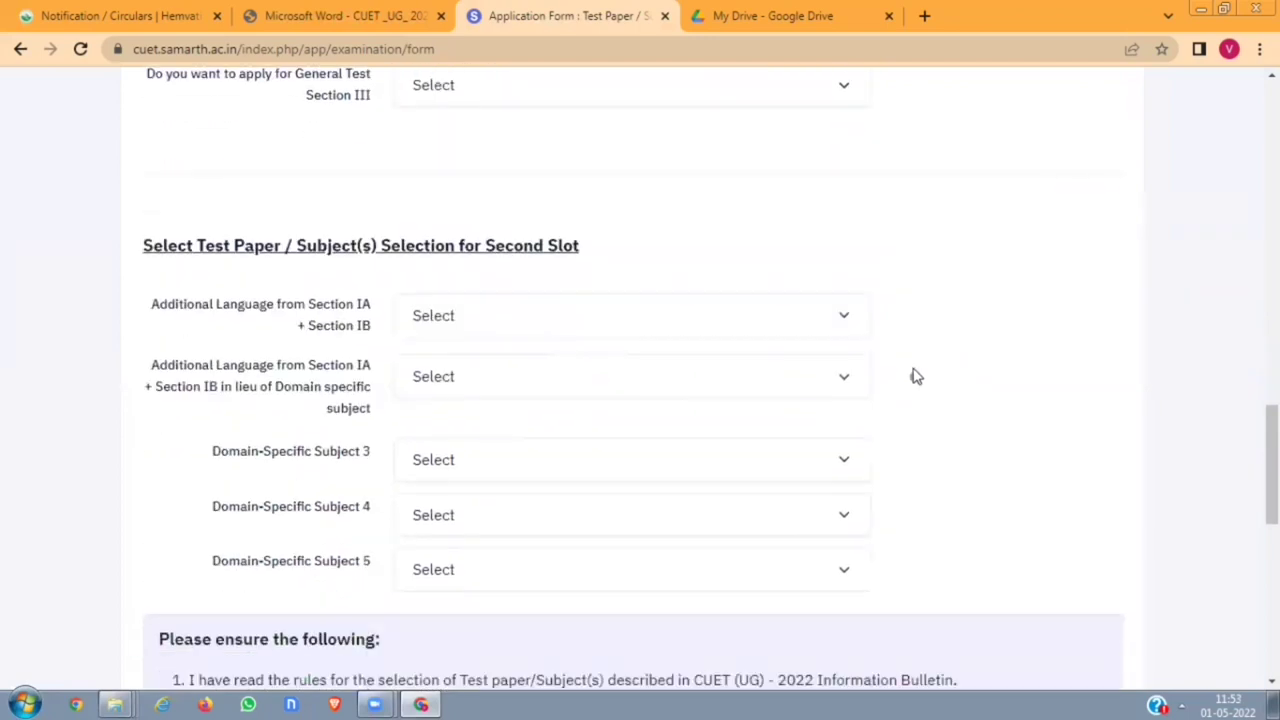
Set Domain-Specific Subjects 3, 4 and 5 to Physics, Chemistry and Mathematics.
click(606, 468)
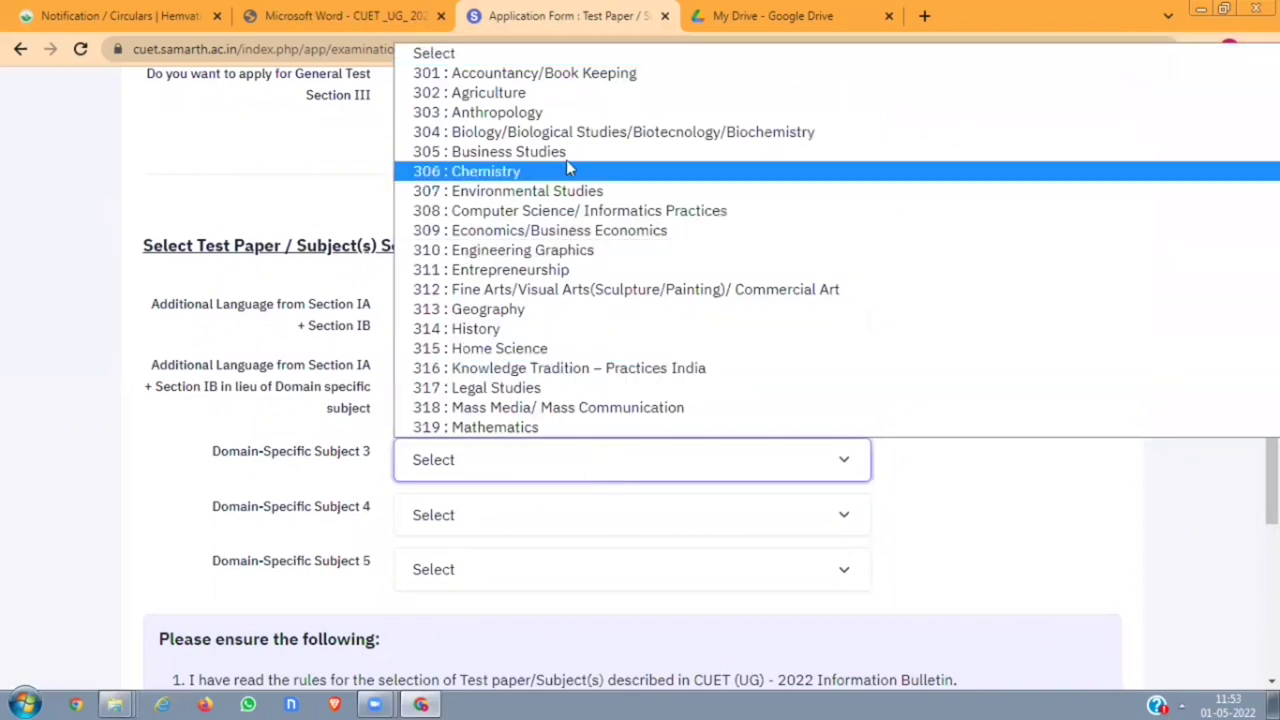
scroll(646, 335, down, 3)
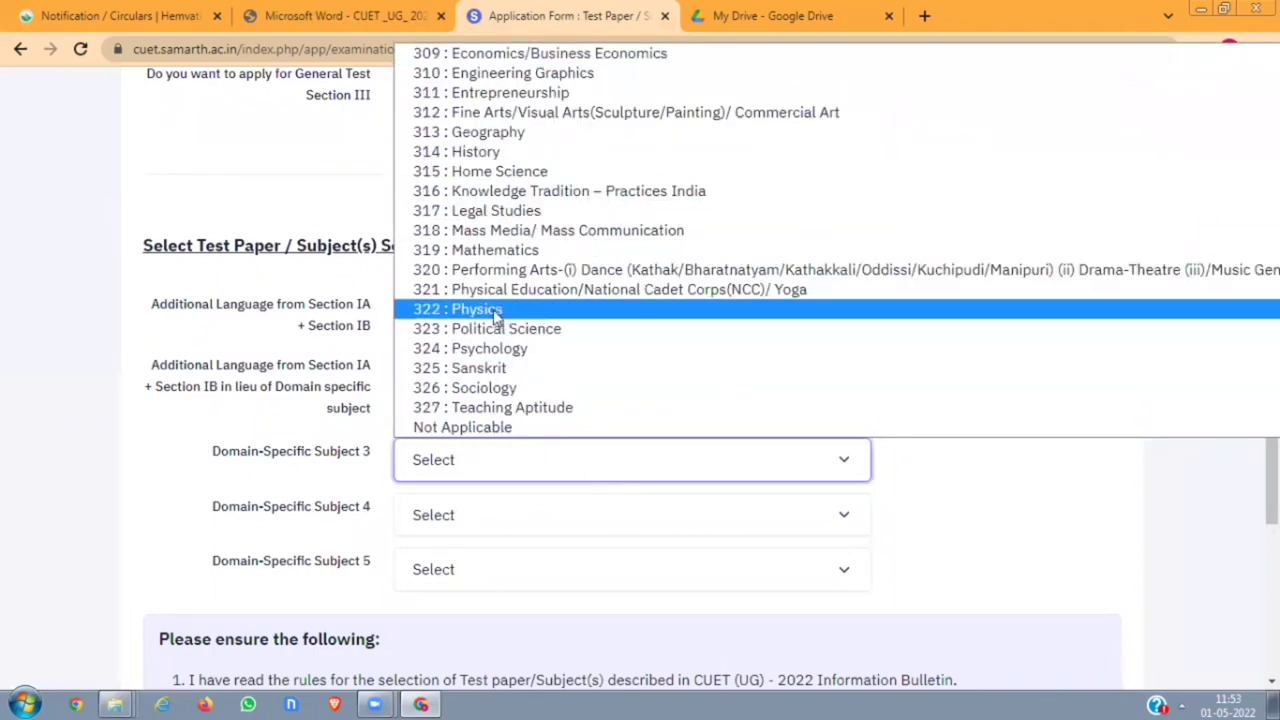
click(495, 311)
click(842, 522)
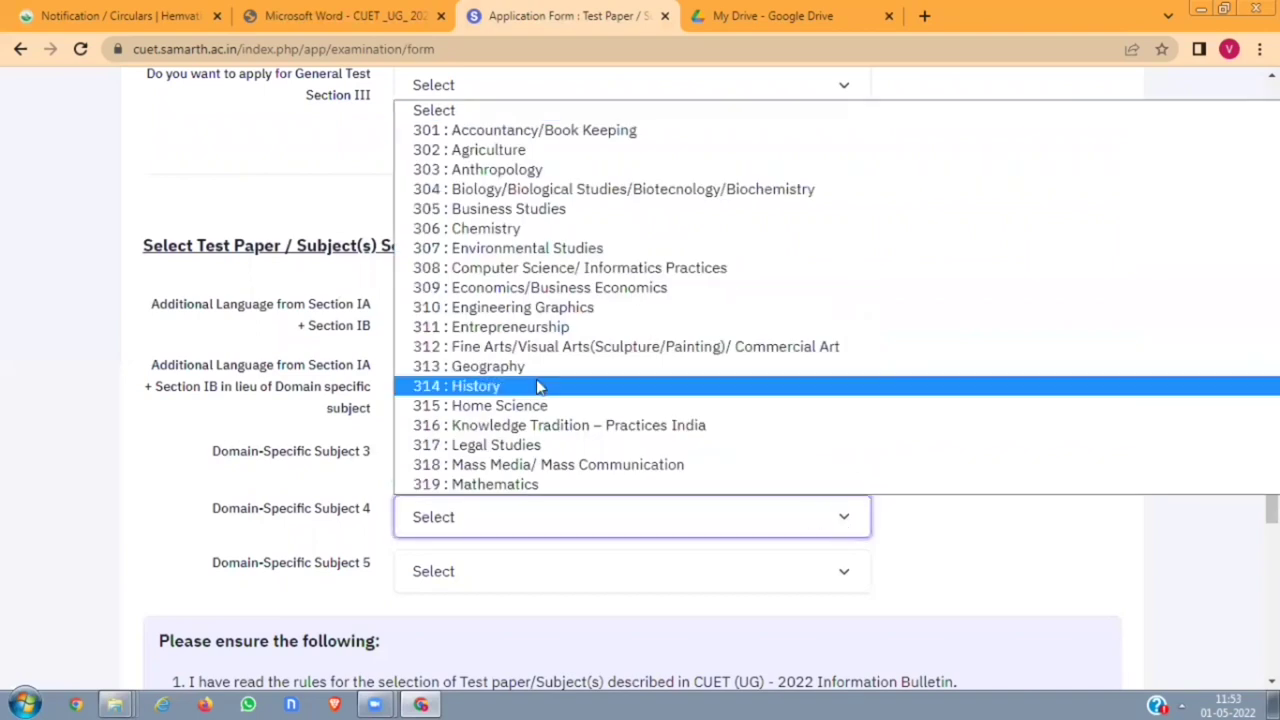
scroll(530, 415, down, 3)
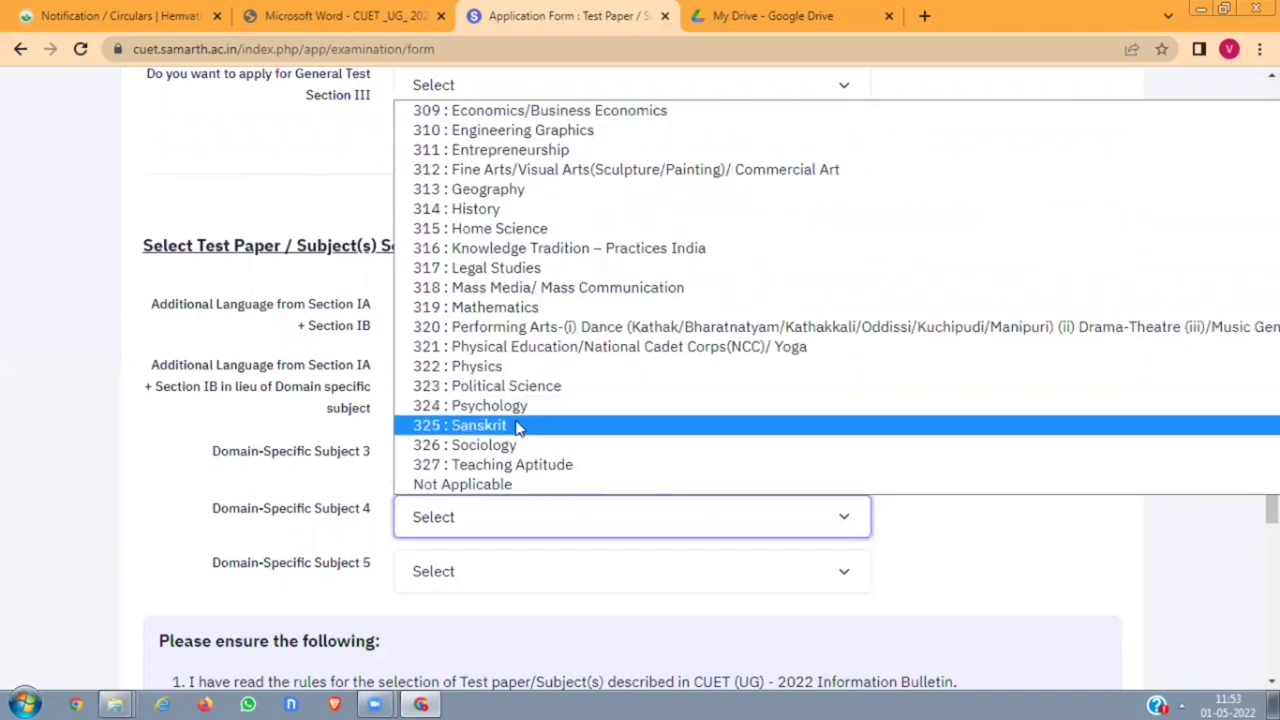
scroll(515, 415, up, 3)
click(485, 228)
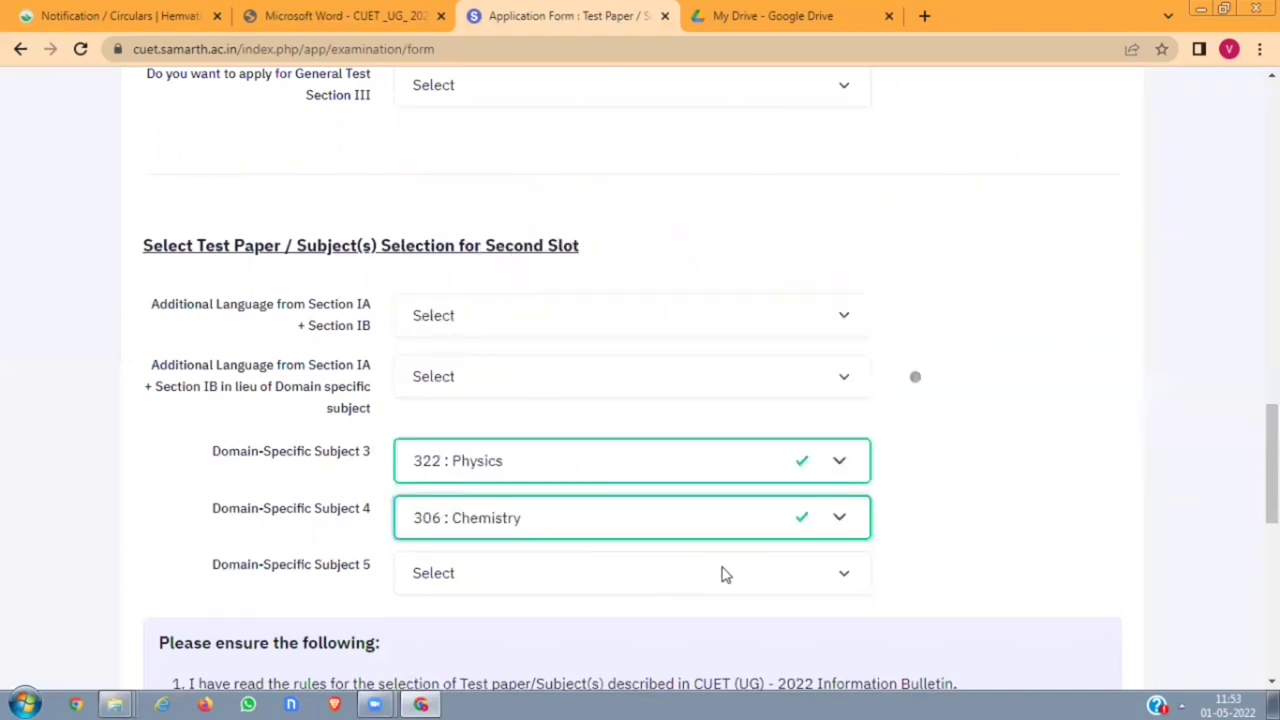
click(823, 573)
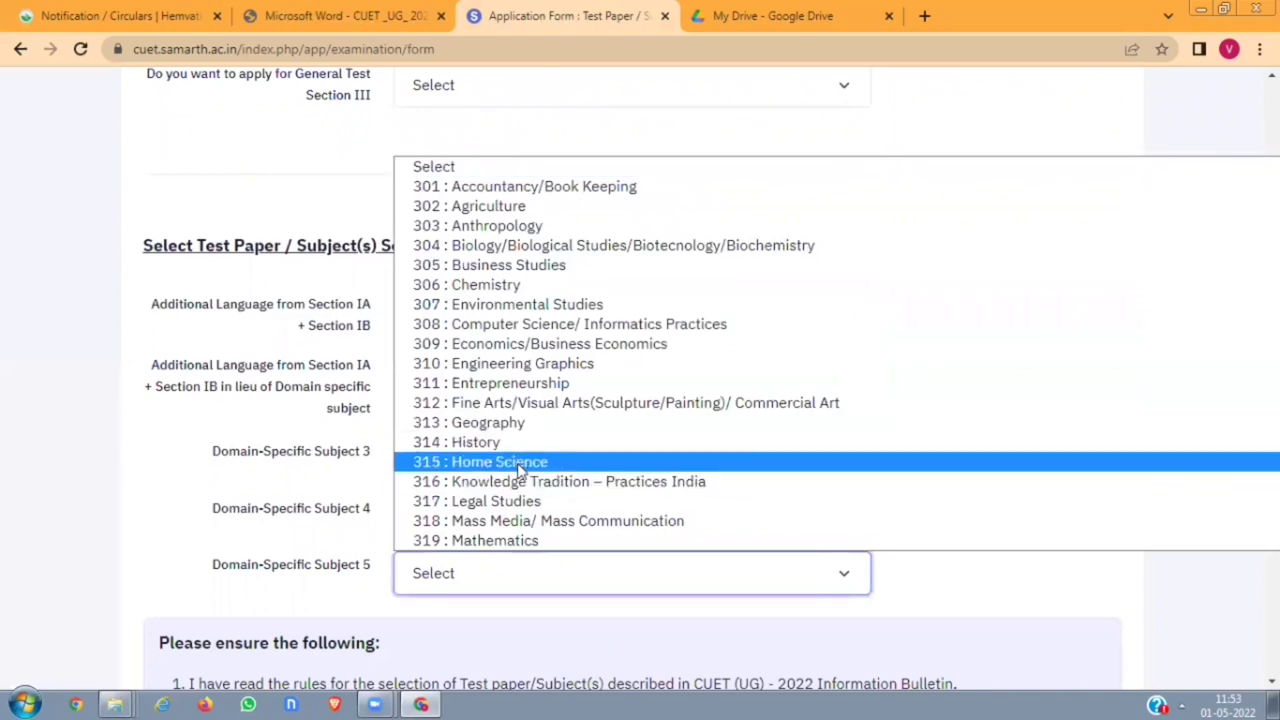
click(505, 541)
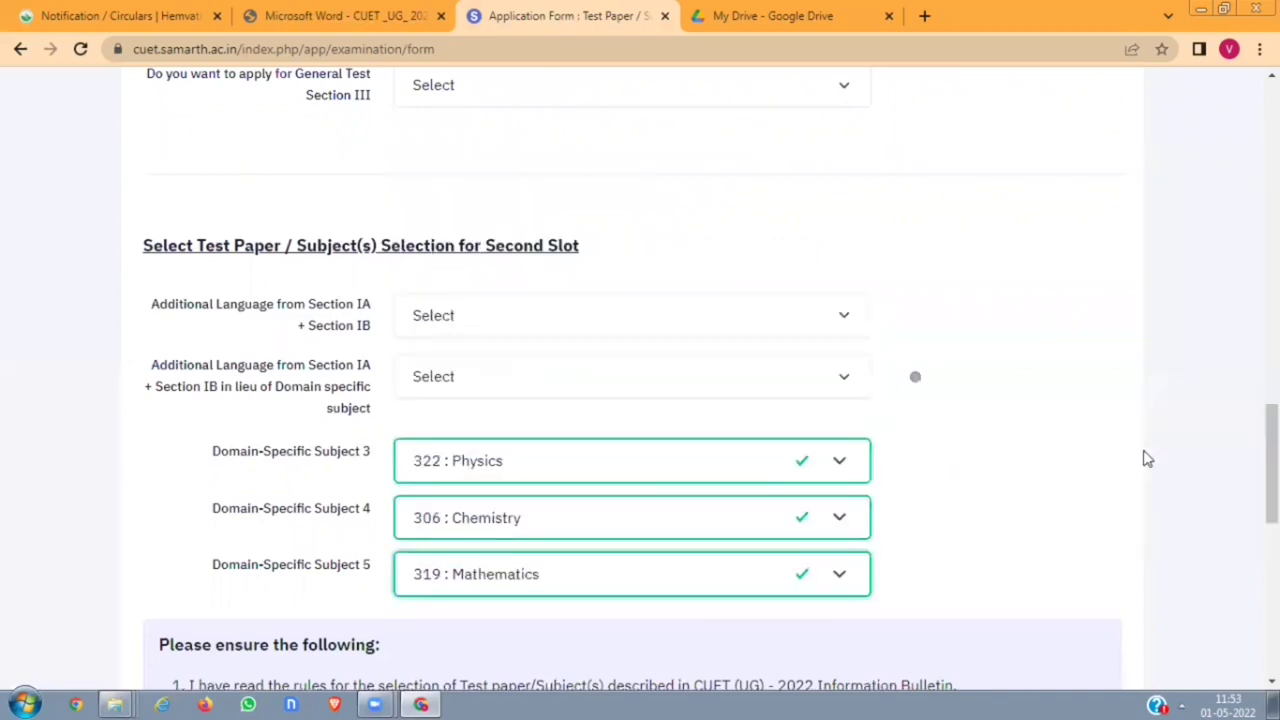
drag(1272, 462, 1272, 499)
scroll(640, 400, down, 1)
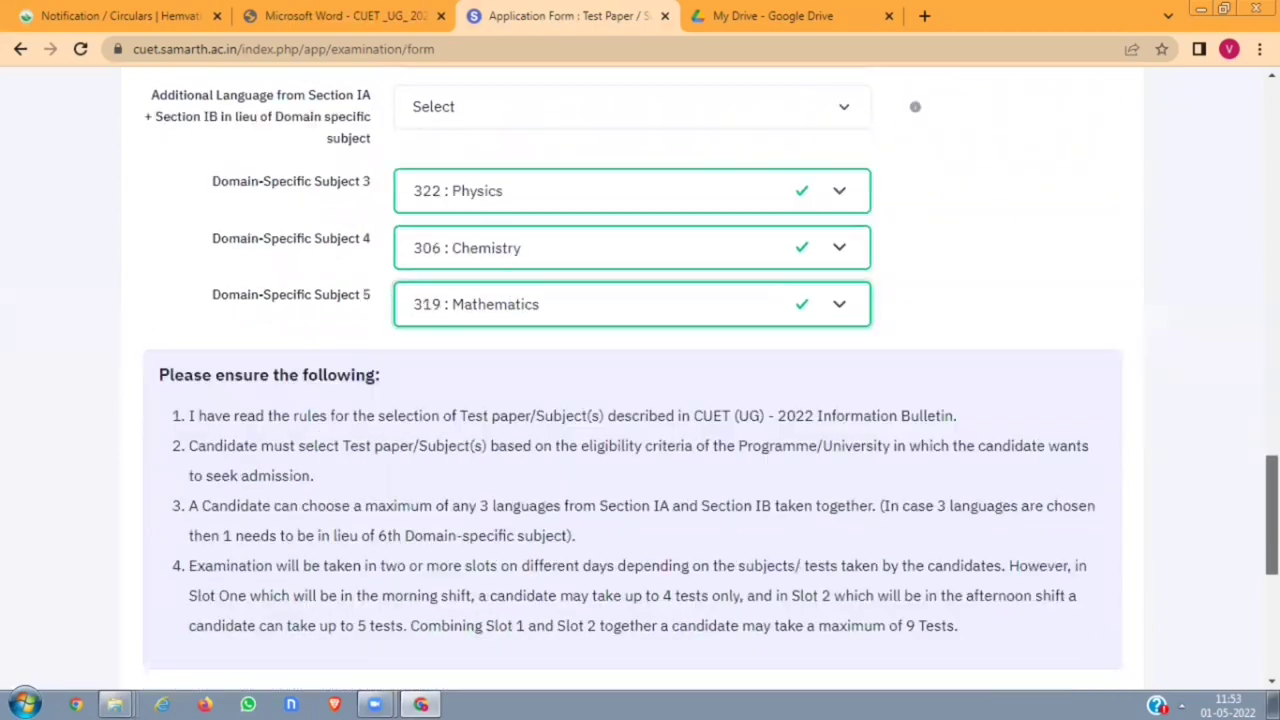
scroll(558, 177, up, 2)
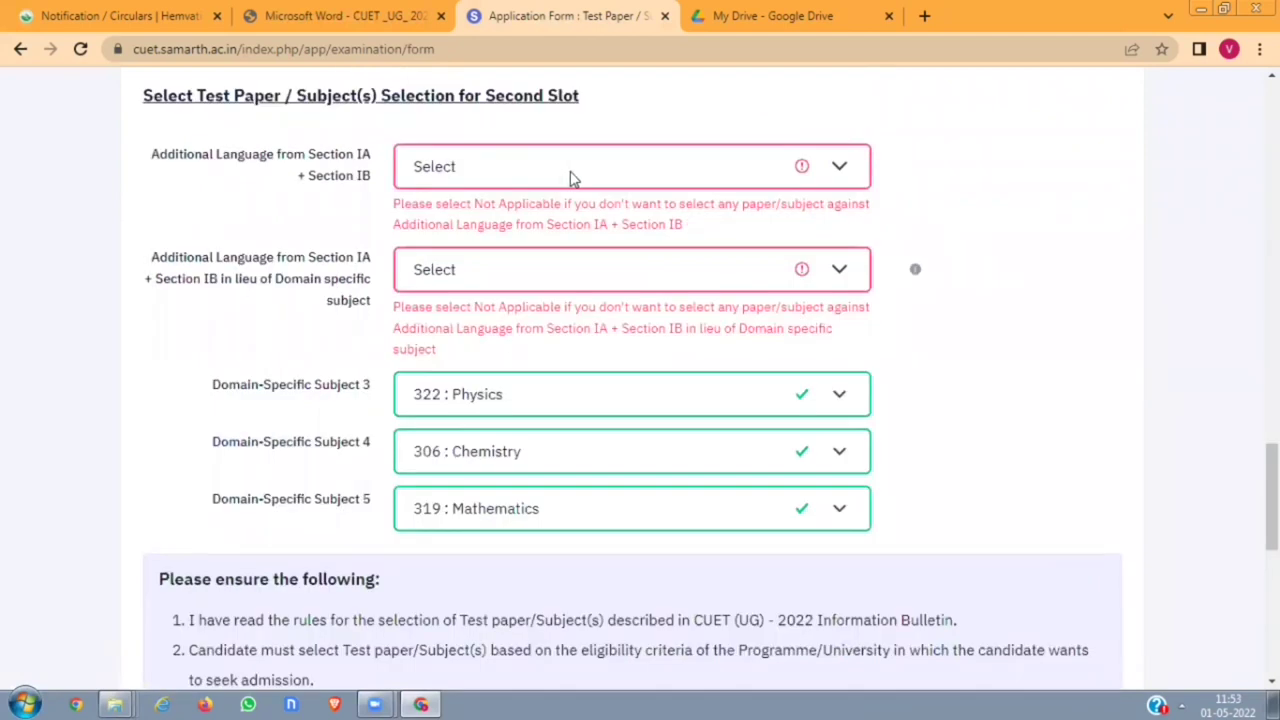
Set both the first and the in-lieu additional languages to Not Applicable.
click(608, 177)
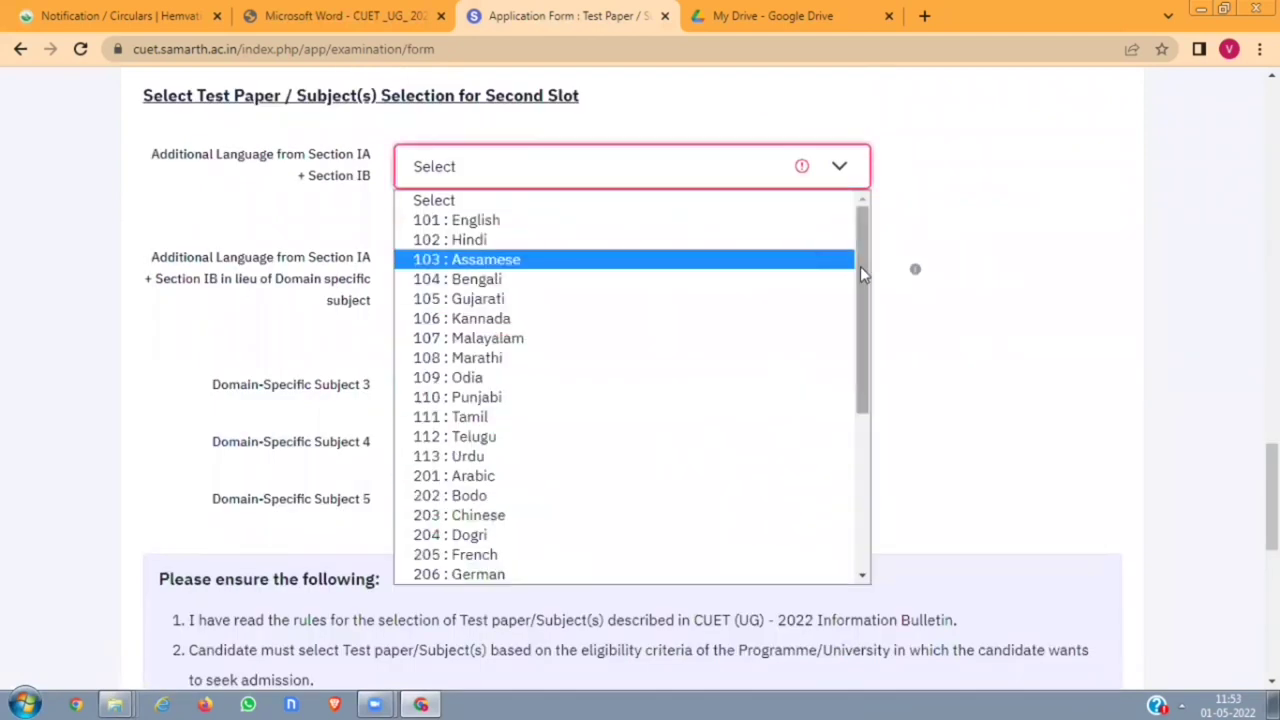
drag(860, 266, 886, 477)
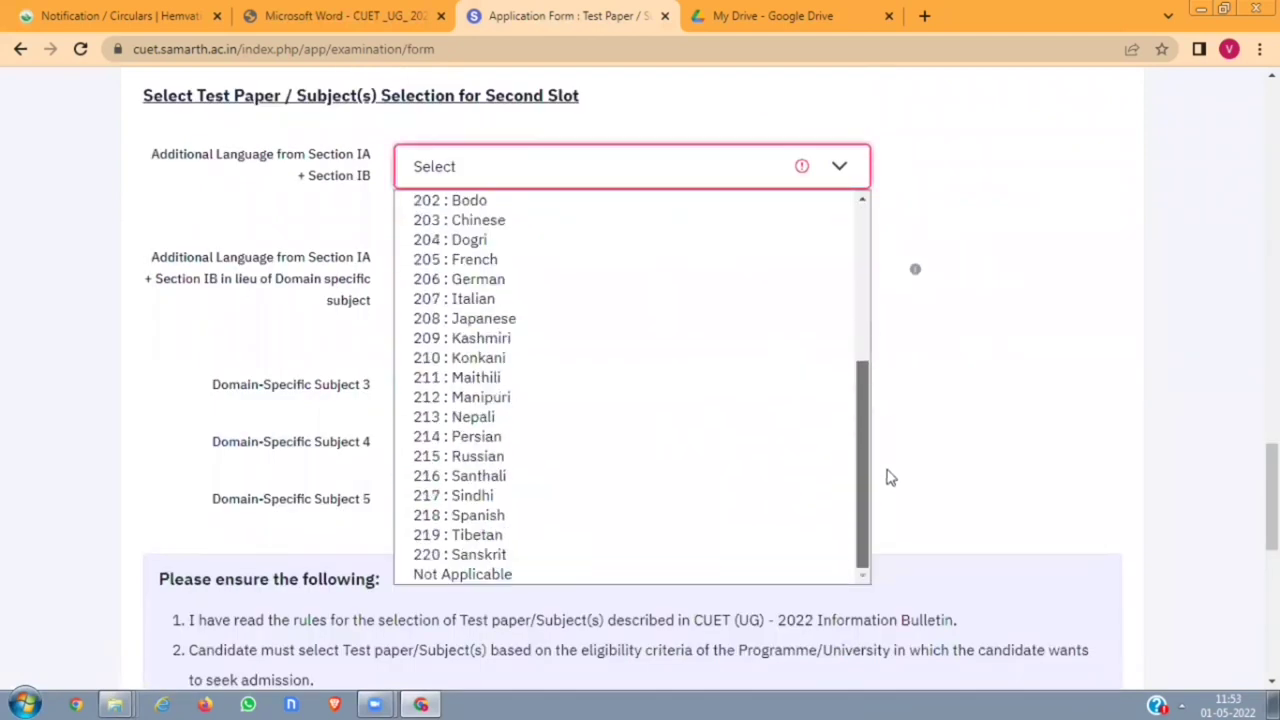
click(467, 576)
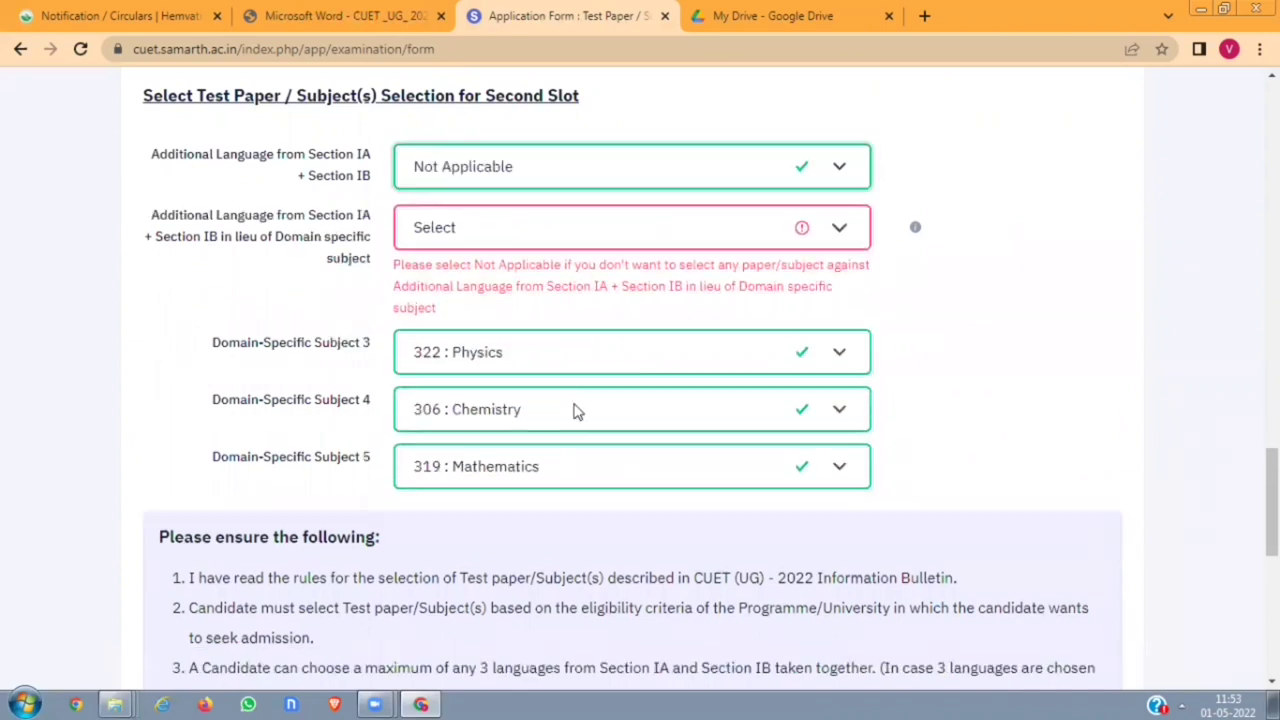
click(840, 229)
drag(866, 323, 866, 509)
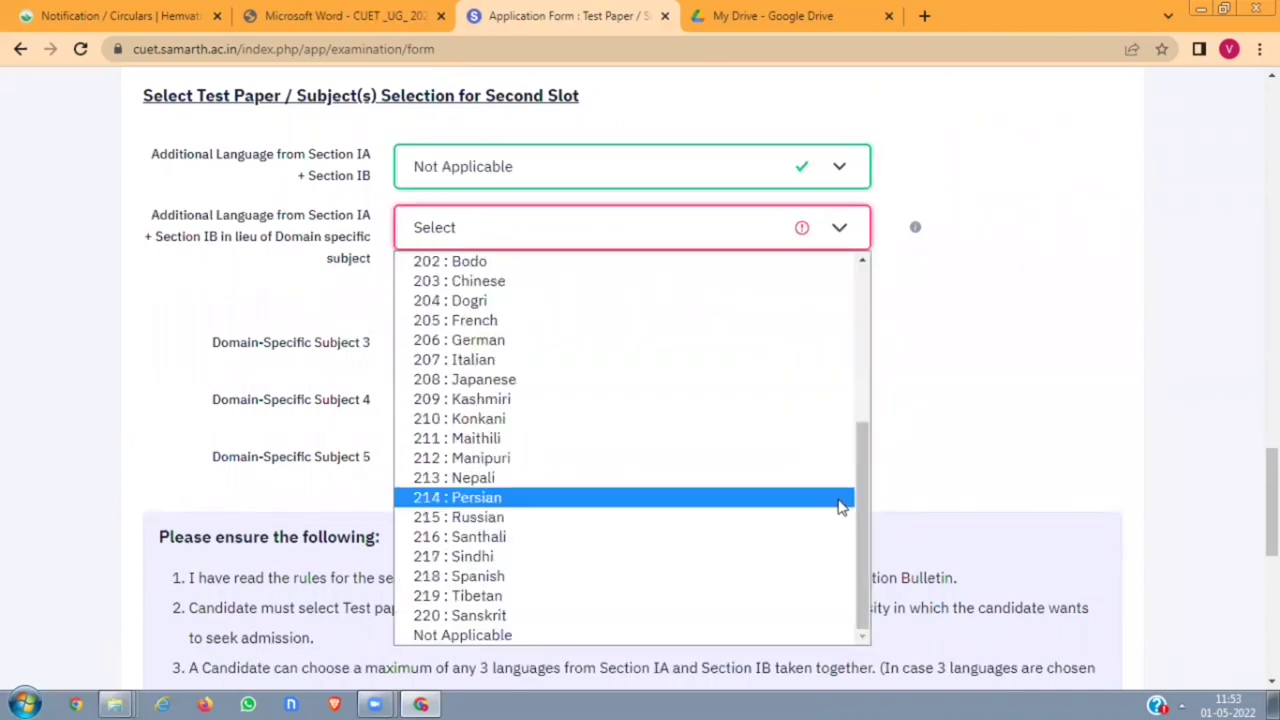
click(466, 638)
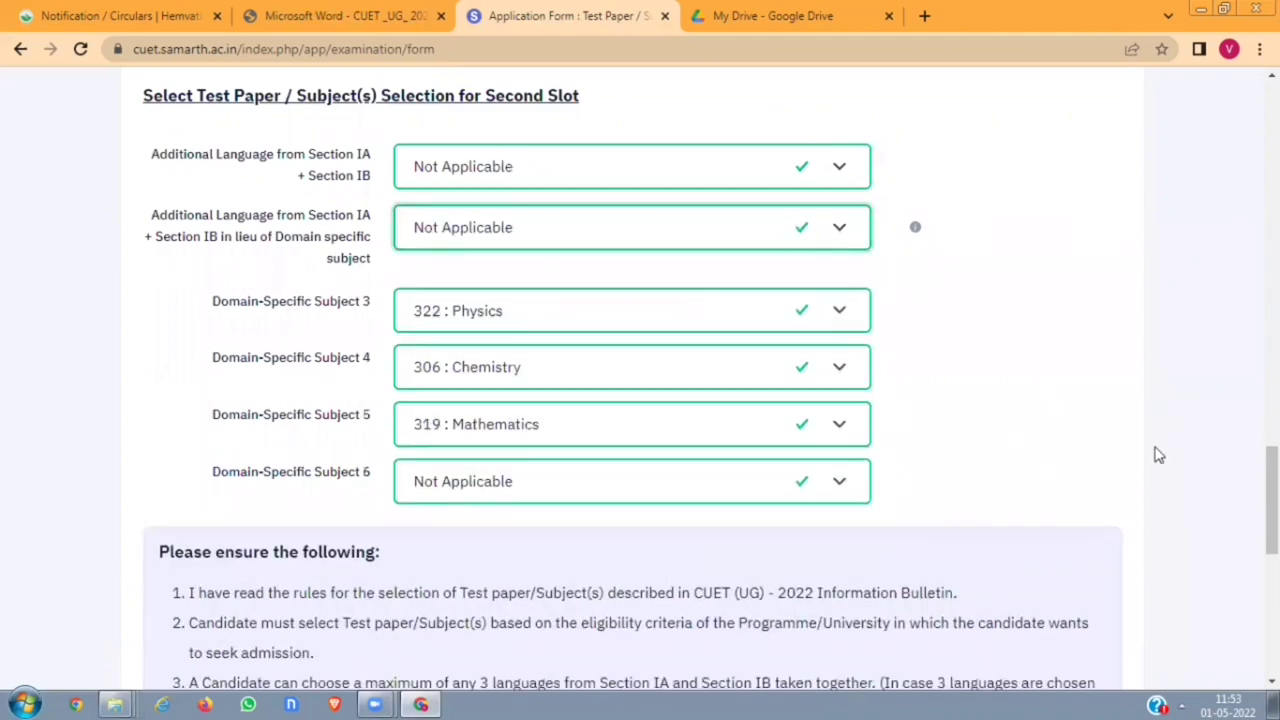
drag(1272, 495, 1272, 445)
scroll(915, 487, up, 4)
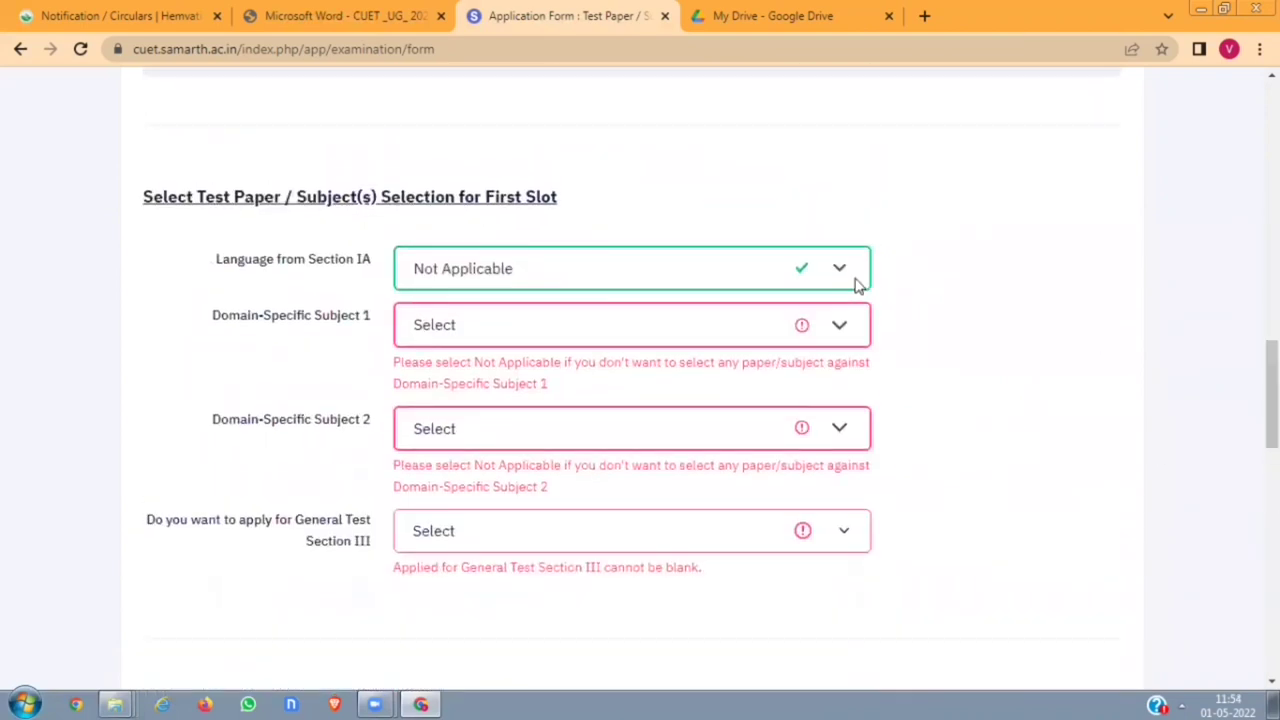
Set Domain-Specific Subjects 1 and 2 in the first slot to Not Applicable.
click(838, 330)
scroll(609, 520, down, 3)
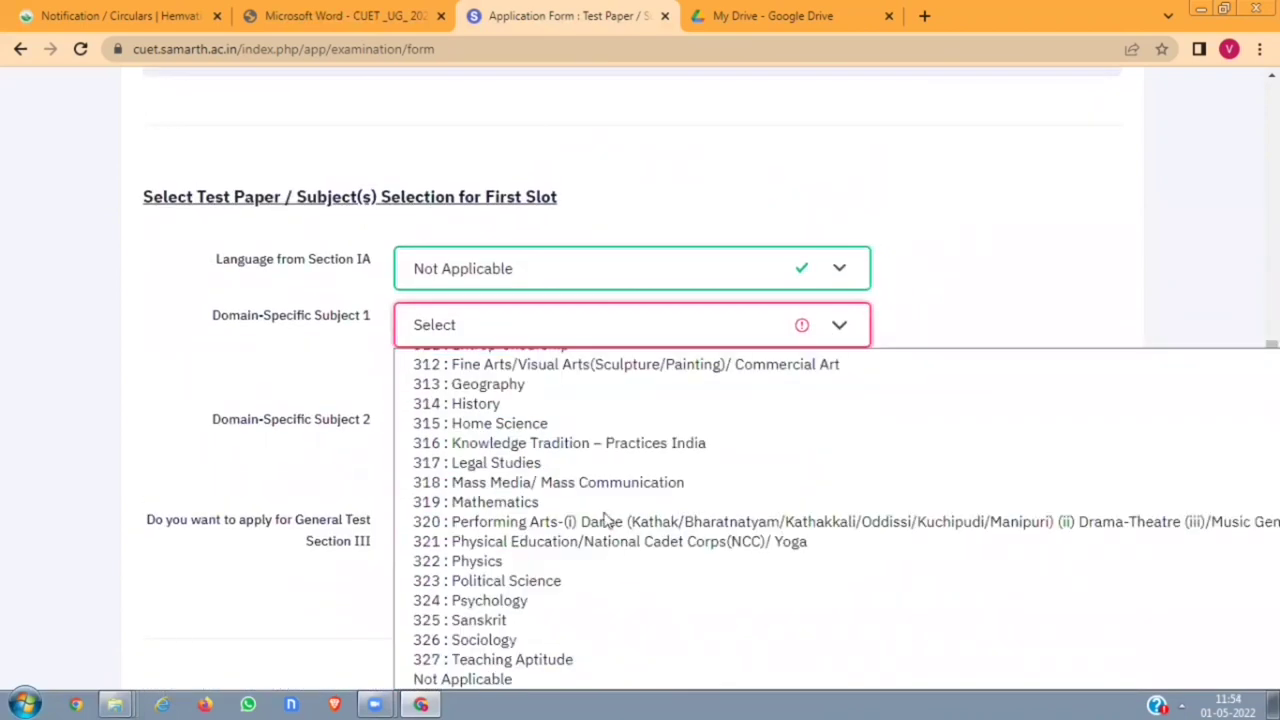
click(462, 681)
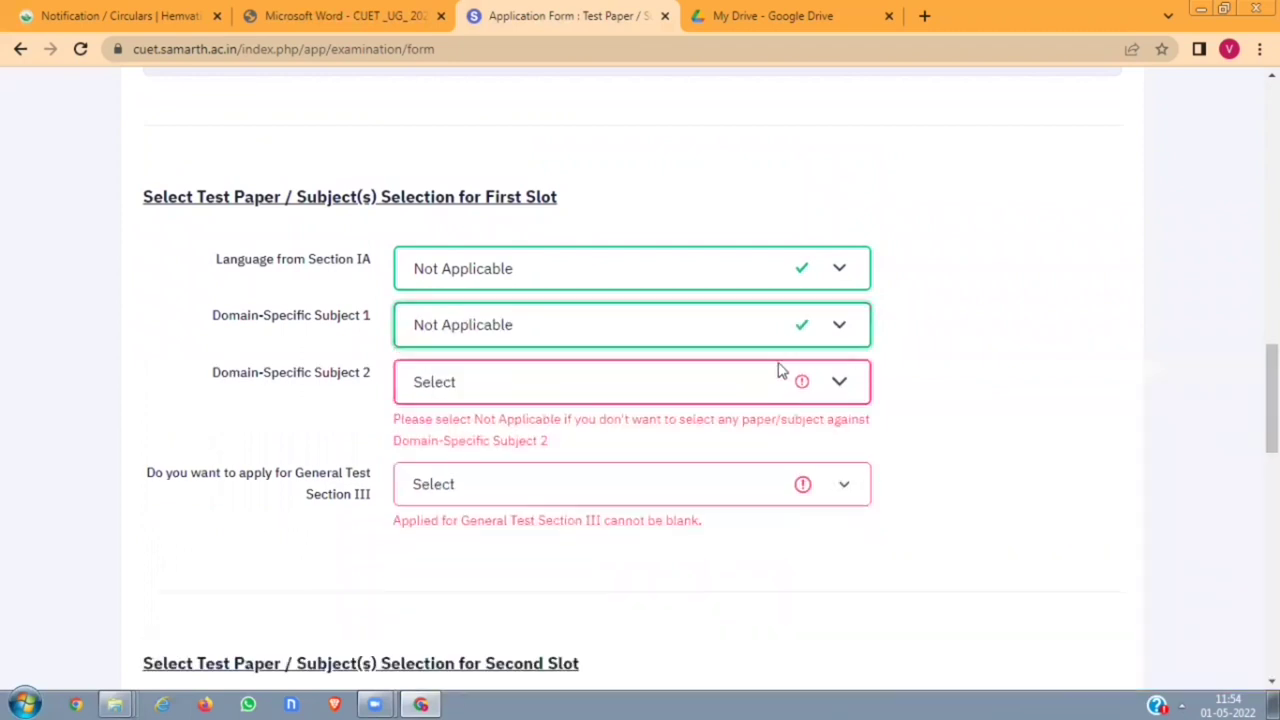
click(837, 381)
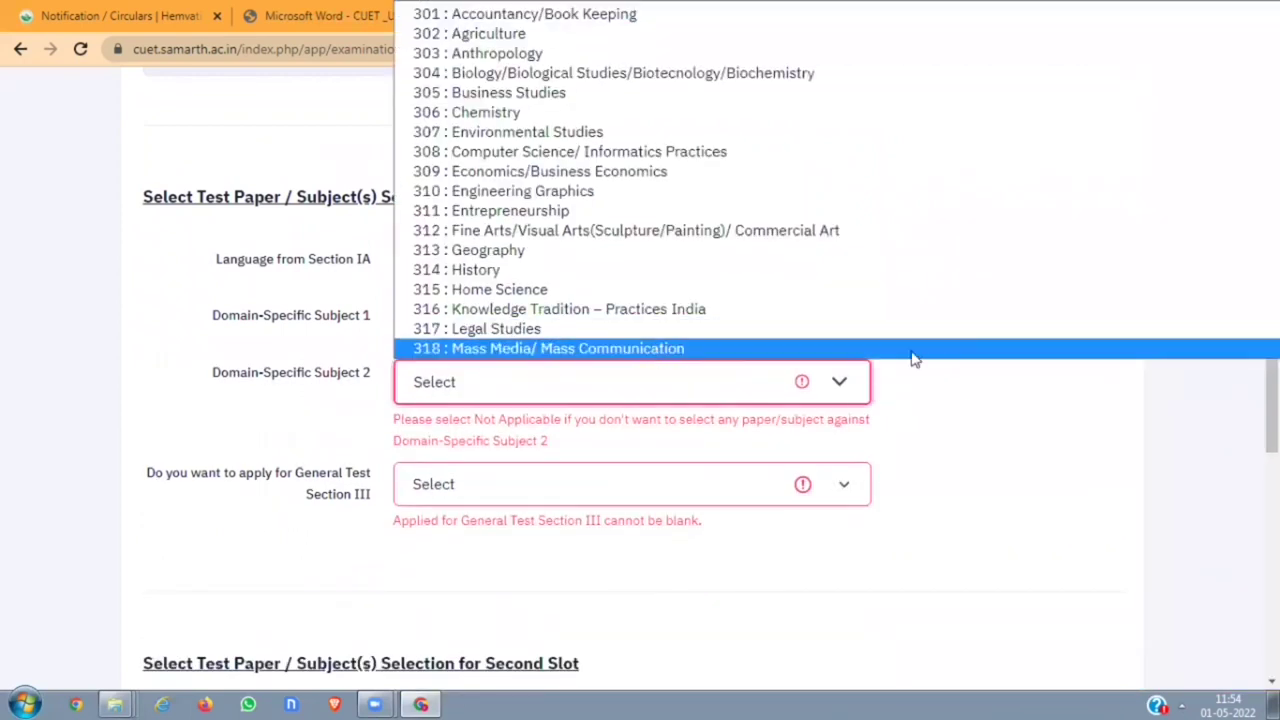
scroll(914, 357, down, 3)
click(500, 354)
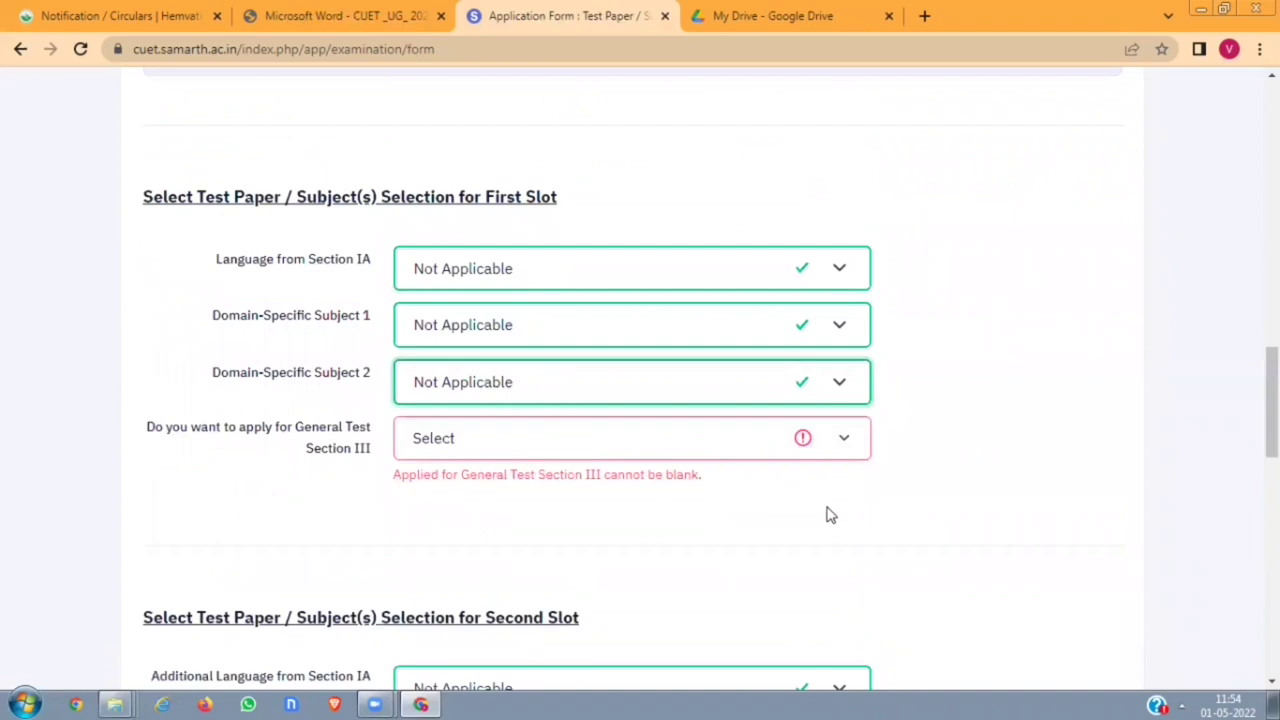
Answer No for General Test Section III.
click(840, 452)
scroll(583, 454, down, 2)
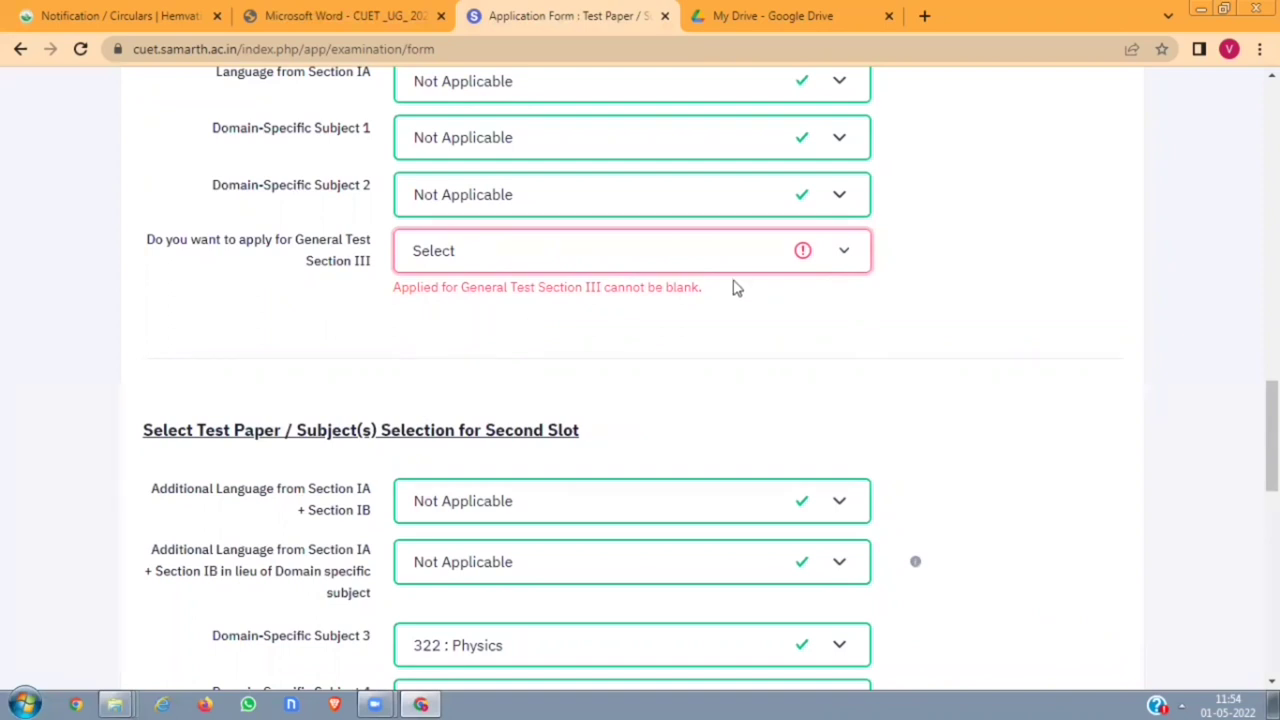
click(843, 258)
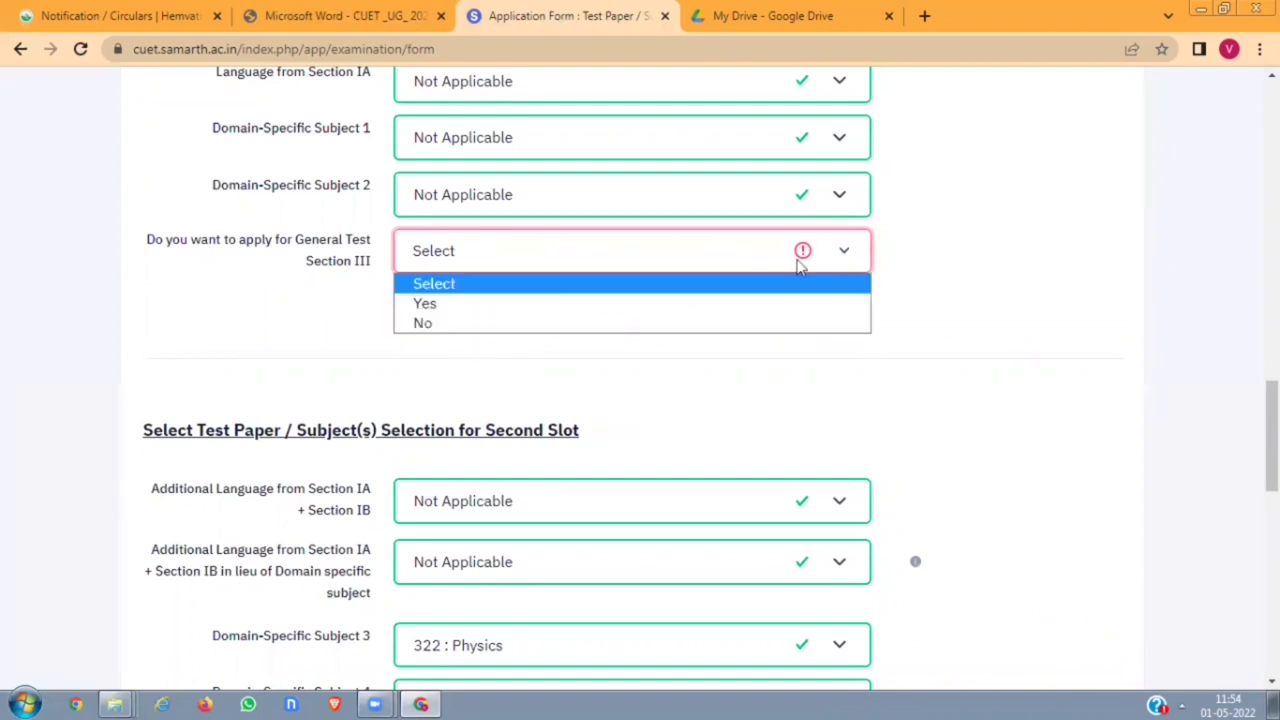
click(437, 325)
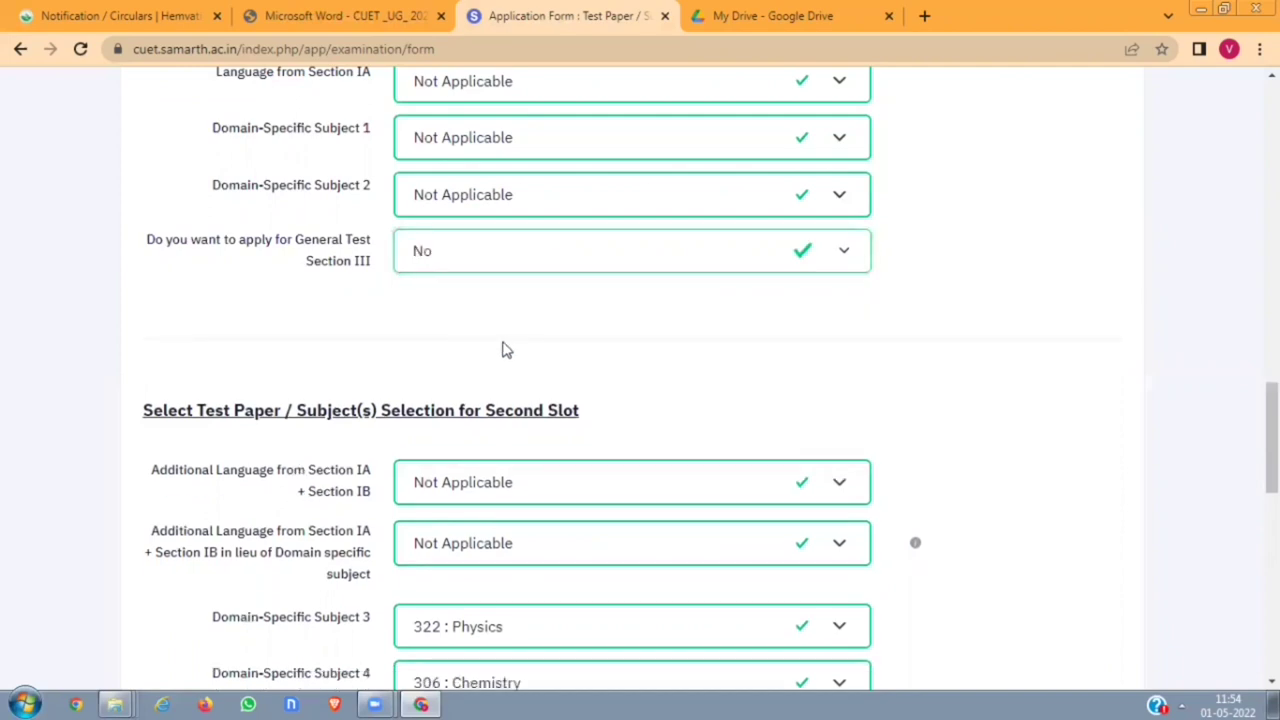
scroll(505, 350, down, 10)
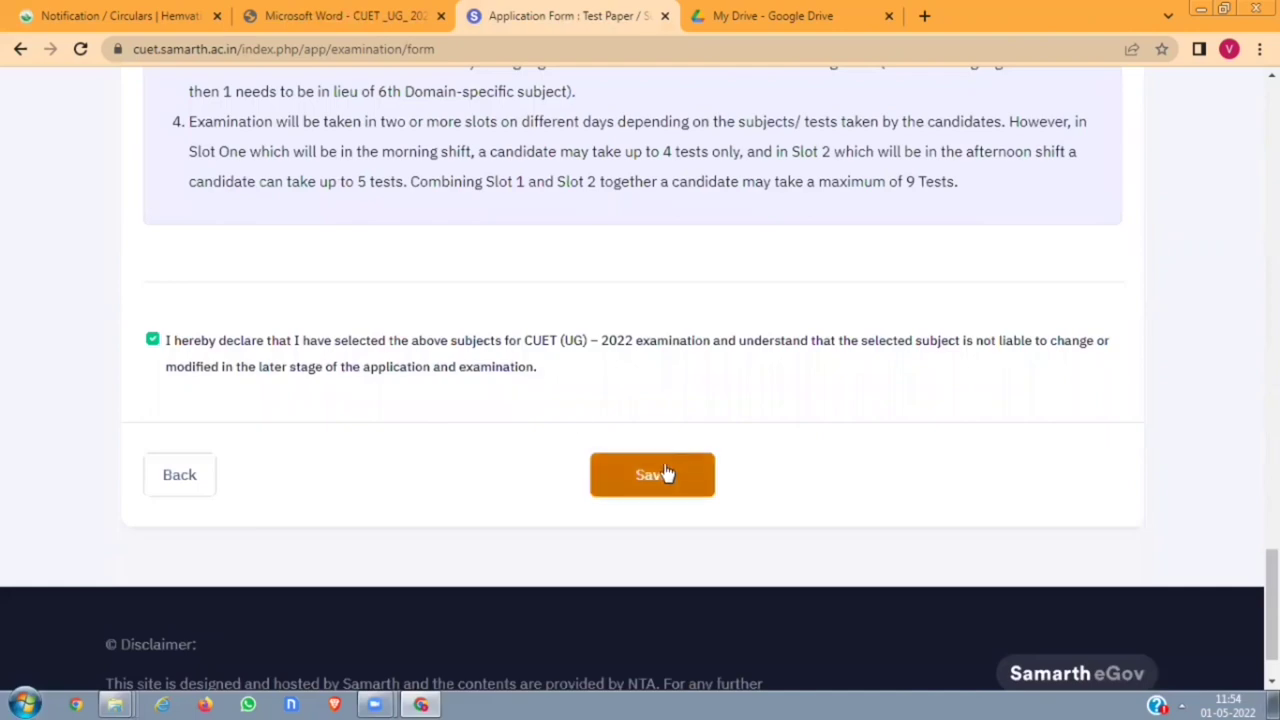
Save the test papers and review Physics 322, Chemistry 306 and Mathematics 319 in the second slot.
click(660, 474)
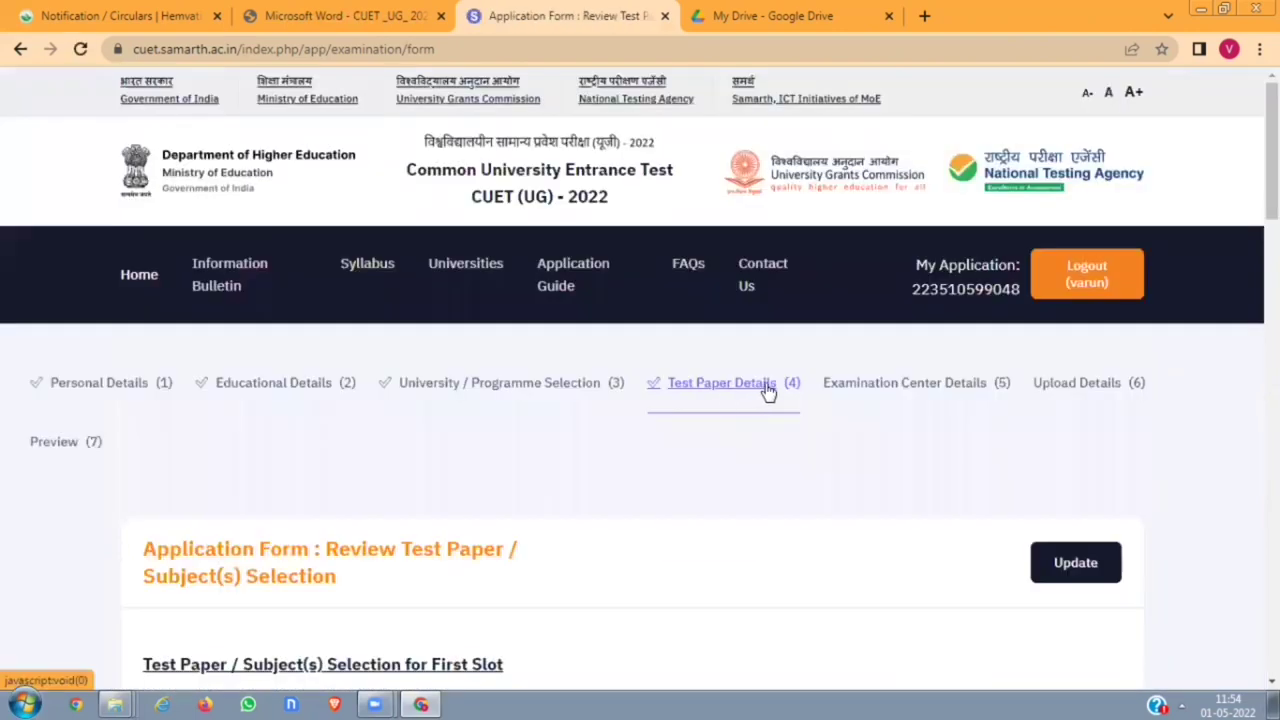
scroll(768, 393, down, 6)
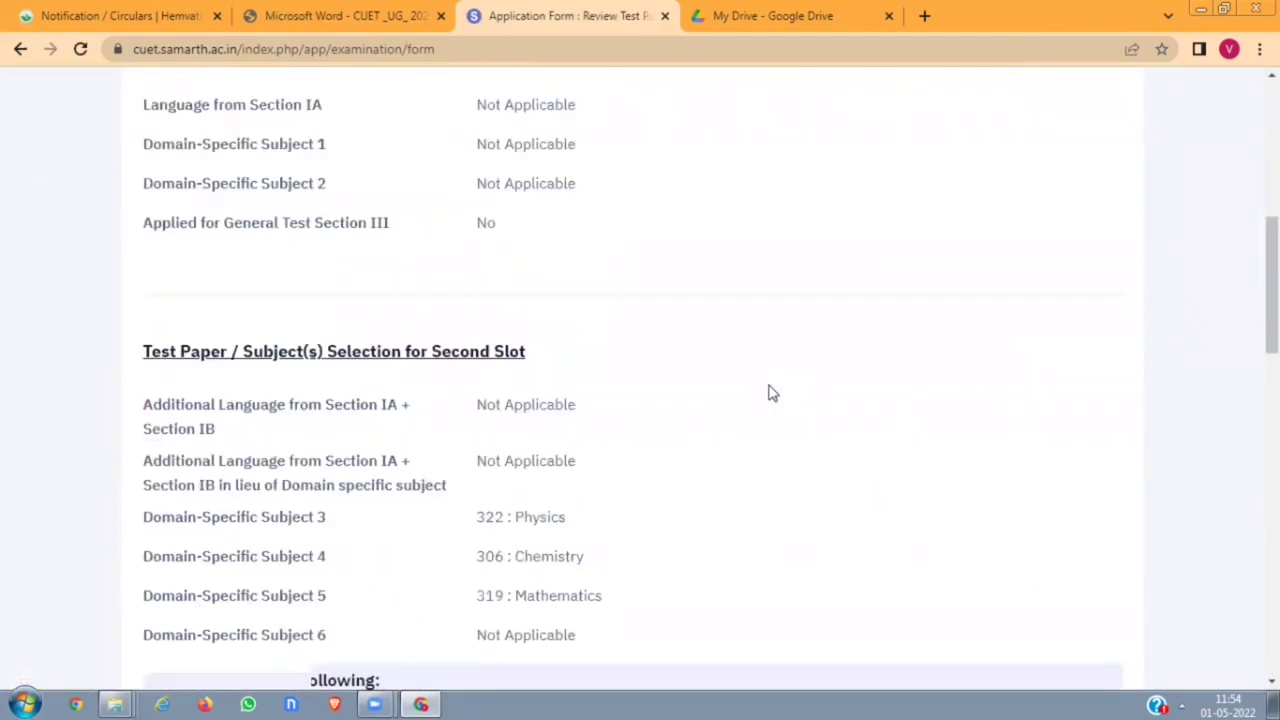
scroll(770, 393, down, 2)
scroll(620, 337, up, 3)
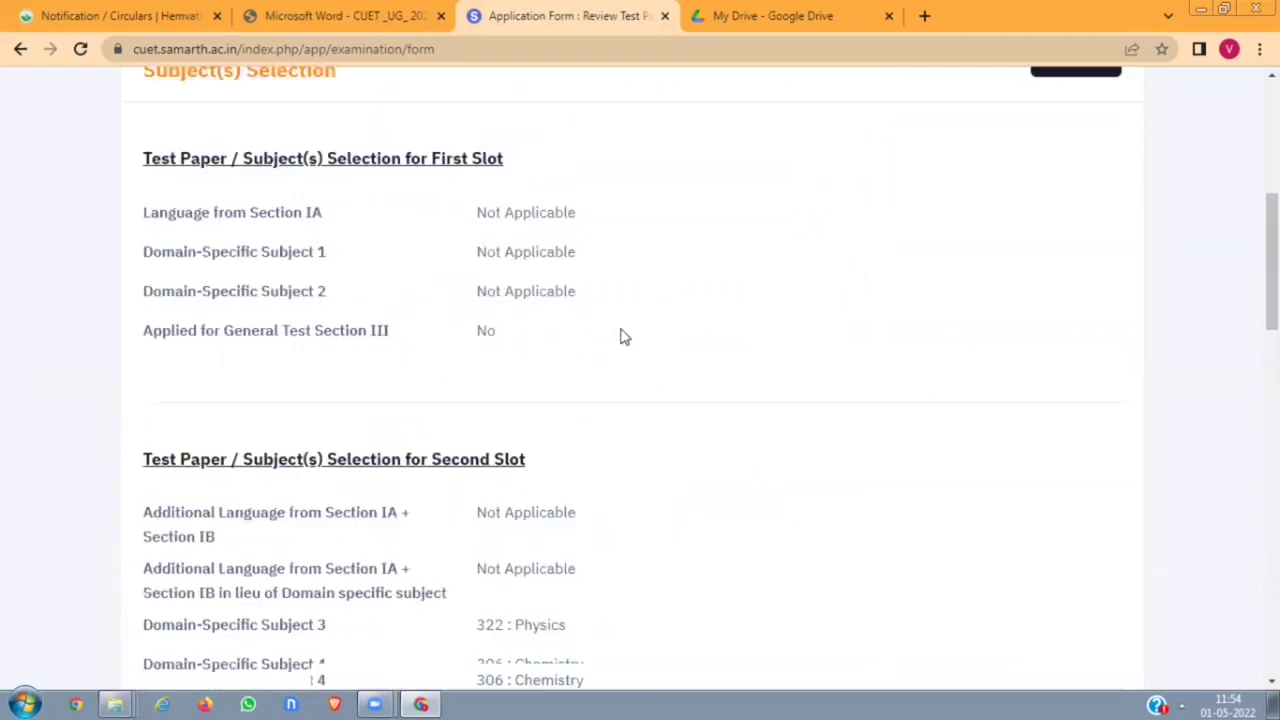
scroll(530, 350, down, 3)
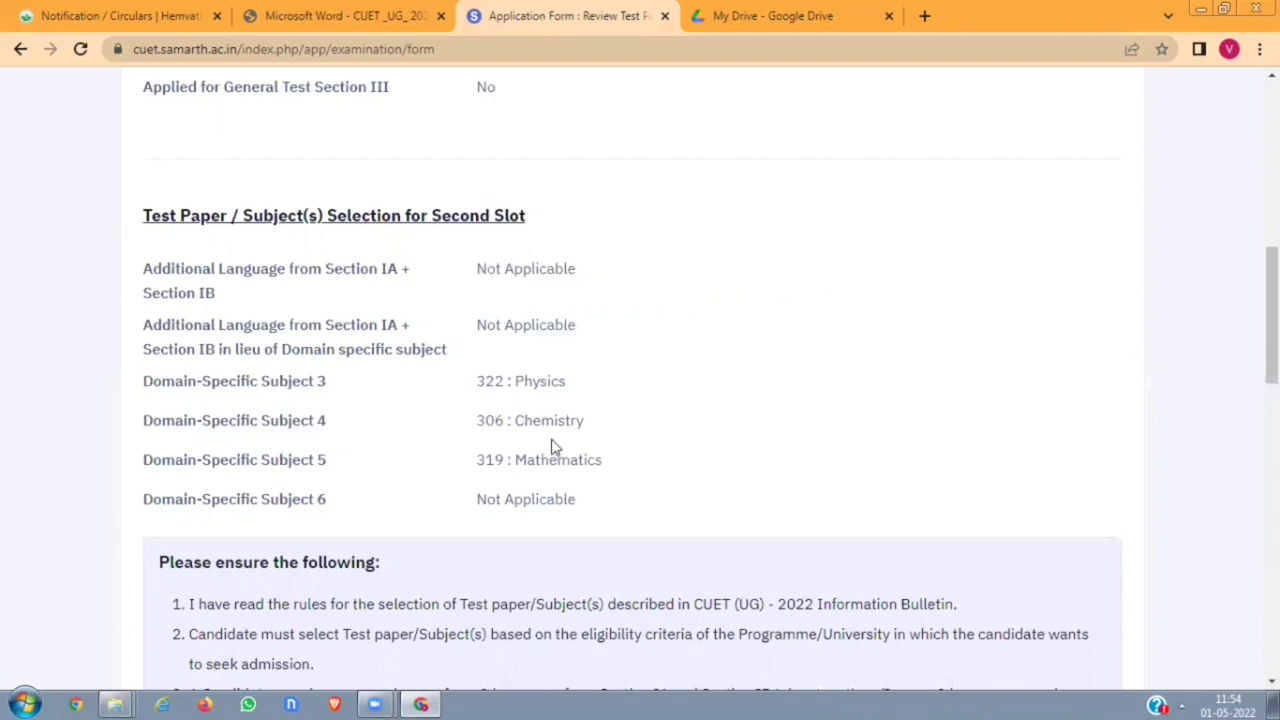
scroll(553, 440, up, 2)
scroll(569, 412, up, 1)
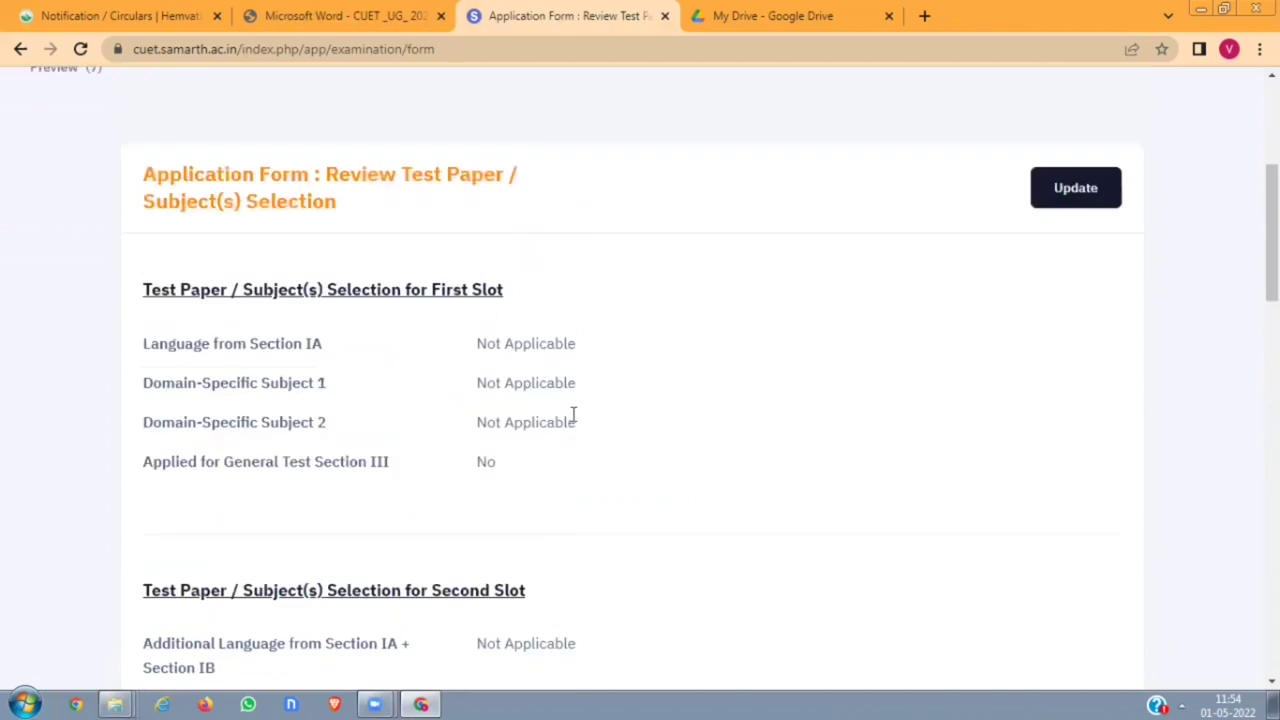
scroll(505, 545, down, 3)
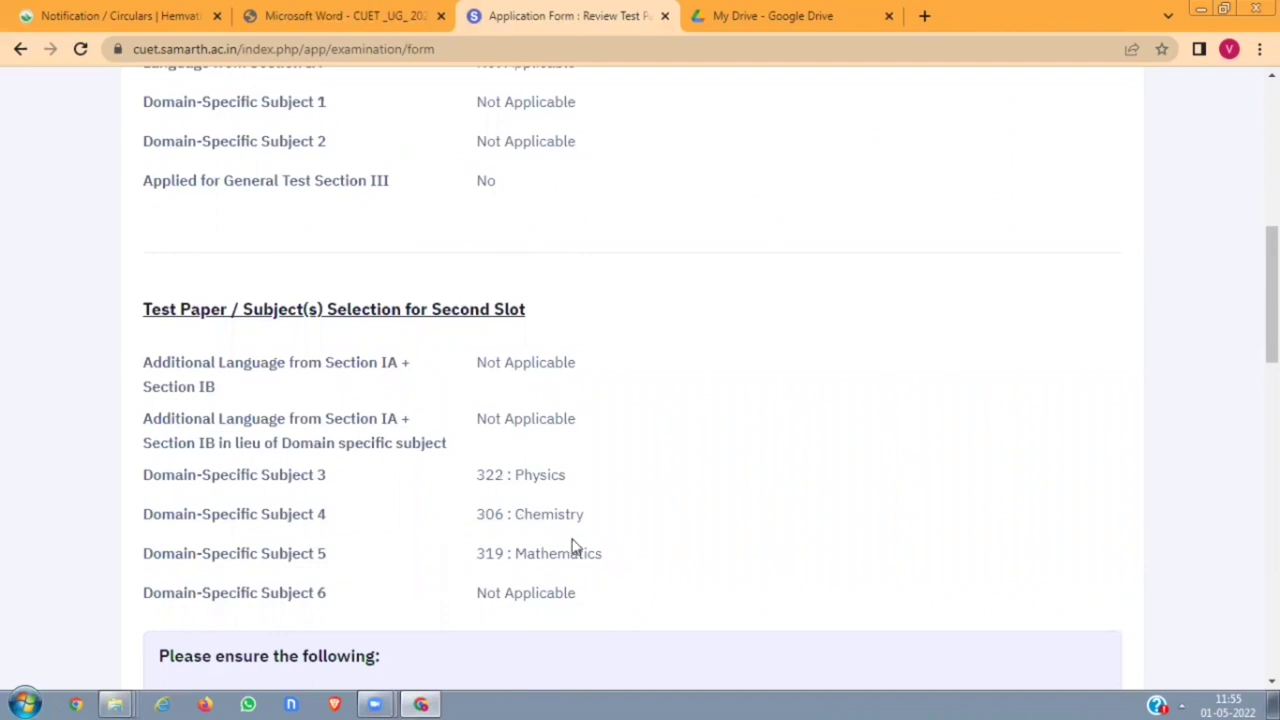
scroll(580, 545, down, 3)
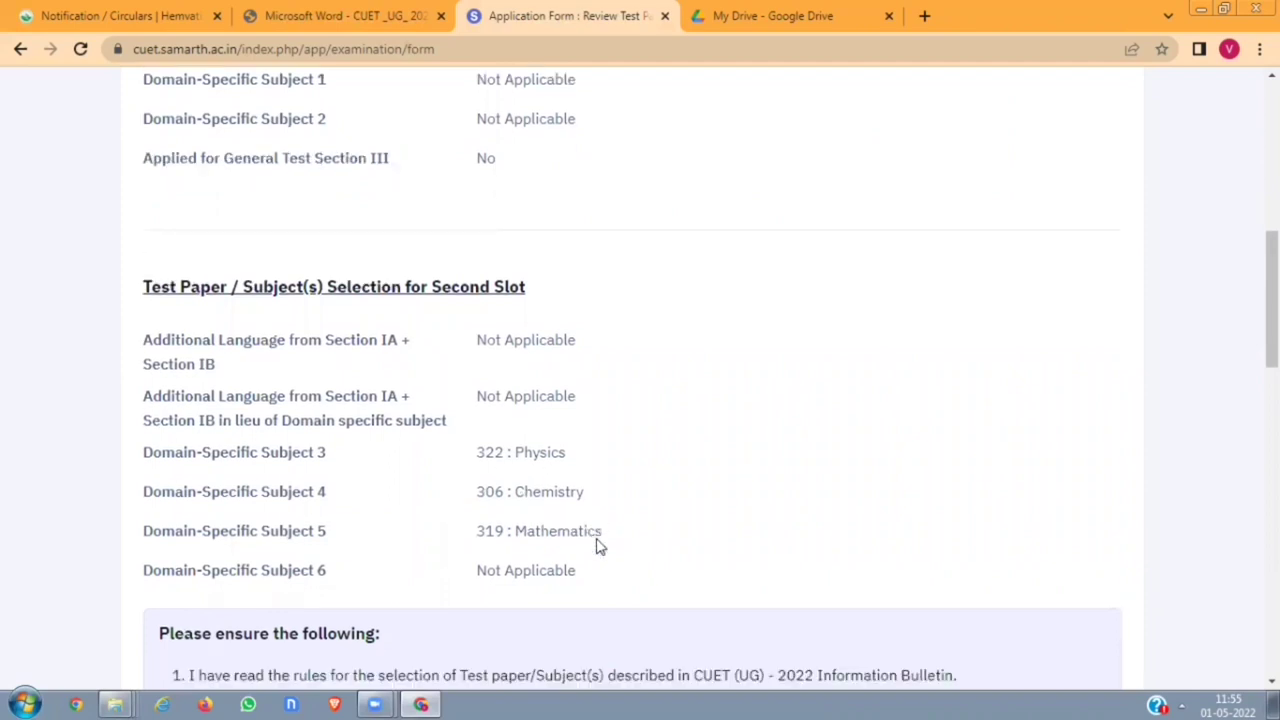
scroll(557, 291, up, 2)
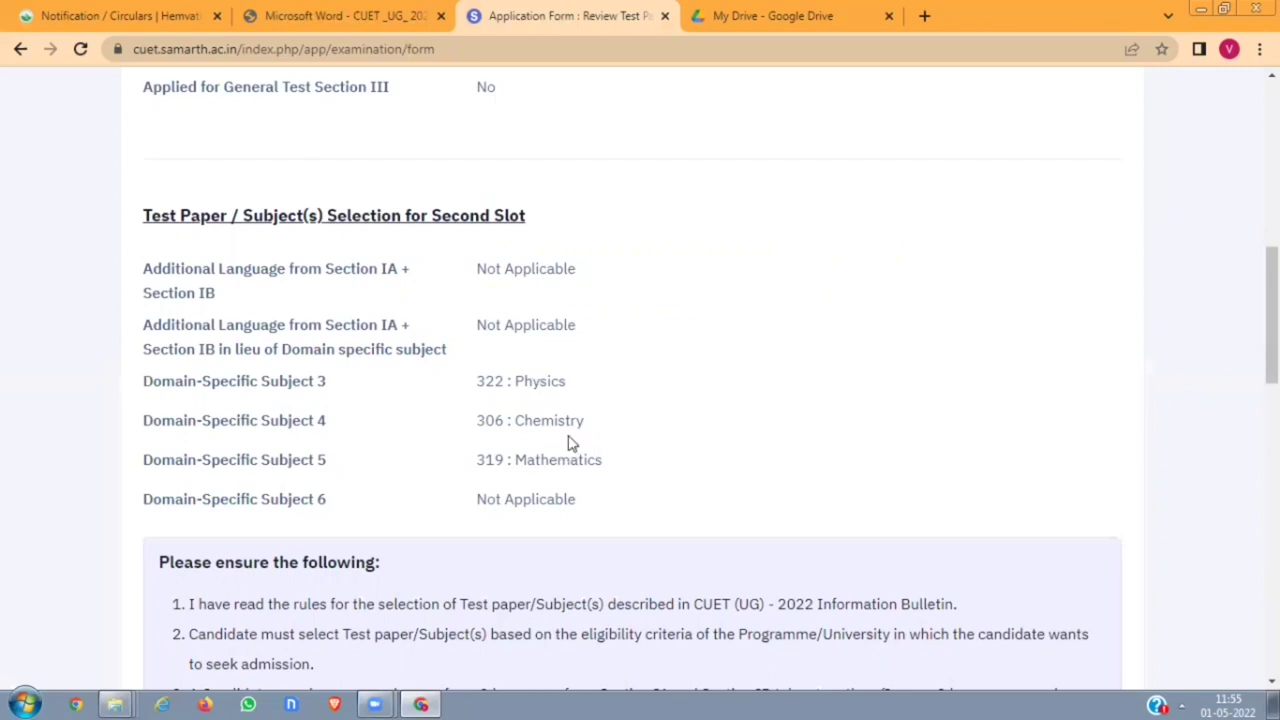
scroll(568, 443, up, 4)
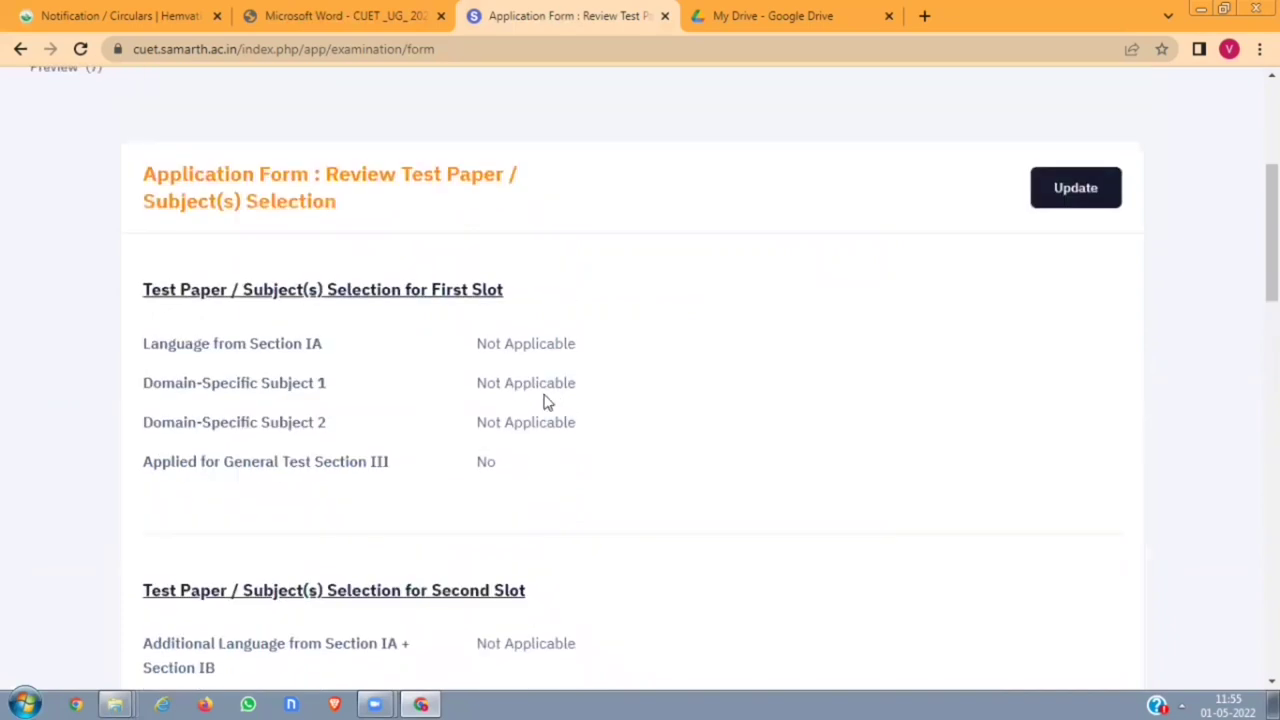
scroll(520, 430, down, 3)
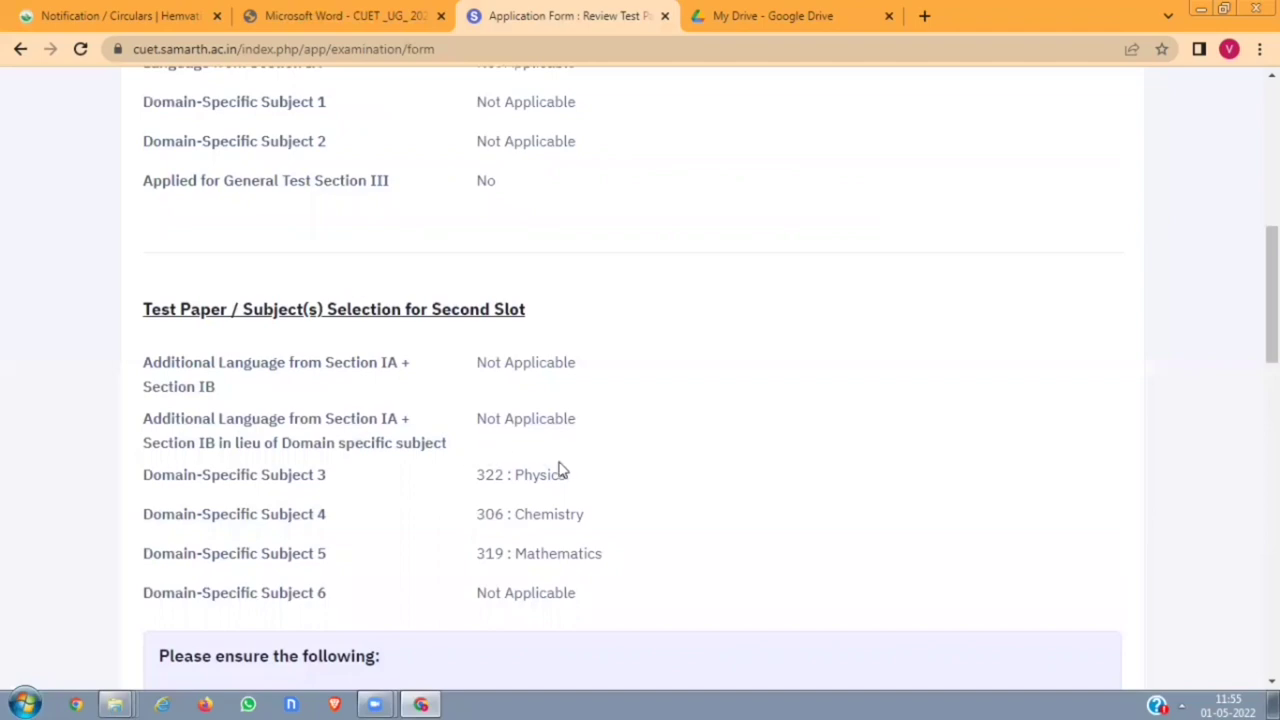
scroll(614, 497, down, 5)
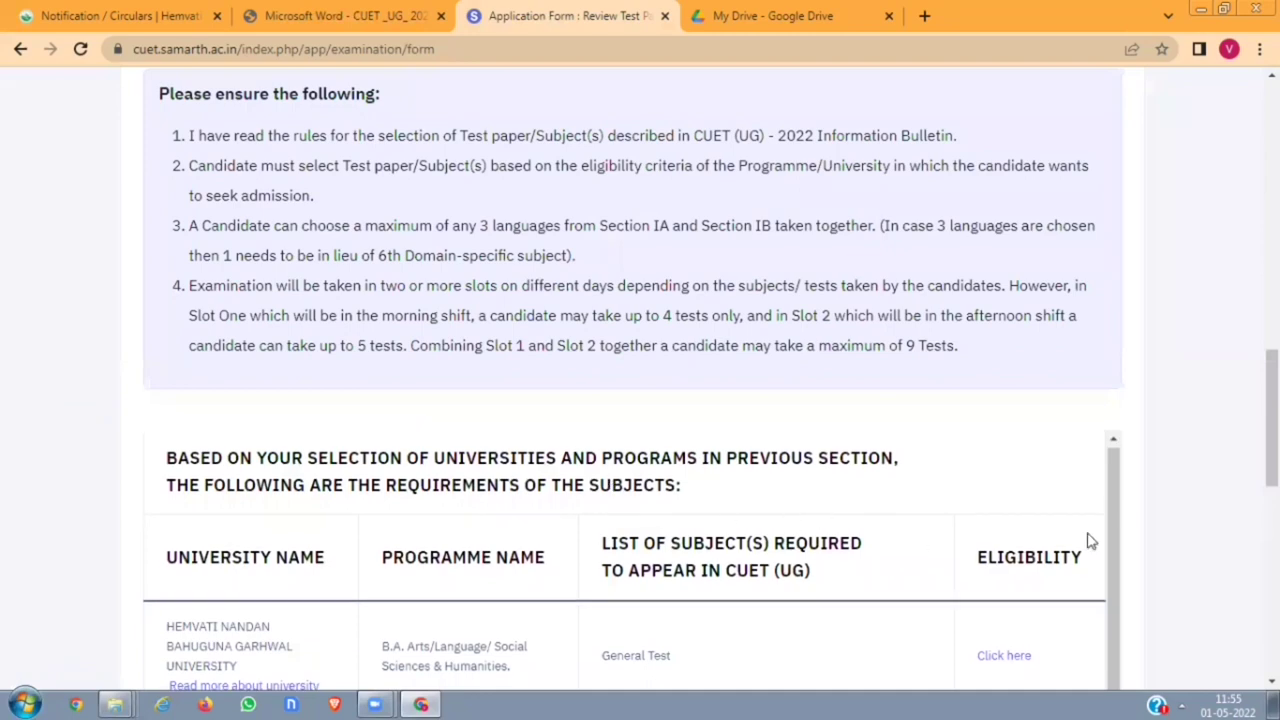
scroll(1271, 420, down, 1)
scroll(1271, 420, down, 4)
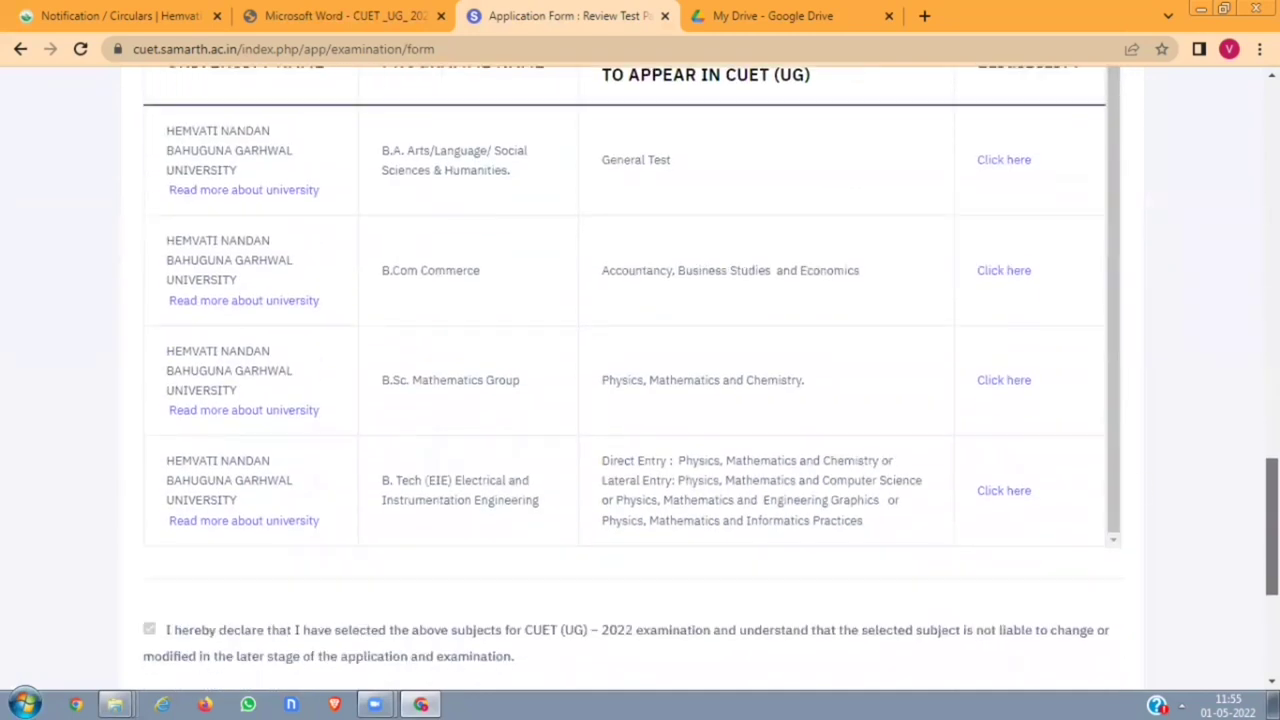
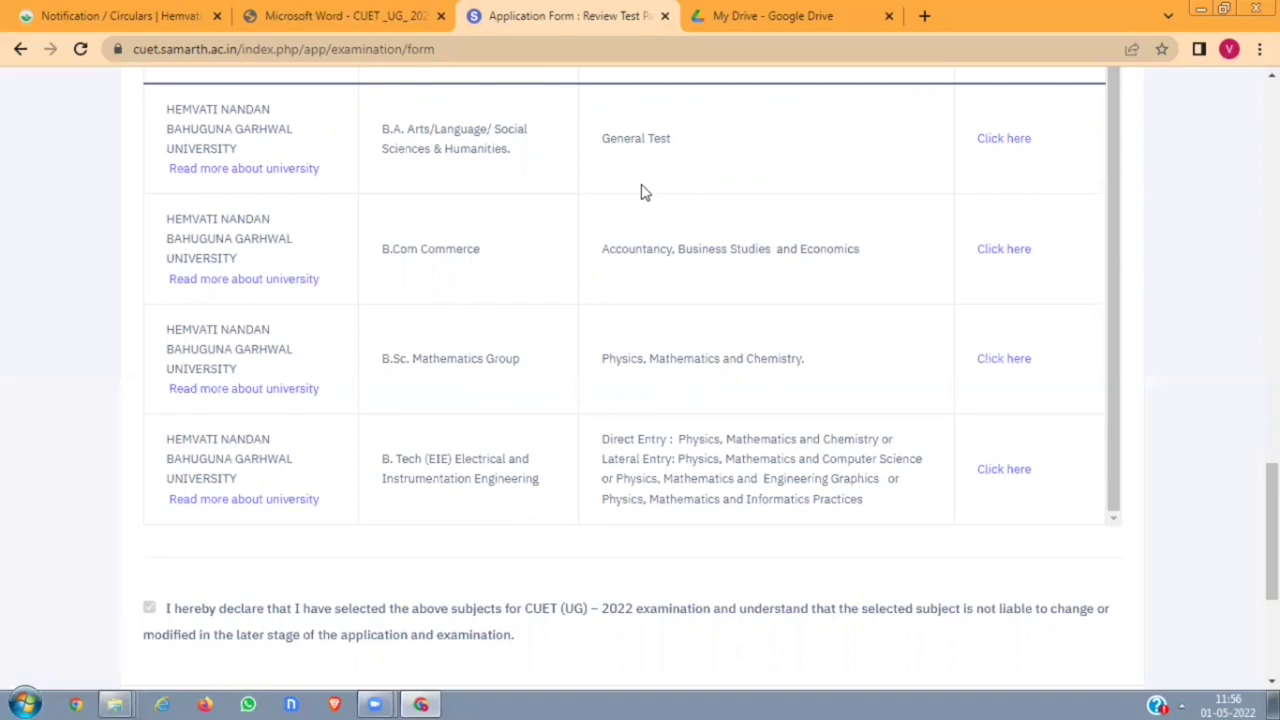
Reopen the subject selection for editing with 'Update Test Paper / Subject(s) Form'.
scroll(722, 315, down, 3)
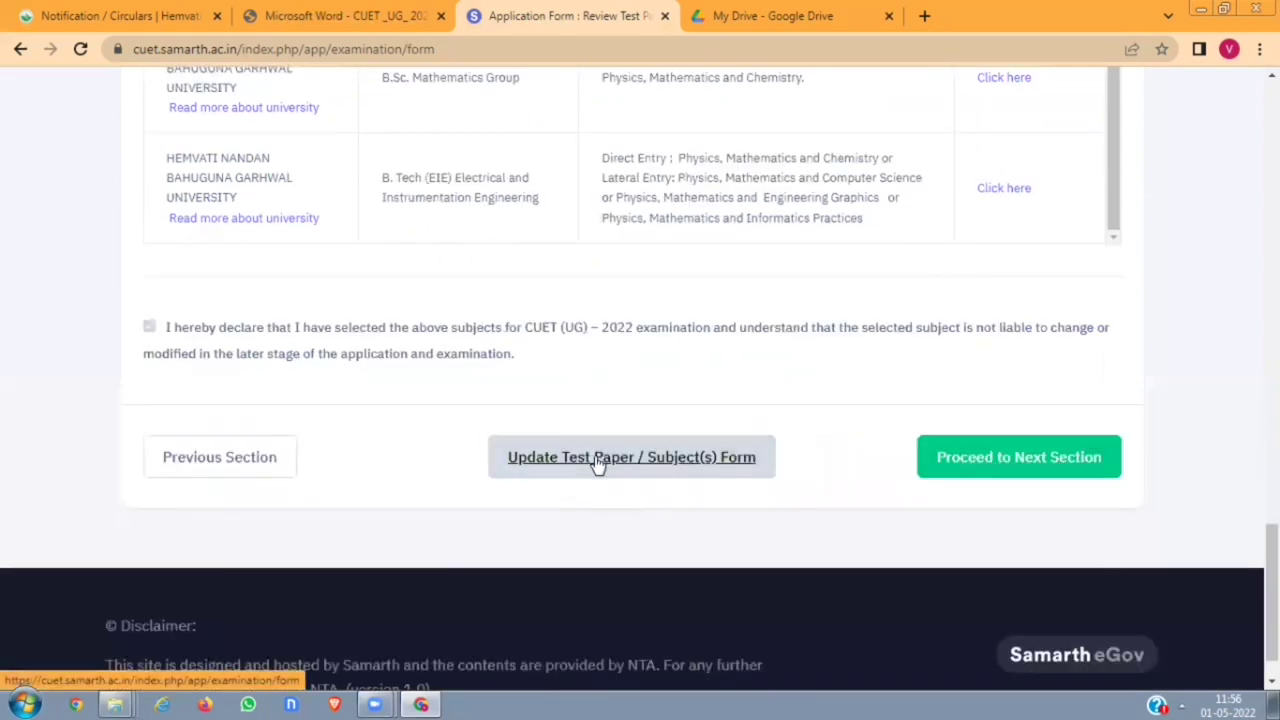
scroll(700, 340, up, 3)
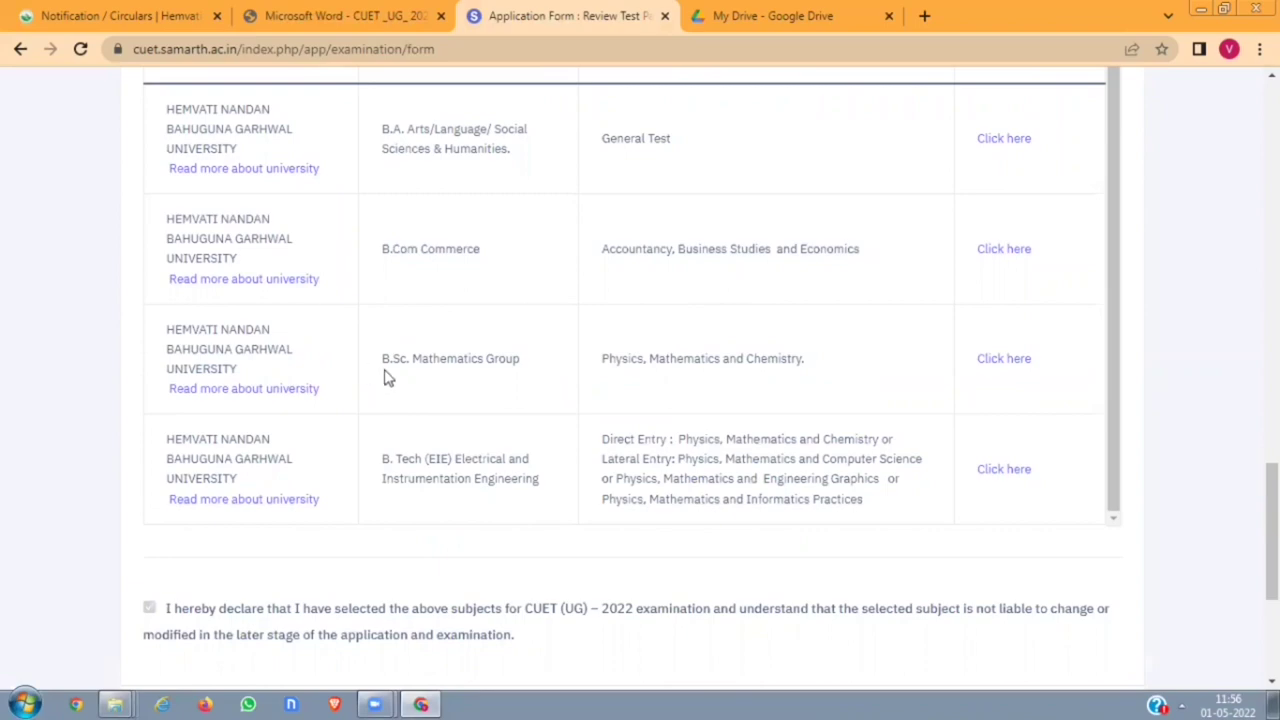
scroll(527, 459, down, 3)
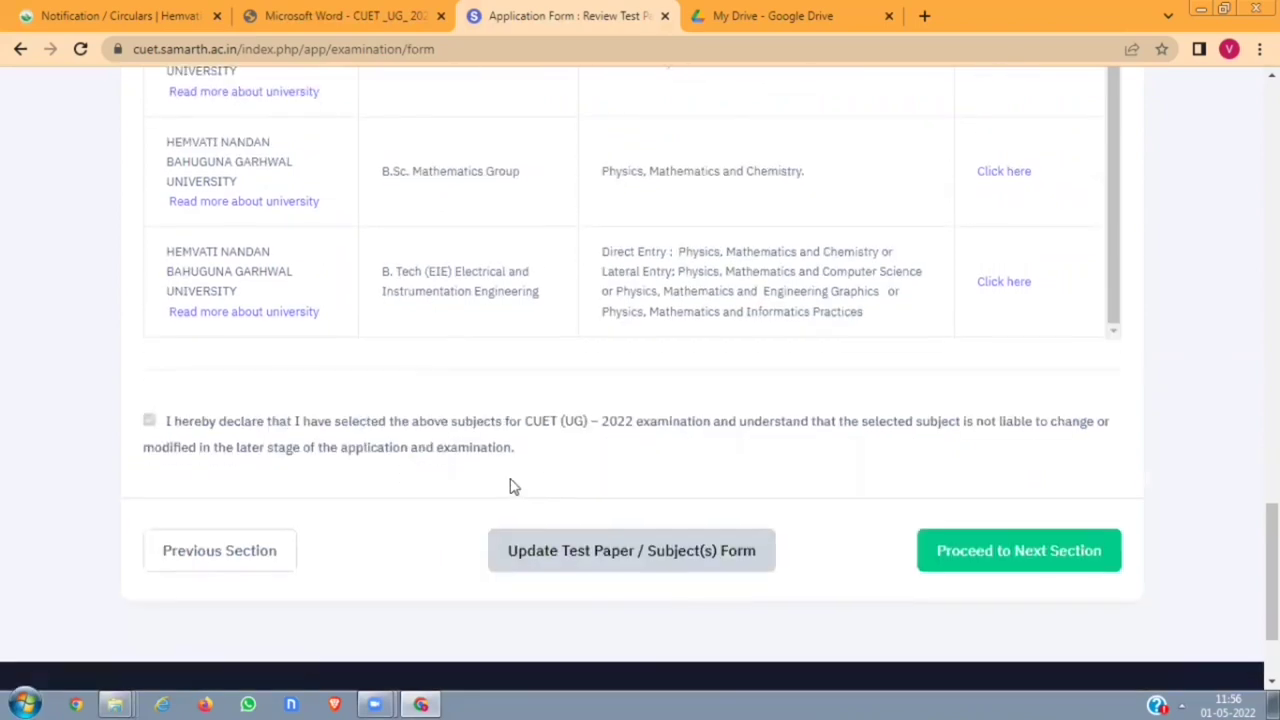
click(590, 460)
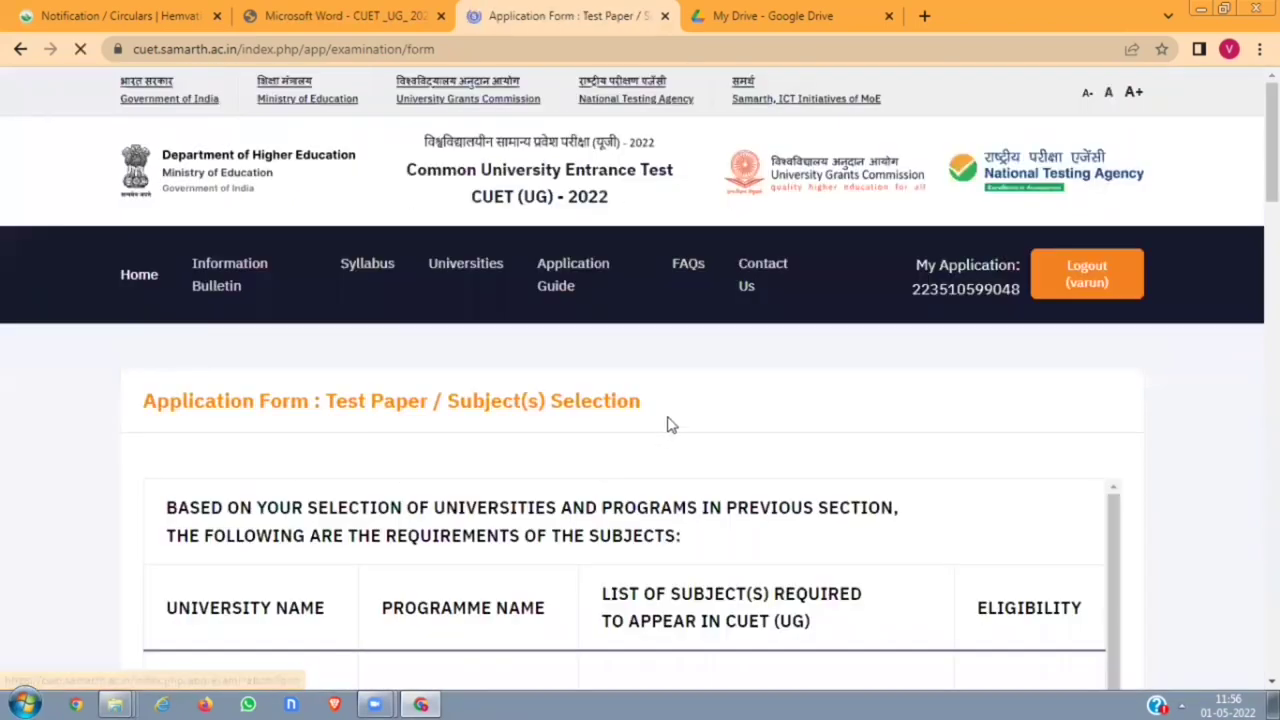
Keep the First Slot's Section IA language as Not Applicable.
scroll(540, 265, down, 10)
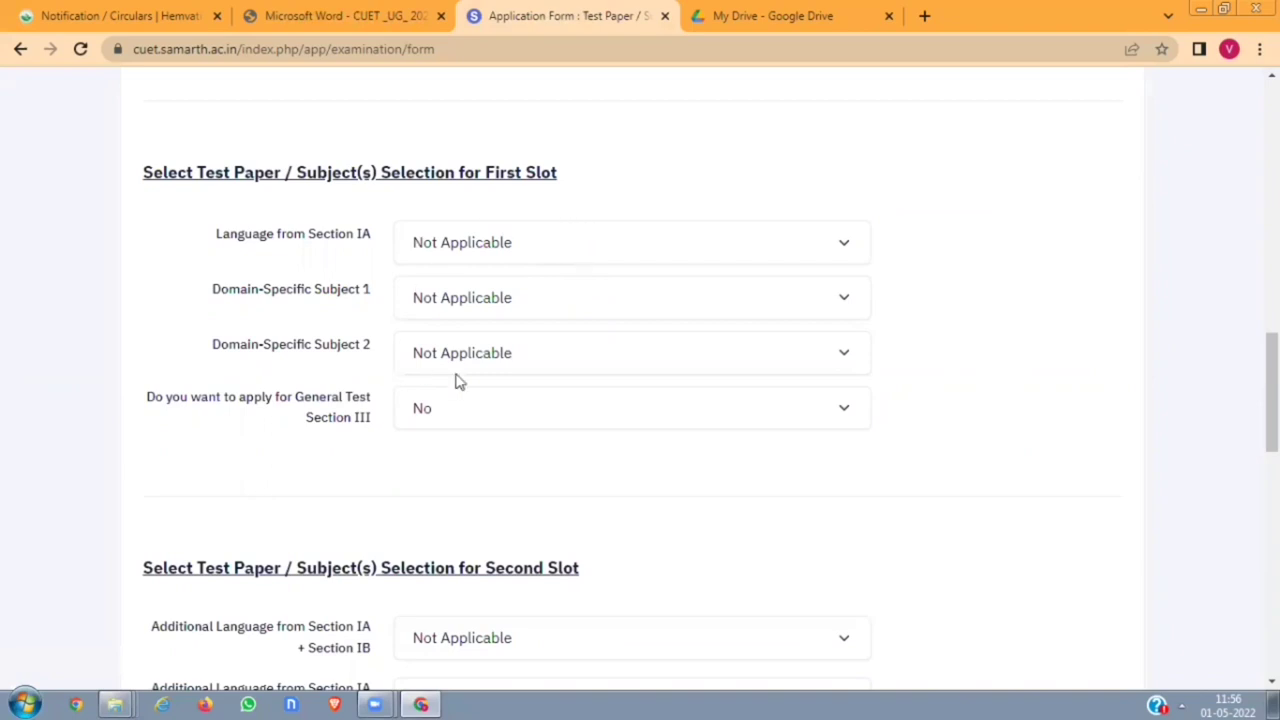
scroll(545, 390, down, 3)
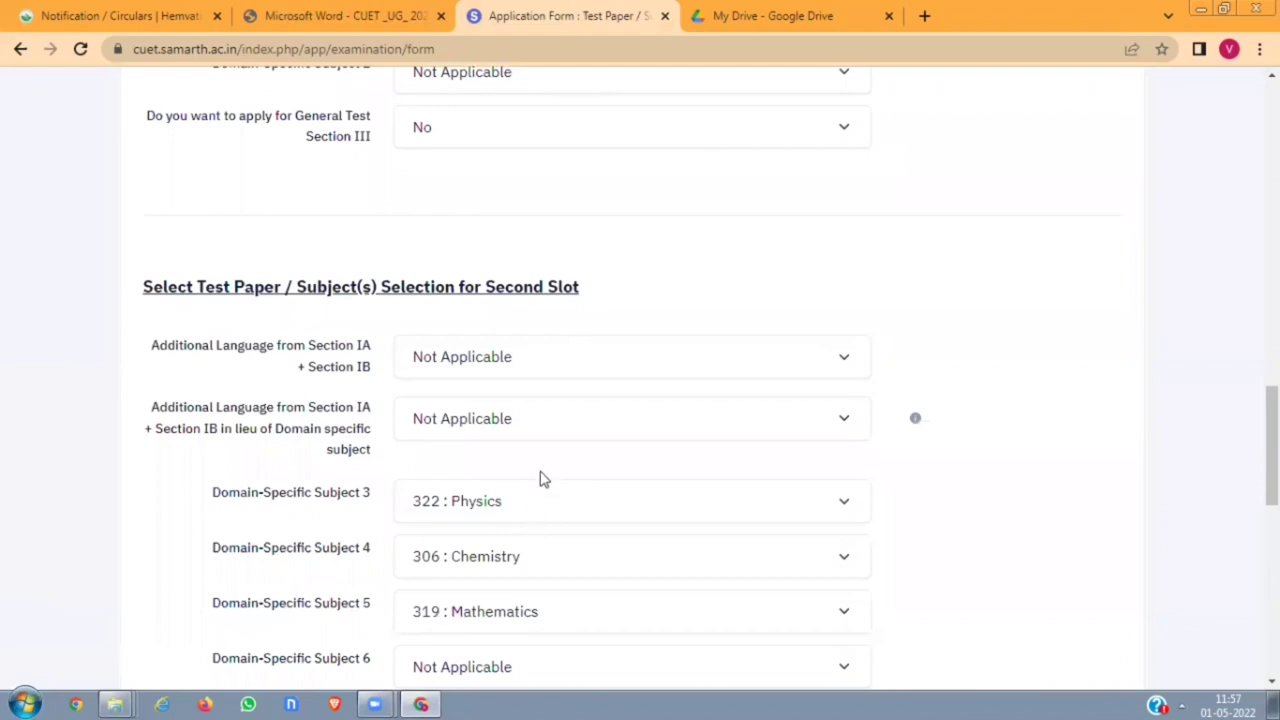
scroll(545, 438, up, 5)
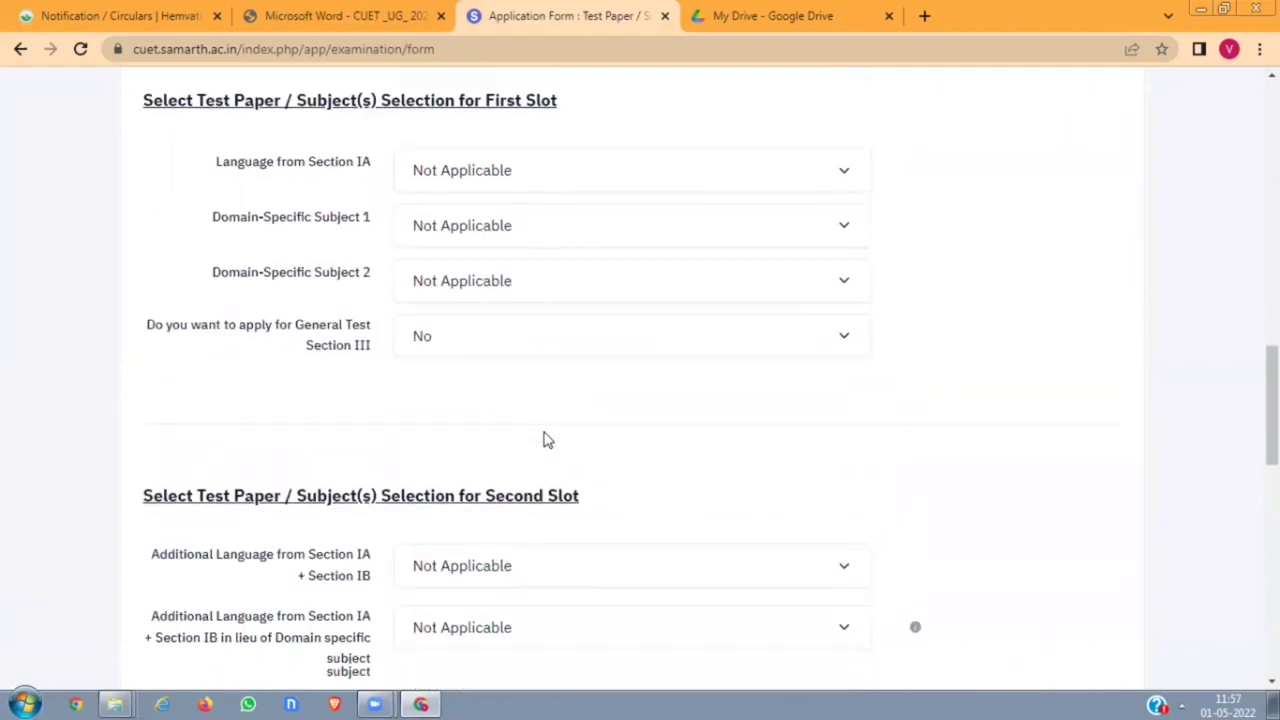
scroll(563, 426, down, 2)
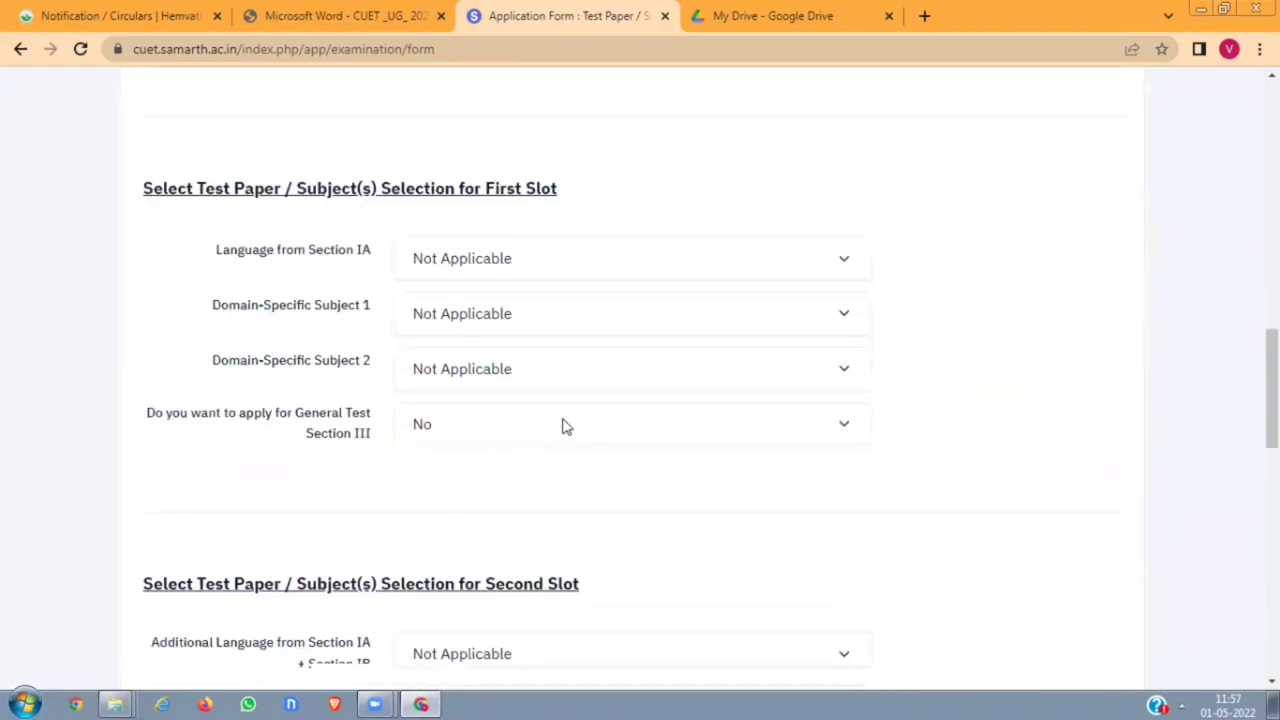
click(766, 247)
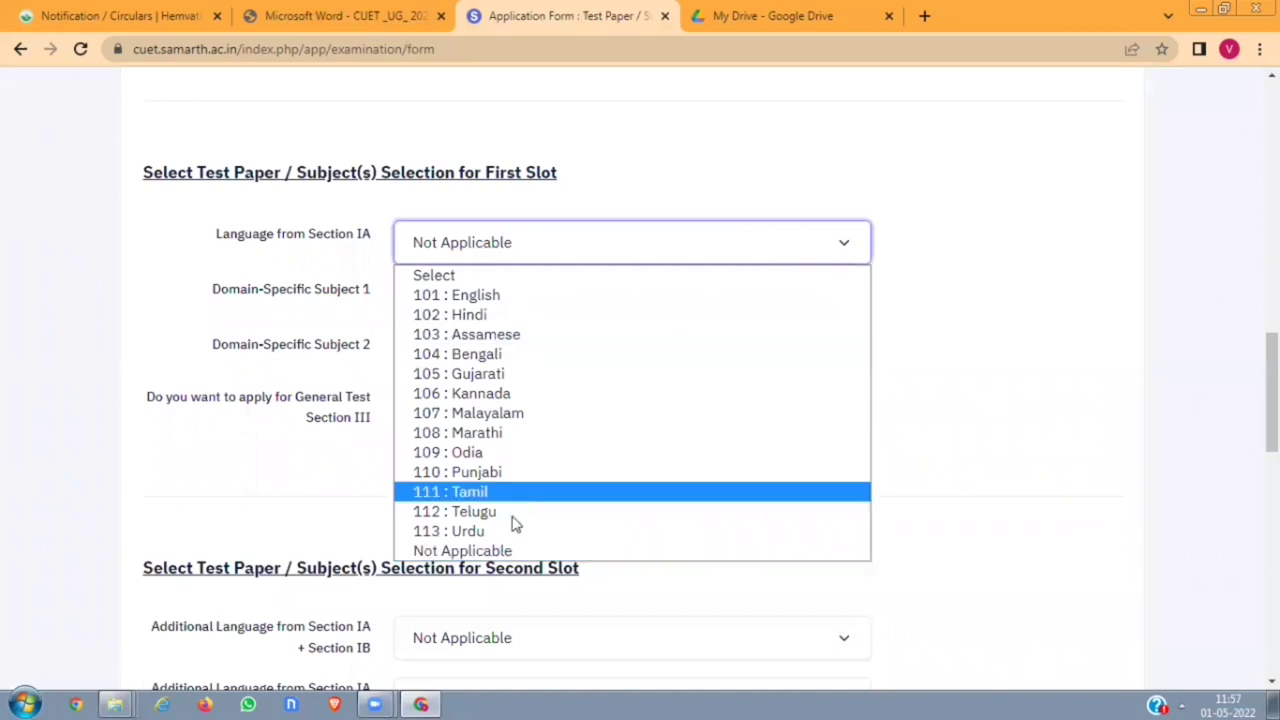
click(480, 551)
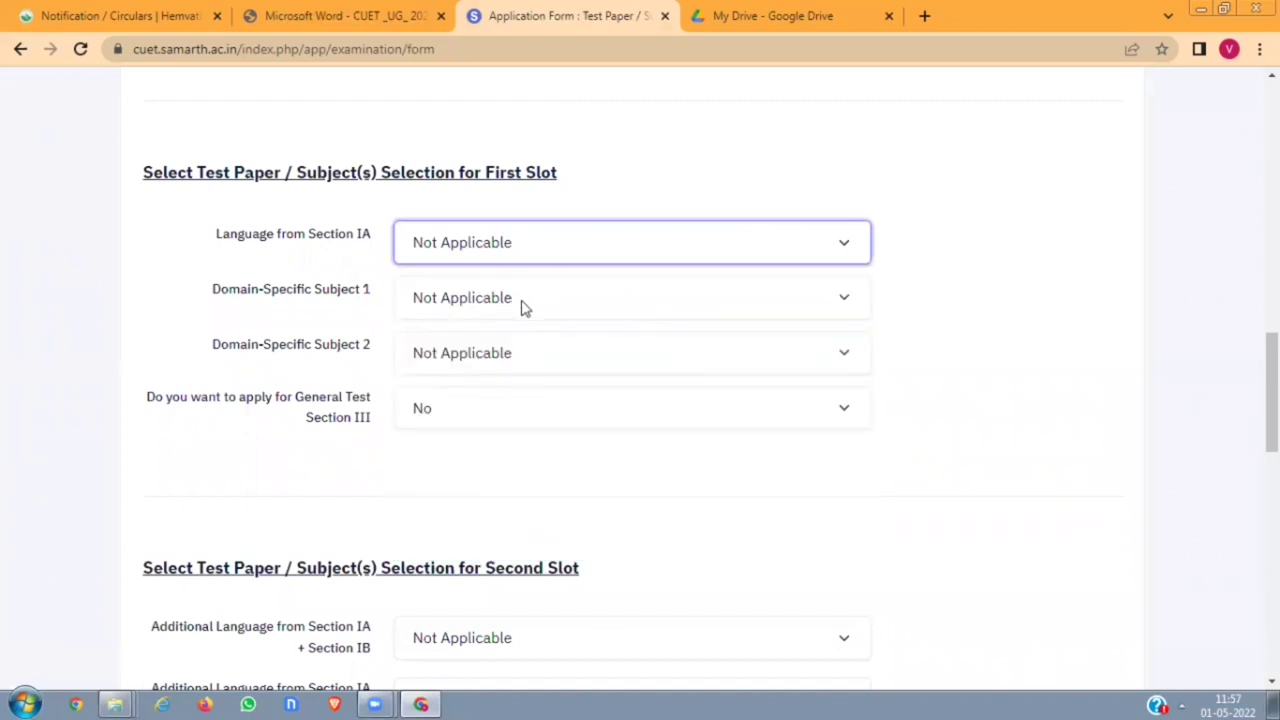
Choose 309 Economics/Business Economics and 305 Business Studies as First Slot domain subjects.
click(840, 298)
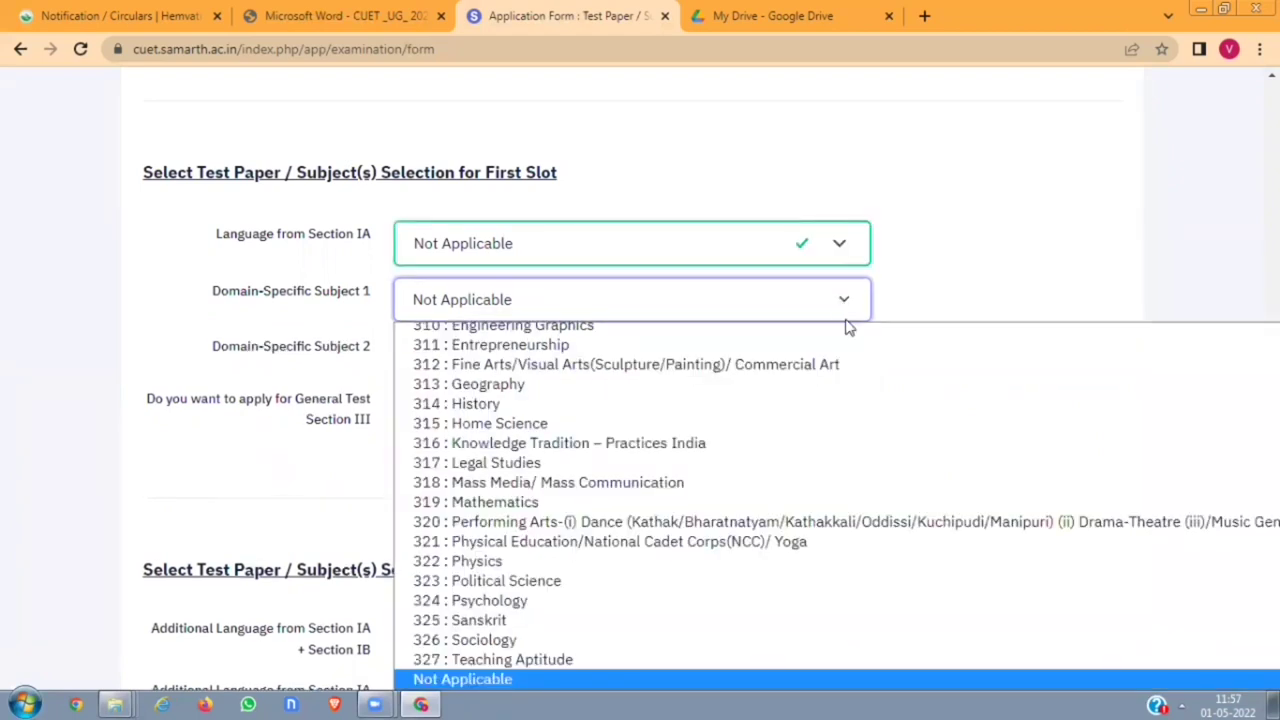
scroll(603, 512, up, 4)
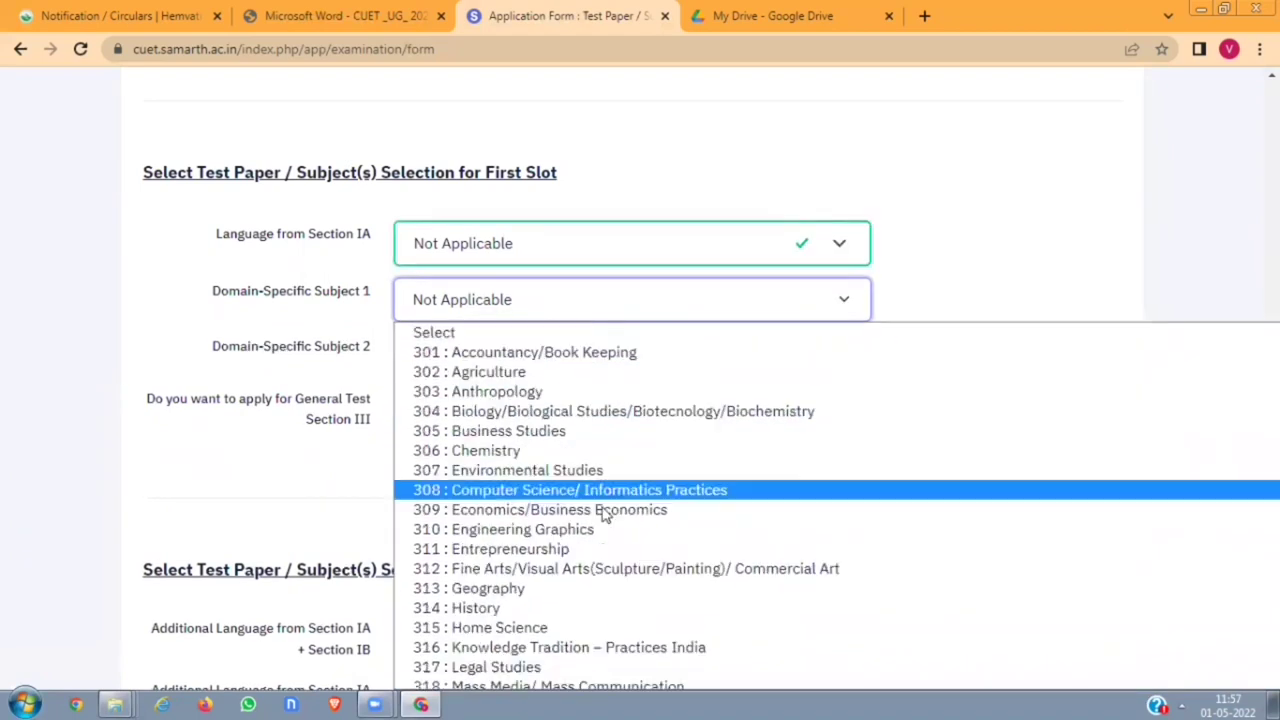
click(540, 570)
click(560, 356)
scroll(560, 234, up, 3)
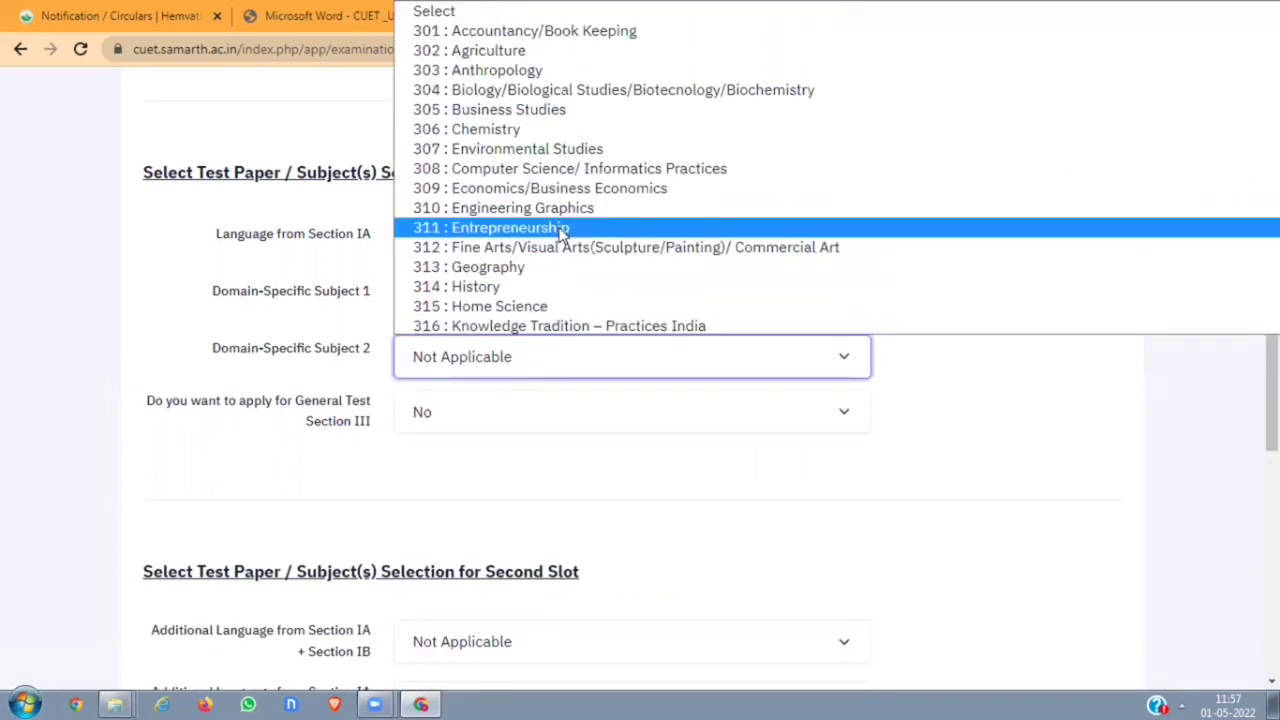
click(557, 112)
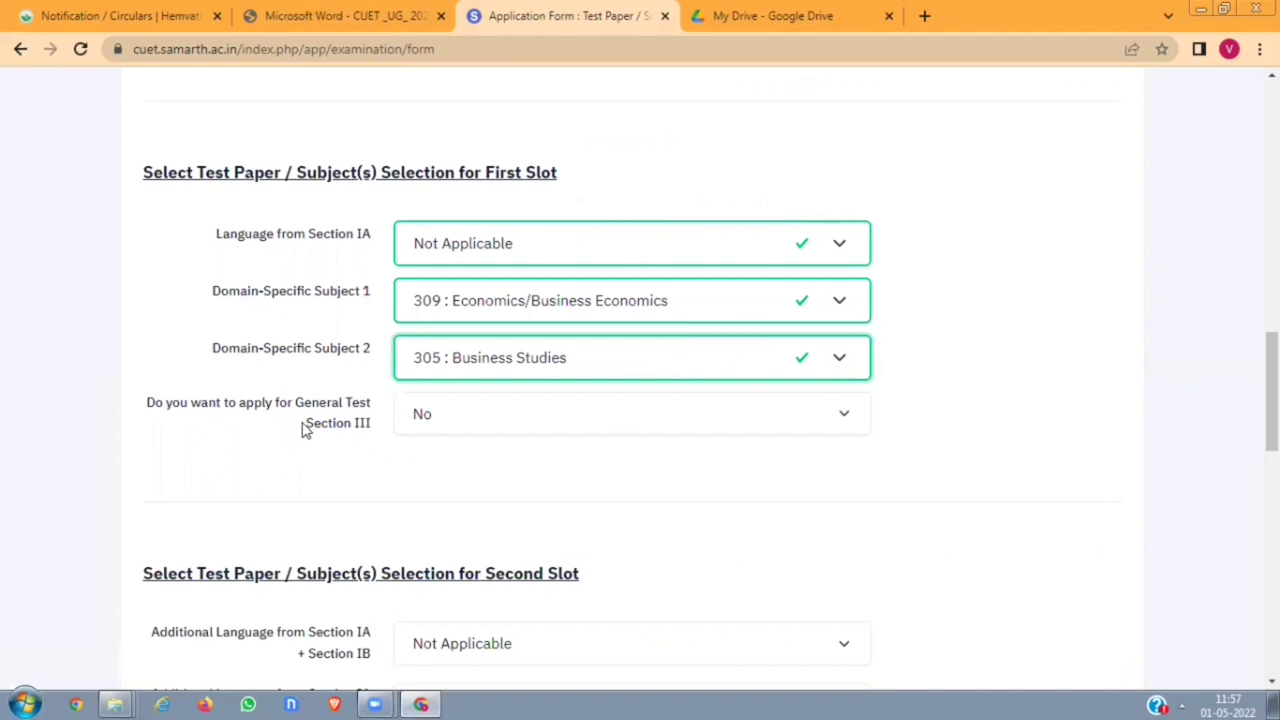
click(828, 420)
Opt in to the General Test Section III with Yes.
click(471, 467)
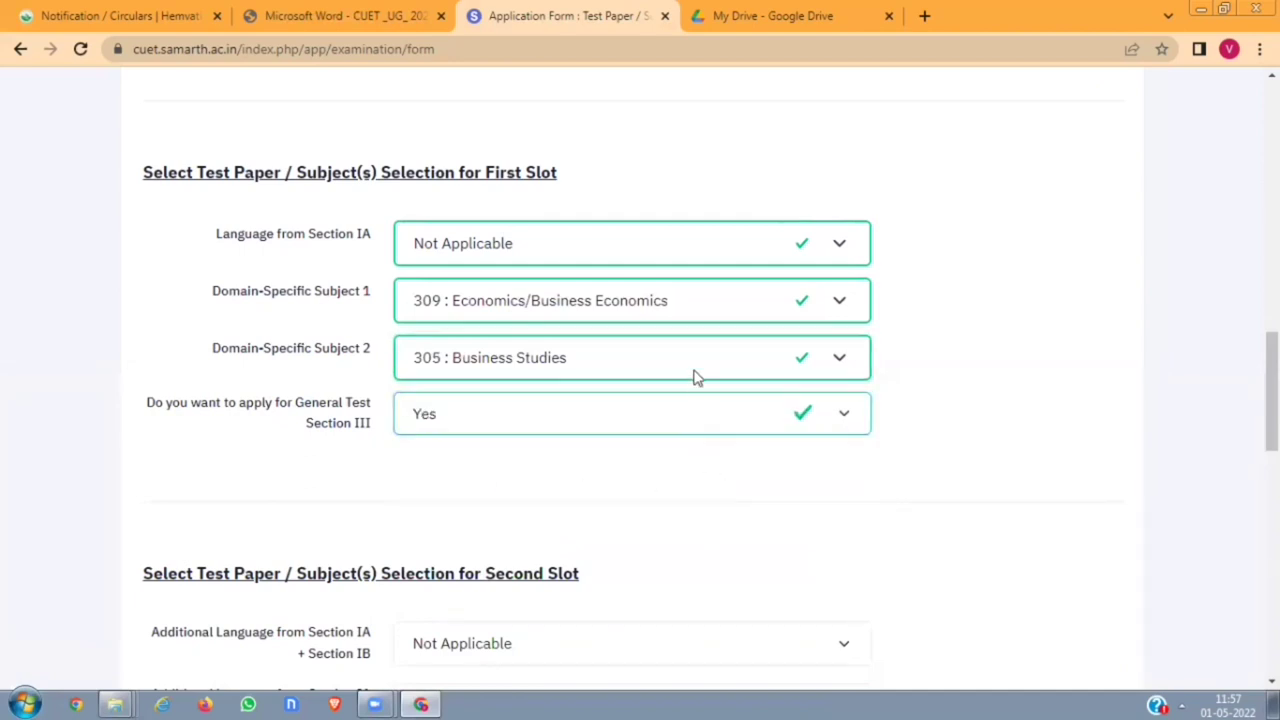
scroll(695, 450, down, 4)
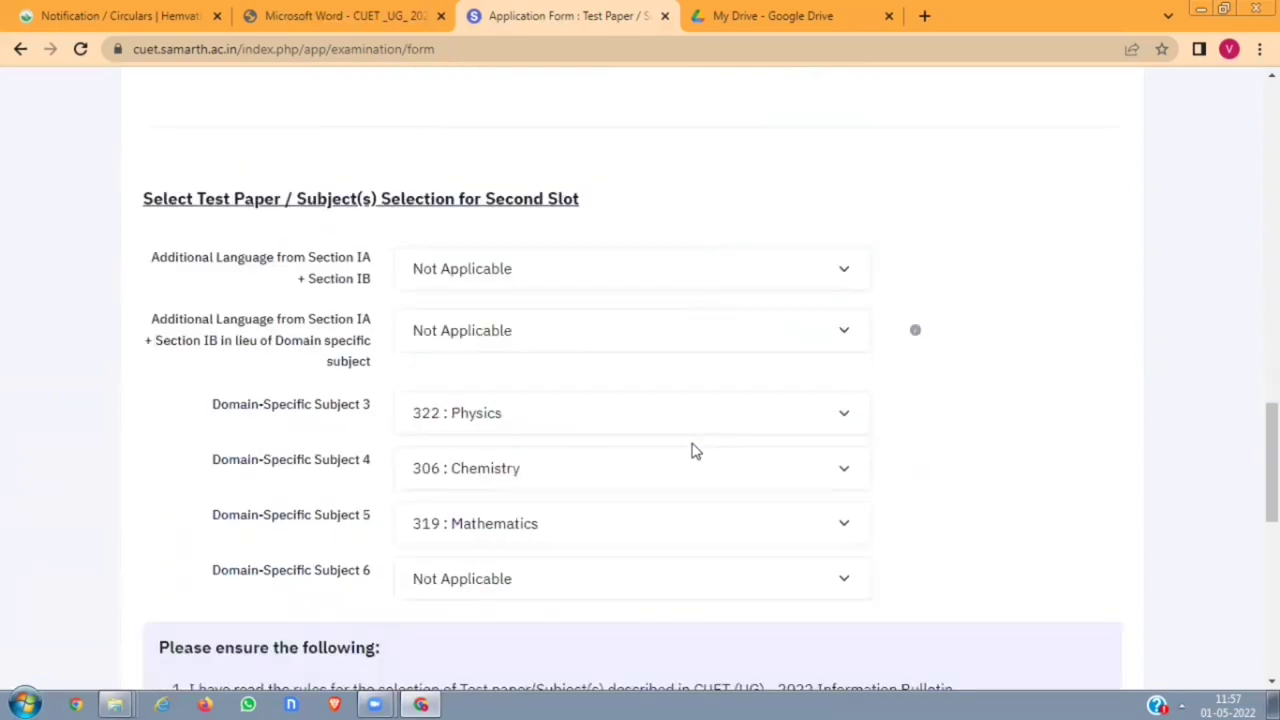
scroll(695, 450, down, 1)
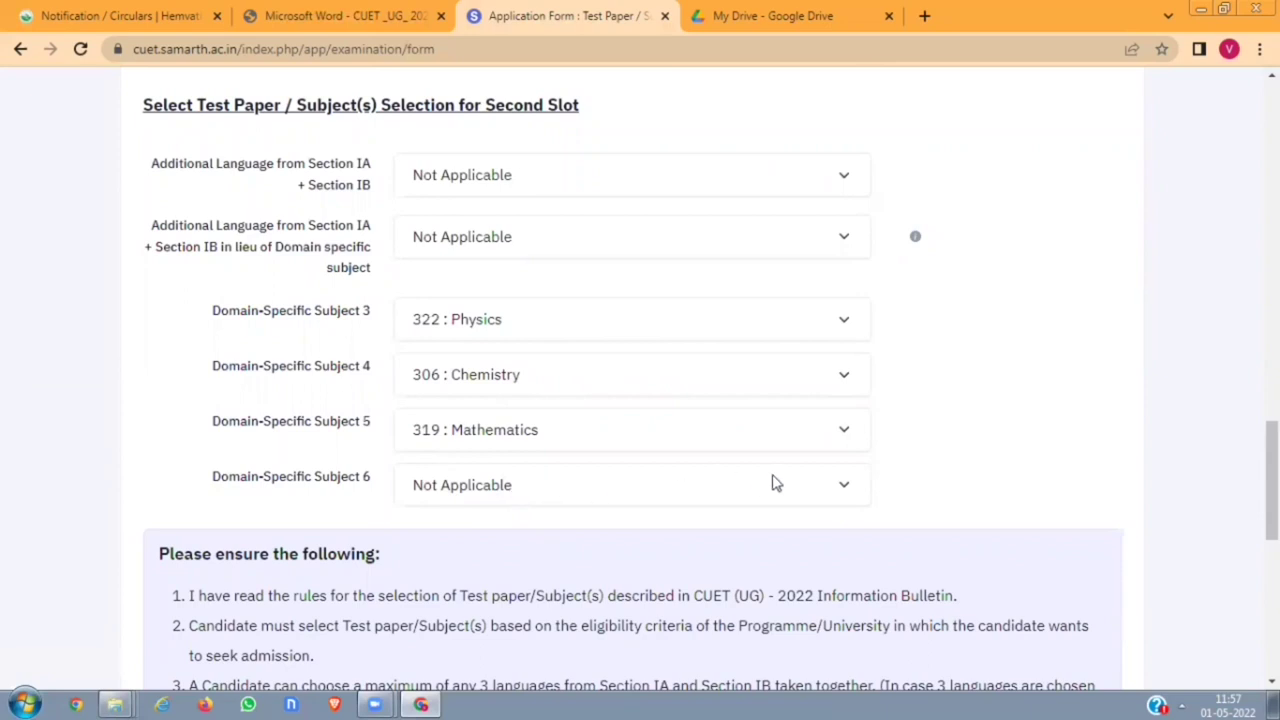
scroll(683, 380, up, 2)
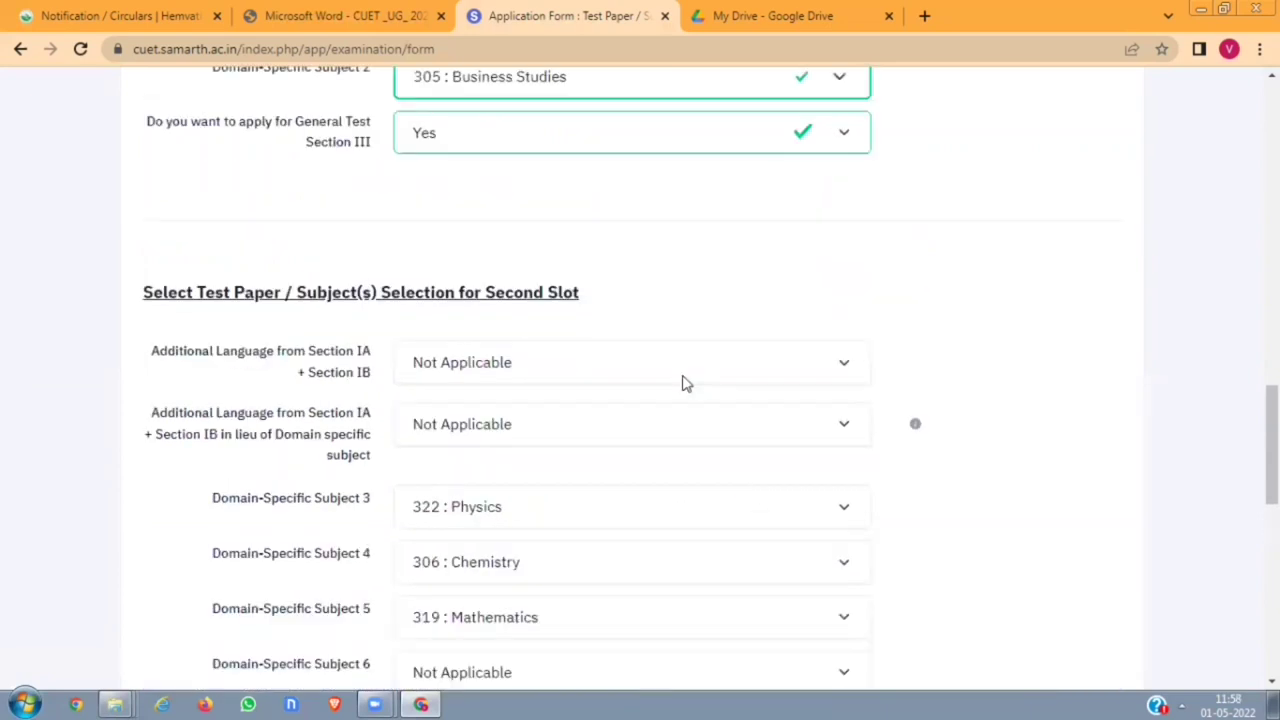
scroll(651, 326, up, 2)
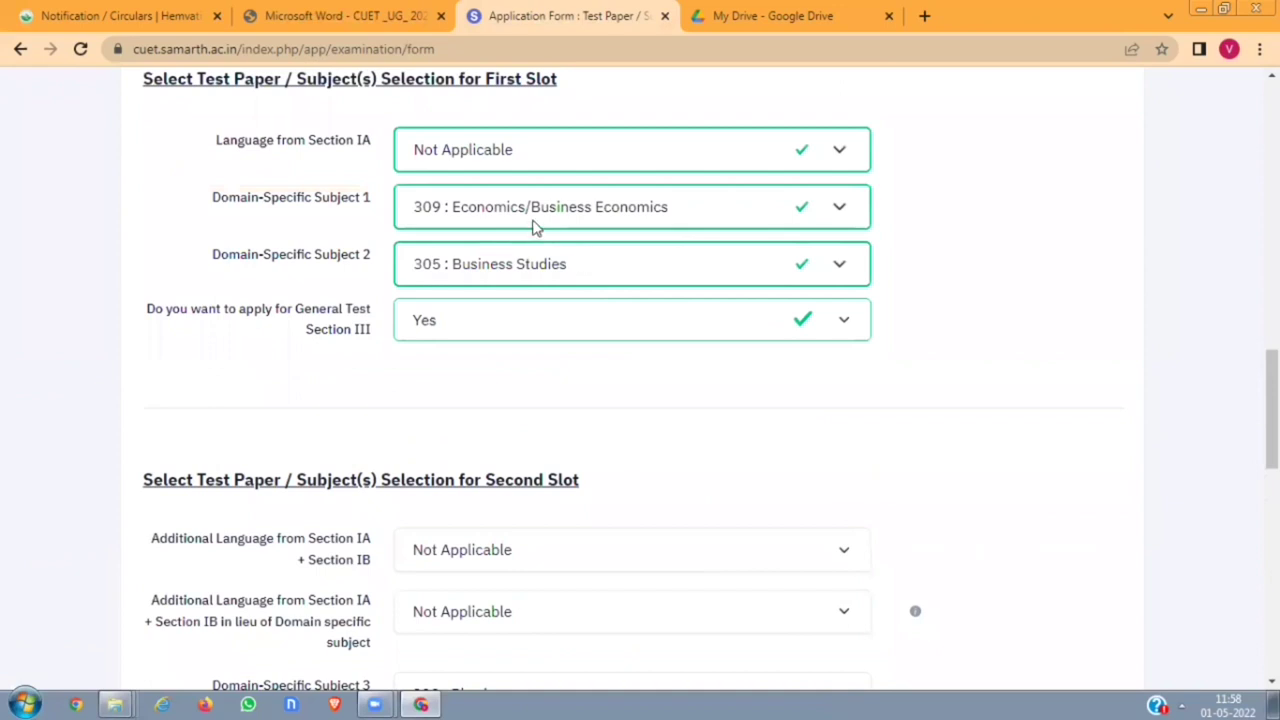
scroll(588, 342, down, 5)
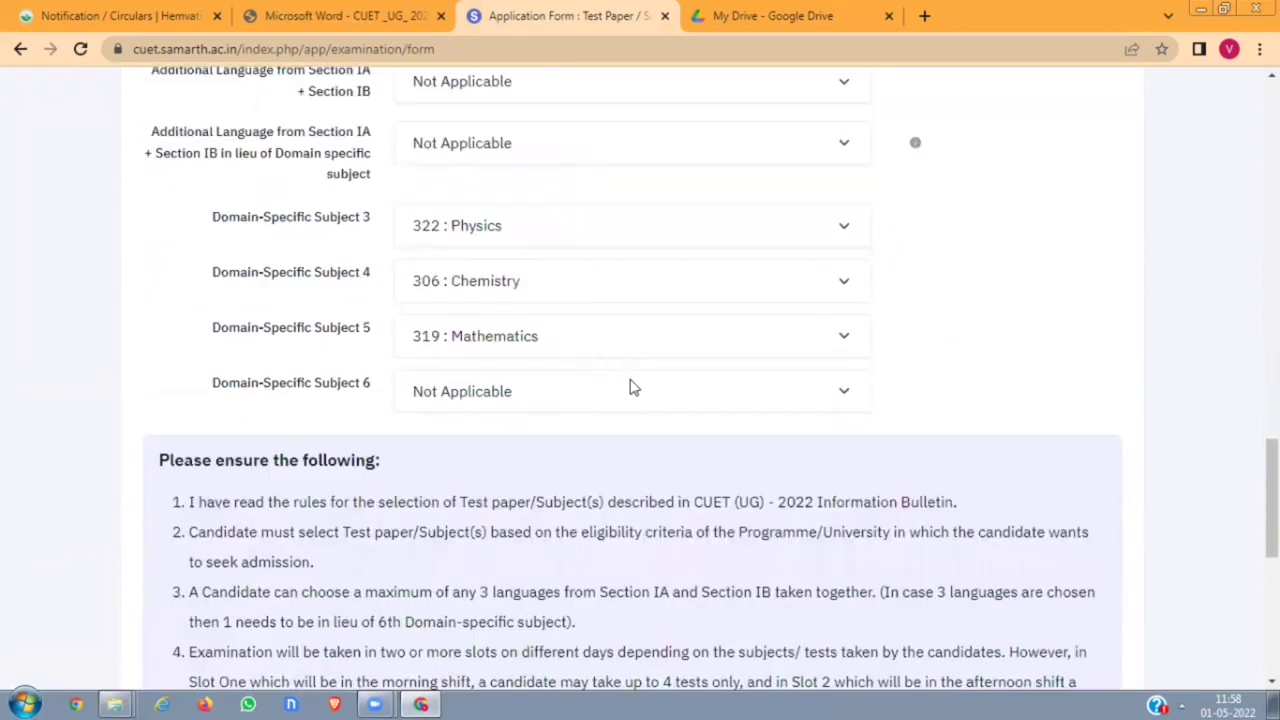
Set Domain-Specific Subject 6 to 301 Accountancy/Book Keeping and reach the form's bottom.
click(689, 400)
scroll(624, 358, up, 4)
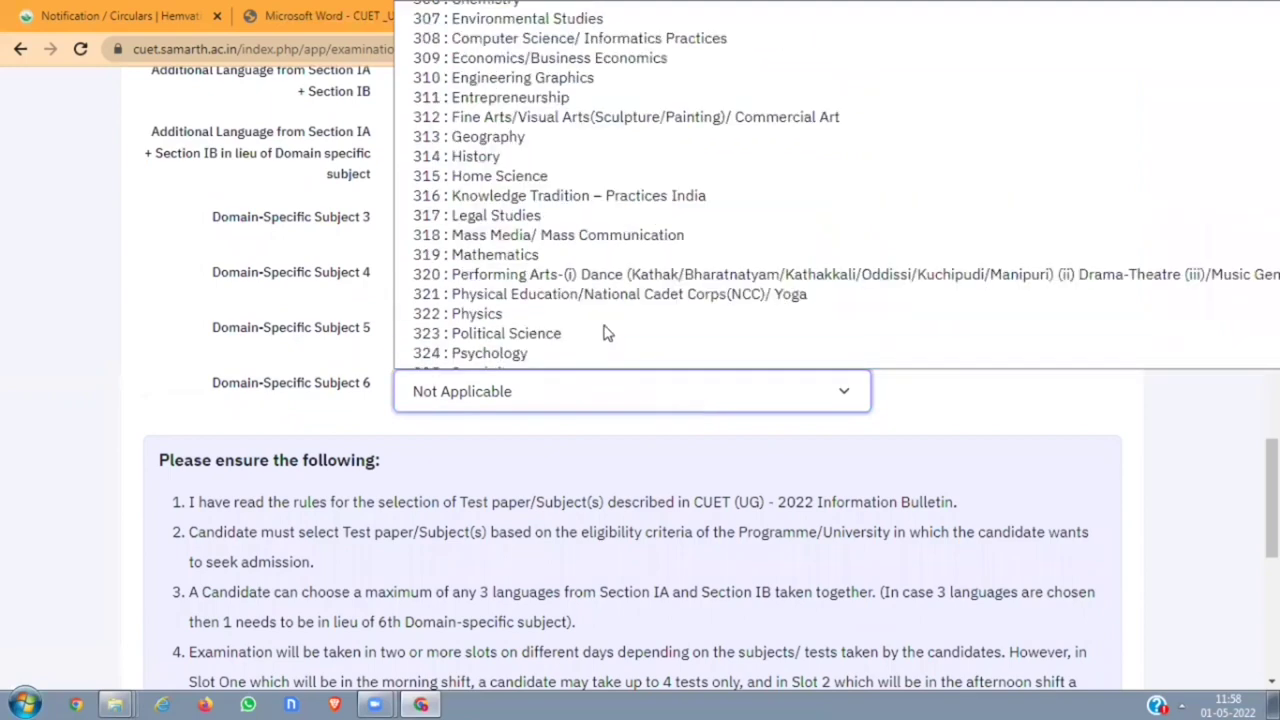
click(530, 31)
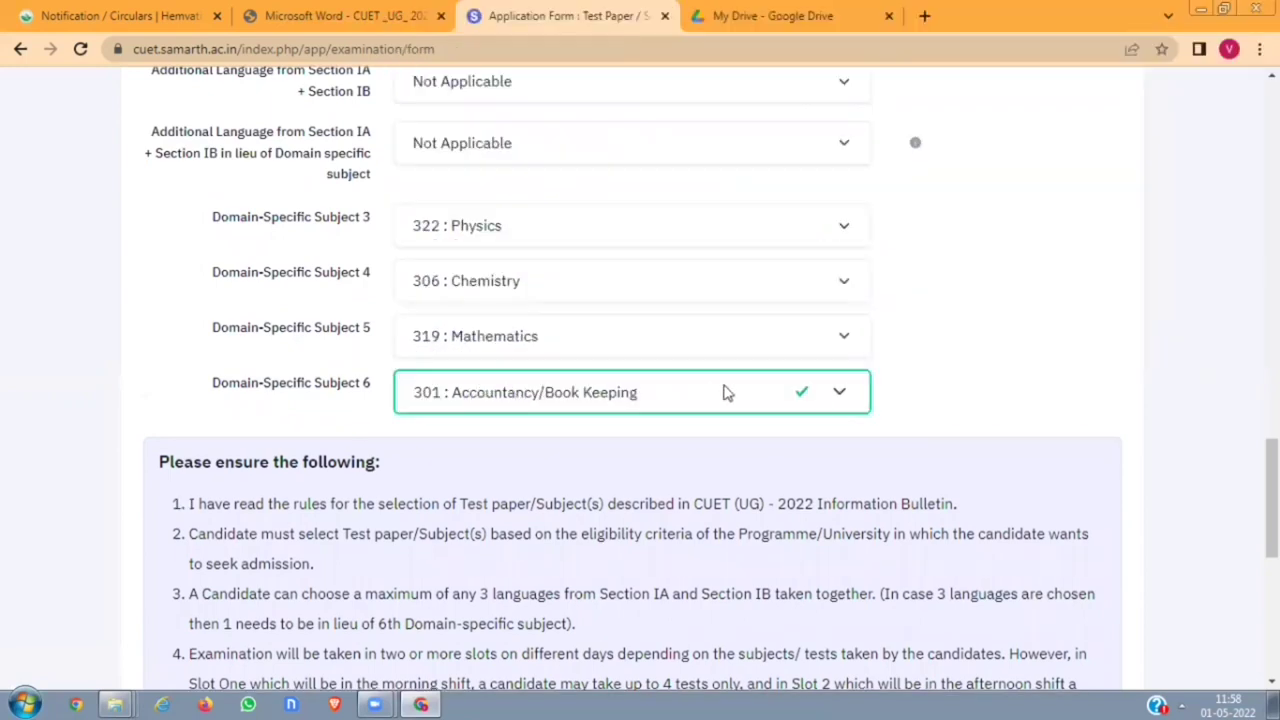
scroll(869, 337, up, 2)
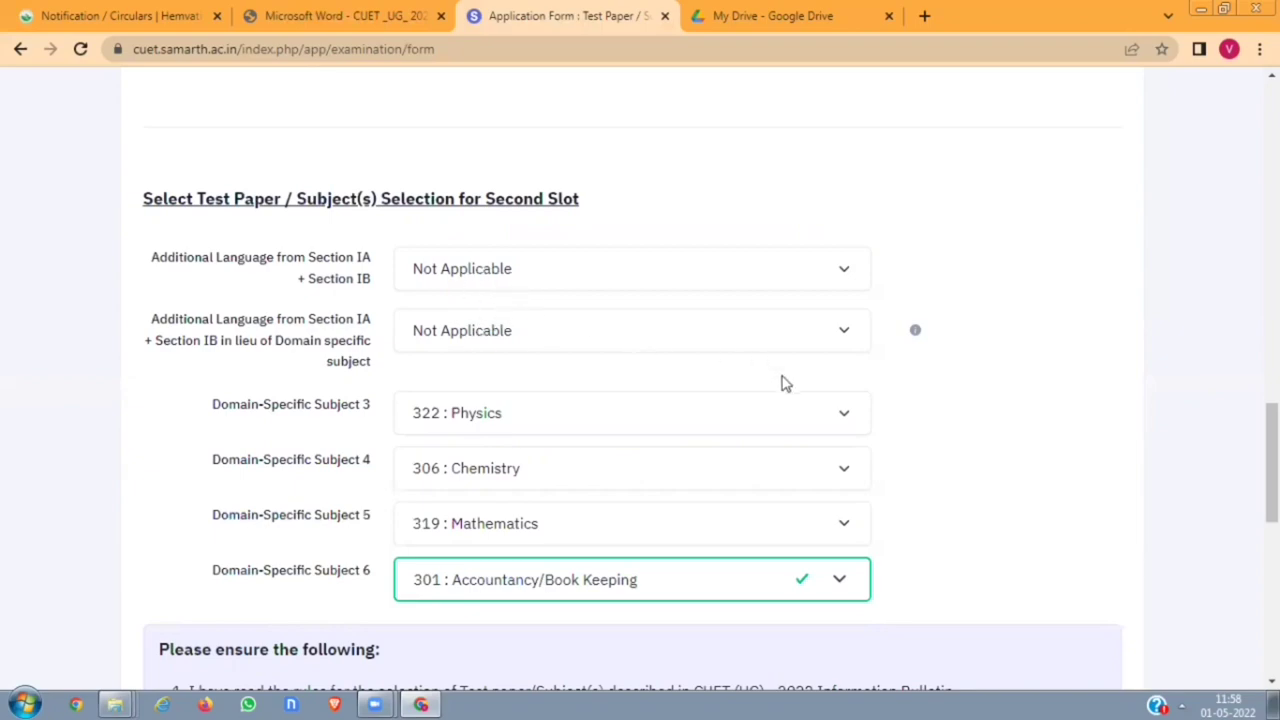
scroll(785, 383, down, 2)
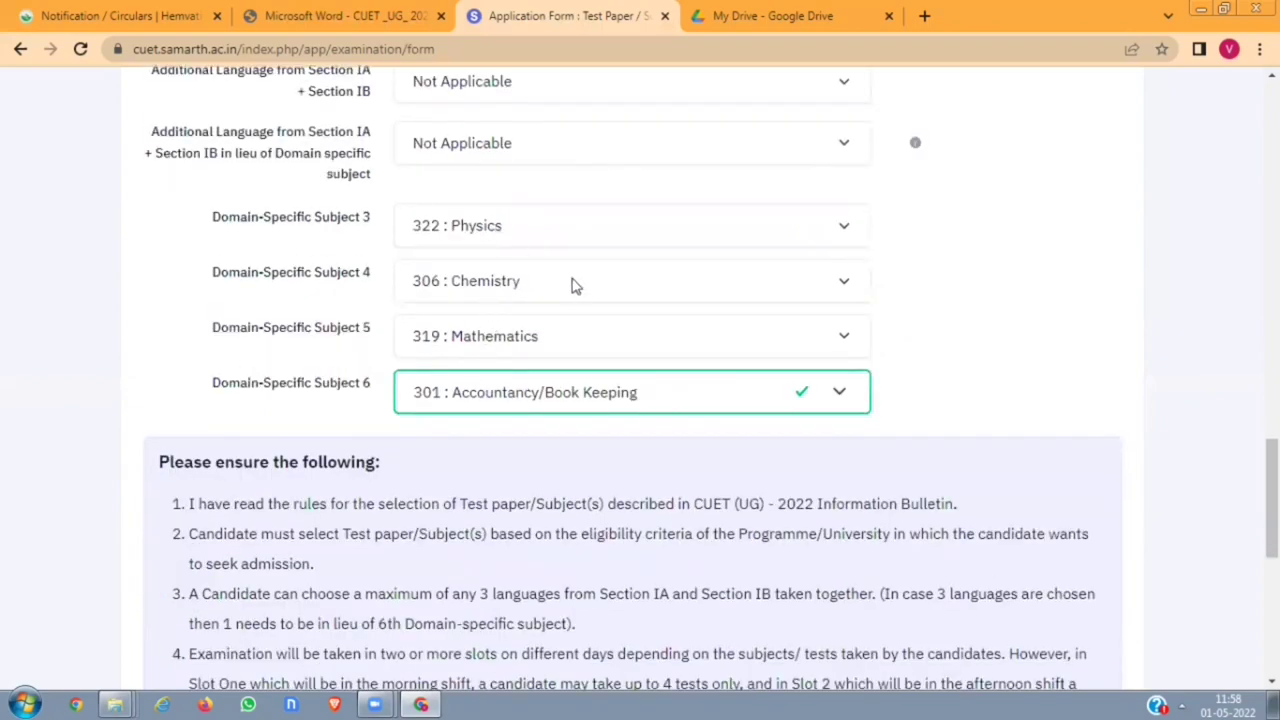
scroll(577, 289, up, 7)
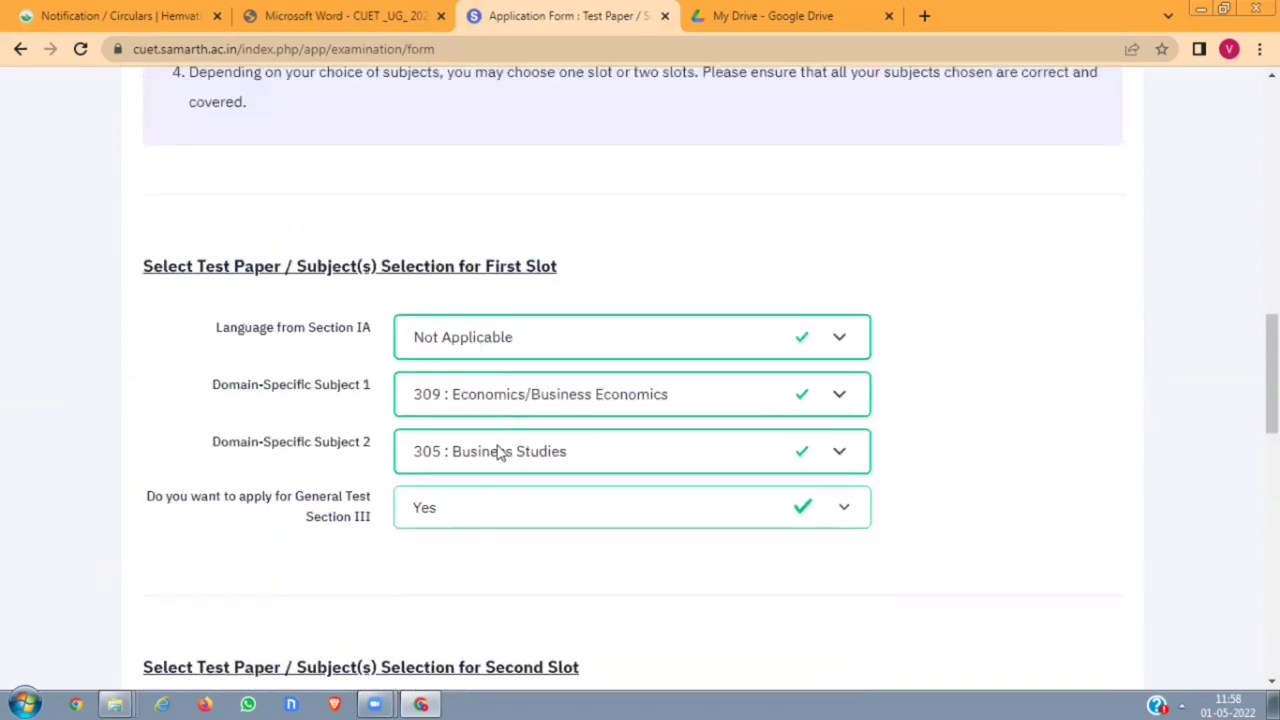
scroll(543, 509, down, 3)
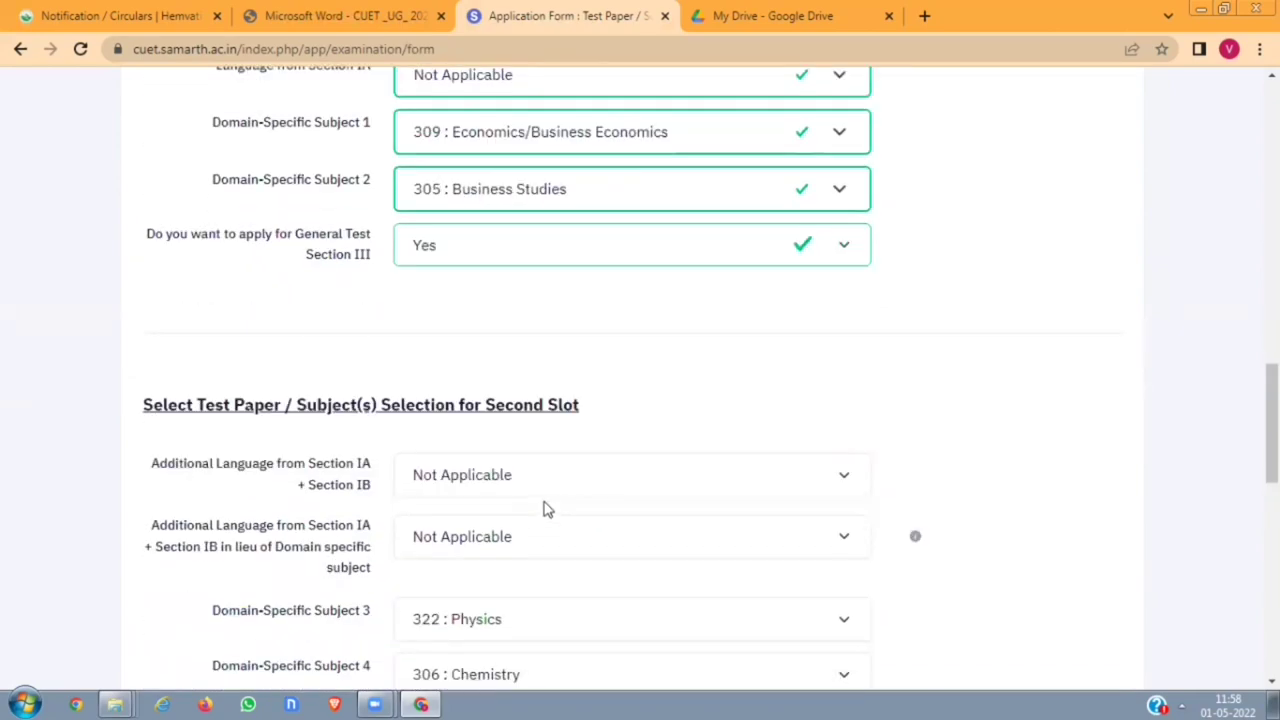
scroll(543, 509, down, 8)
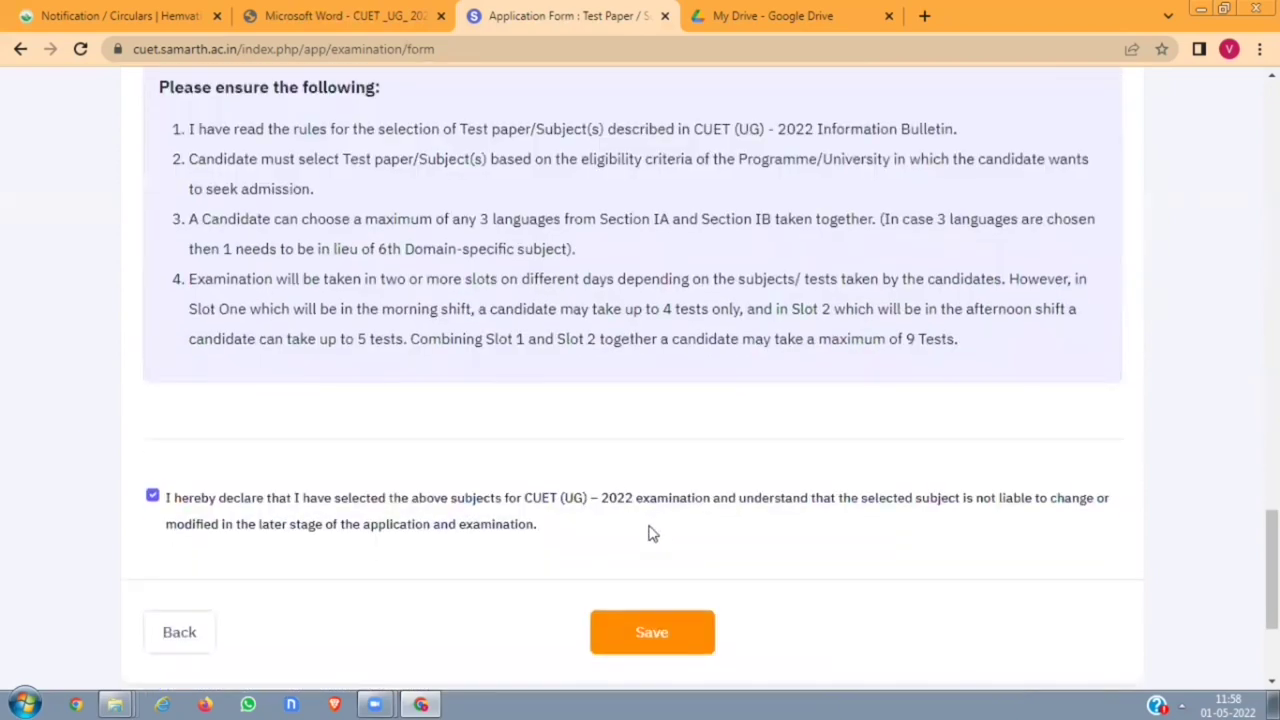
scroll(648, 533, down, 2)
Save the subjects and check the review lists 309, 305 and 322, 306, 319, 301.
click(651, 457)
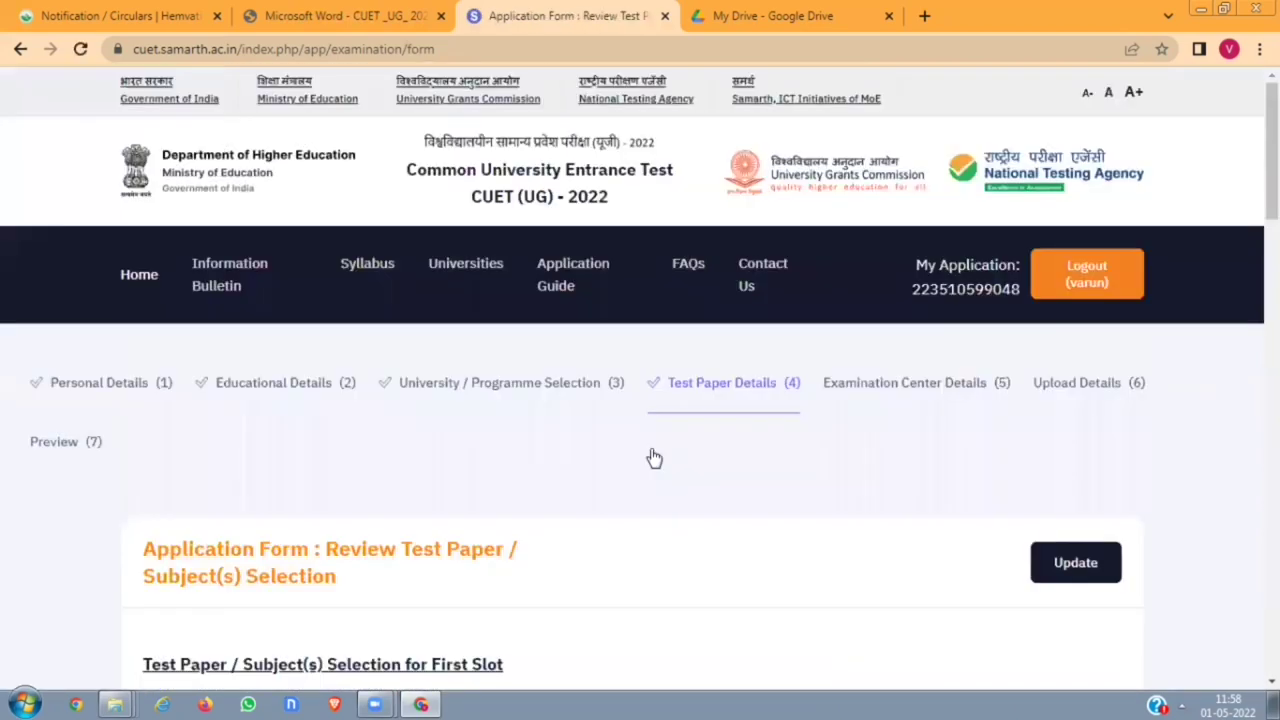
scroll(654, 458, down, 5)
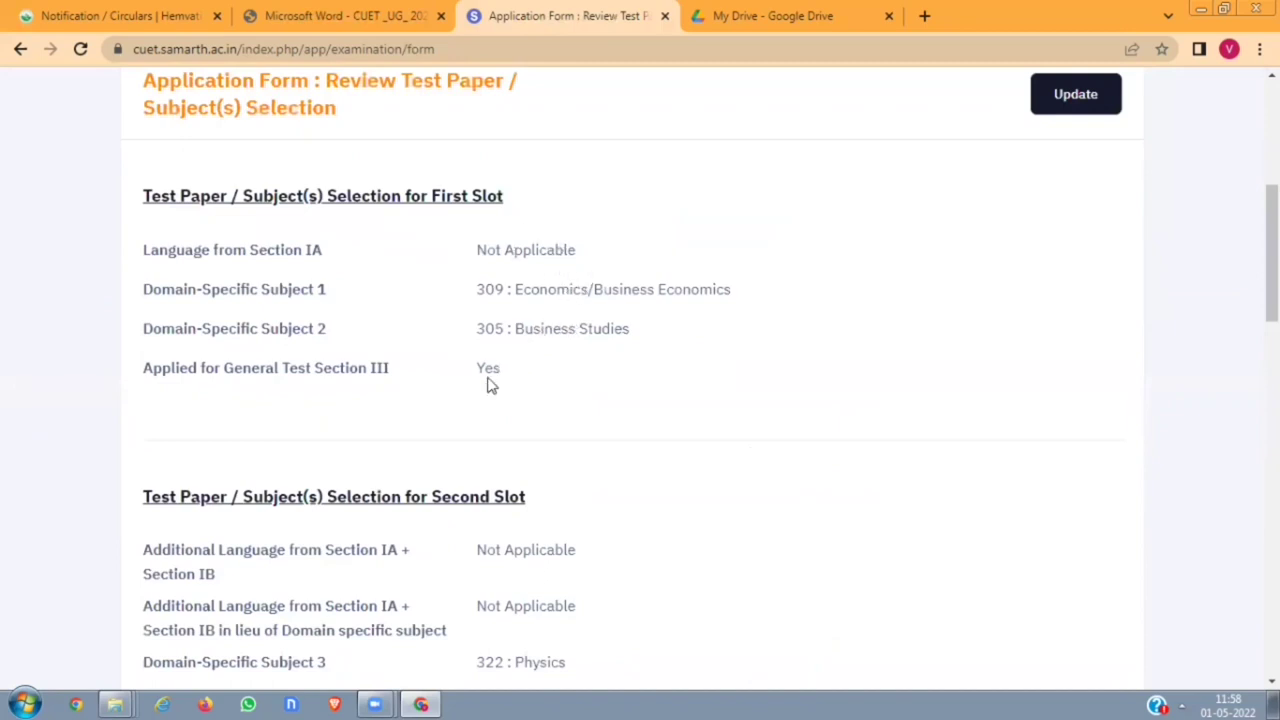
scroll(492, 369, down, 5)
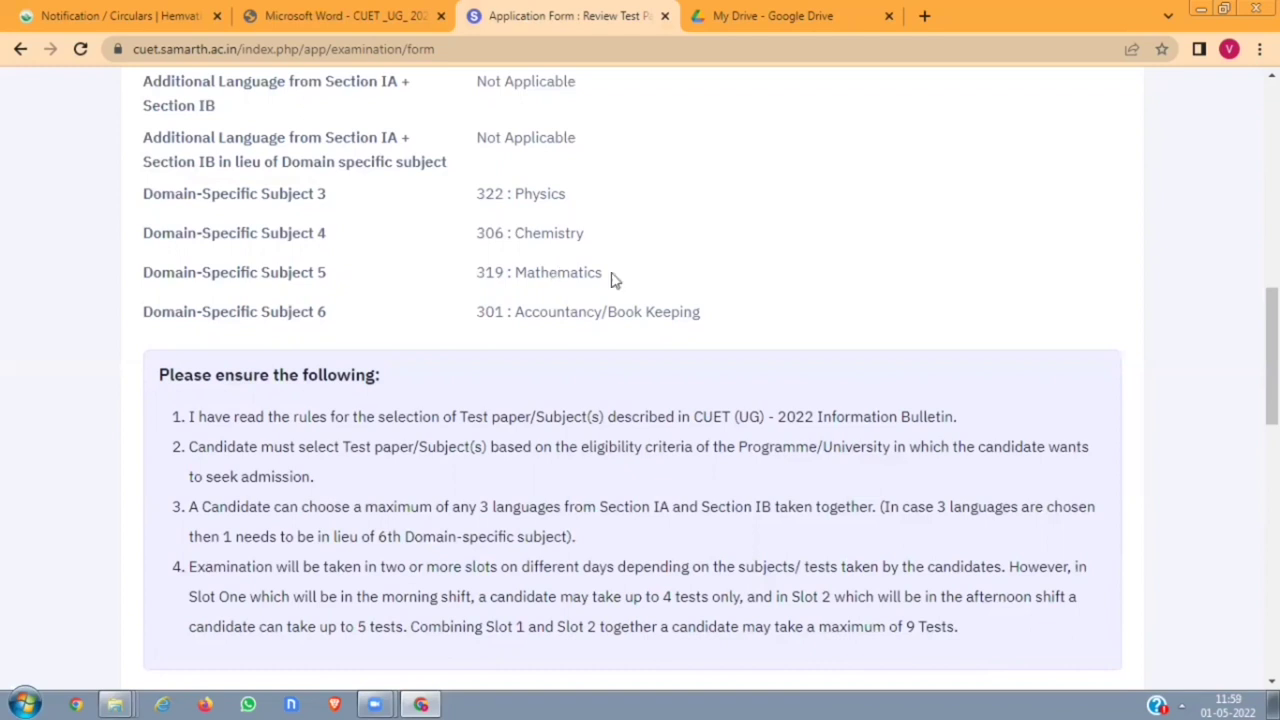
scroll(610, 256, up, 5)
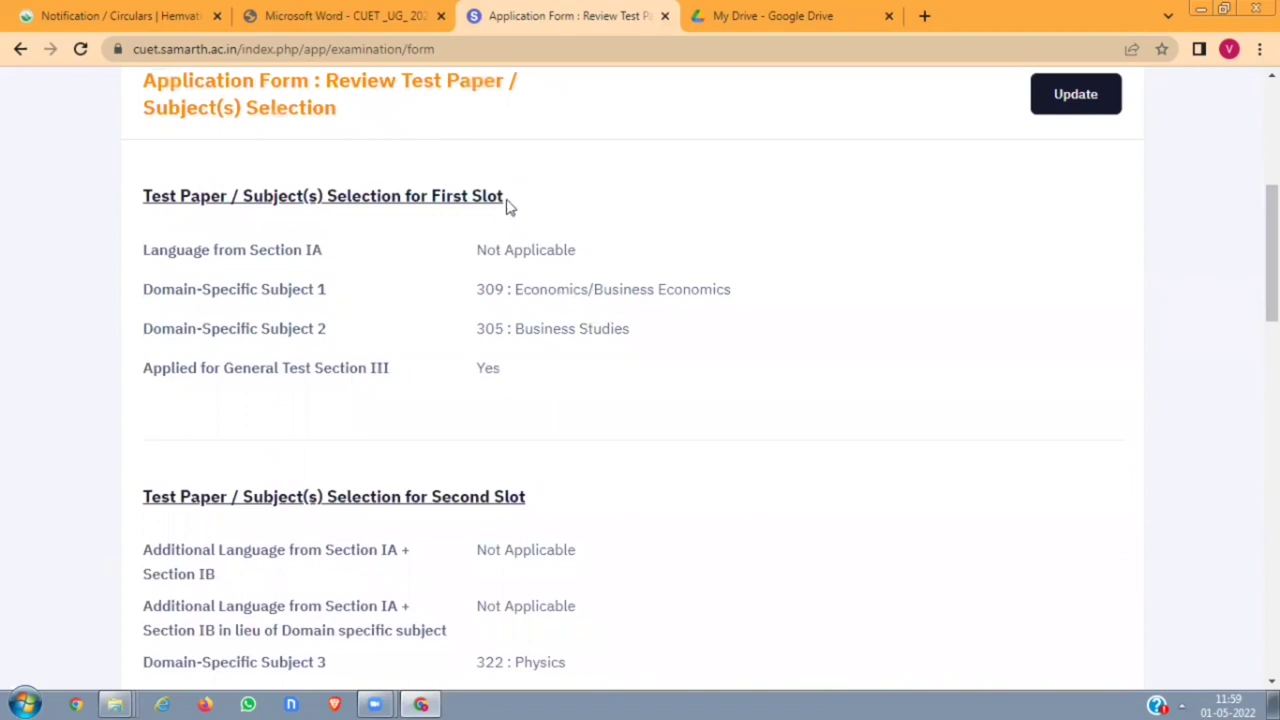
scroll(509, 434, down, 2)
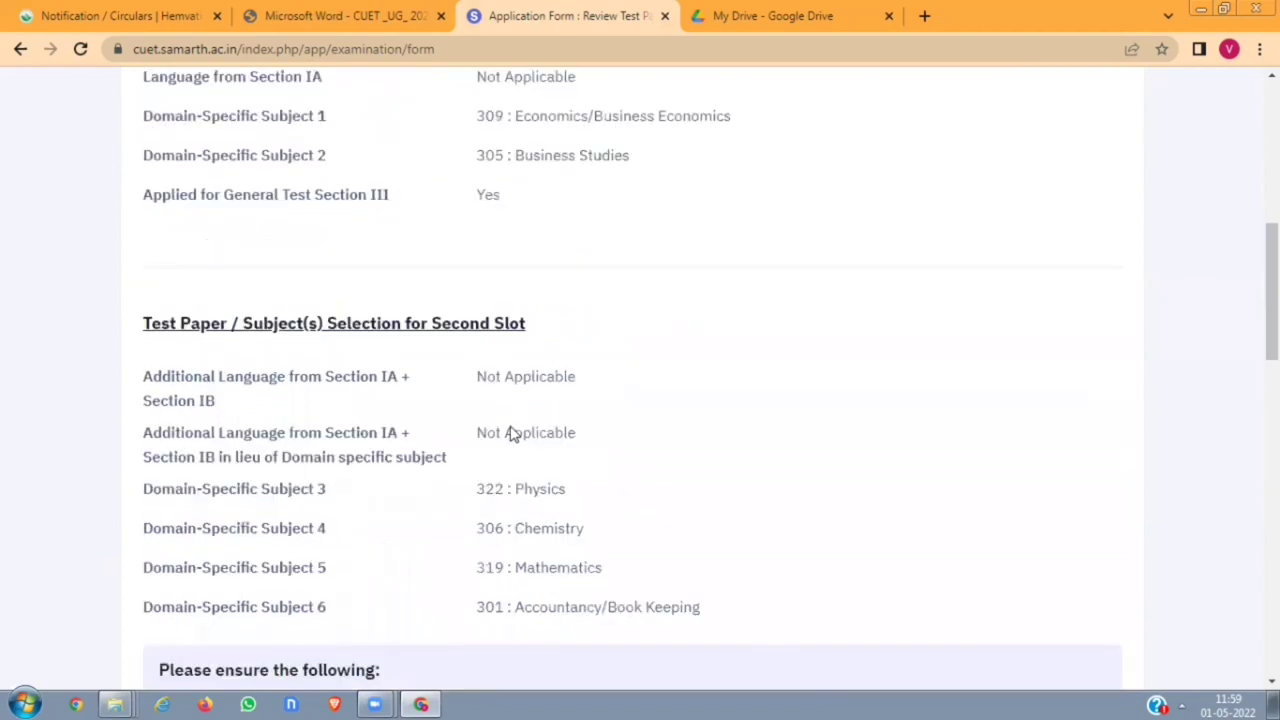
scroll(518, 434, up, 2)
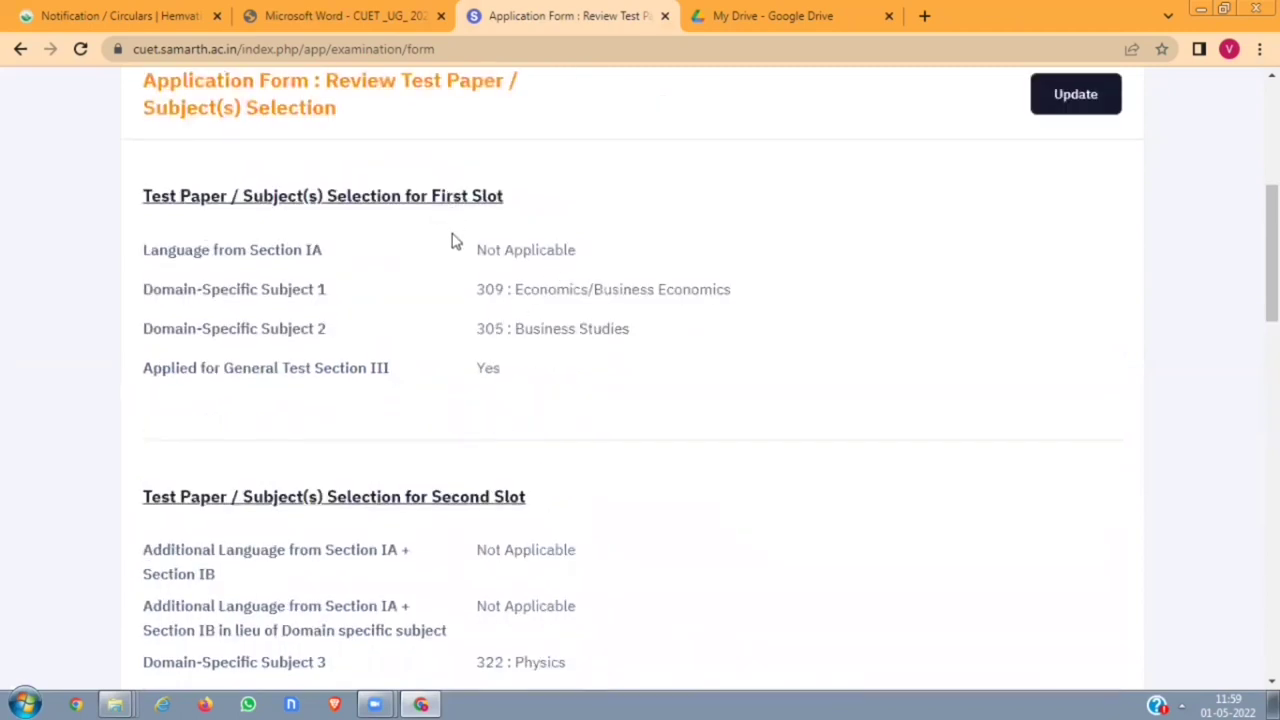
scroll(498, 485, down, 3)
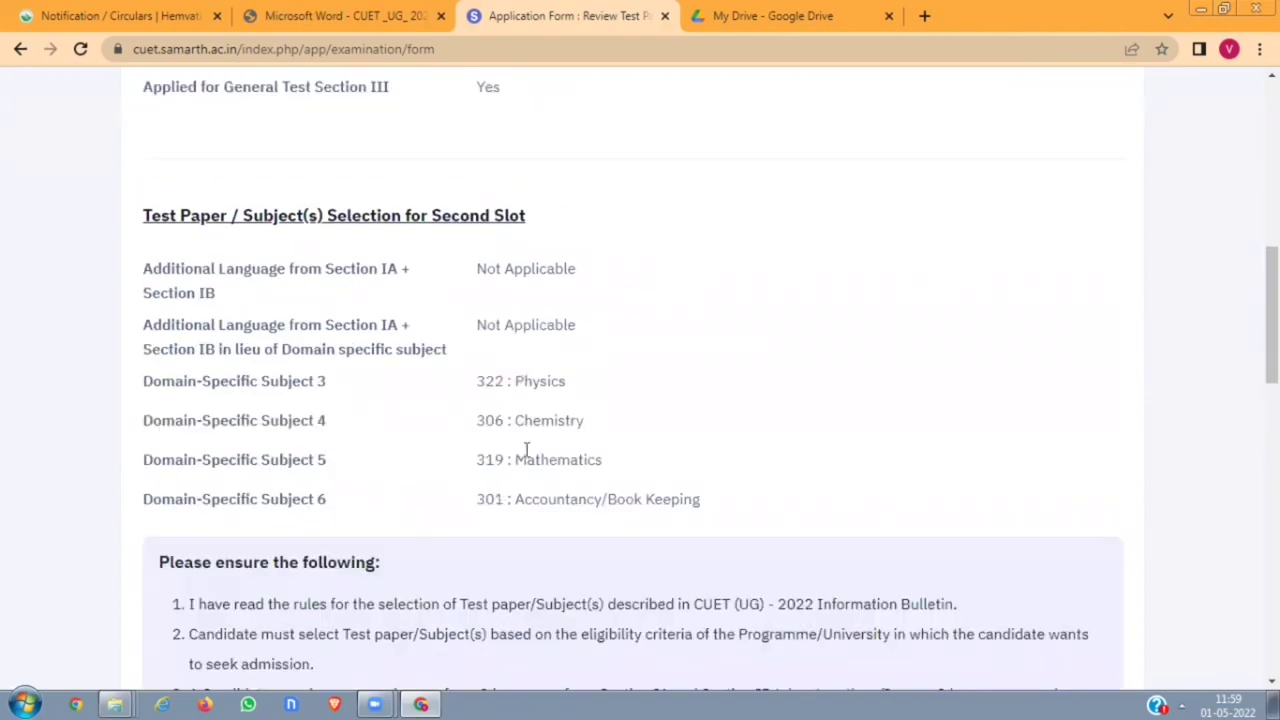
Look over the subject review page, then proceed to the Examination Center Selection section.
scroll(533, 458, down, 4)
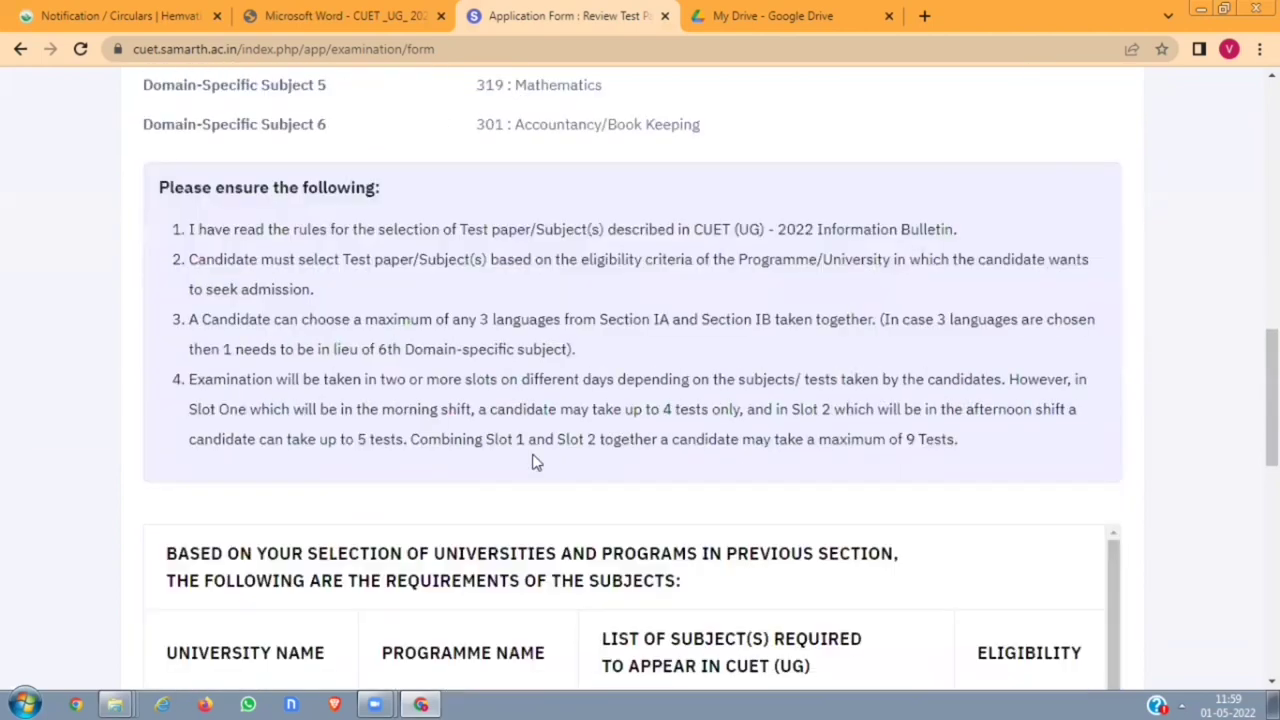
scroll(537, 461, up, 6)
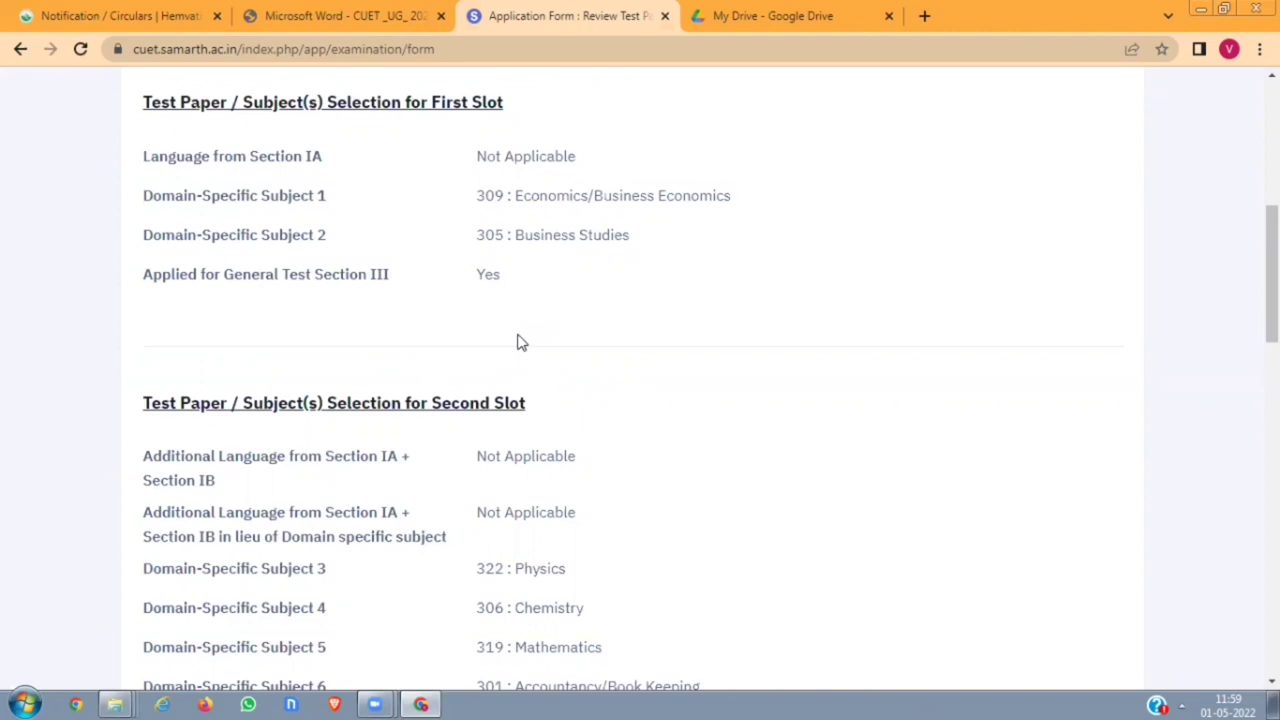
scroll(519, 342, down, 2)
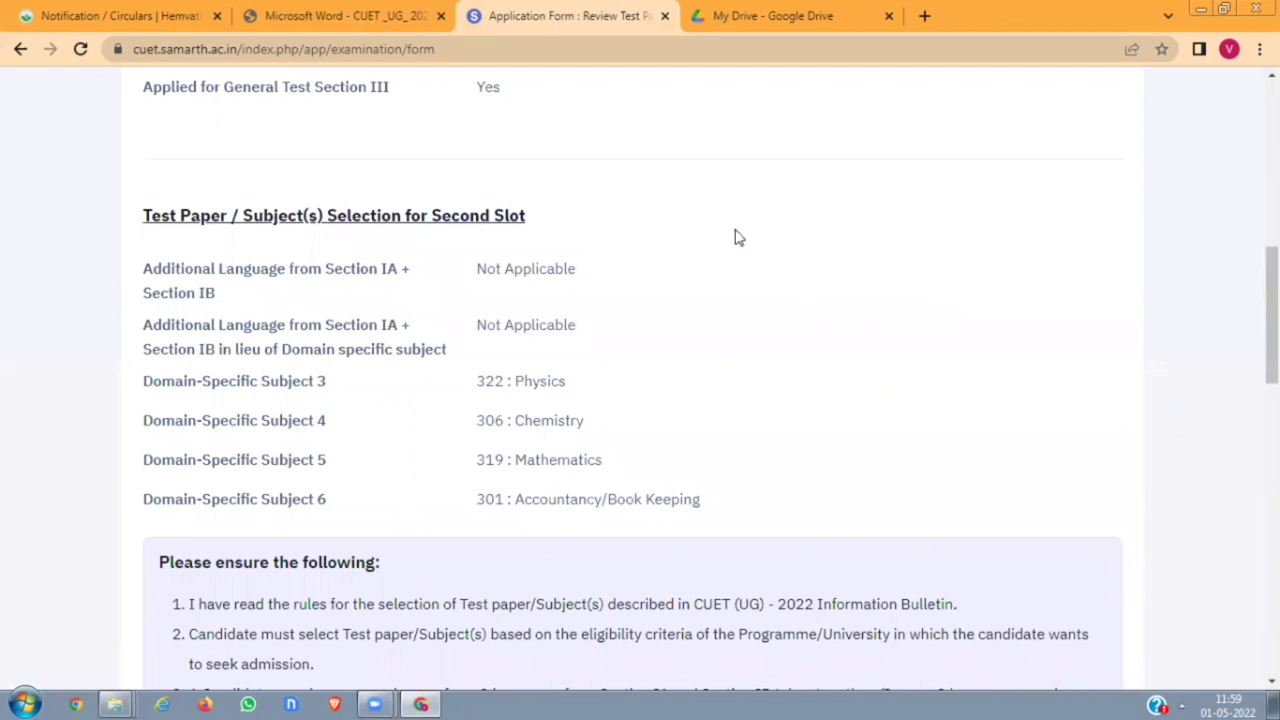
scroll(729, 229, up, 2)
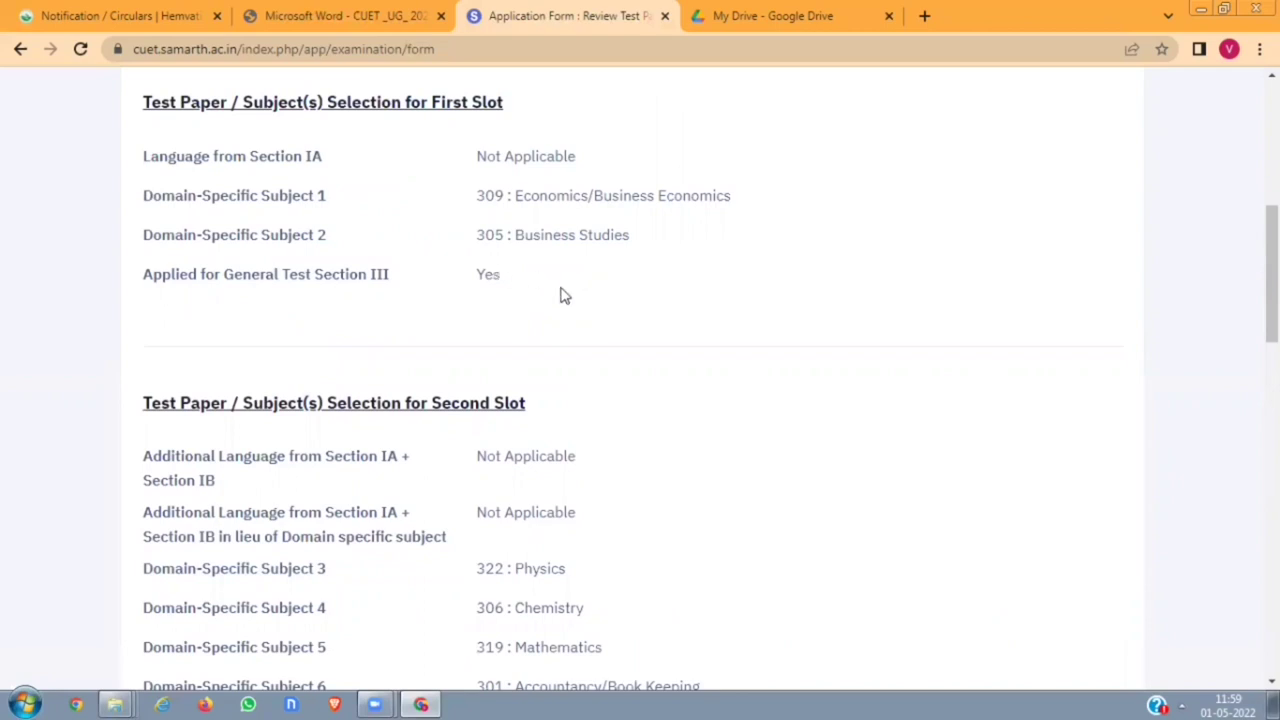
scroll(563, 294, down, 3)
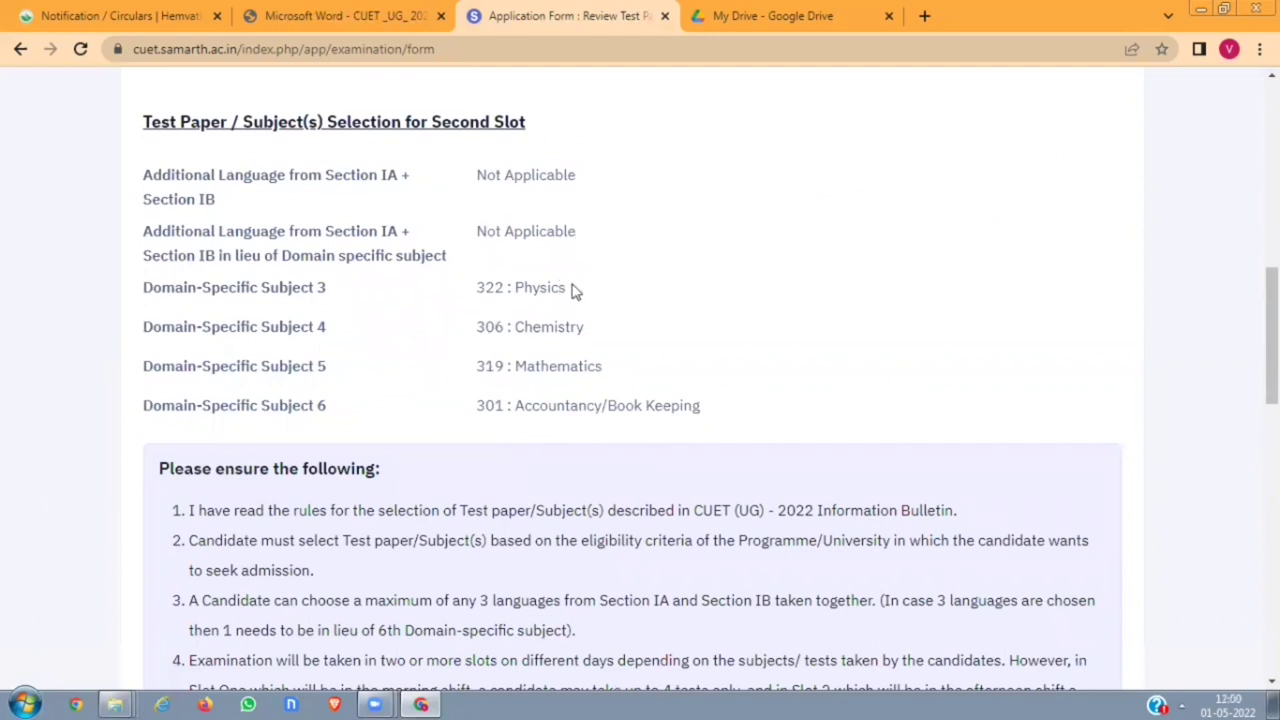
scroll(560, 330, up, 5)
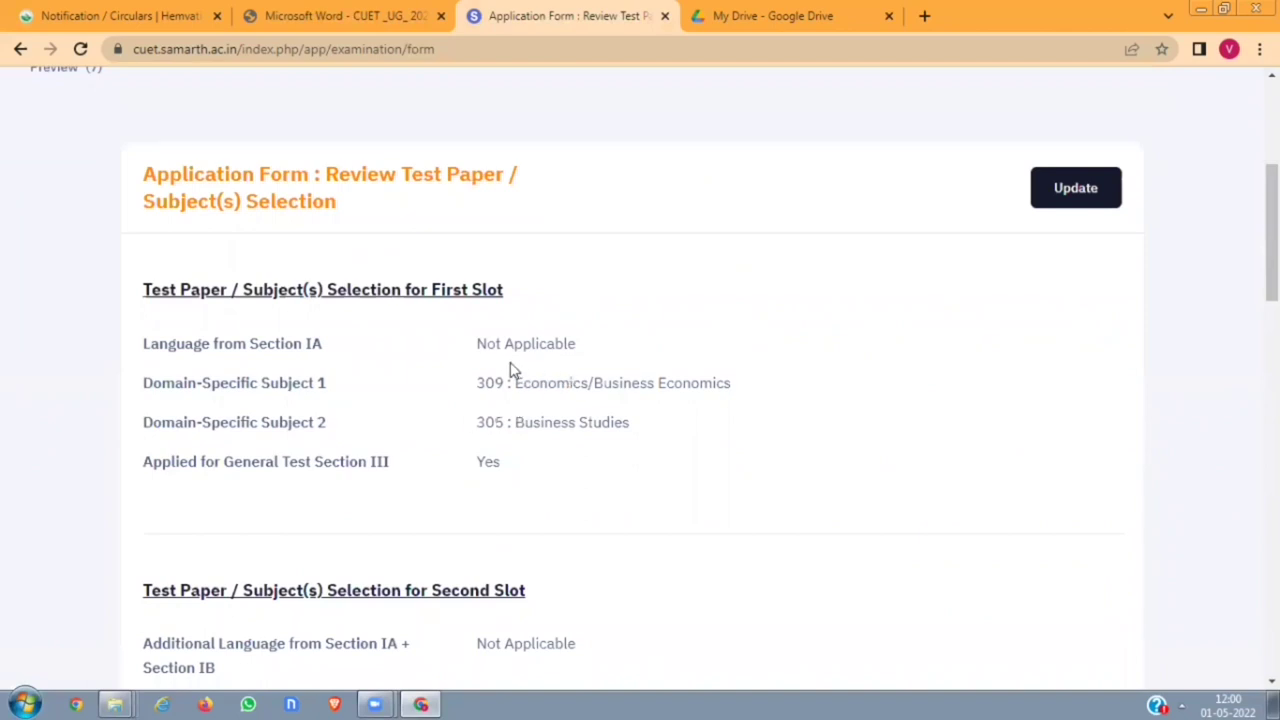
scroll(516, 420, down, 1)
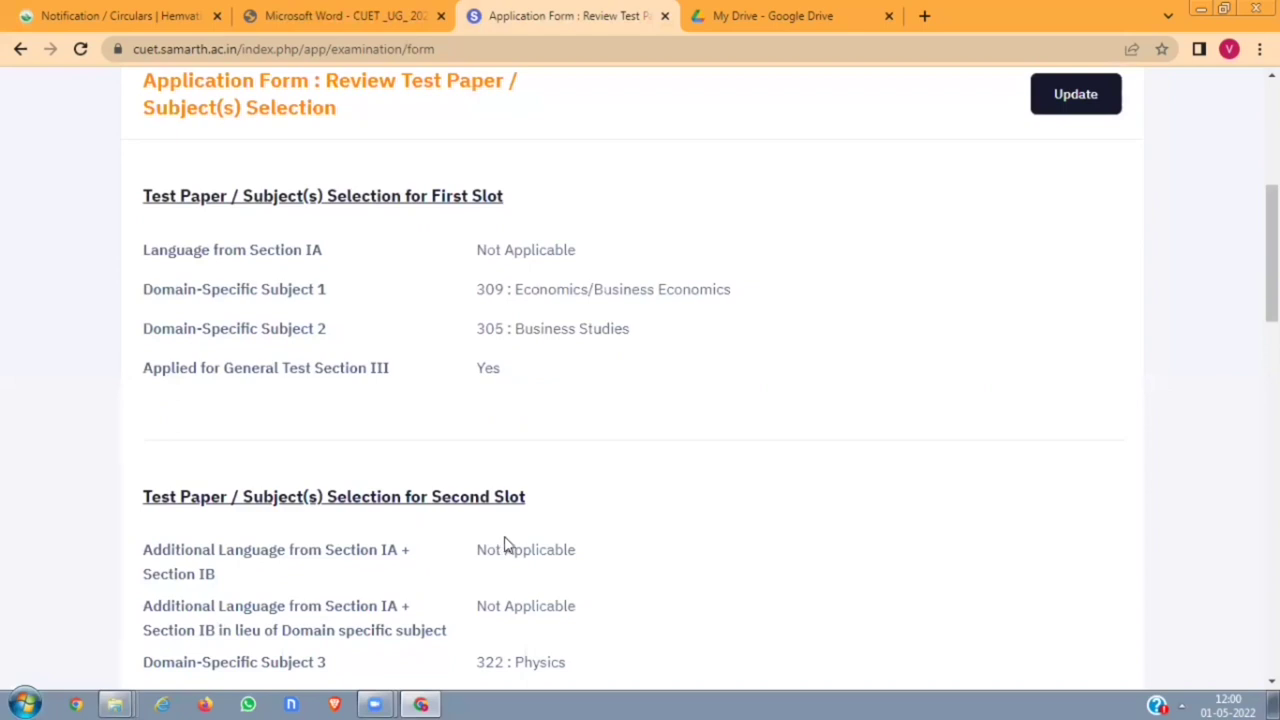
scroll(507, 537, down, 2)
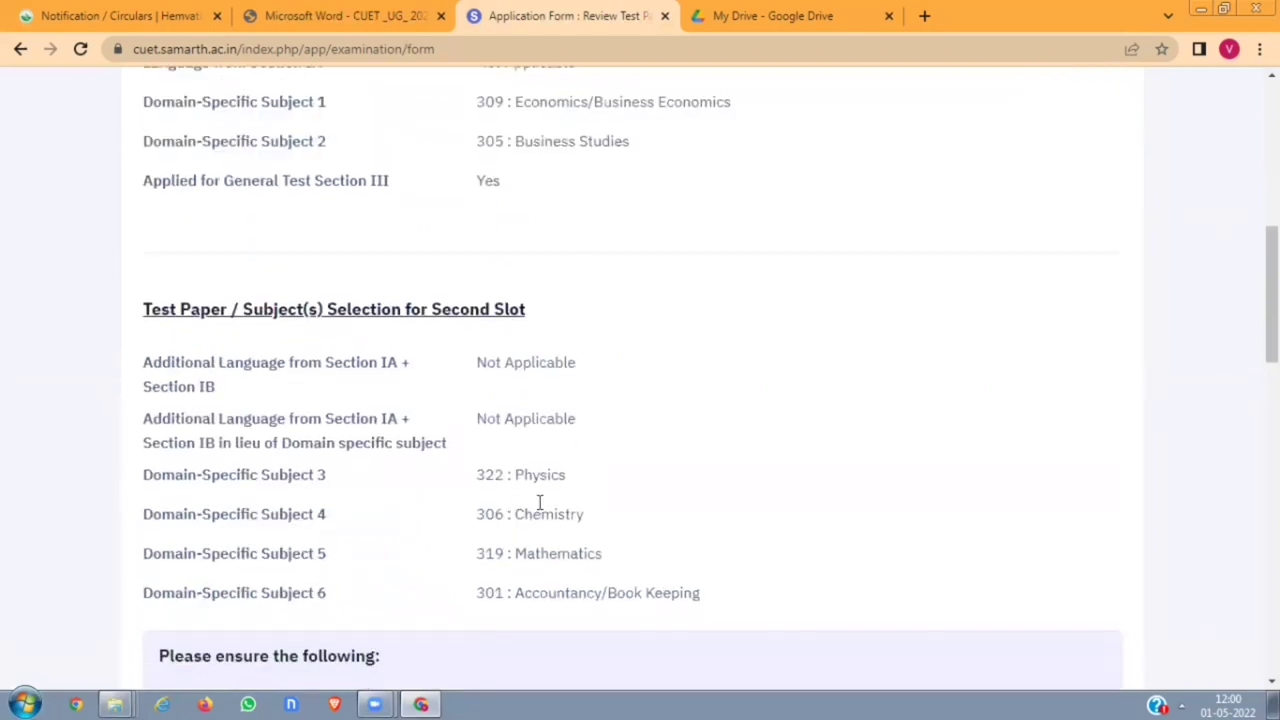
scroll(520, 478, down, 2)
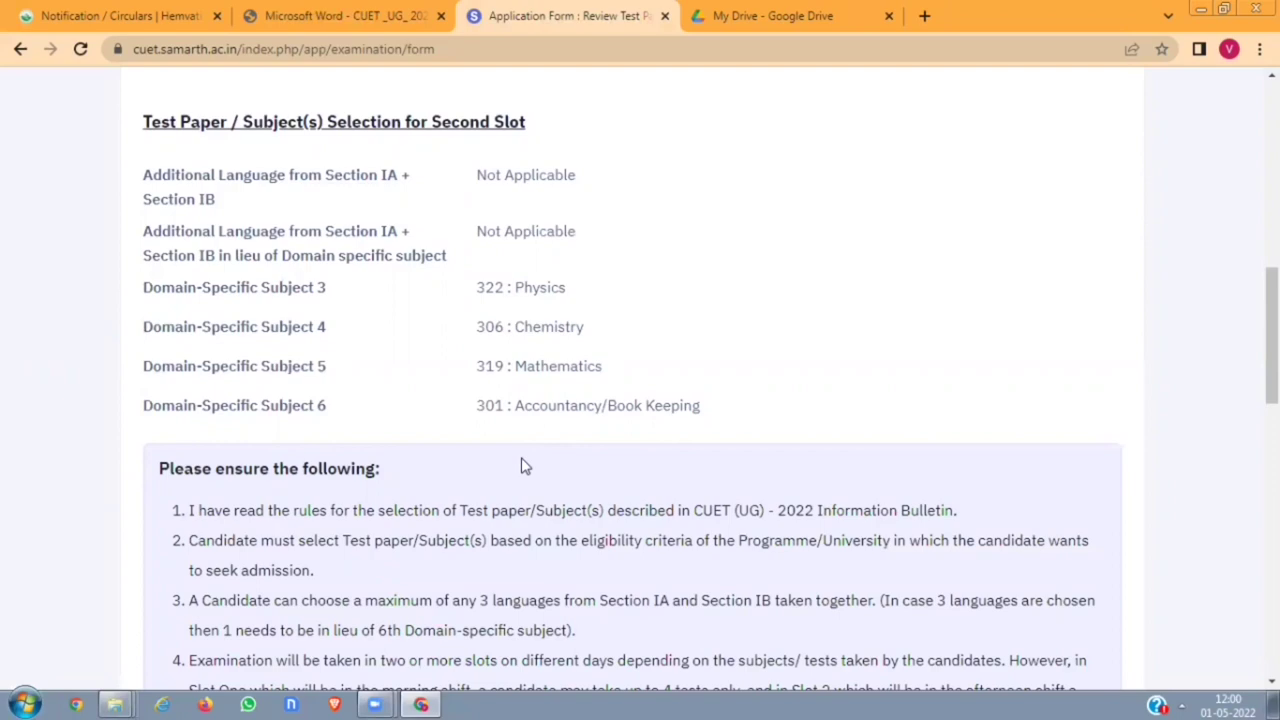
scroll(521, 465, down, 5)
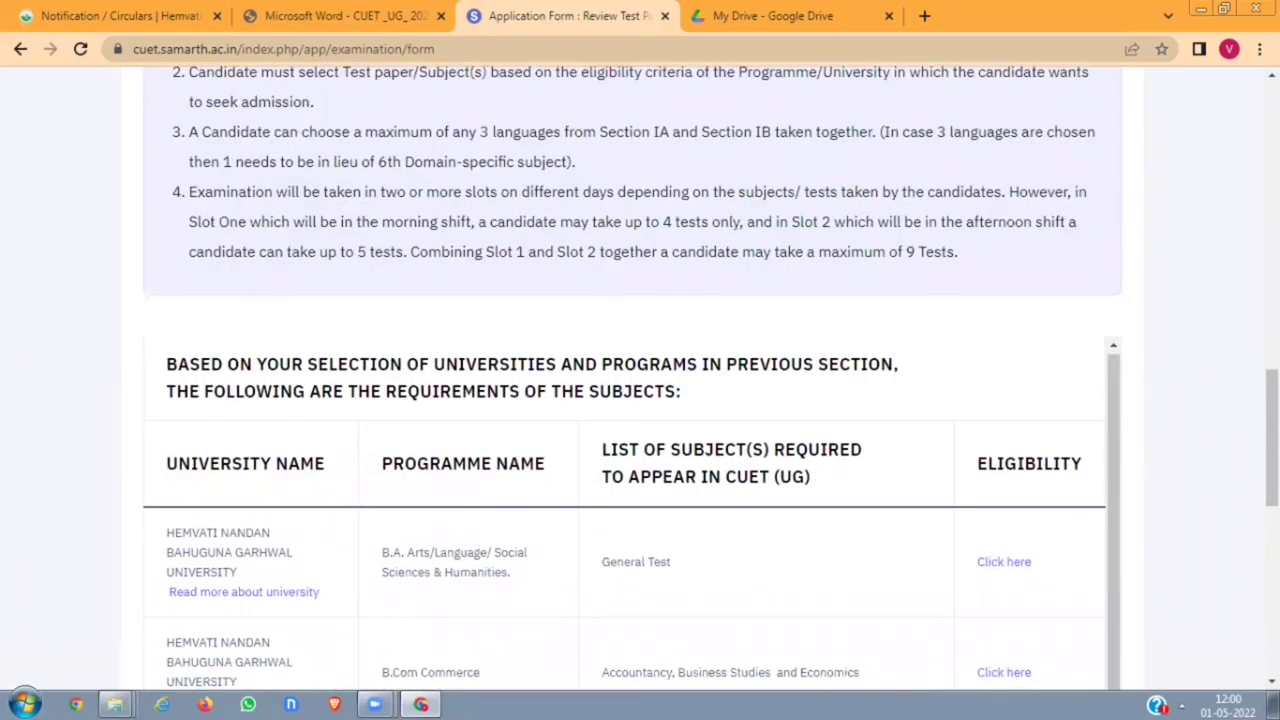
drag(1272, 440, 1272, 598)
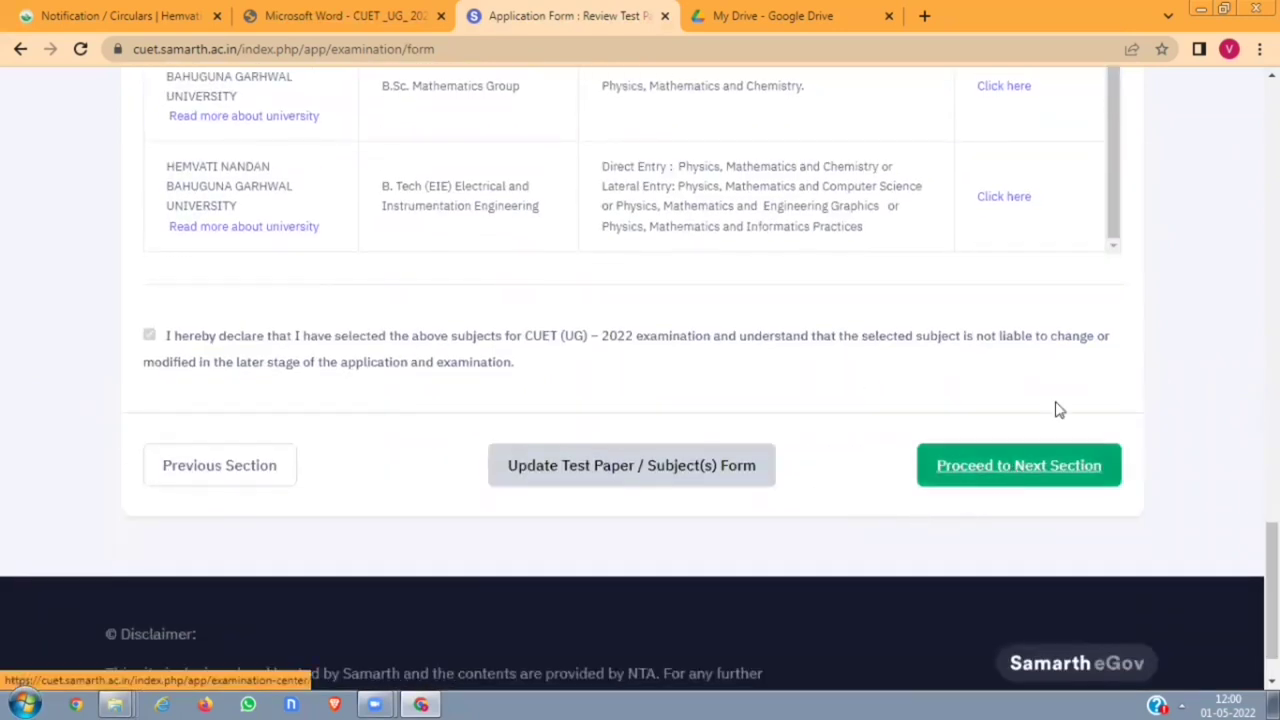
drag(1114, 180, 1117, 124)
scroll(1214, 320, up, 3)
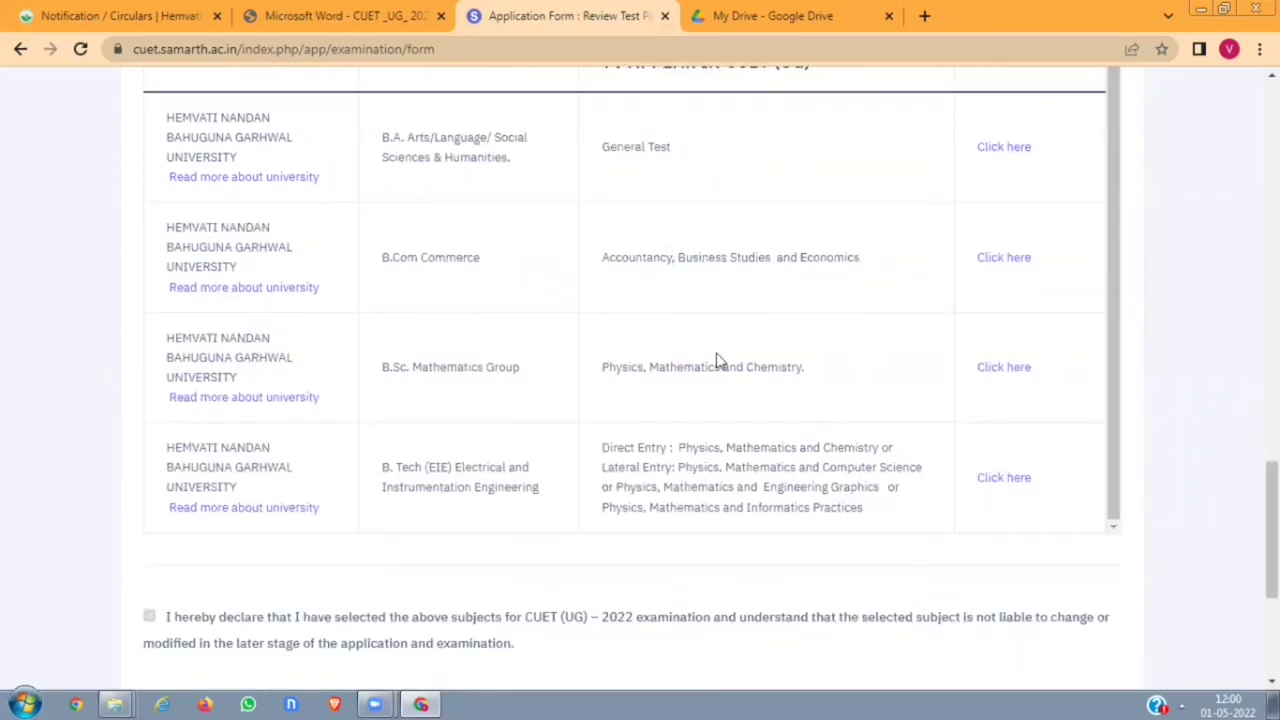
scroll(788, 366, down, 3)
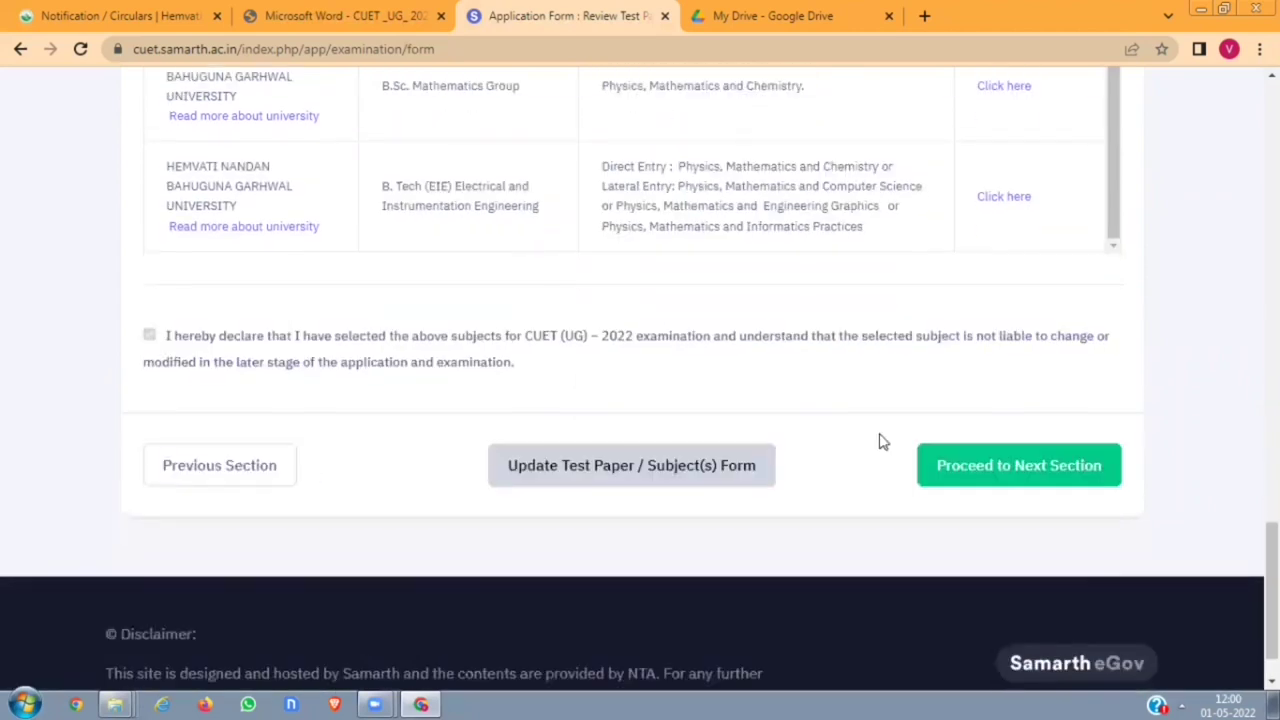
click(1015, 470)
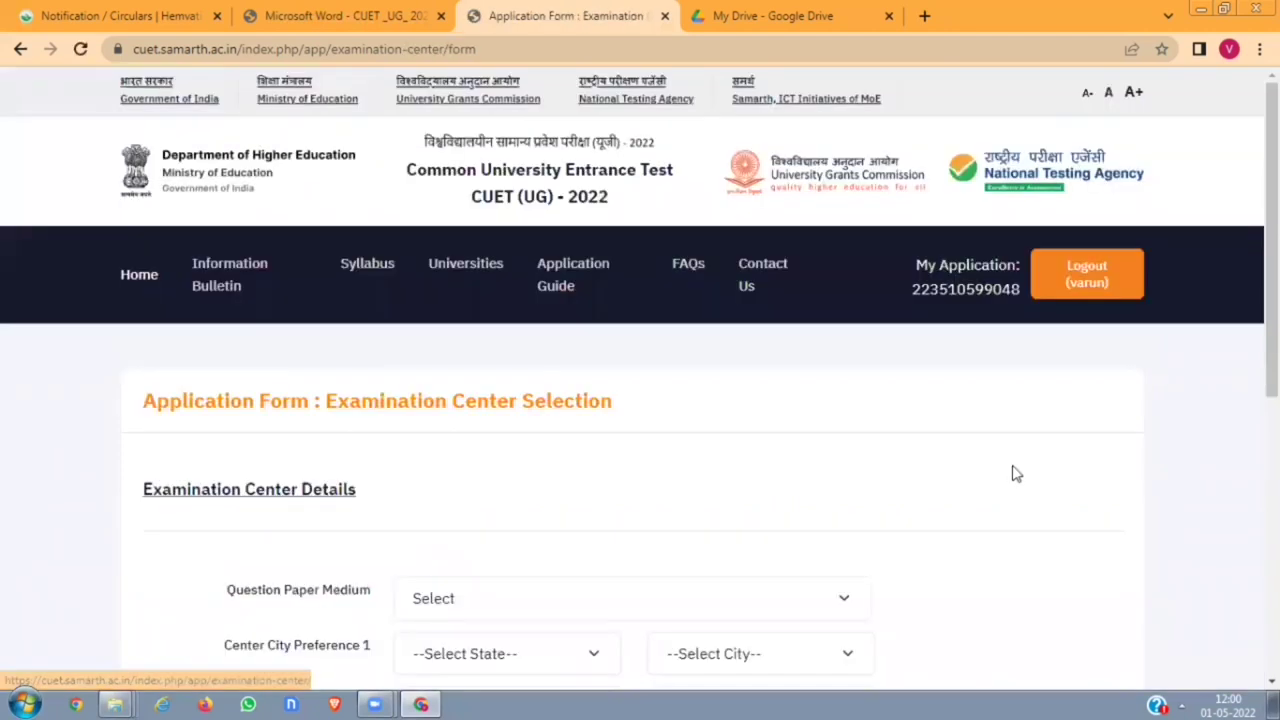
Set the question paper medium to Hindi.
scroll(931, 411, down, 2)
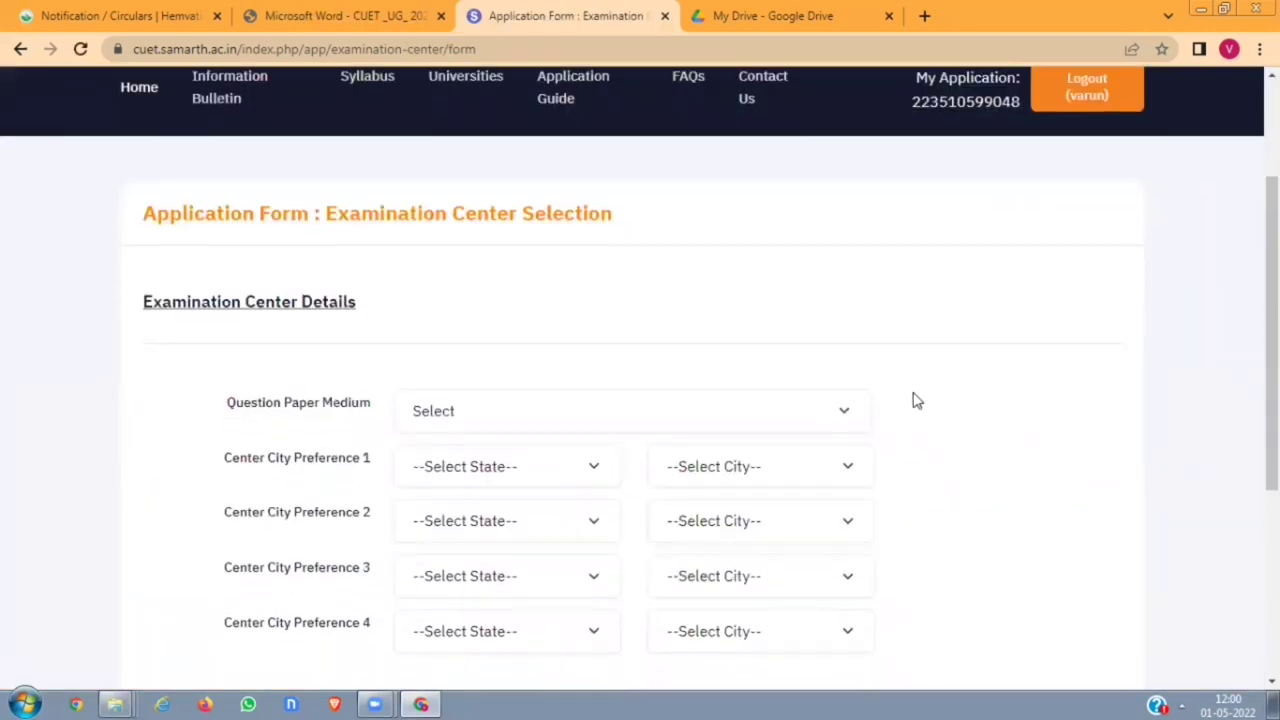
scroll(780, 355, down, 2)
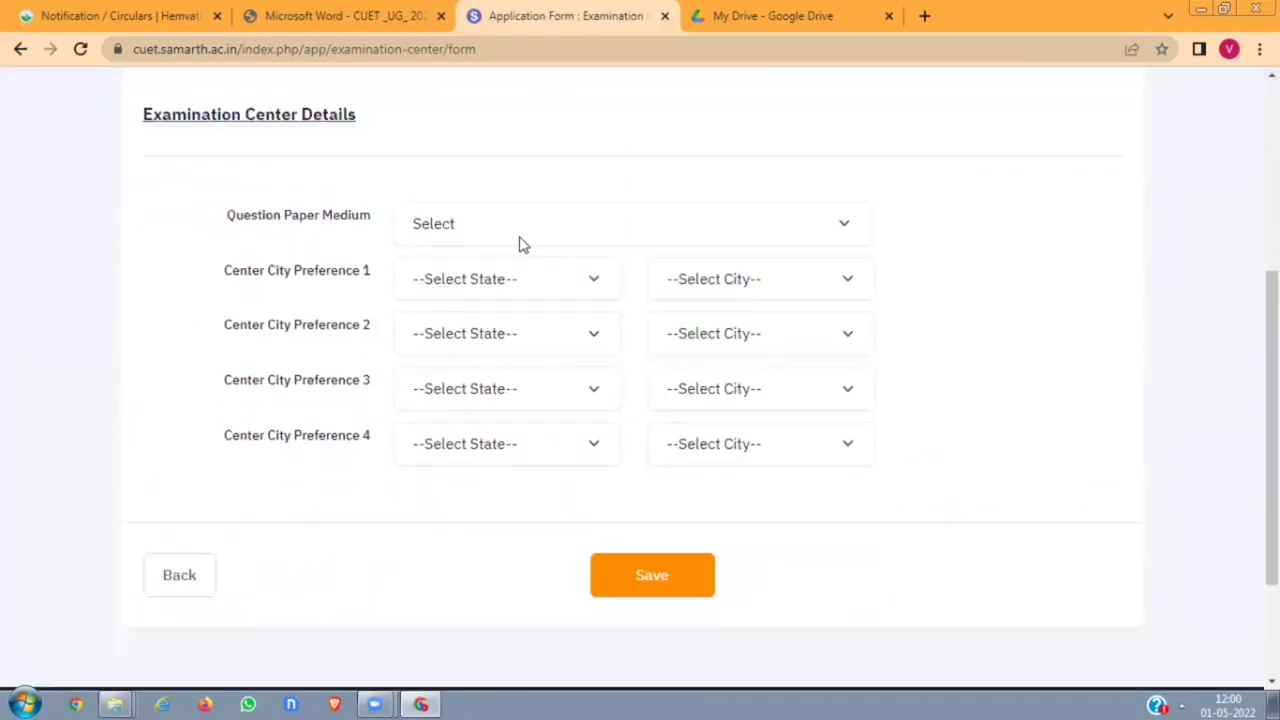
click(694, 210)
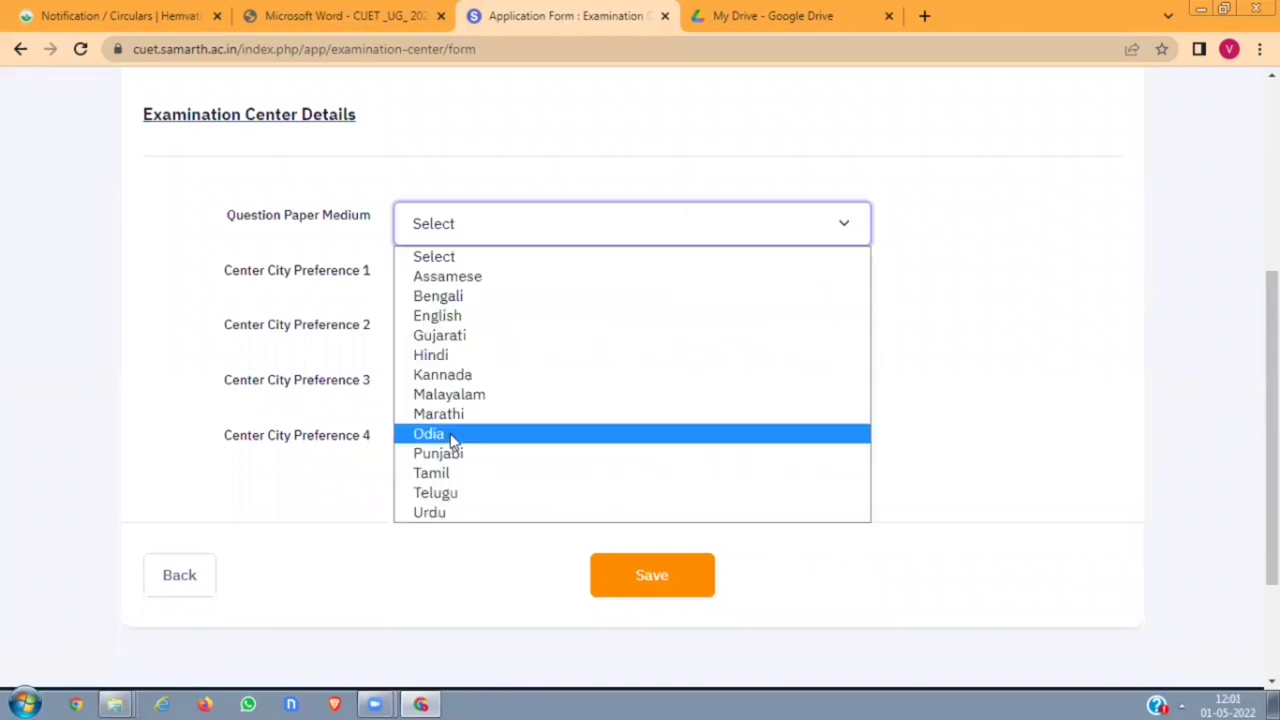
click(449, 361)
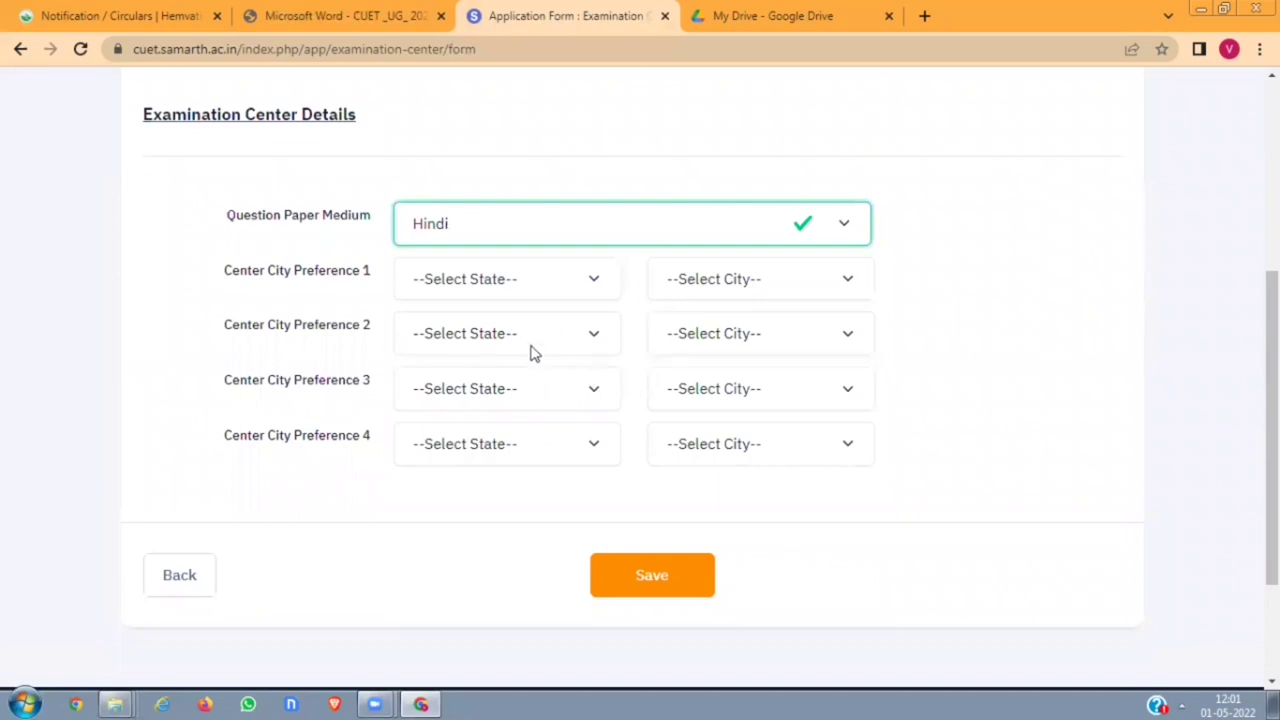
Set centre preferences 1 and 2 to Uttarakhand's Pauri Garhwal and Roorkee.
click(594, 284)
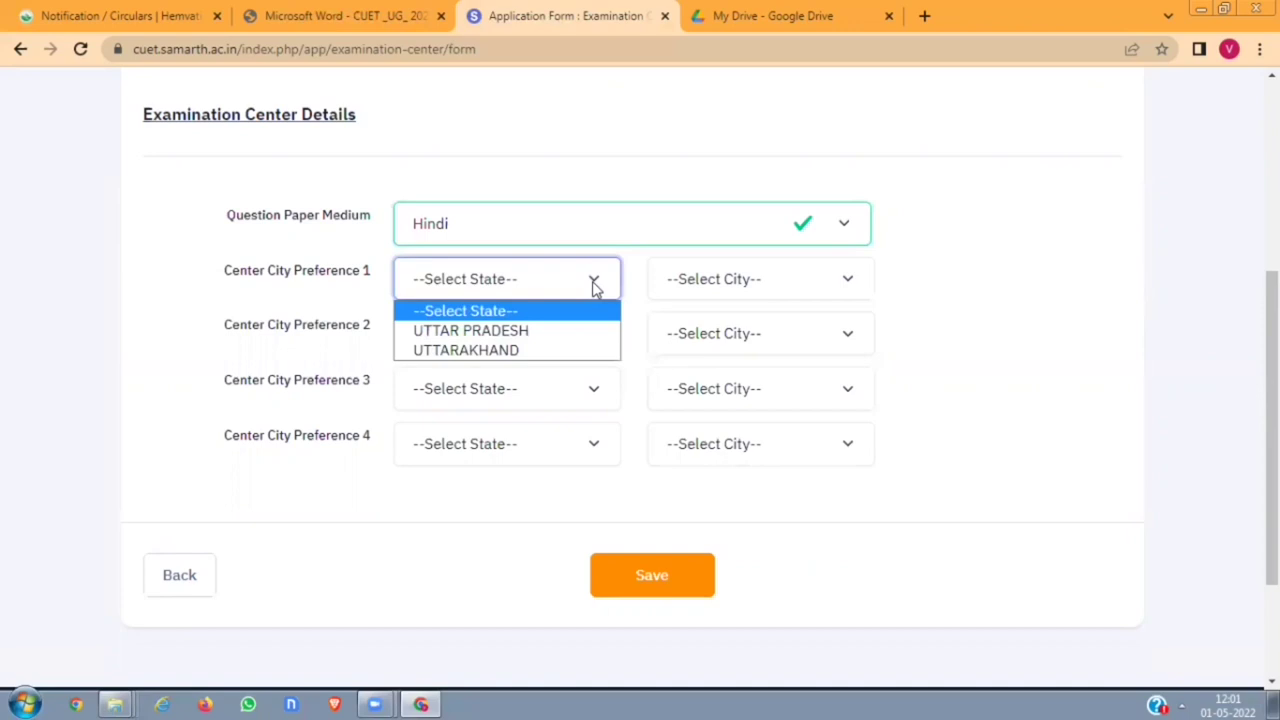
click(520, 352)
click(846, 283)
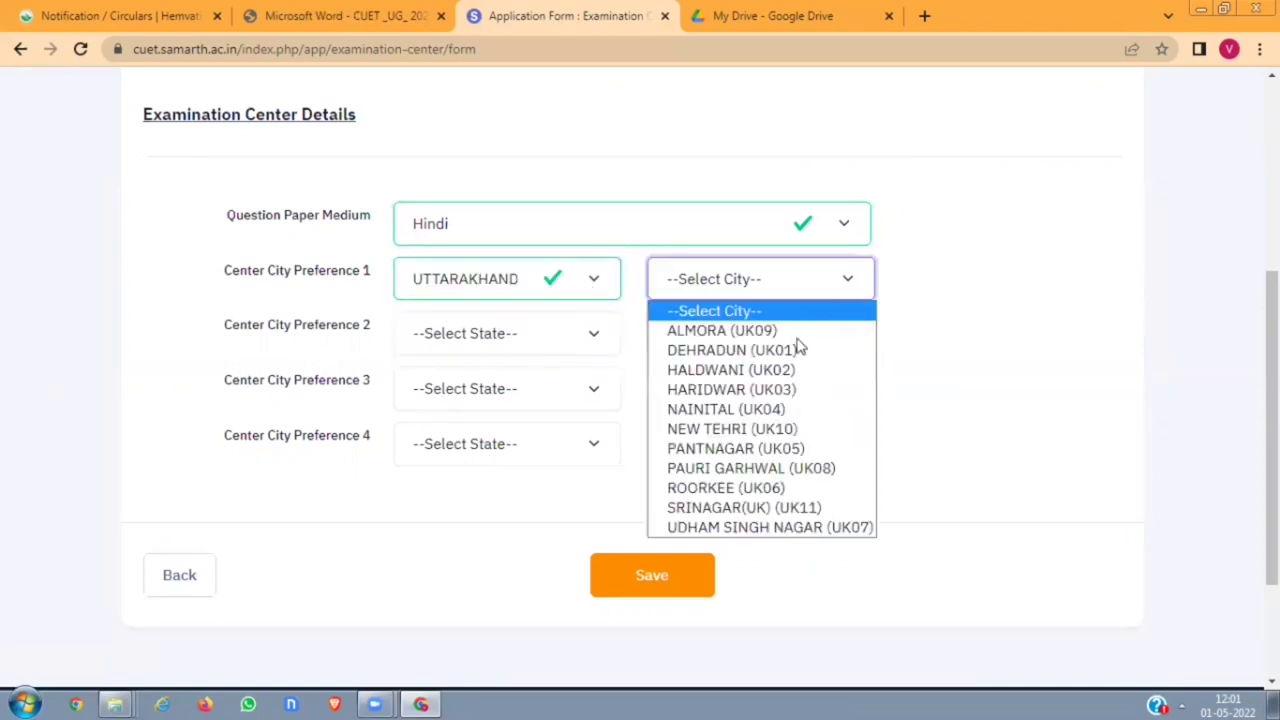
click(727, 470)
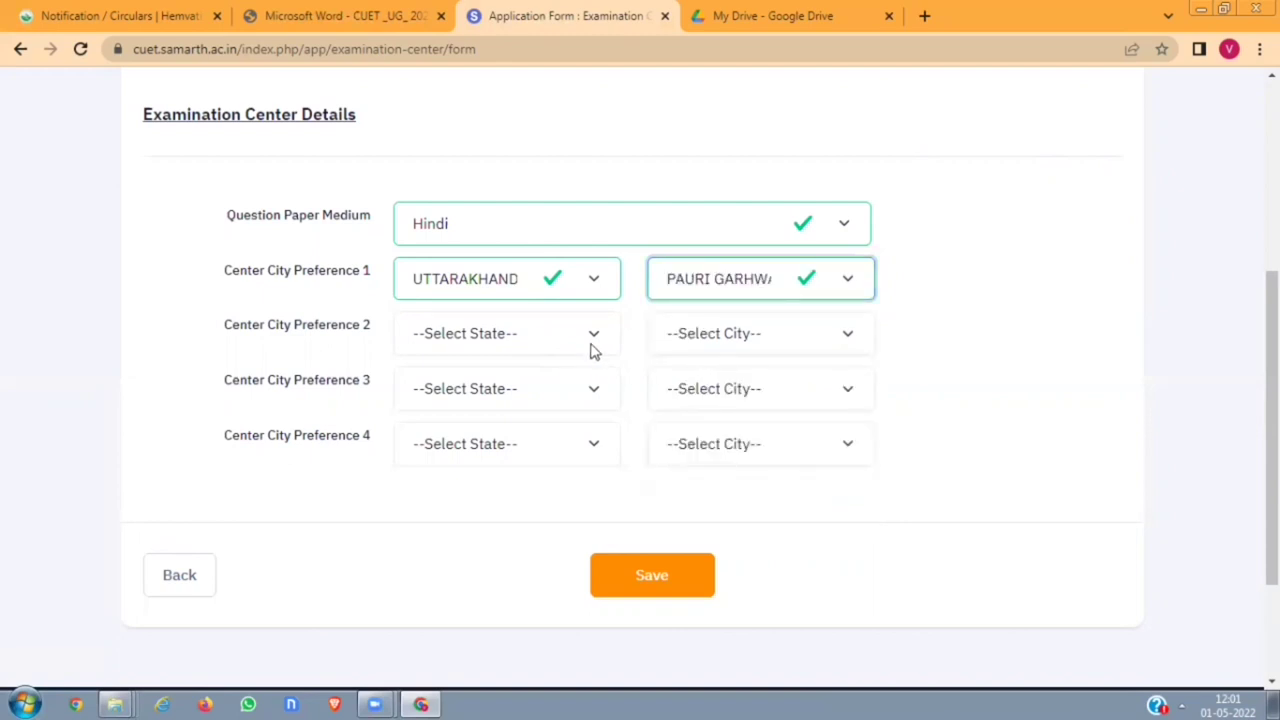
click(595, 338)
click(511, 406)
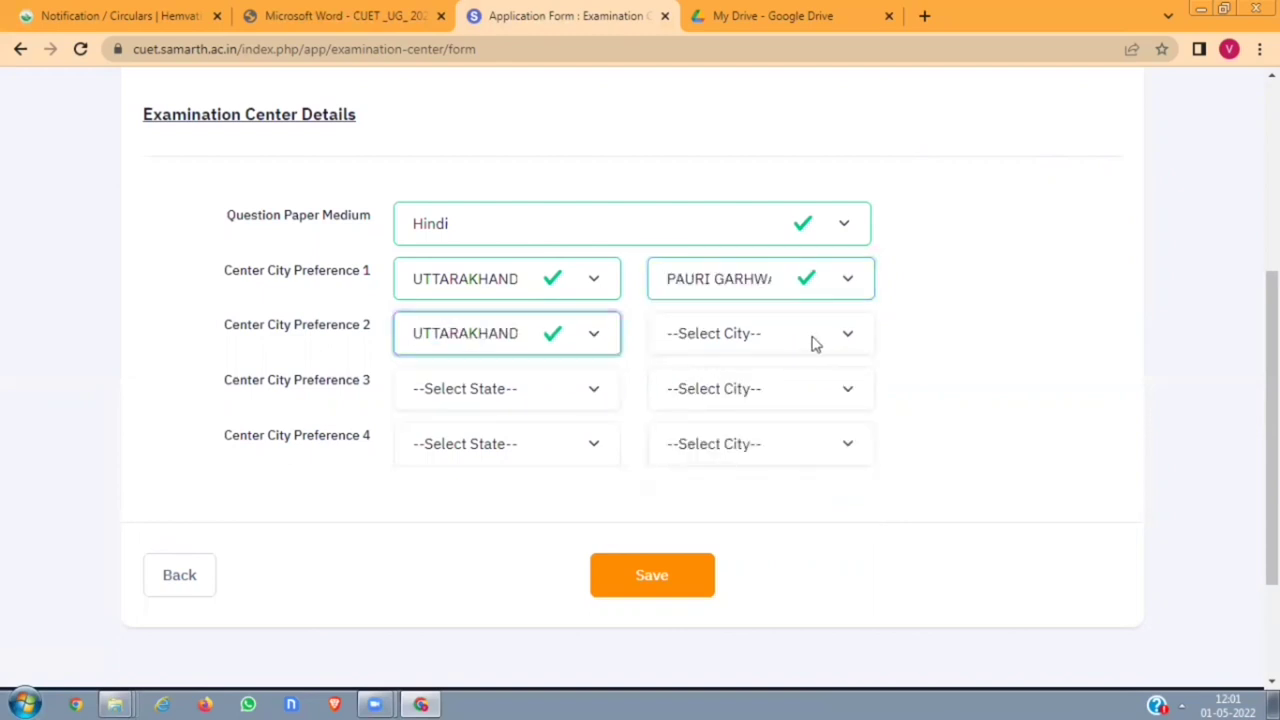
click(846, 336)
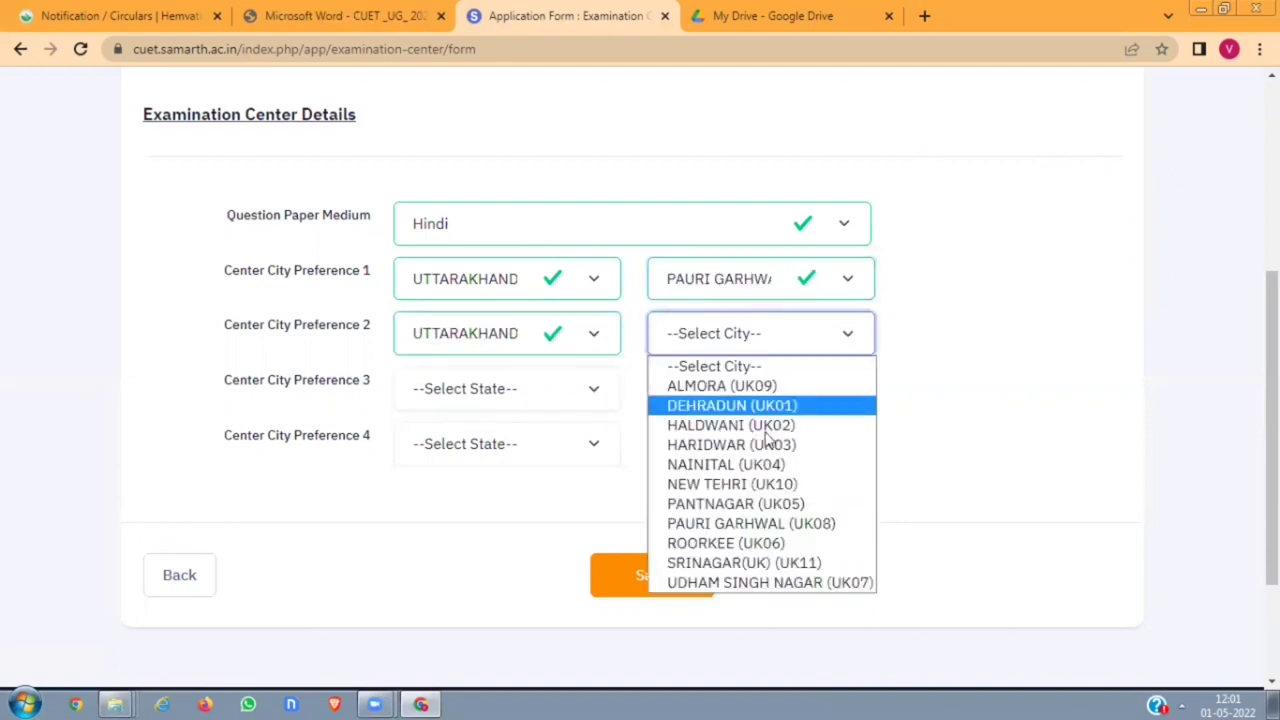
click(737, 546)
Set preferences 3 and 4 to Uttarakhand's Almora and Srinagar(UK), then save.
click(594, 392)
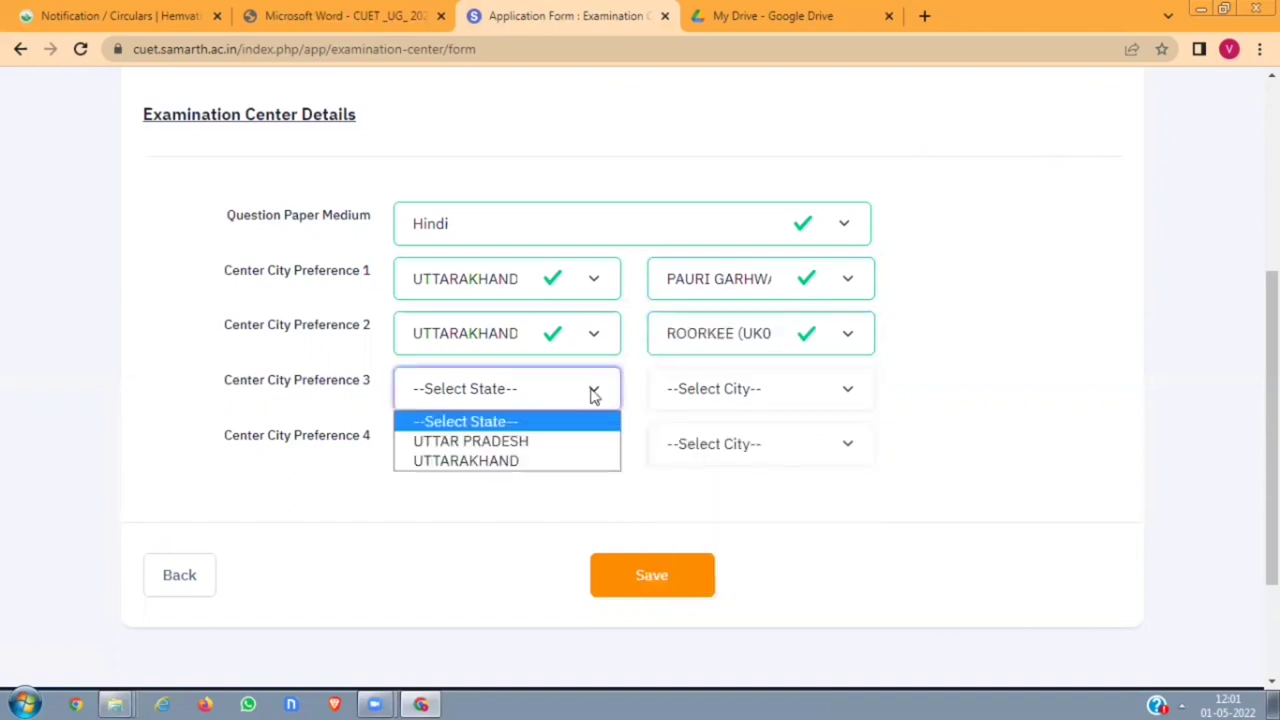
click(530, 461)
click(846, 392)
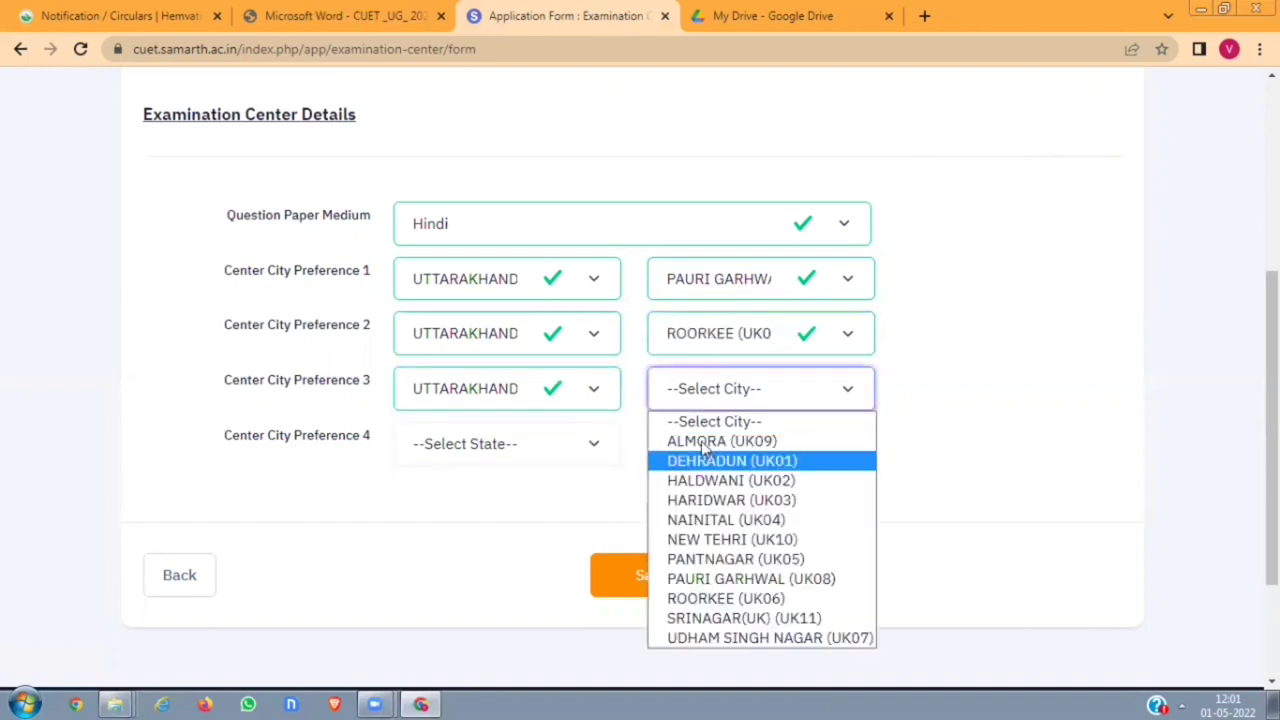
click(660, 435)
click(595, 446)
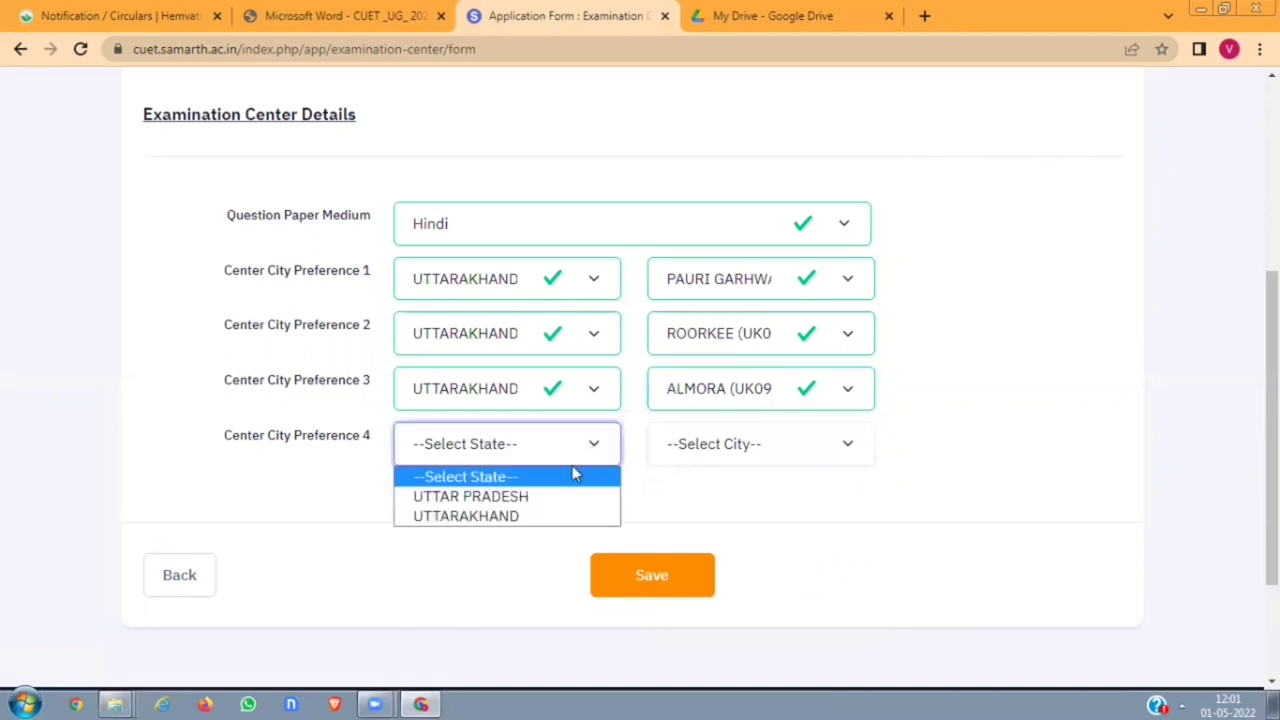
click(528, 516)
click(840, 447)
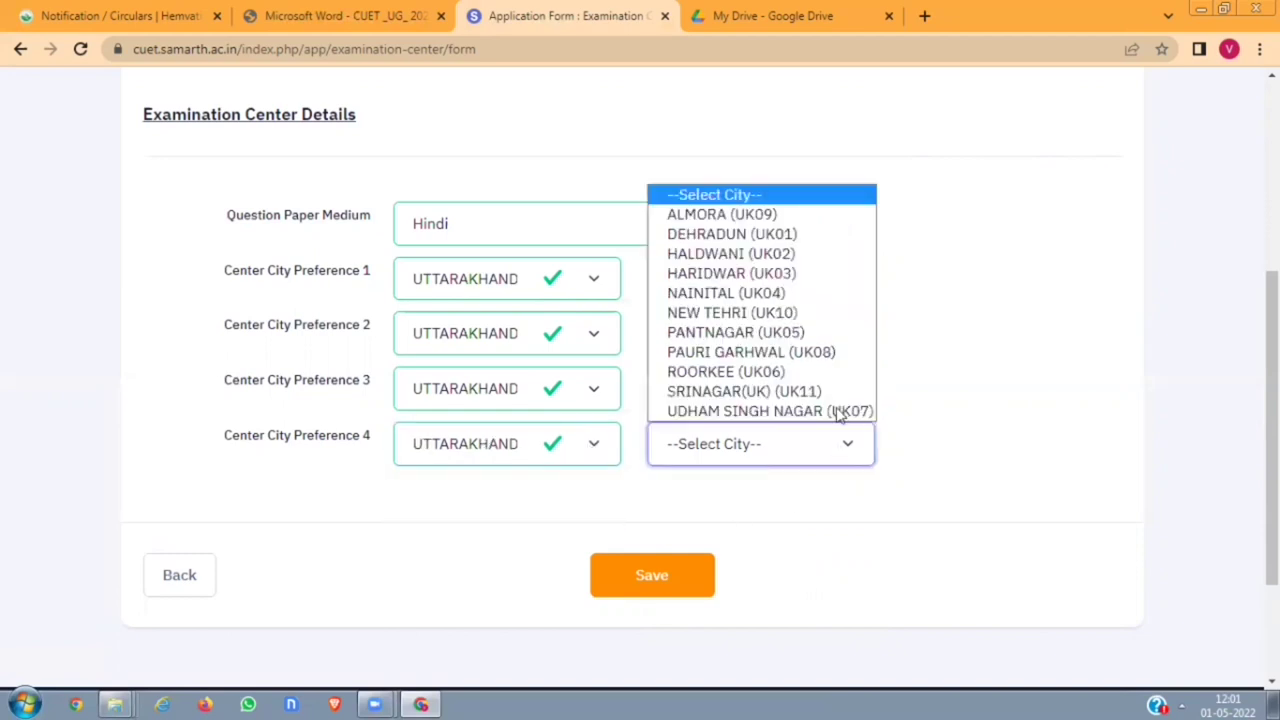
click(751, 396)
scroll(612, 518, down, 1)
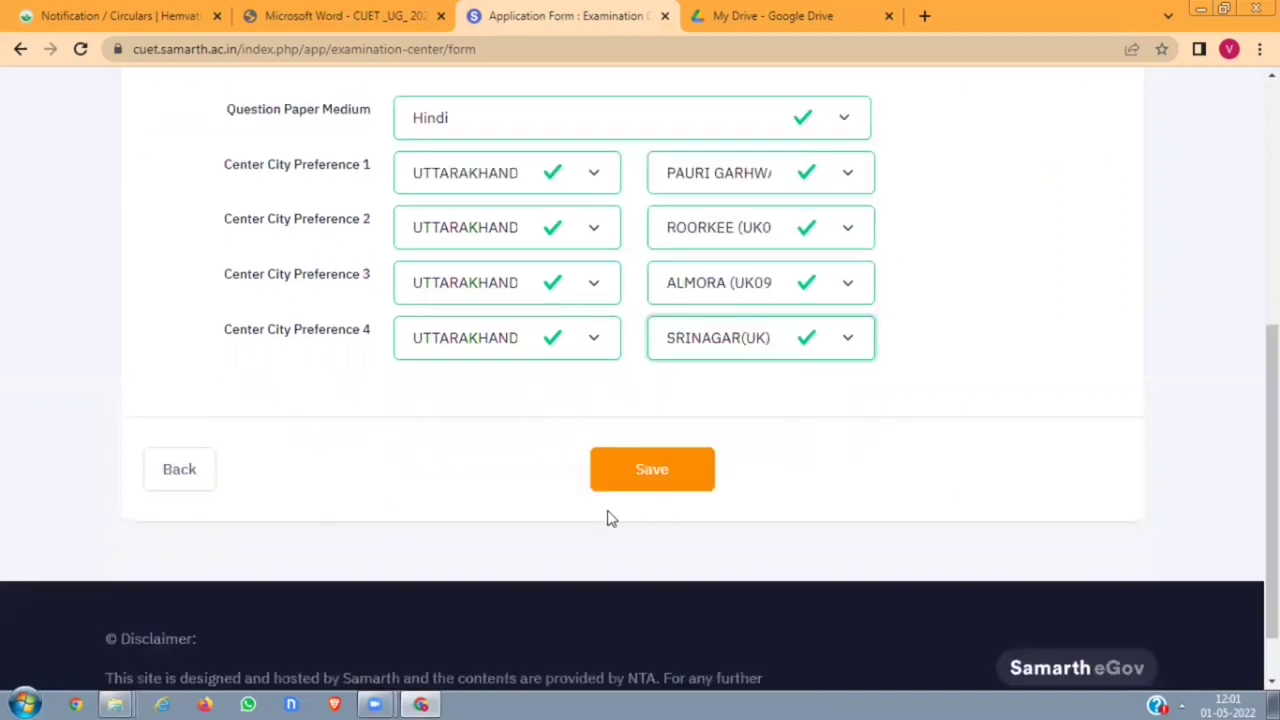
click(650, 470)
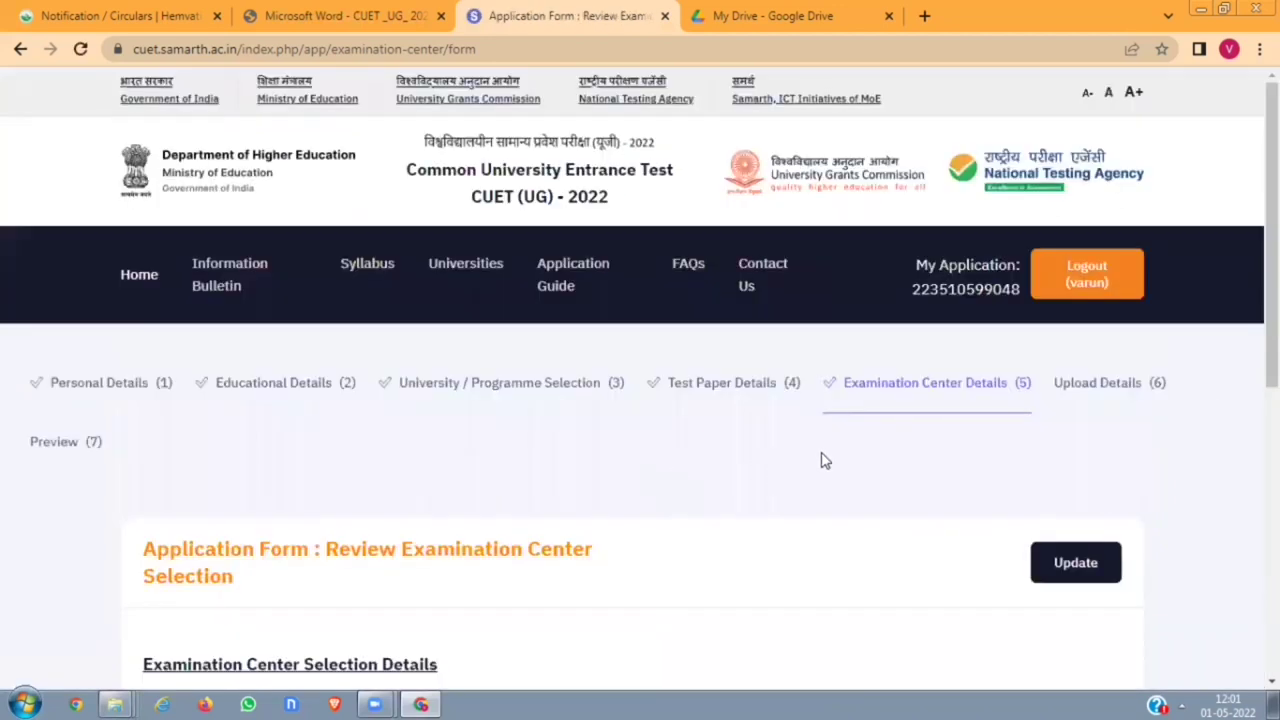
Proceed from the exam centre review to the Upload Documents section.
scroll(1220, 541, down, 5)
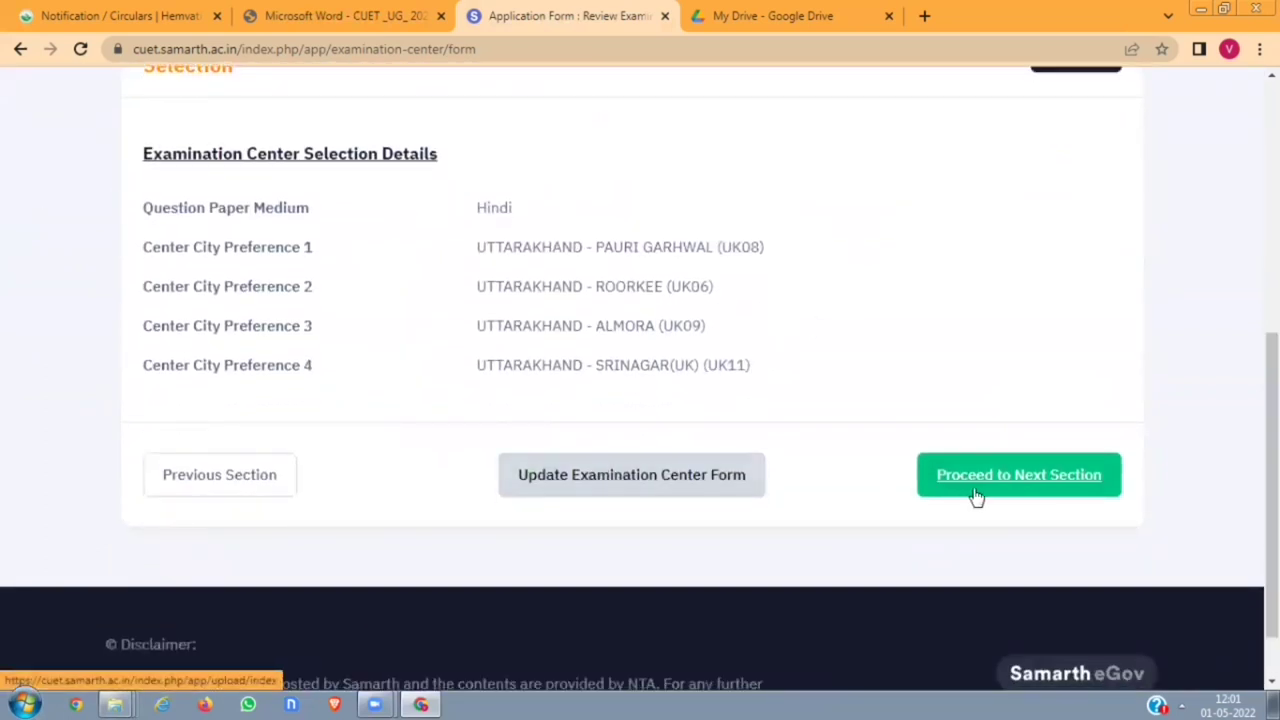
click(1007, 476)
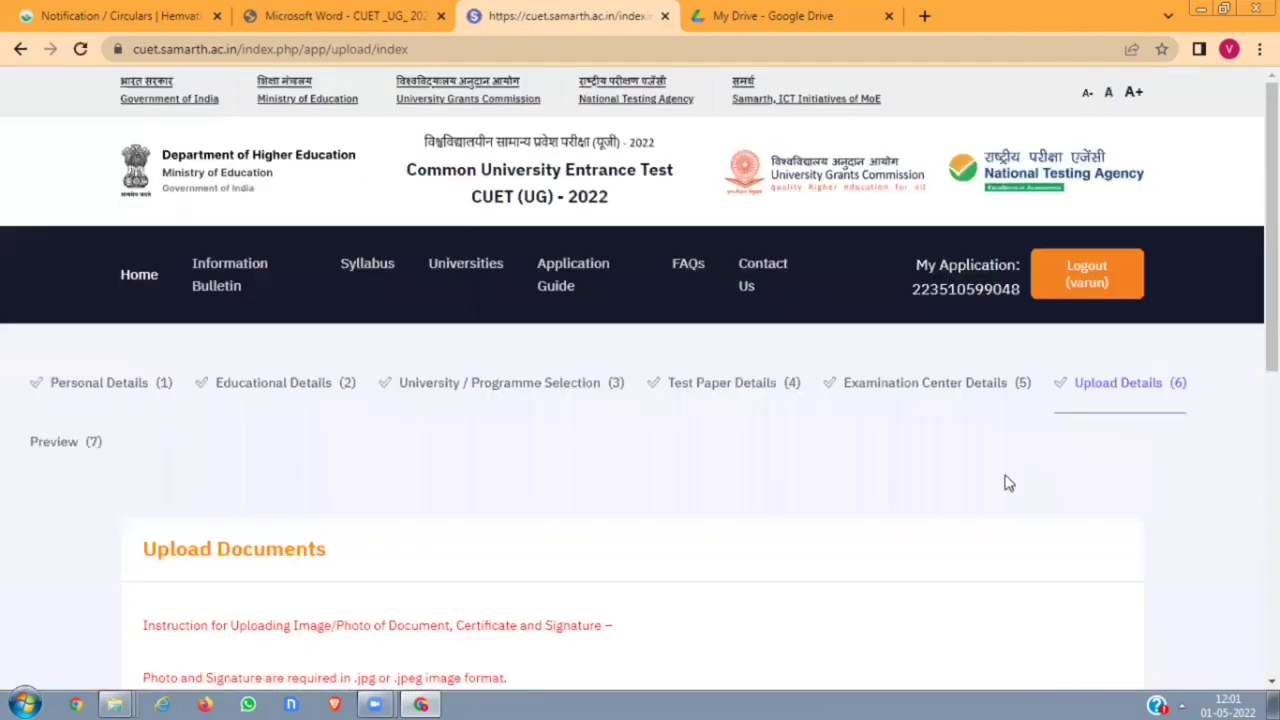
Upload pic.jpg as the candidate photograph.
scroll(851, 400, down, 3)
scroll(809, 409, down, 2)
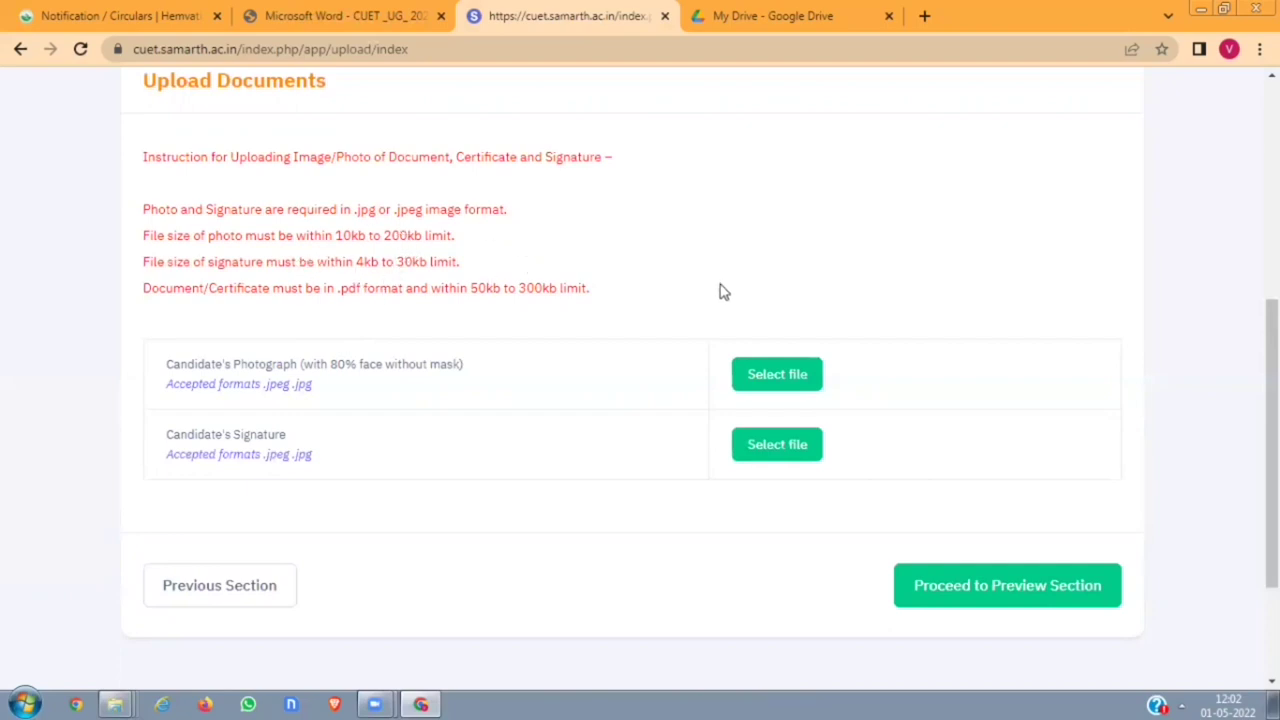
scroll(741, 287, up, 1)
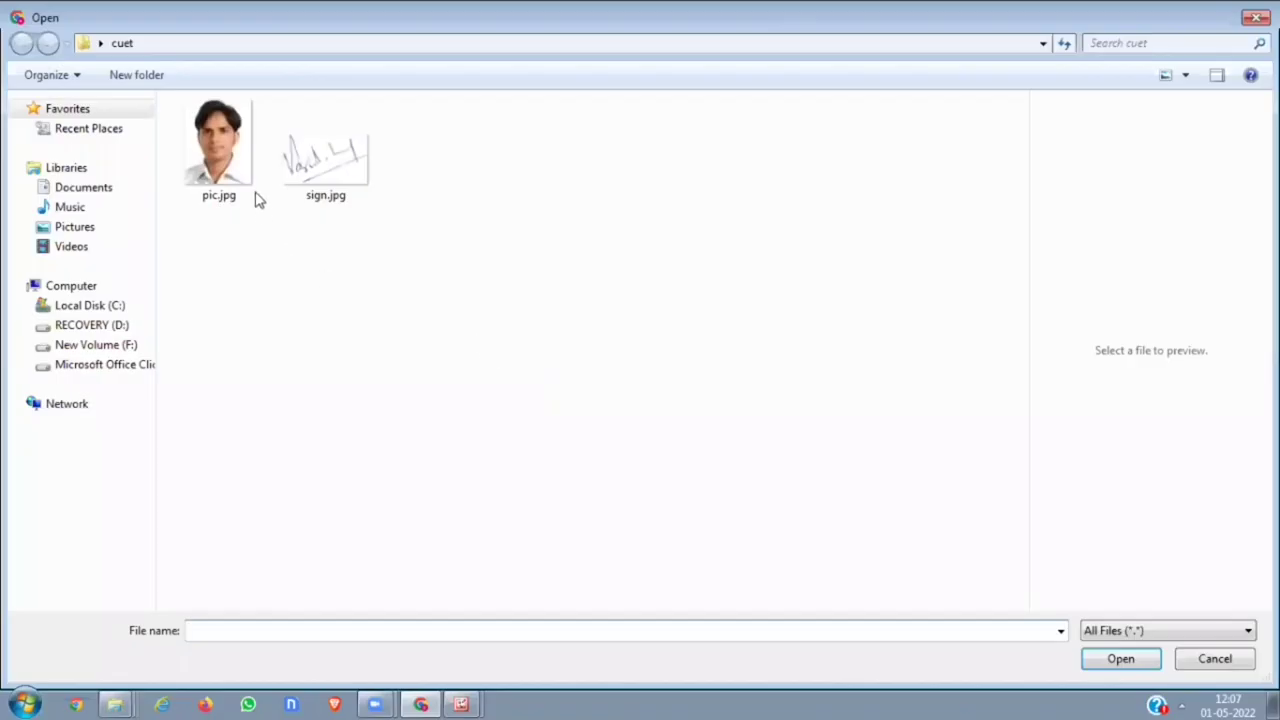
click(245, 190)
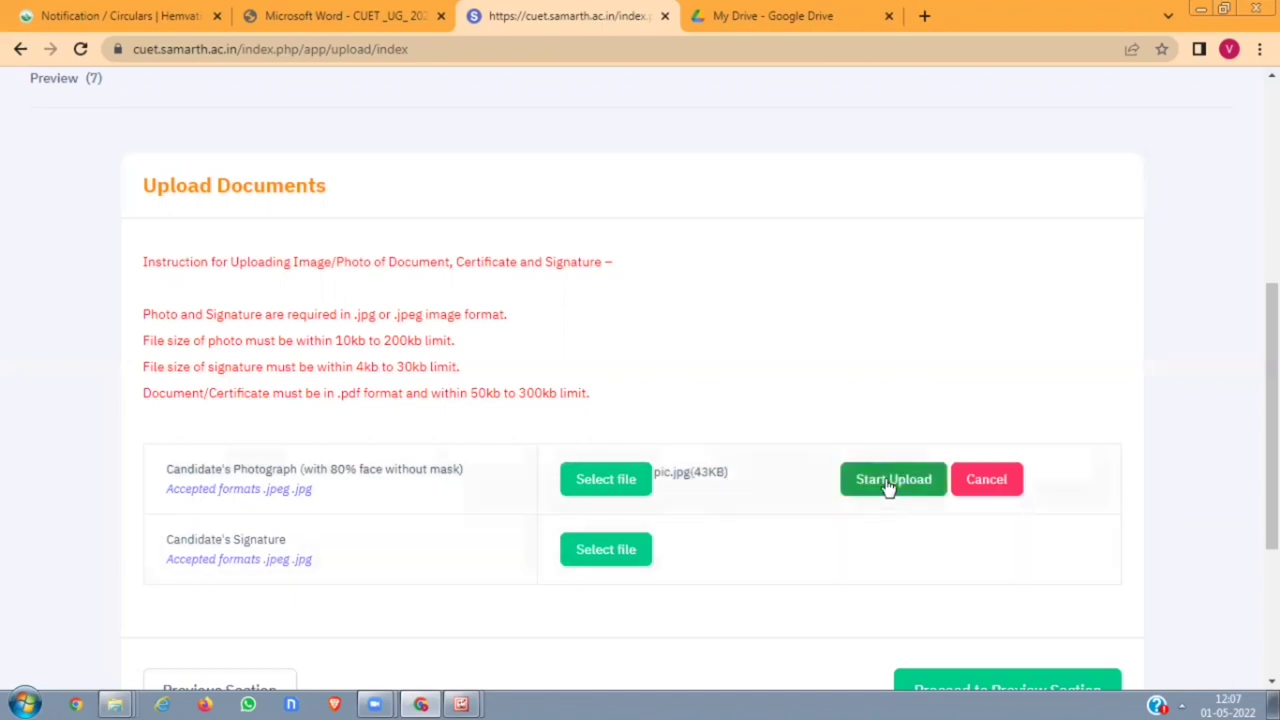
click(891, 480)
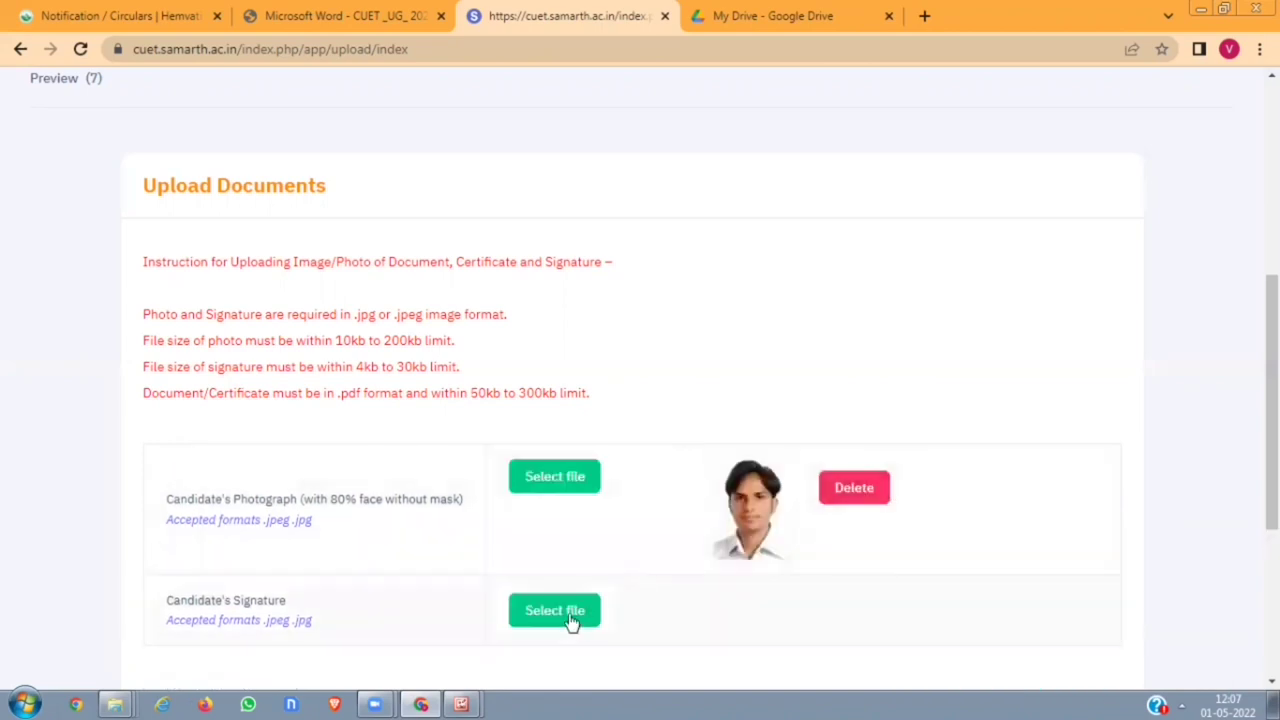
Upload sign.jpg as the candidate signature.
click(568, 614)
click(330, 187)
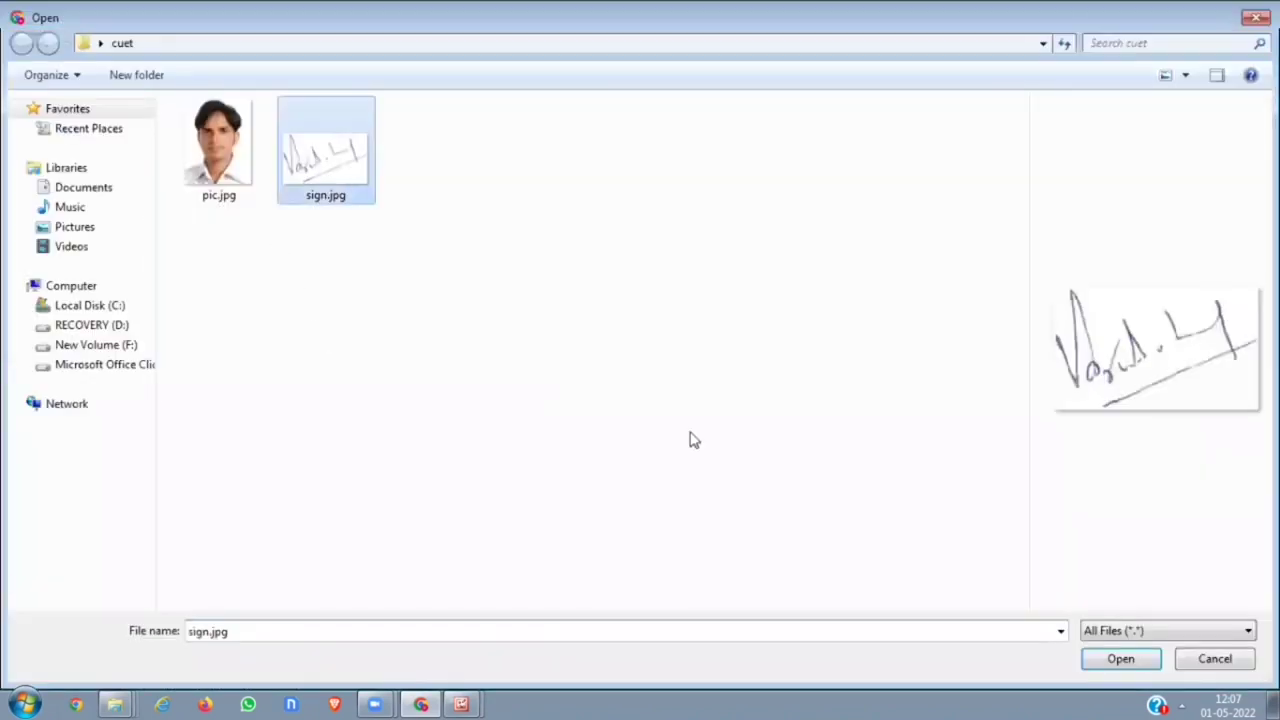
click(1121, 662)
click(895, 607)
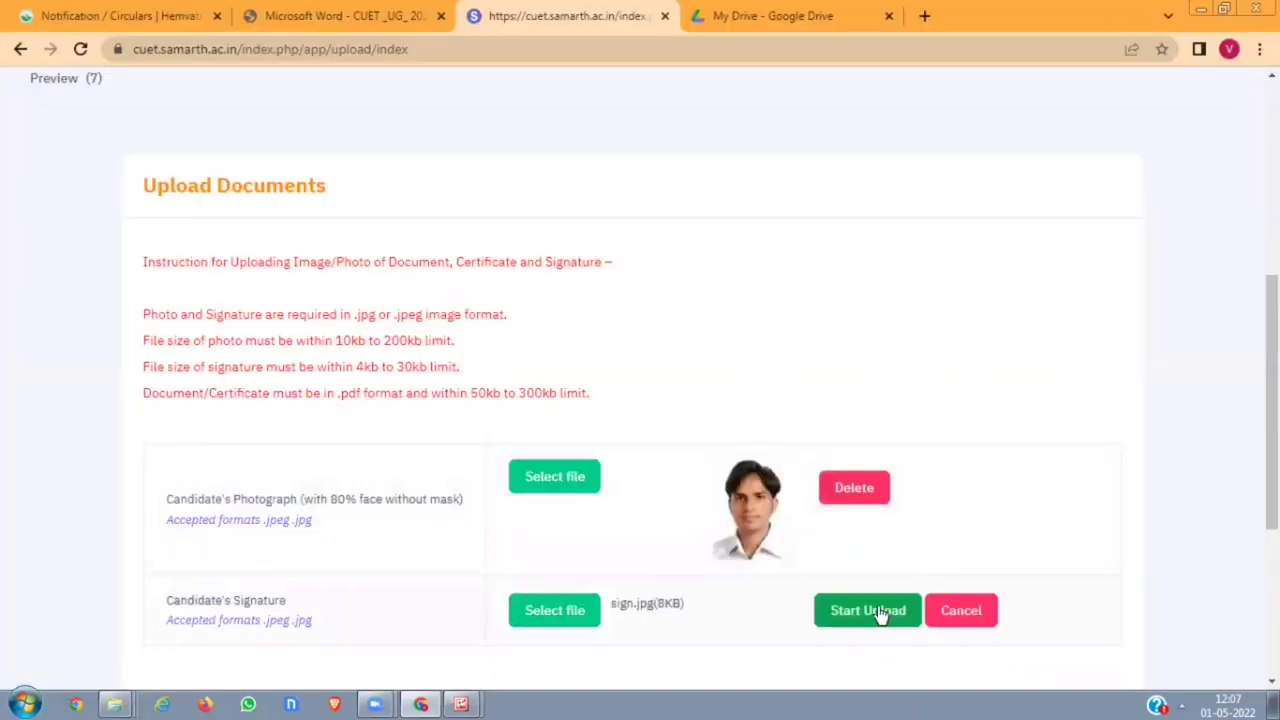
Proceed to the Preview section of the application.
scroll(1247, 430, down, 1)
scroll(1189, 514, down, 2)
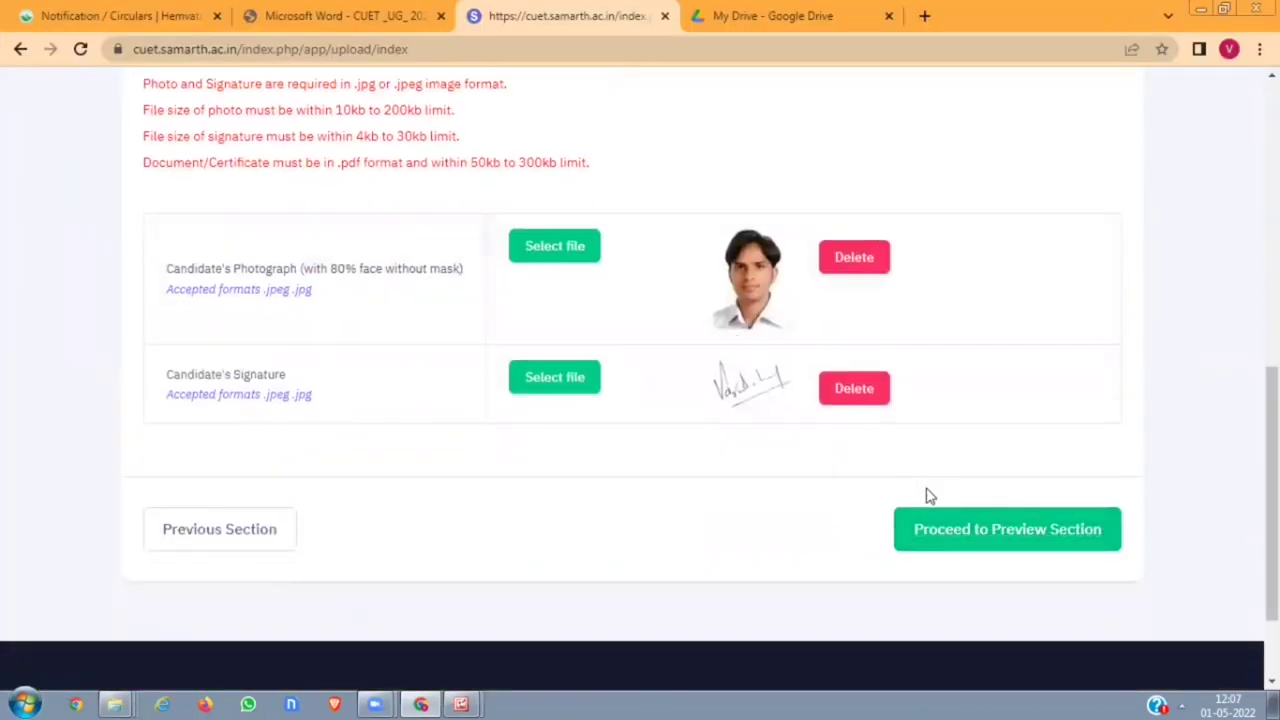
click(943, 528)
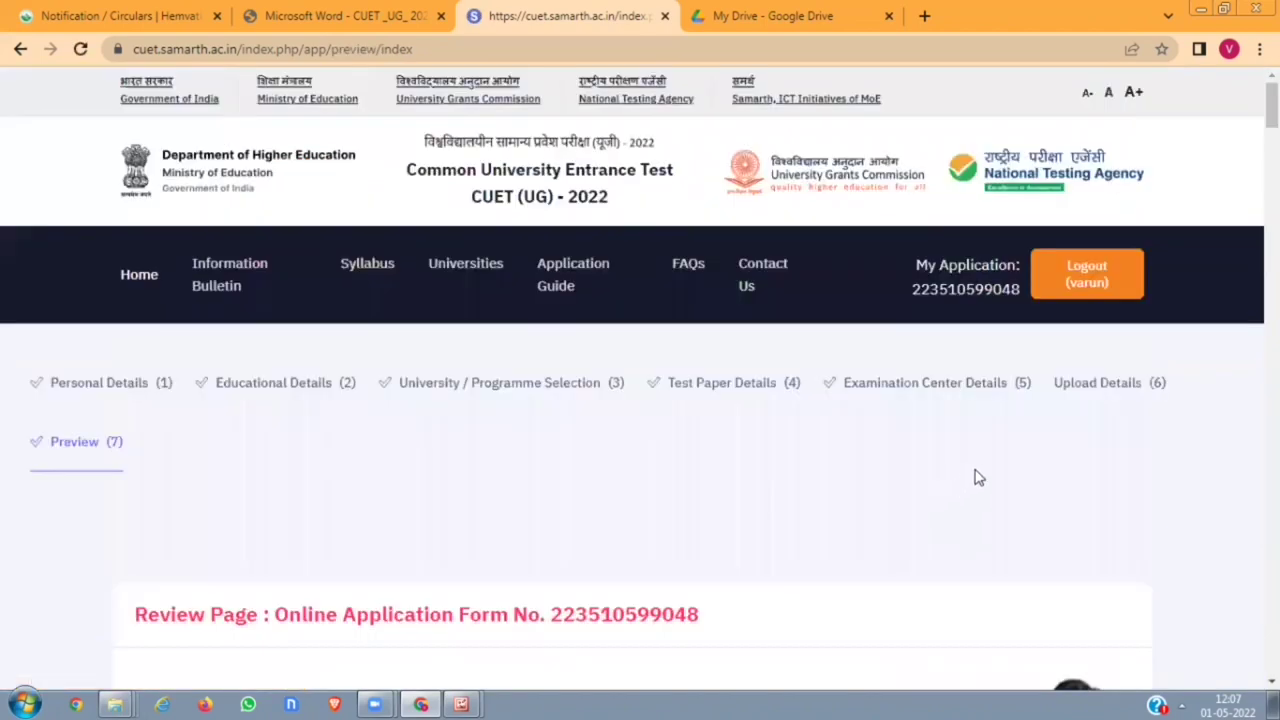
scroll(975, 477, down, 5)
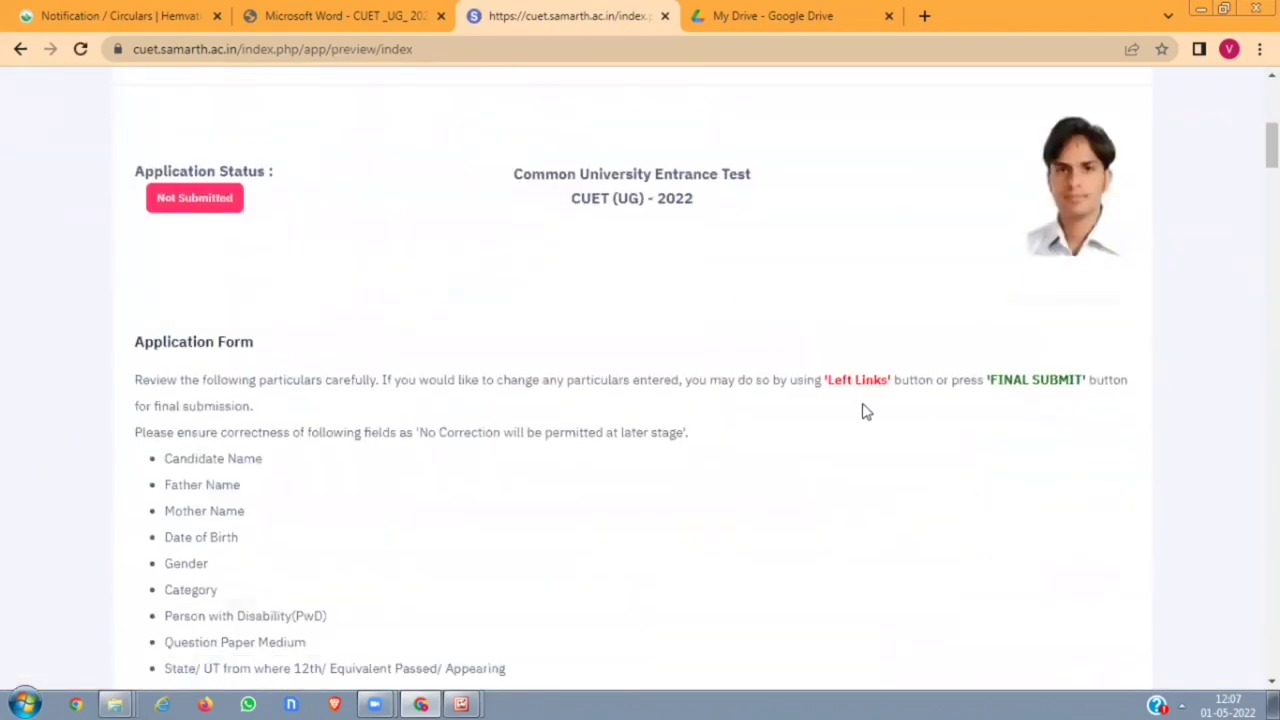
scroll(914, 363, down, 15)
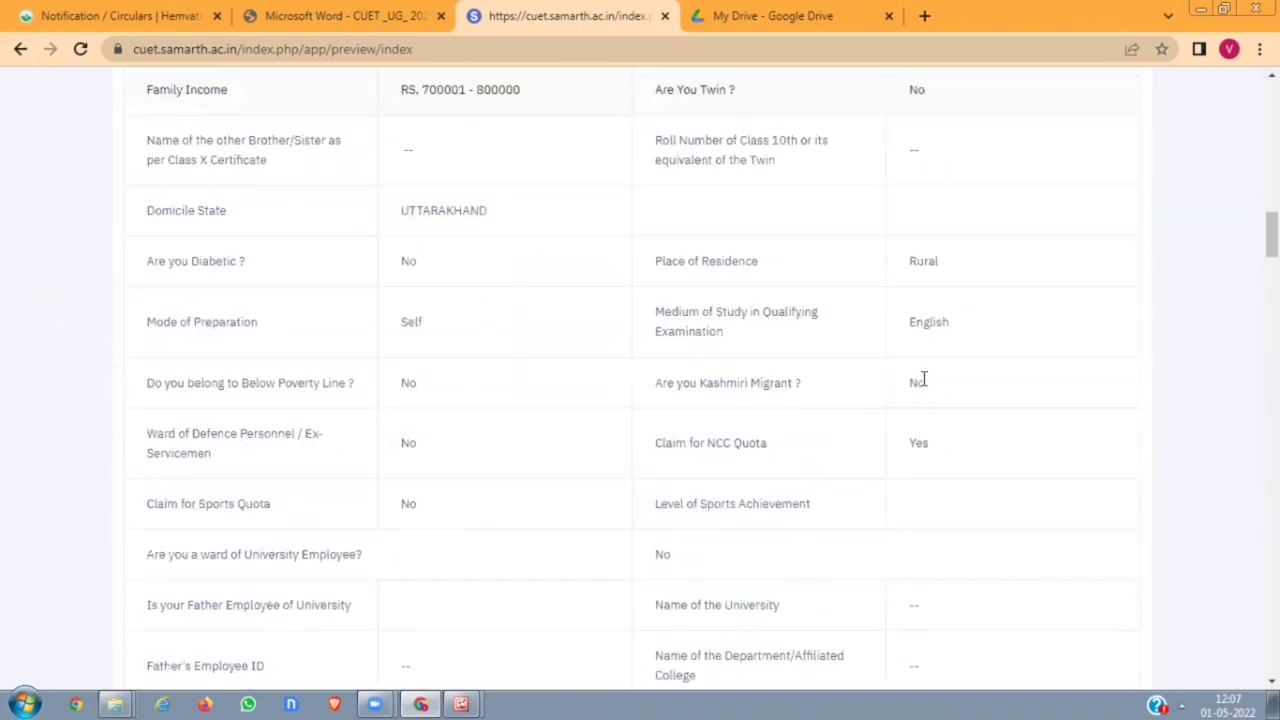
scroll(922, 372, down, 20)
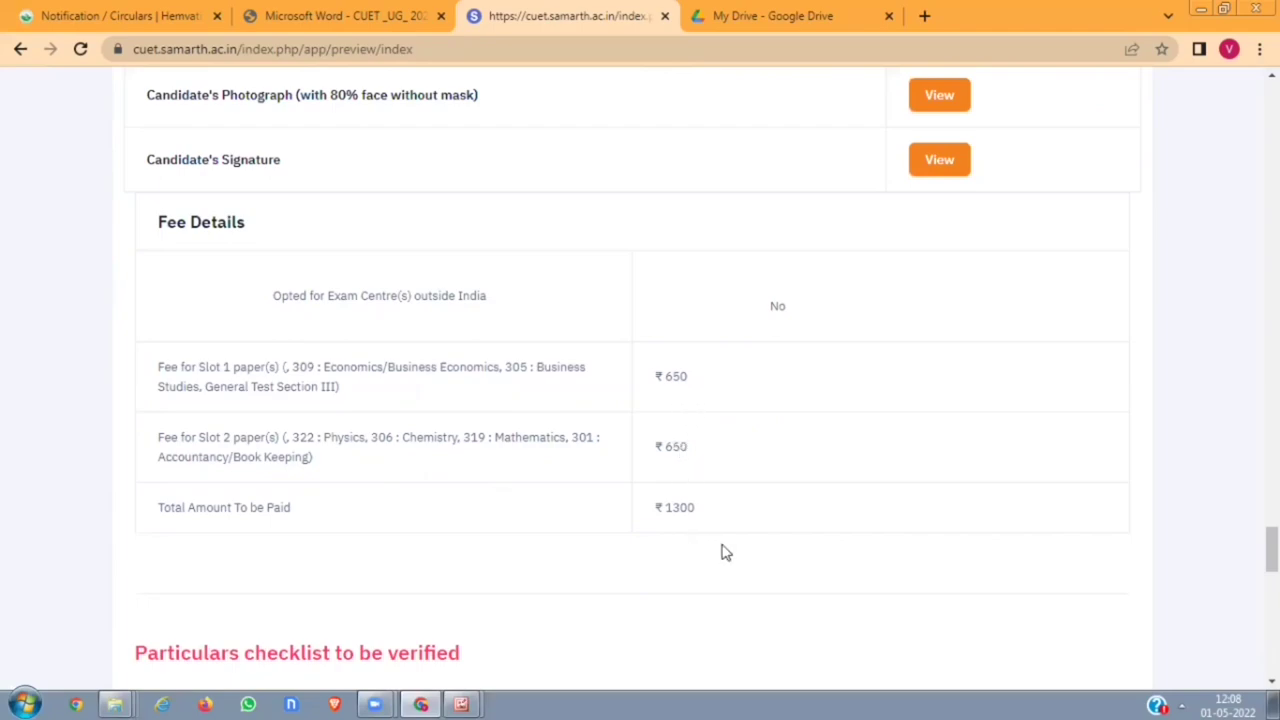
scroll(631, 414, down, 9)
scroll(631, 414, up, 4)
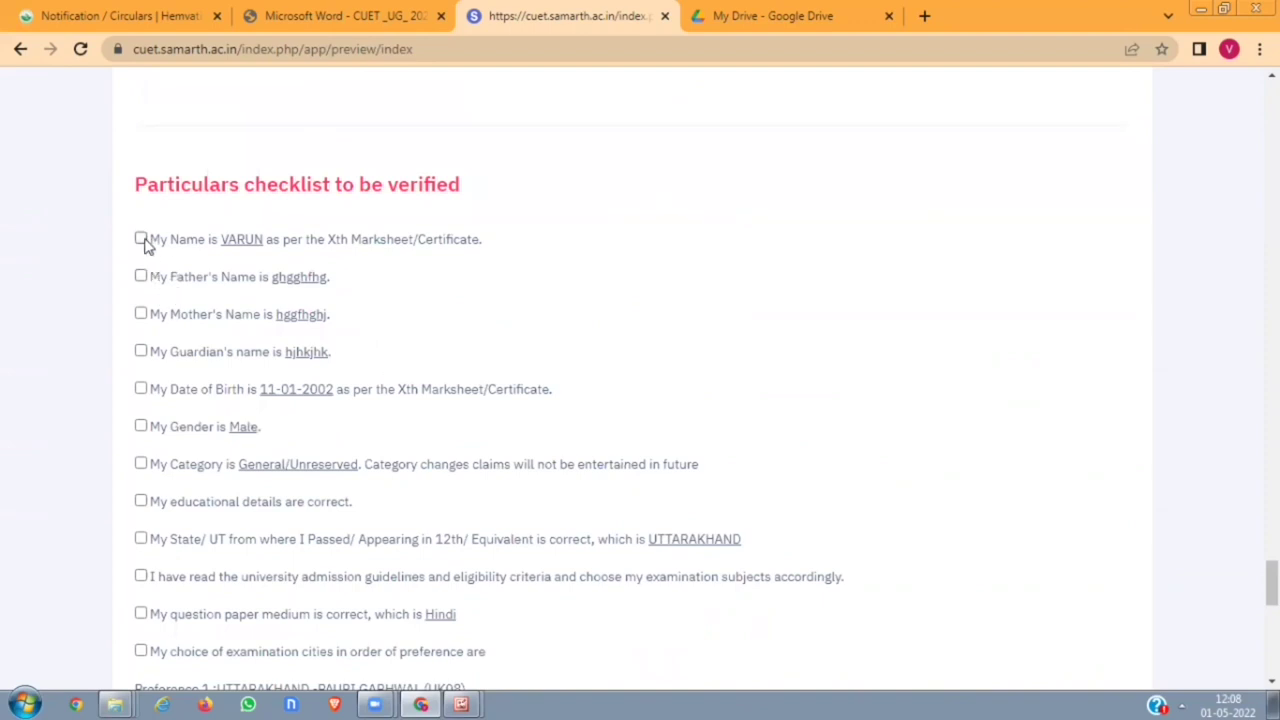
Tick the confirmations for personal, educational details, guidelines and Hindi medium.
click(140, 240)
click(140, 276)
click(140, 313)
click(140, 351)
click(140, 388)
click(140, 427)
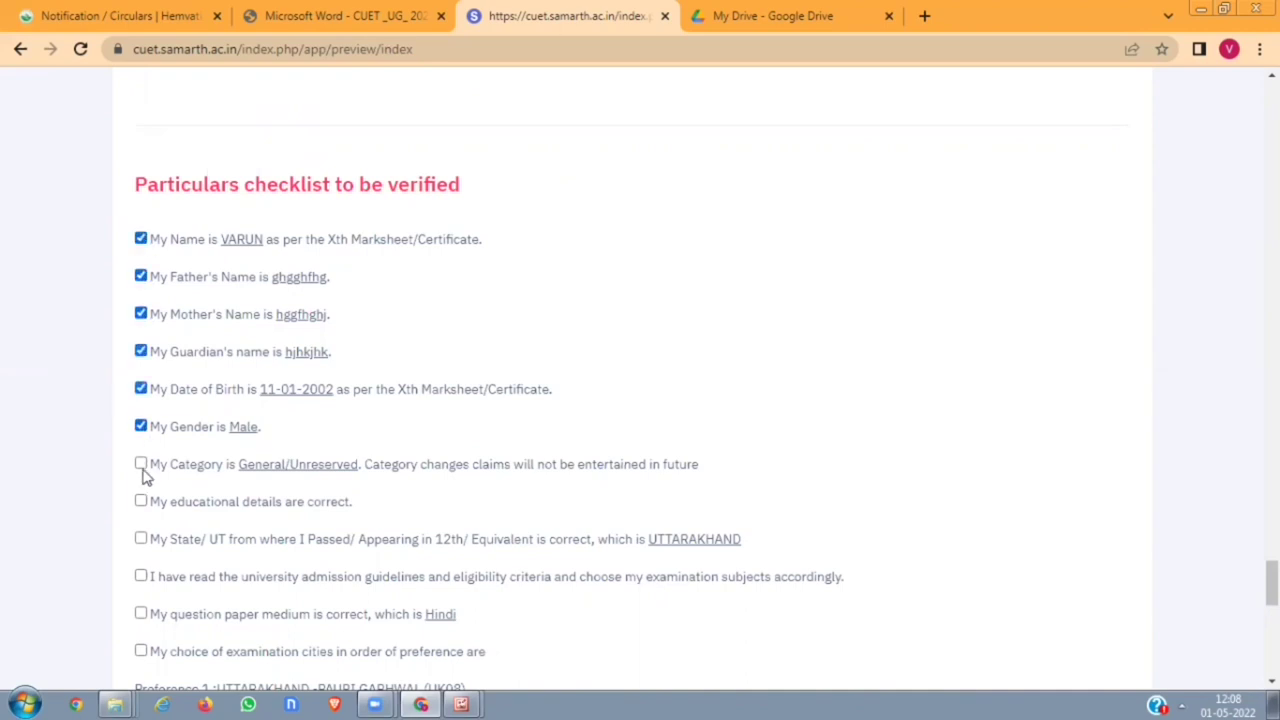
click(140, 464)
click(140, 501)
click(140, 539)
click(140, 576)
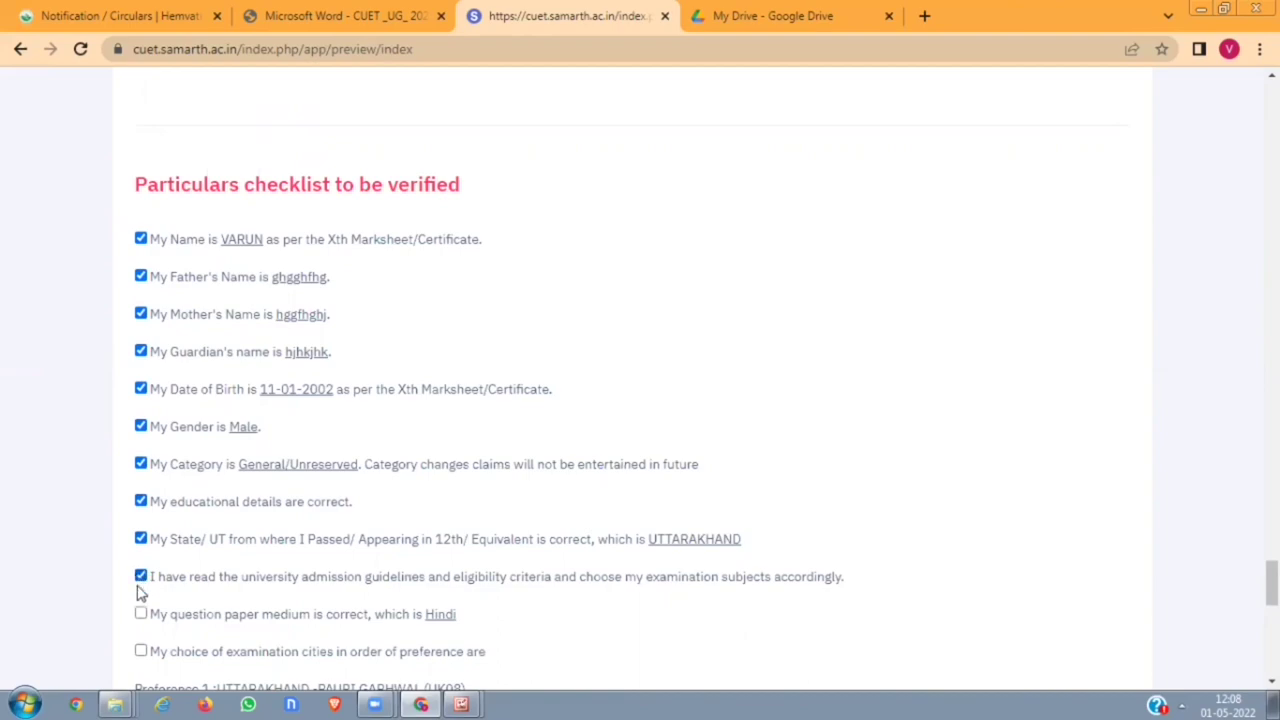
click(140, 614)
Tick the exam-city, truthfulness and authorisation declarations, then proceed to payment.
scroll(236, 548, down, 3)
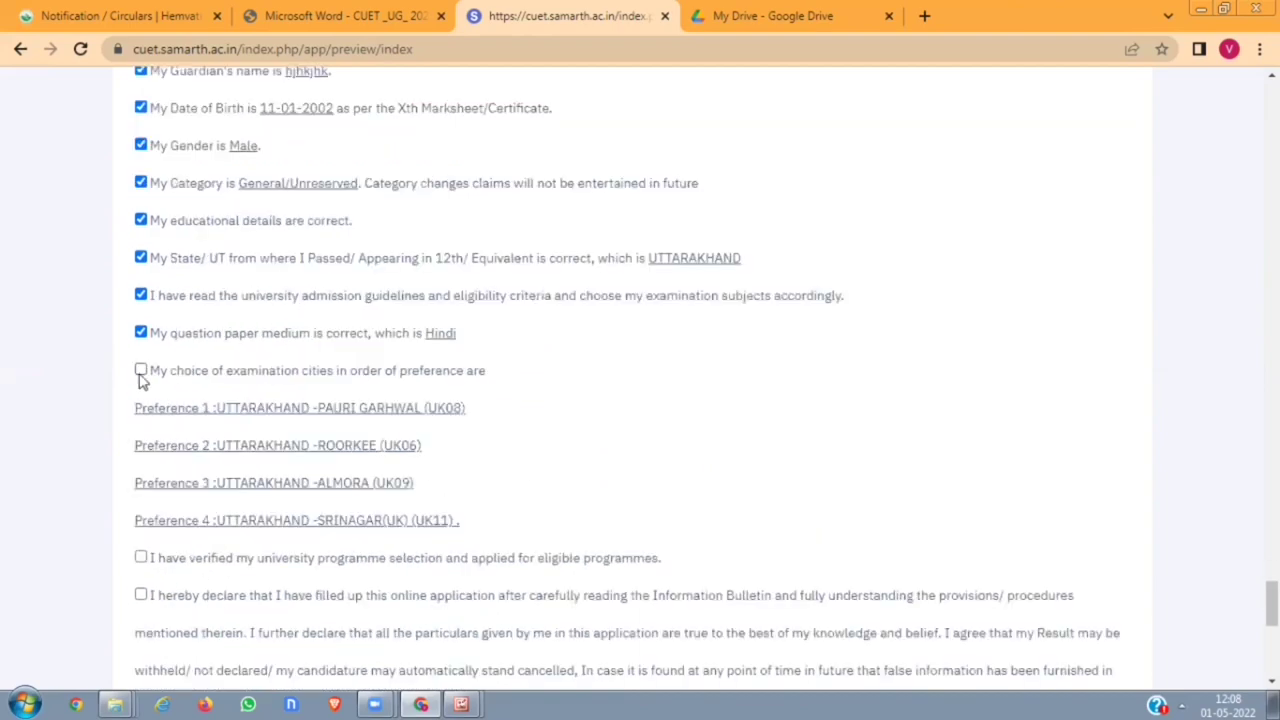
click(140, 370)
click(140, 557)
click(143, 597)
scroll(160, 580, down, 2)
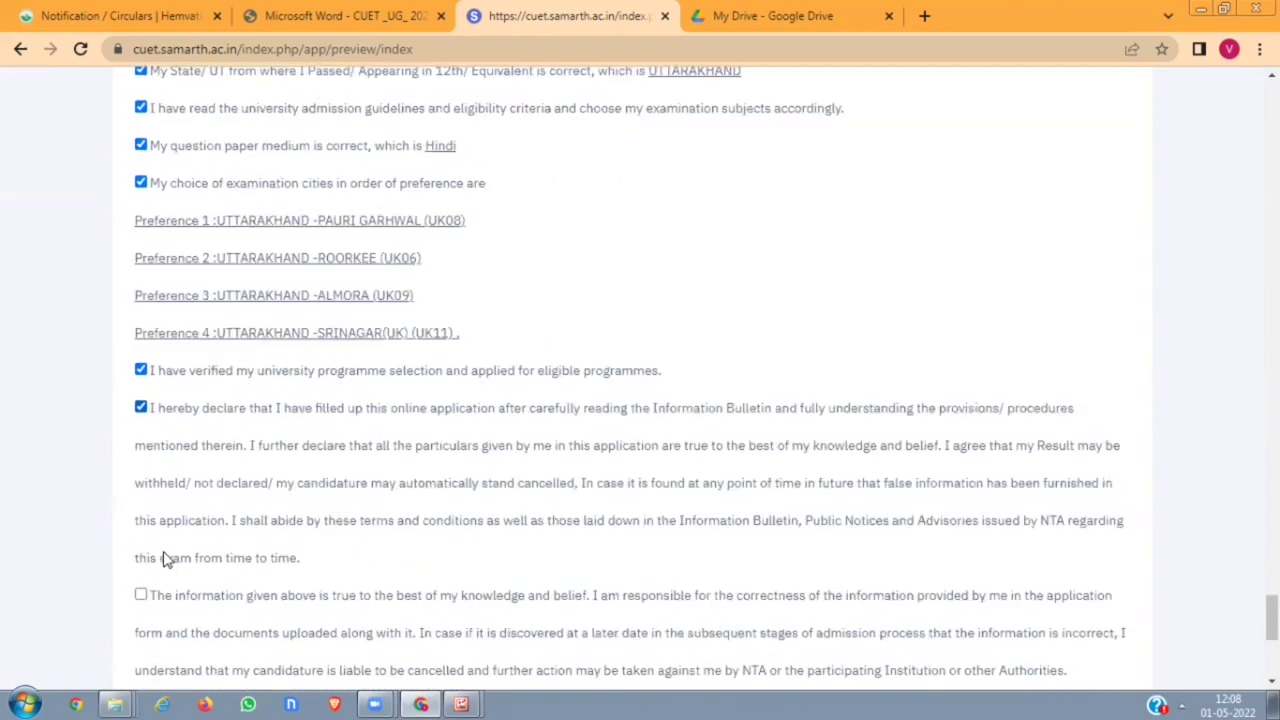
click(141, 597)
scroll(150, 590, down, 2)
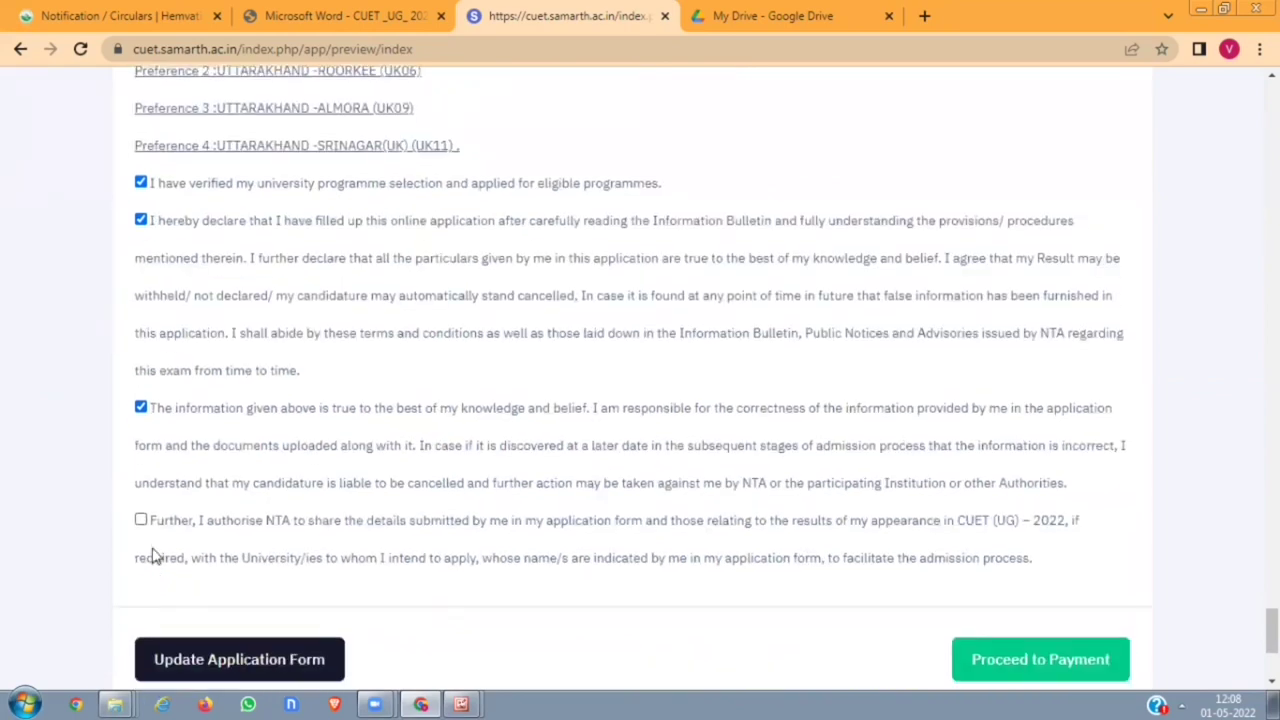
click(141, 522)
scroll(509, 574, down, 2)
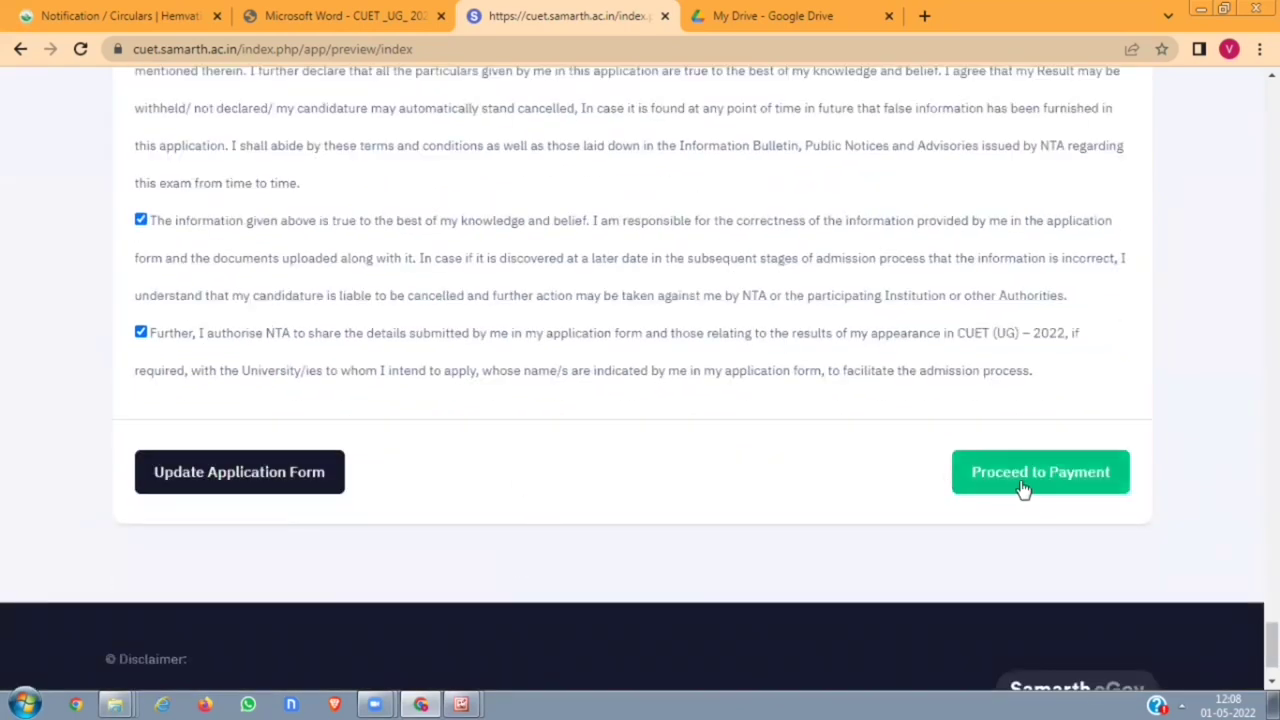
click(1035, 484)
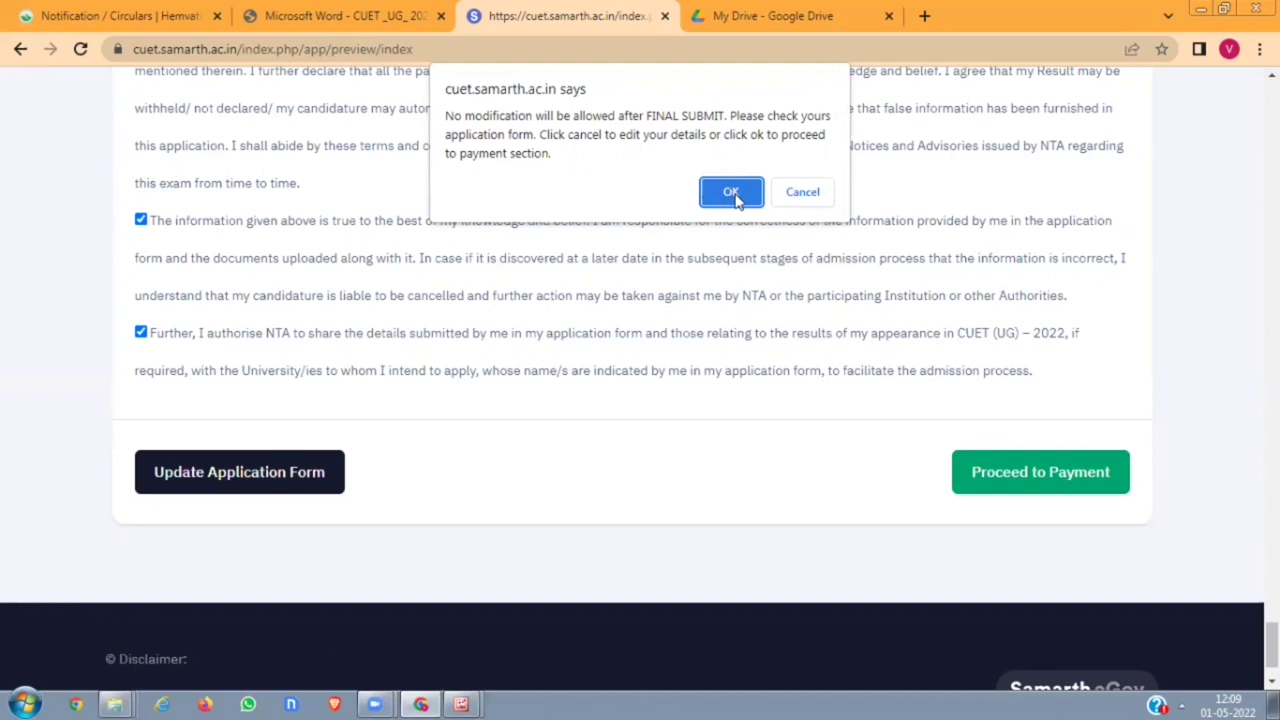
Confirm final submission, then enter the confirmation email and security pin for verification.
click(731, 193)
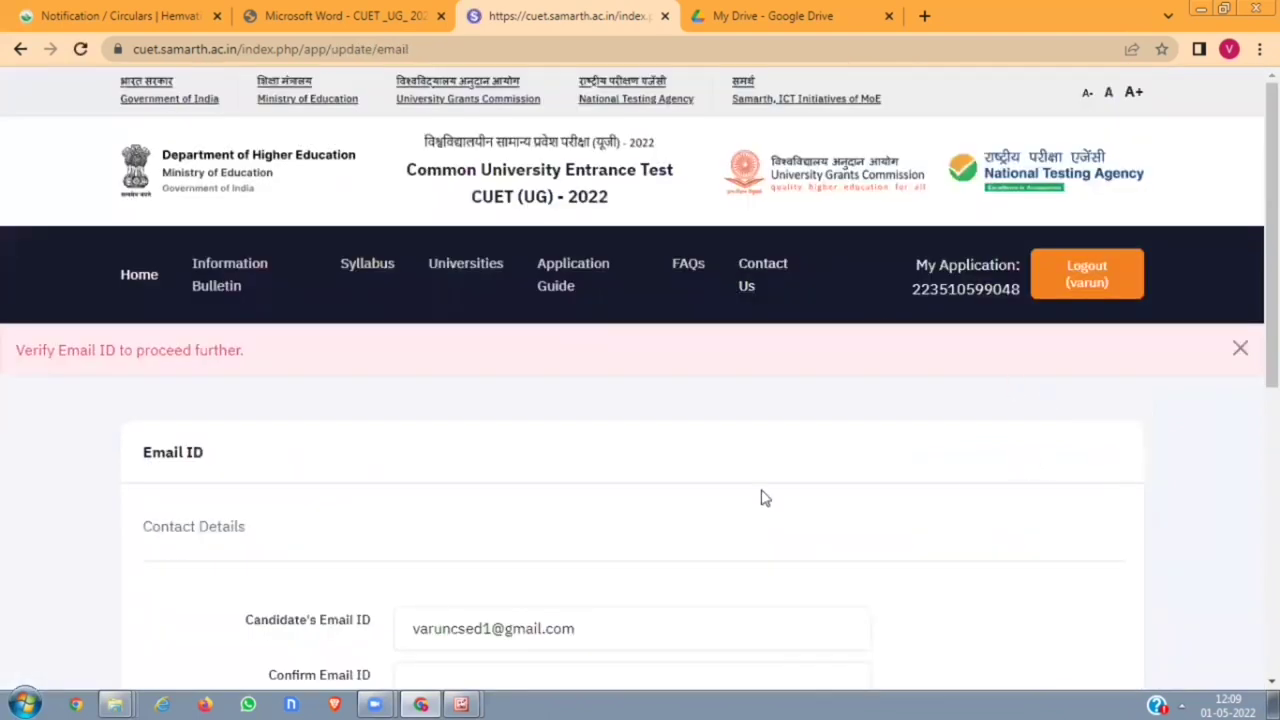
scroll(563, 500, down, 2)
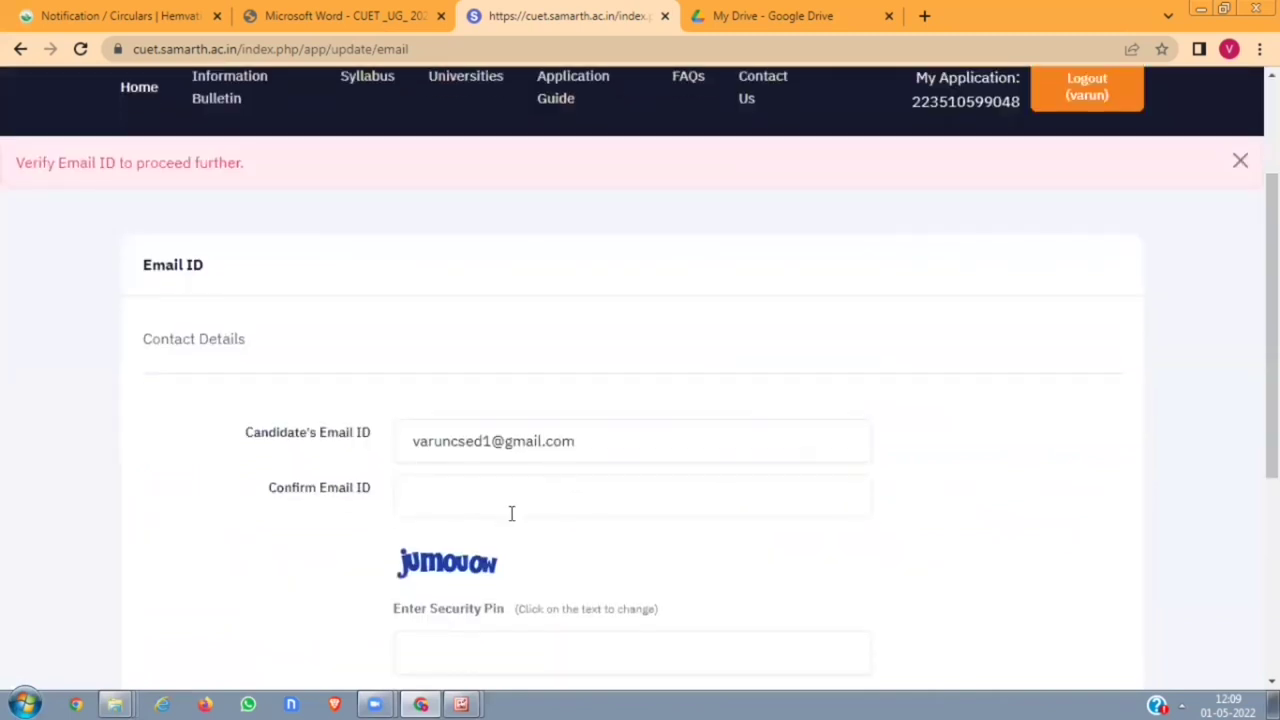
scroll(511, 513, down, 2)
click(446, 309)
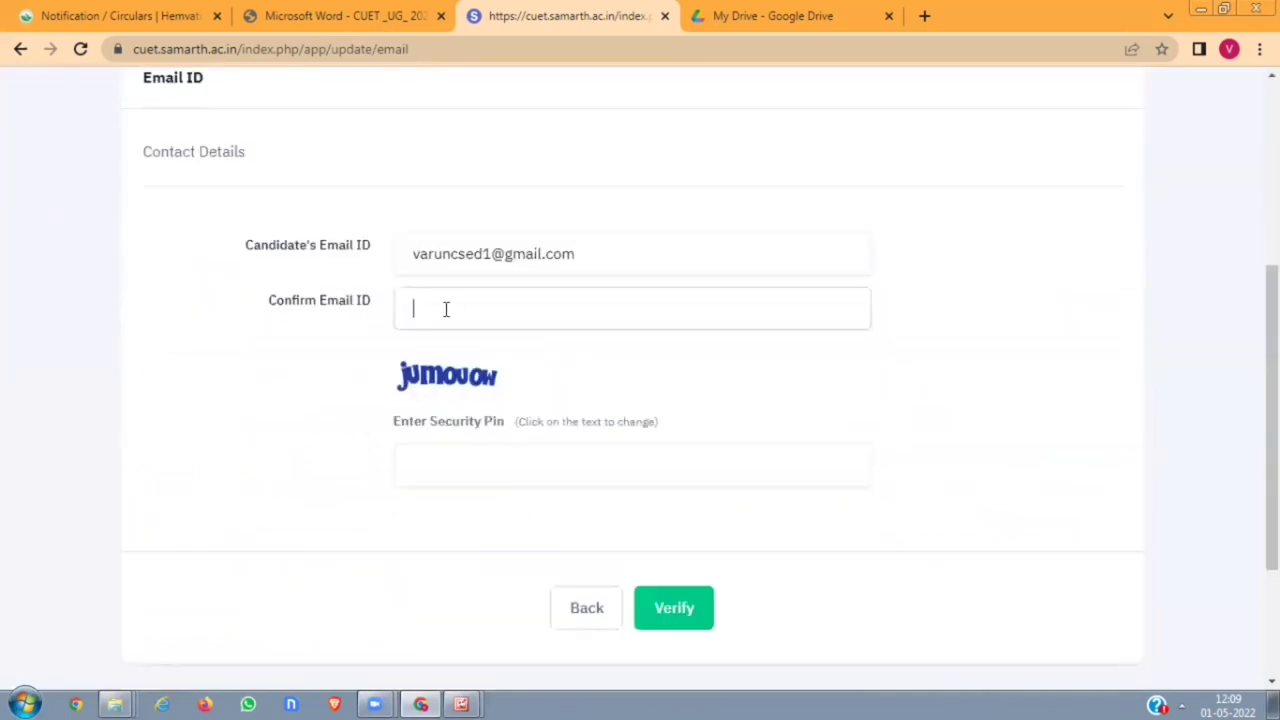
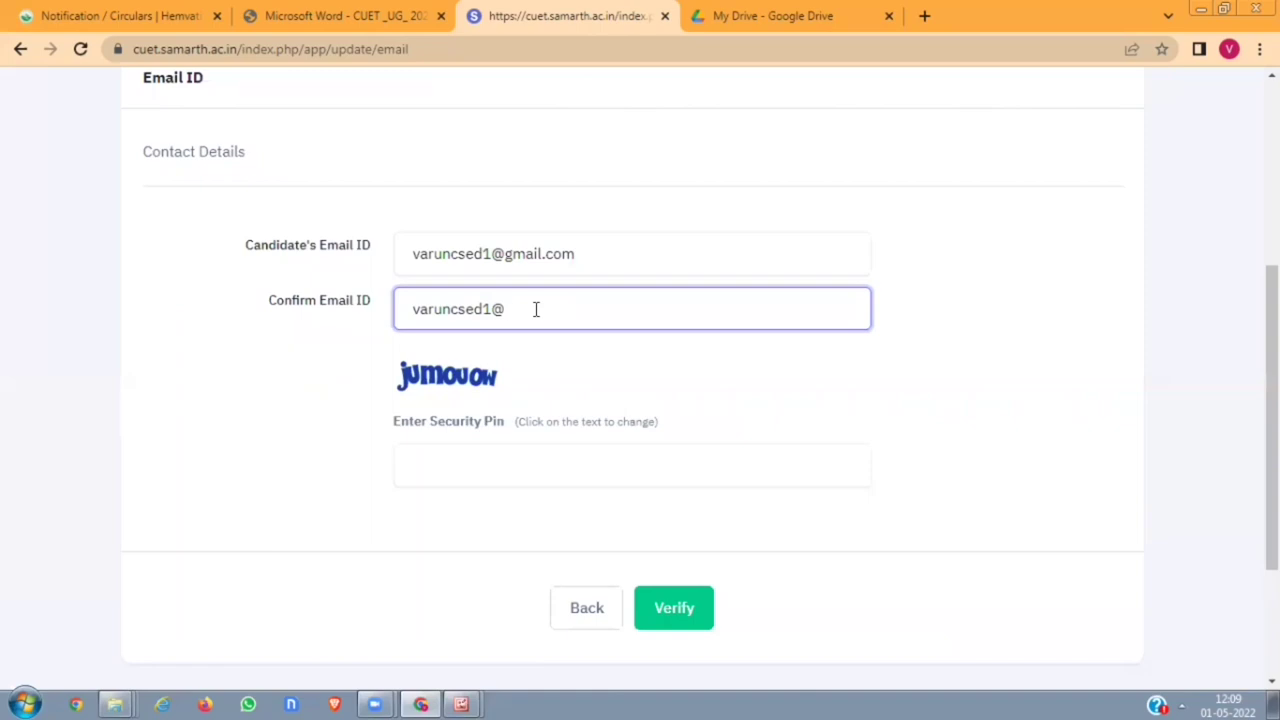
click(464, 472)
text(jumouow)
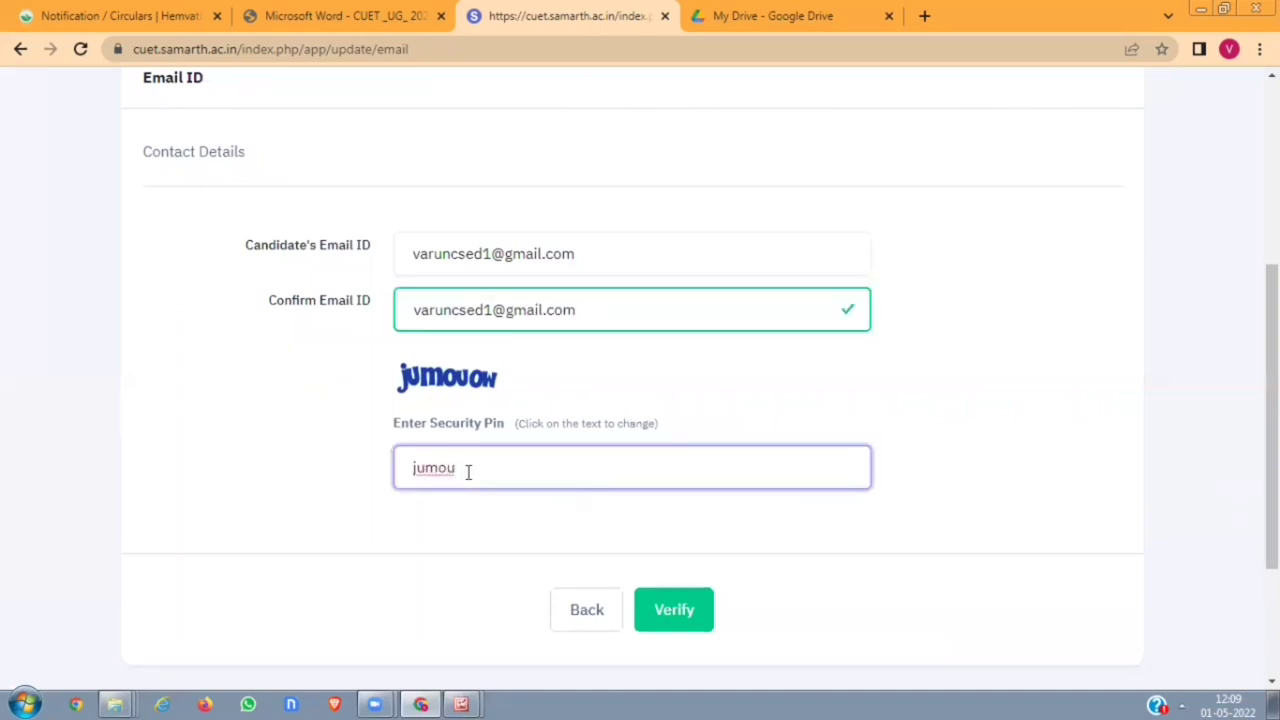
click(673, 617)
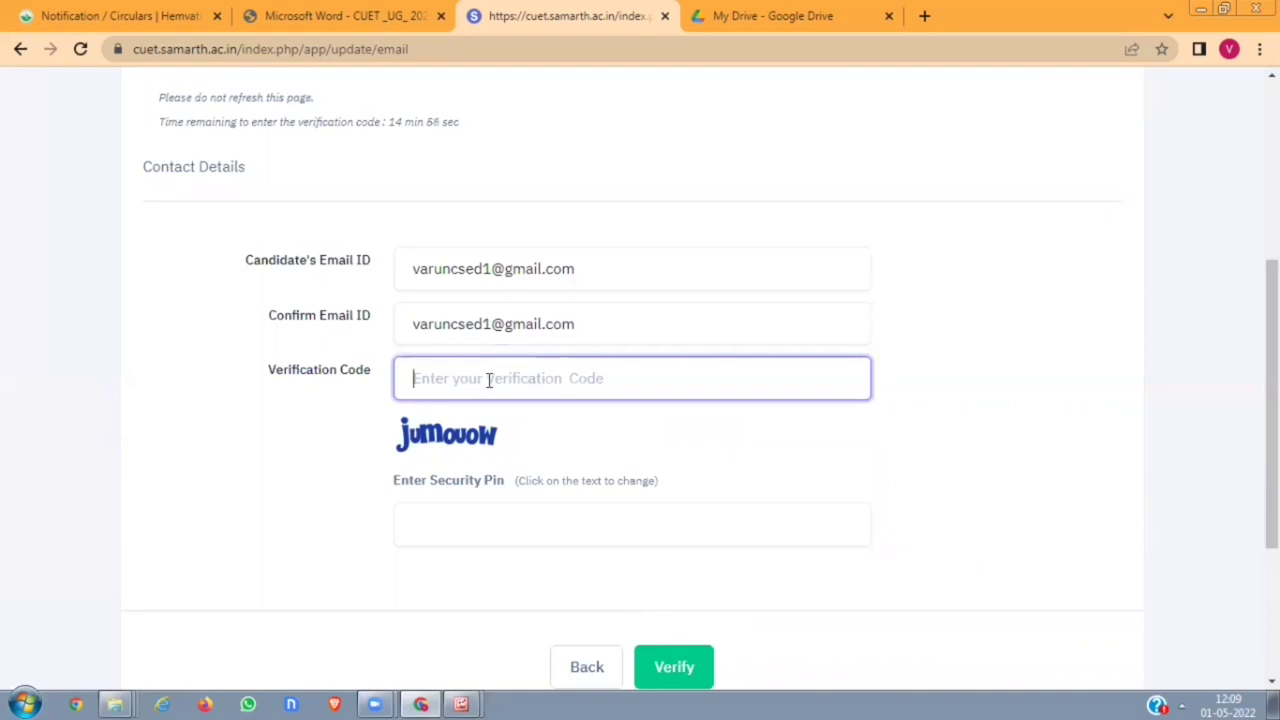
Enter the emailed verification code and a refreshed security pin, then submit the verification.
scroll(489, 380, down, 2)
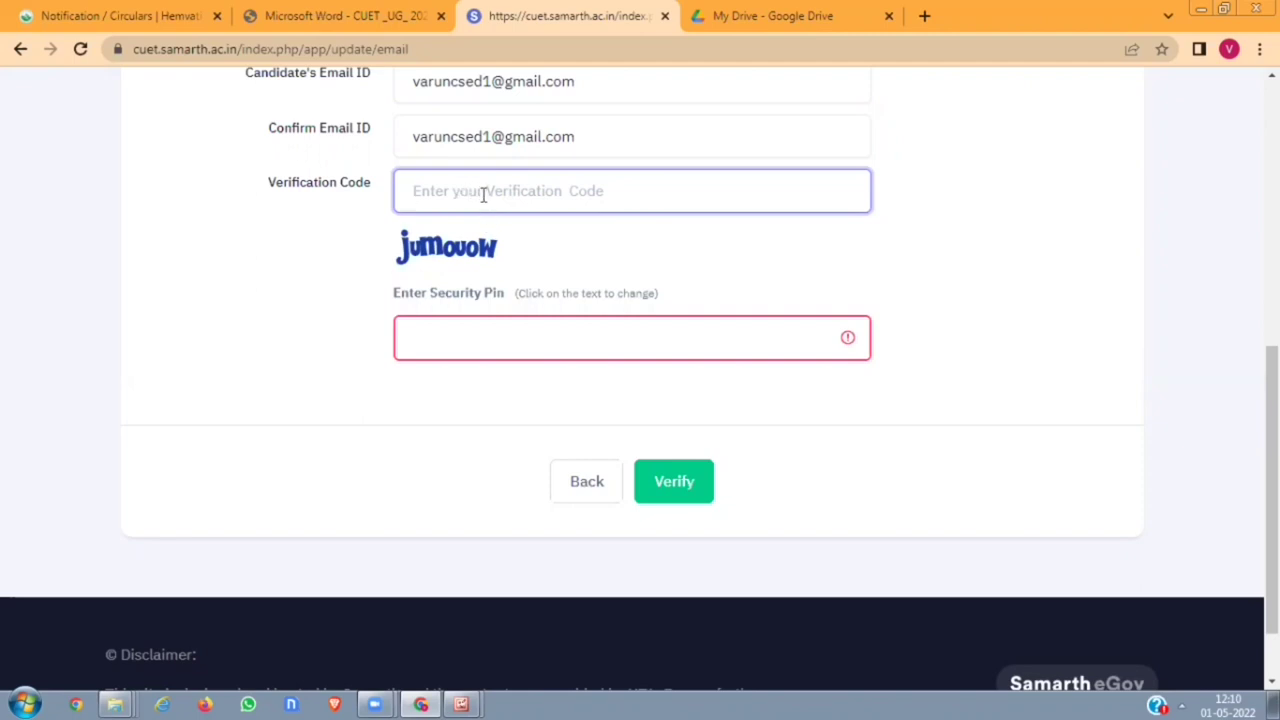
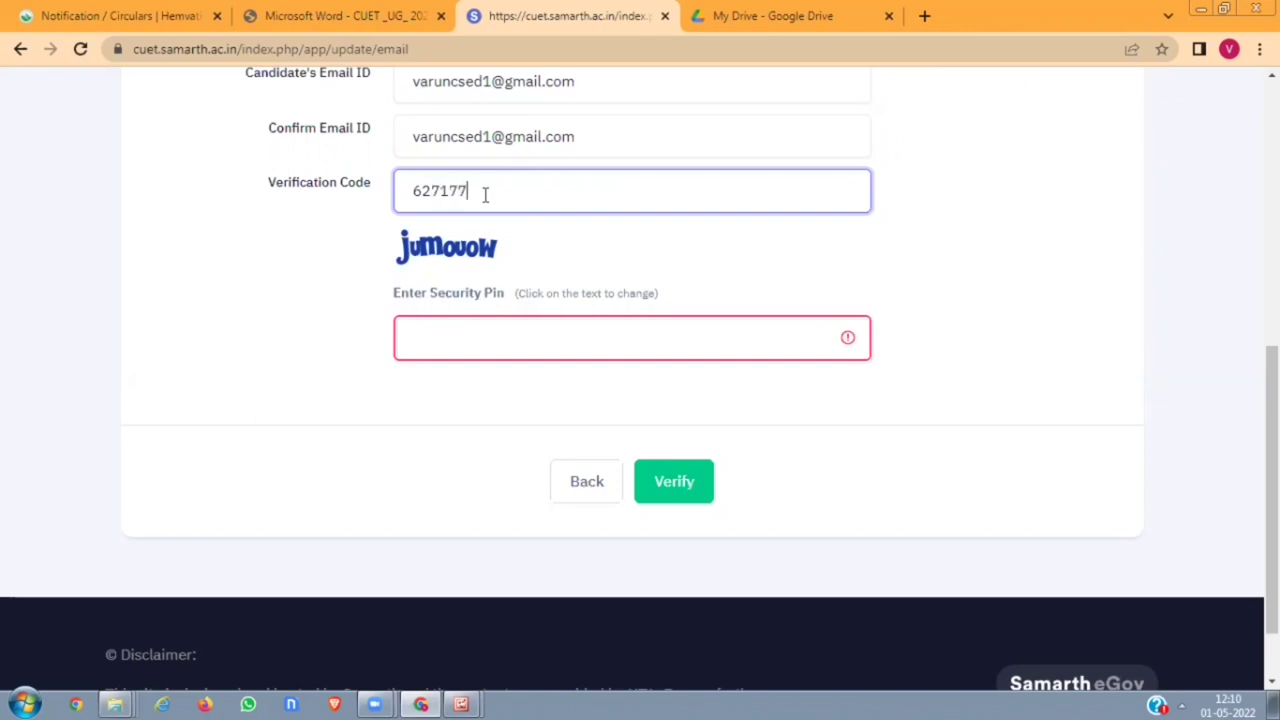
click(480, 334)
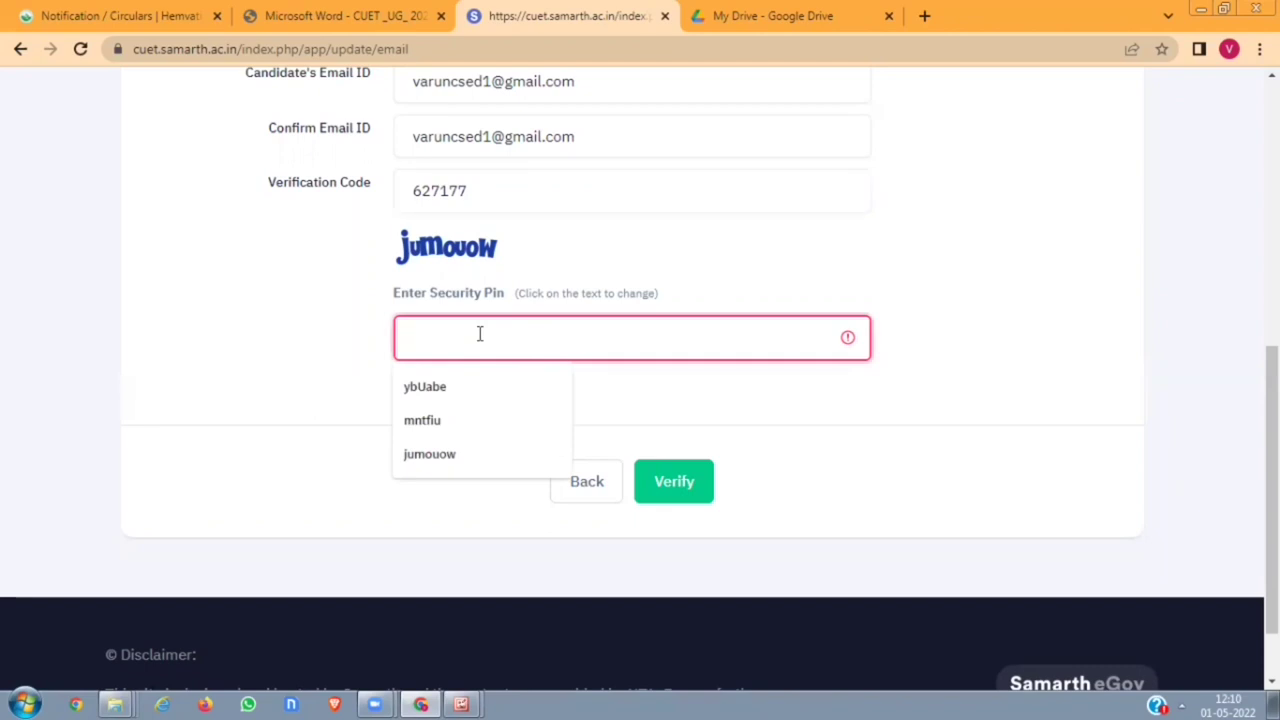
text(ju)
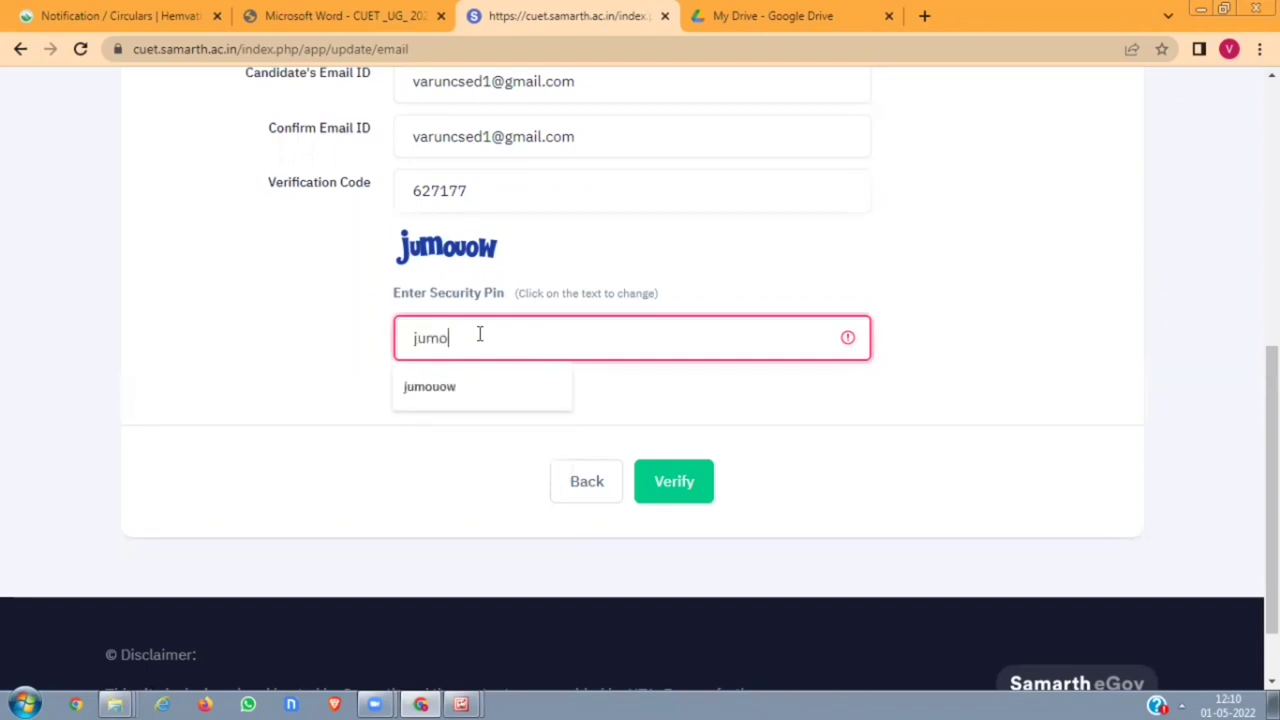
text(mou)
key(BackSpace)
key(BackSpace)
click(459, 254)
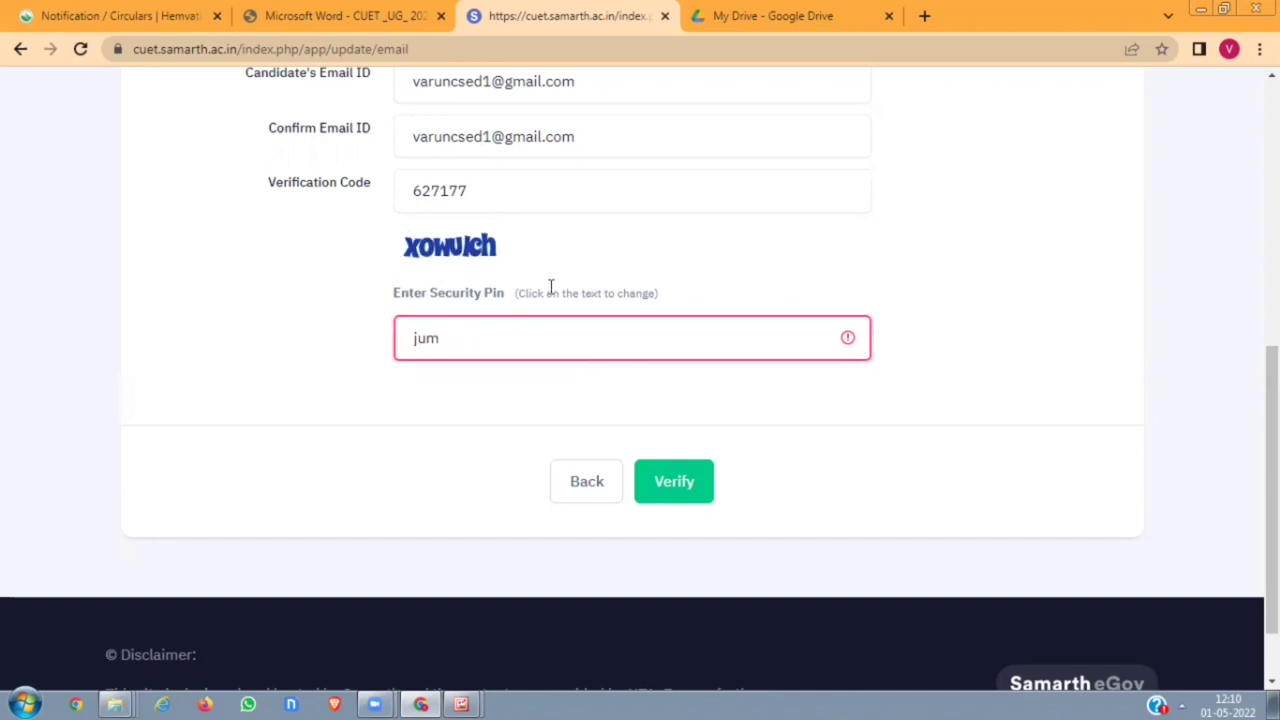
click(468, 255)
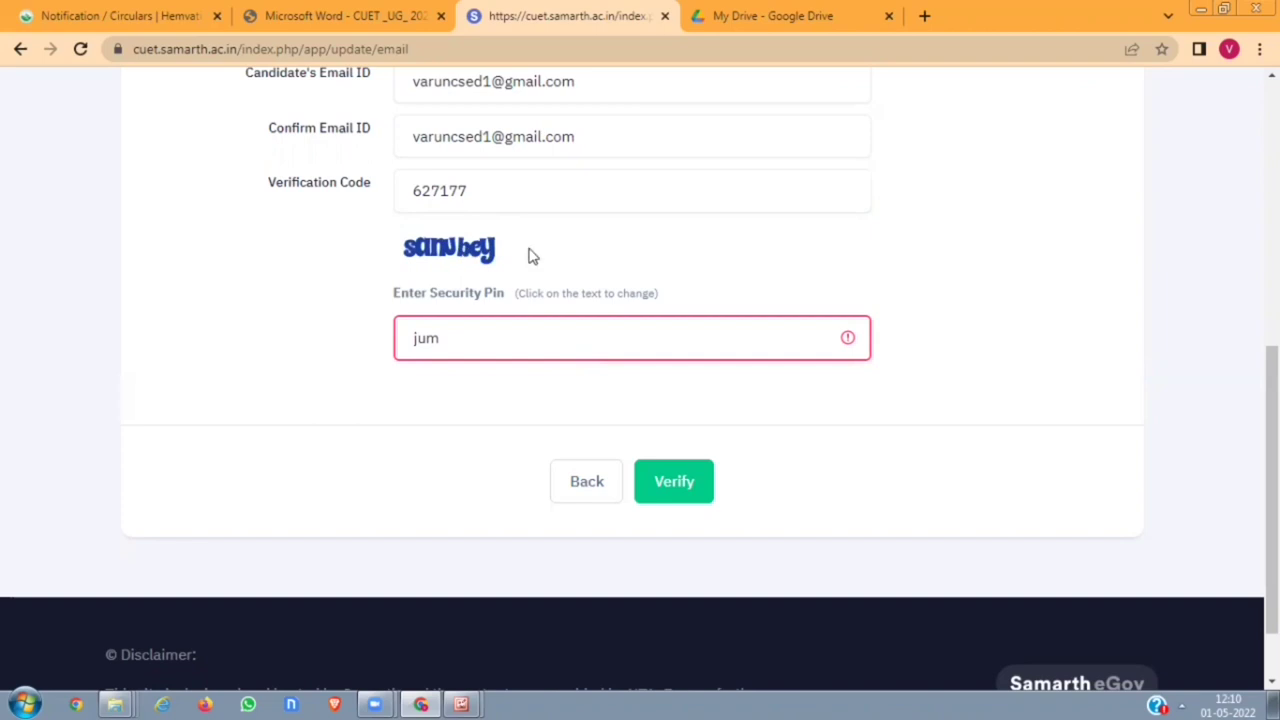
click(470, 256)
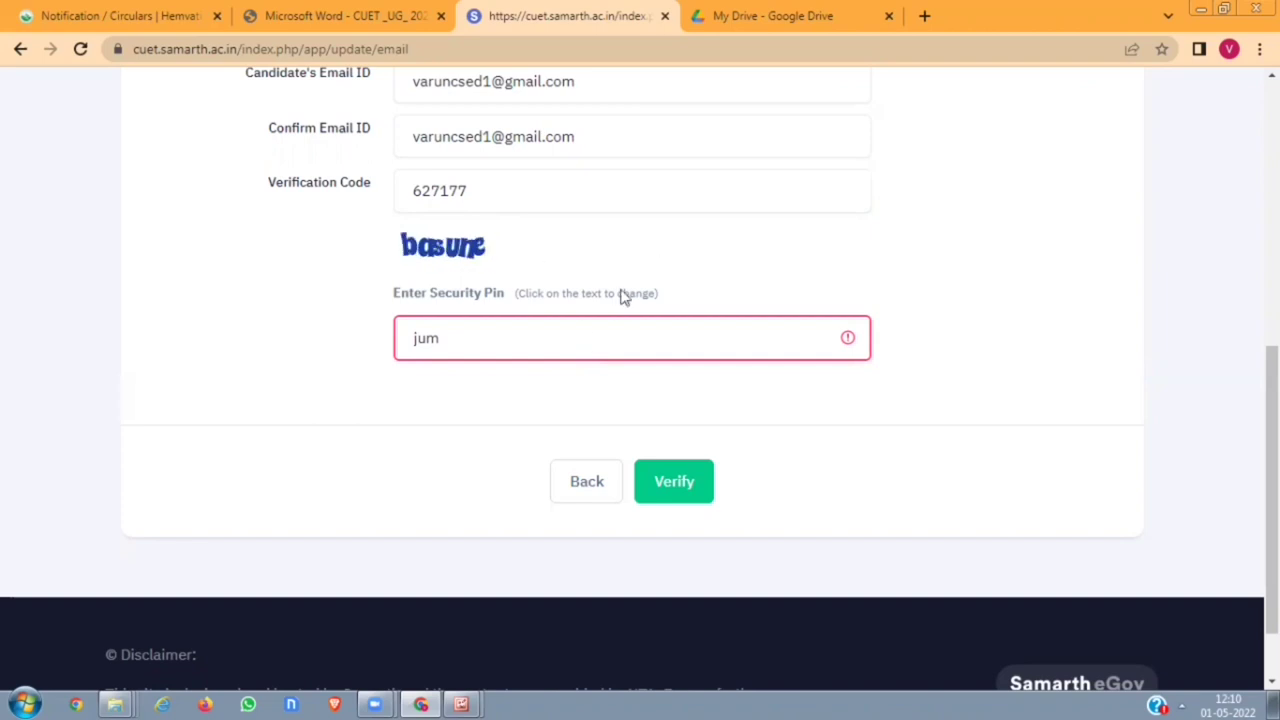
double_click(545, 351)
text(basune)
click(672, 480)
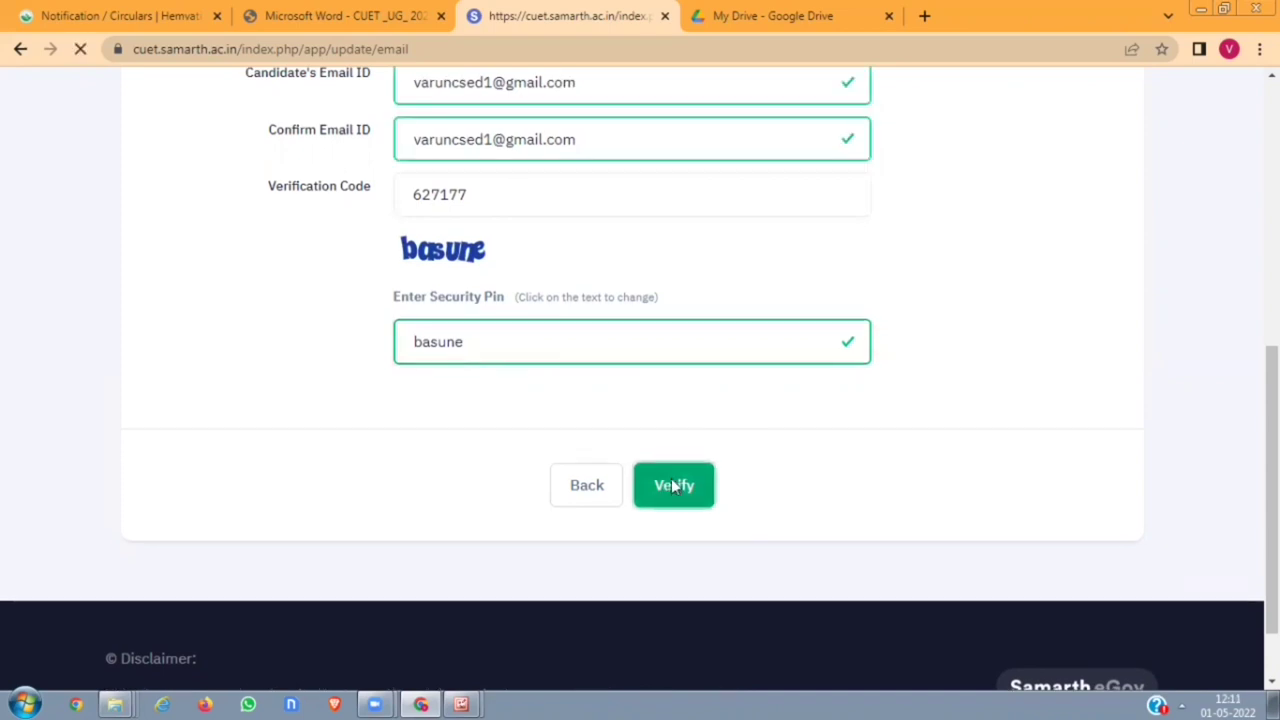
Look over the opening review page and continue to the application form review.
scroll(675, 488, down, 3)
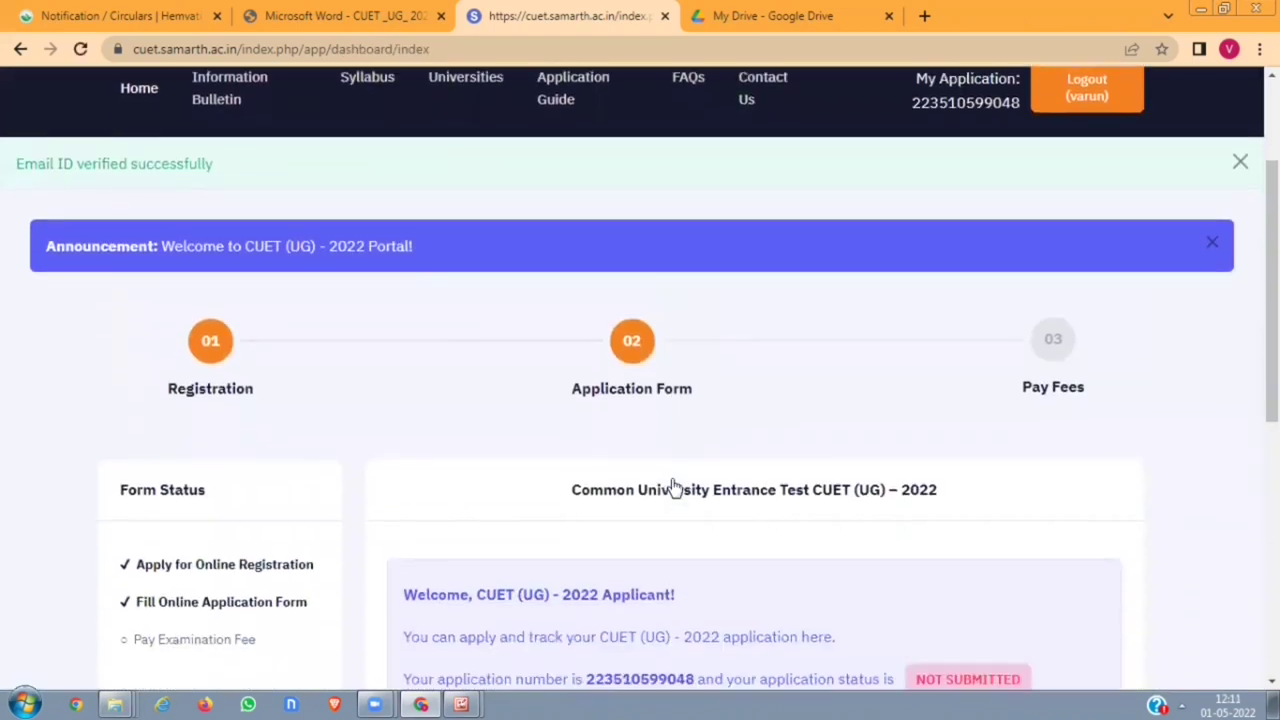
scroll(991, 334, down, 2)
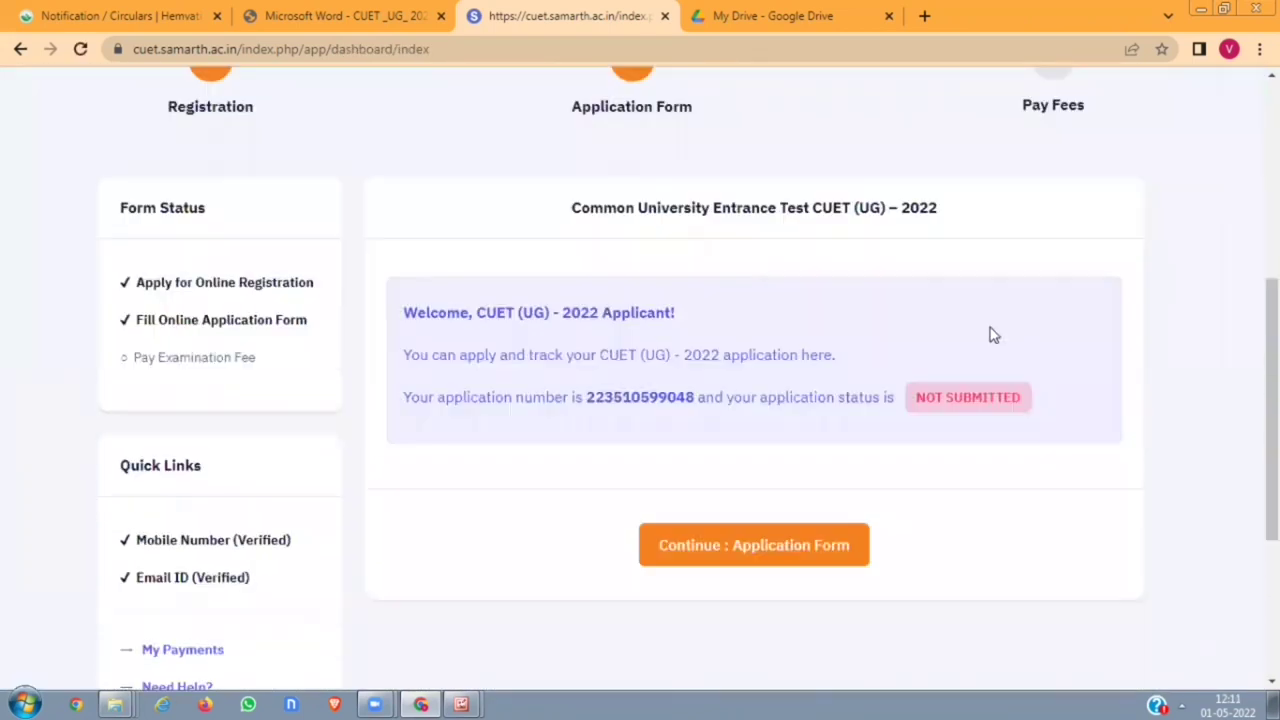
scroll(942, 398, down, 2)
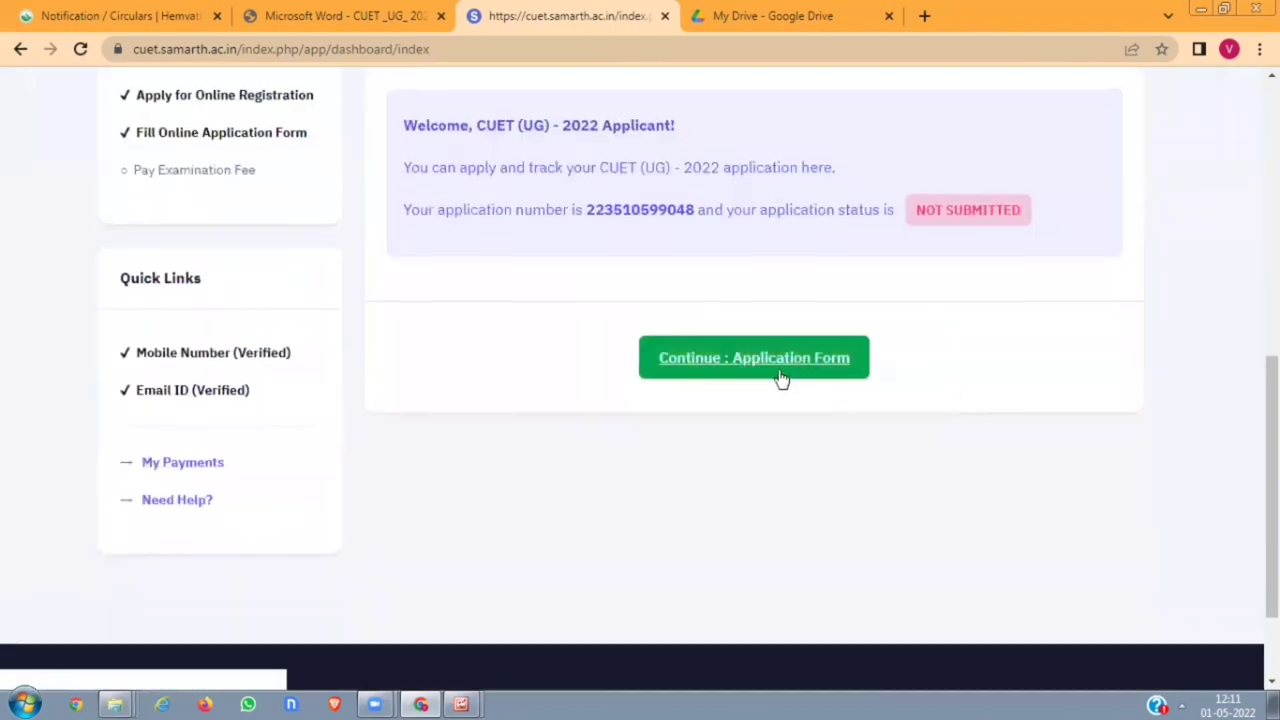
click(777, 370)
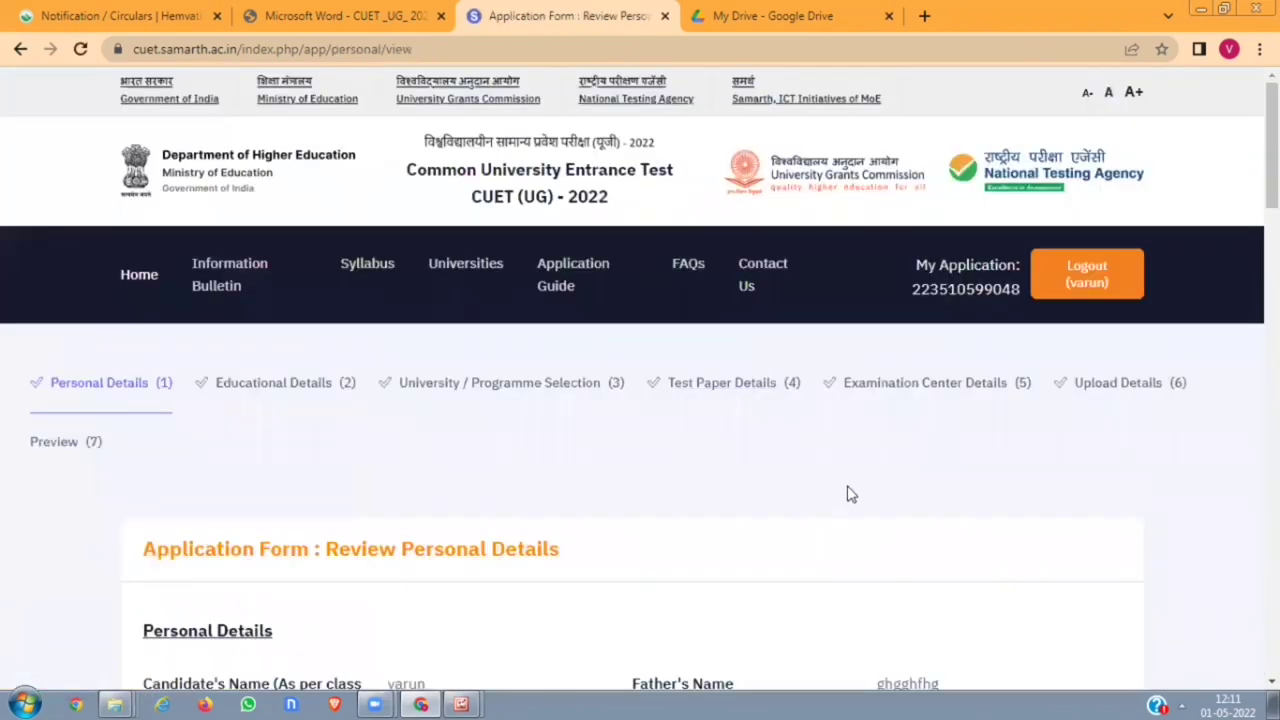
Review the personal details section and move on to the educational details review.
scroll(864, 505, down, 5)
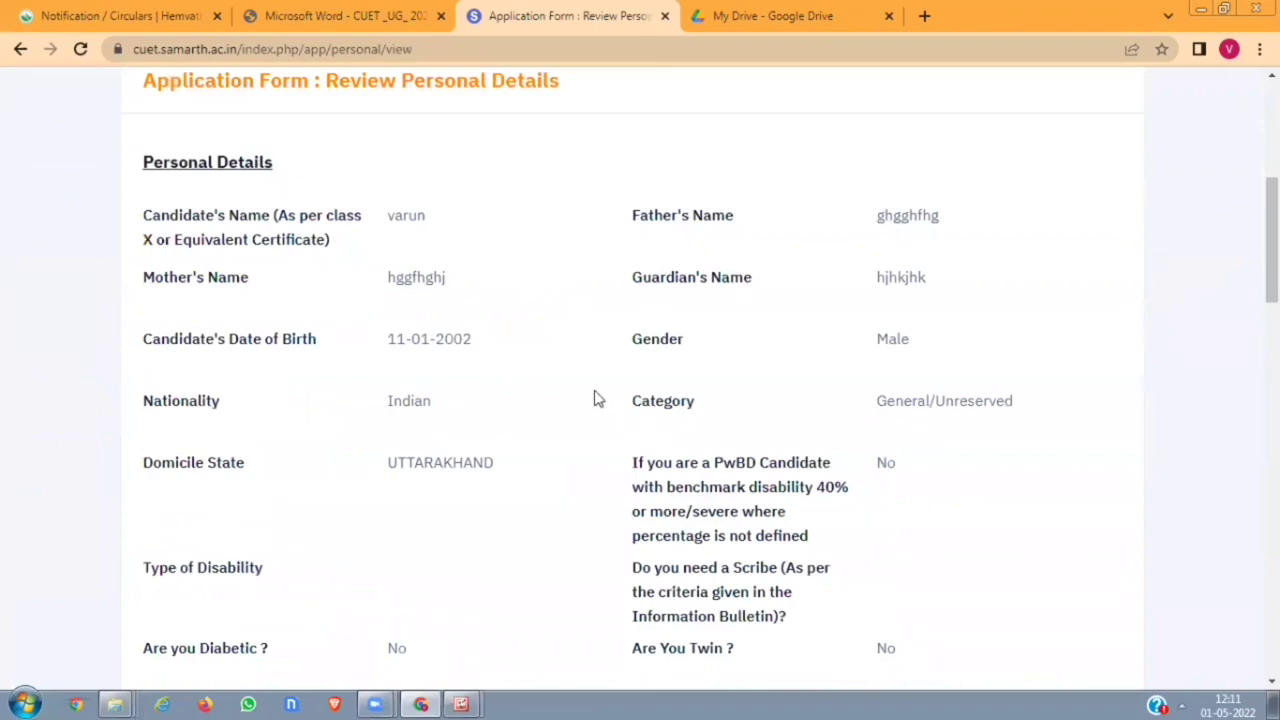
scroll(611, 403, down, 10)
scroll(627, 415, down, 7)
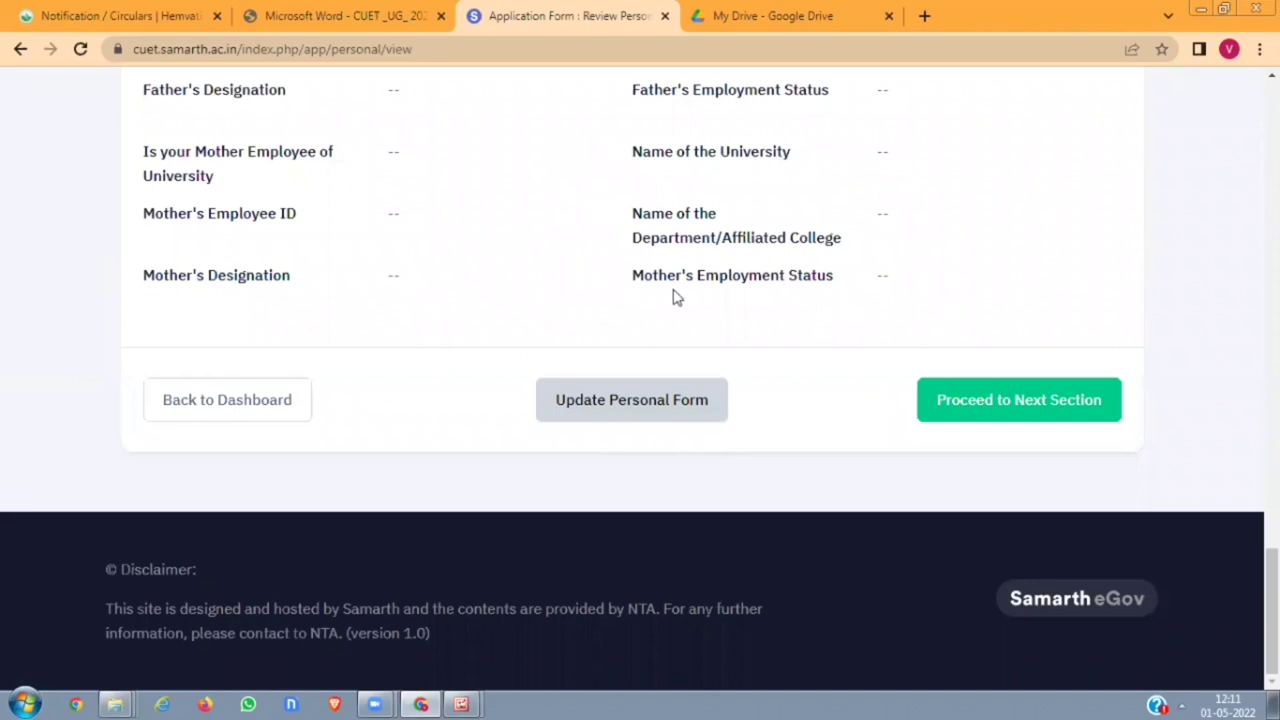
click(1008, 399)
Check the Xth and XIIth educational details and proceed to the programme selection review.
scroll(770, 455, down, 10)
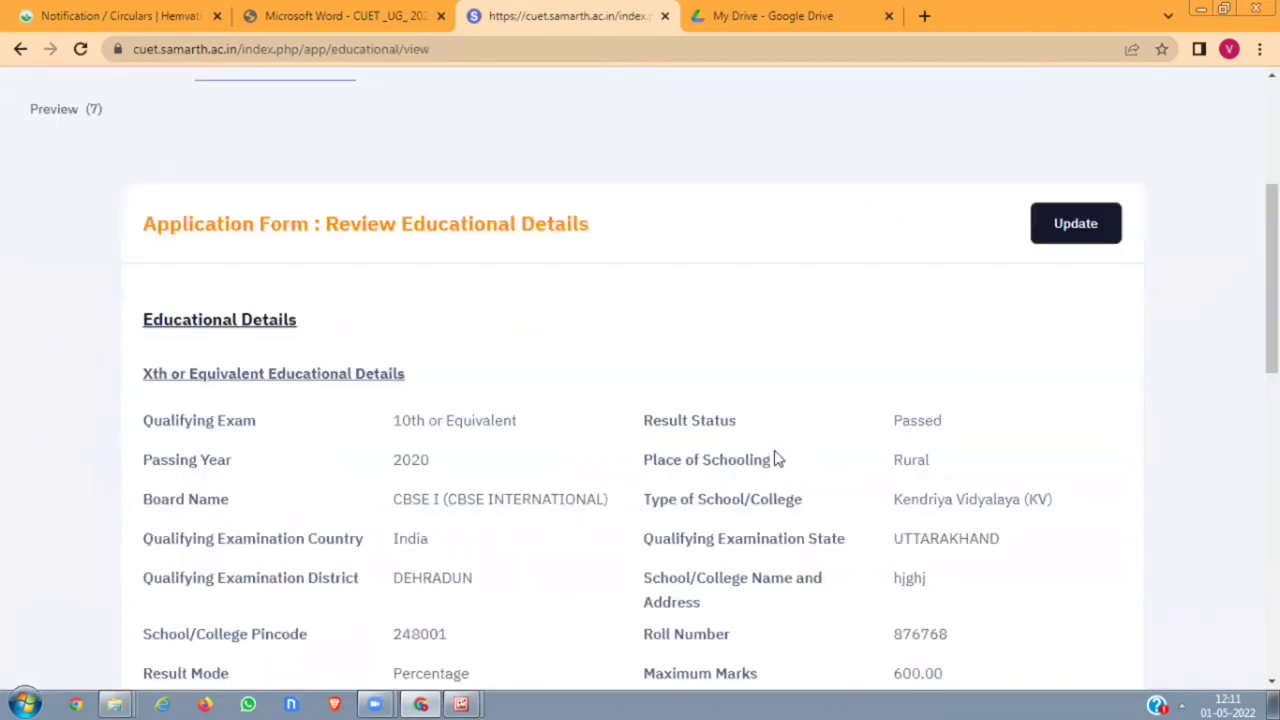
scroll(785, 466, down, 1)
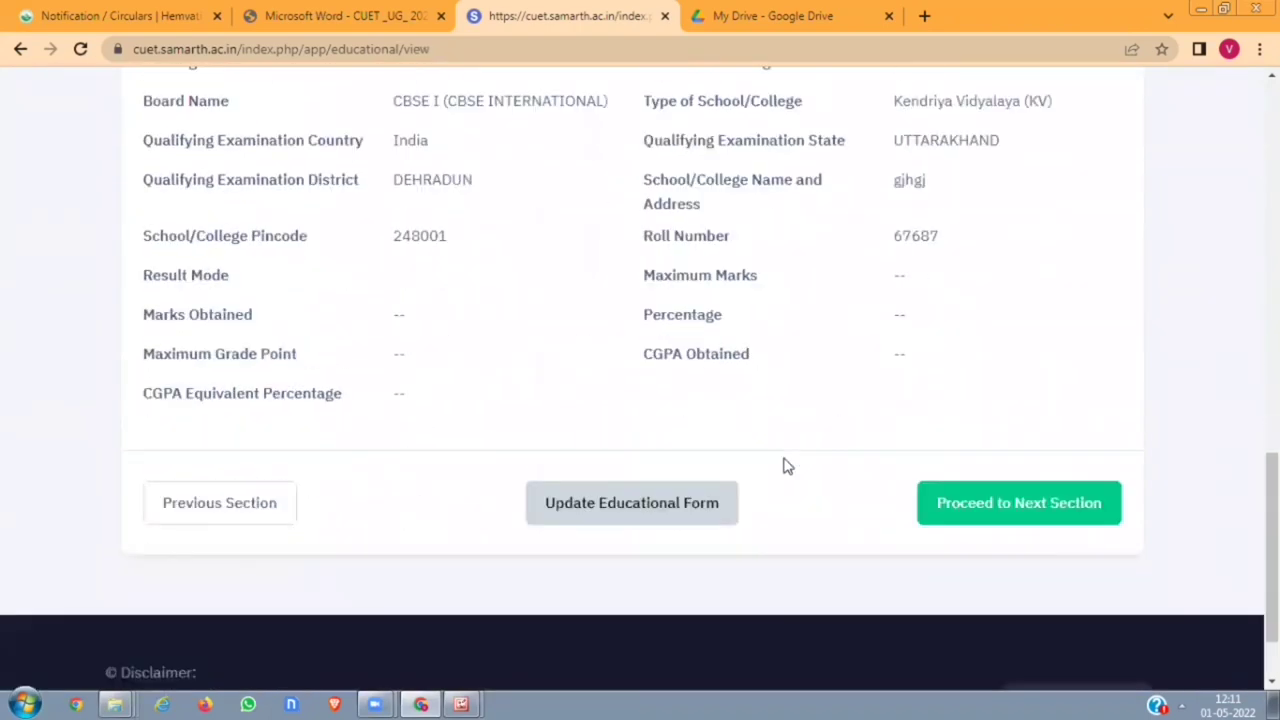
scroll(910, 484, up, 11)
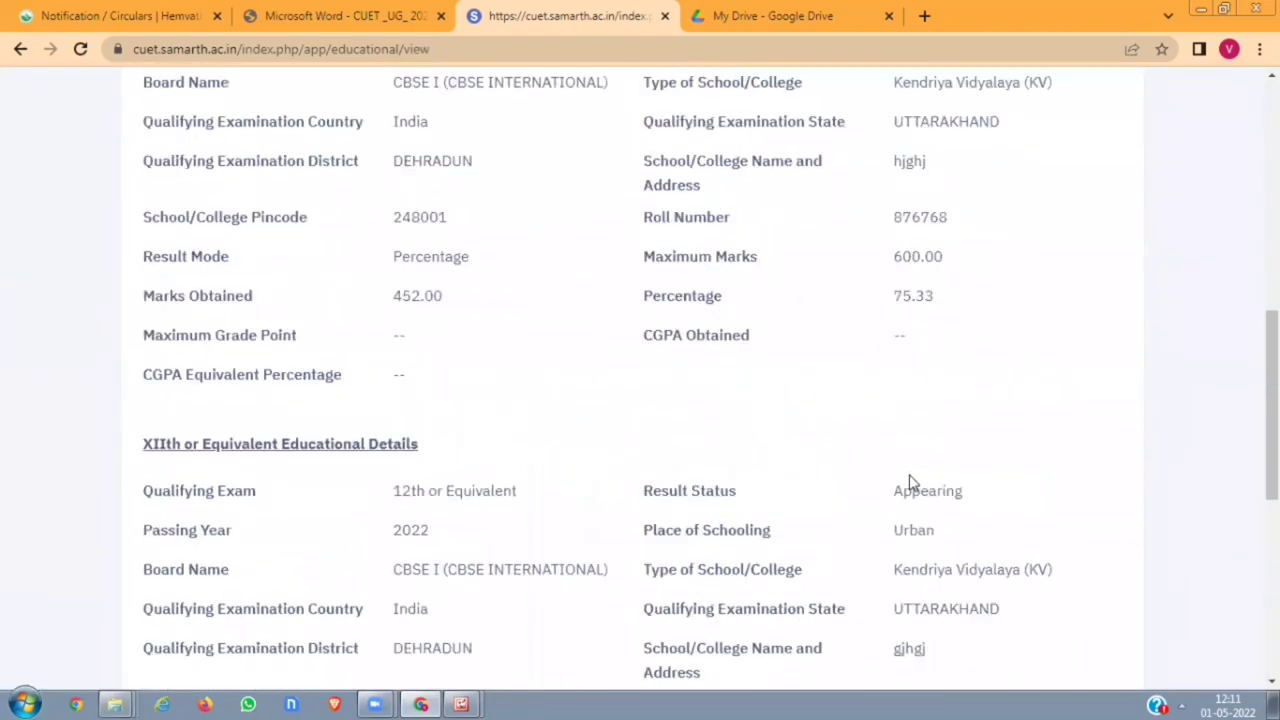
scroll(913, 483, down, 10)
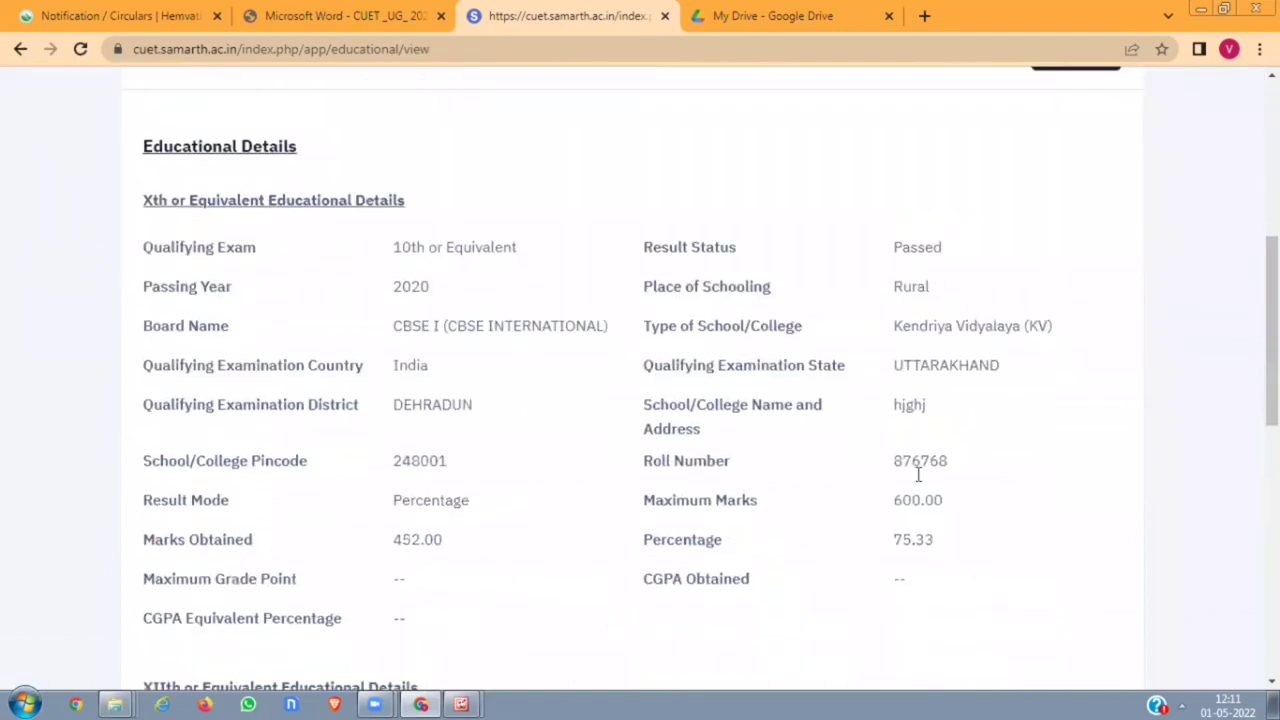
scroll(920, 481, up, 3)
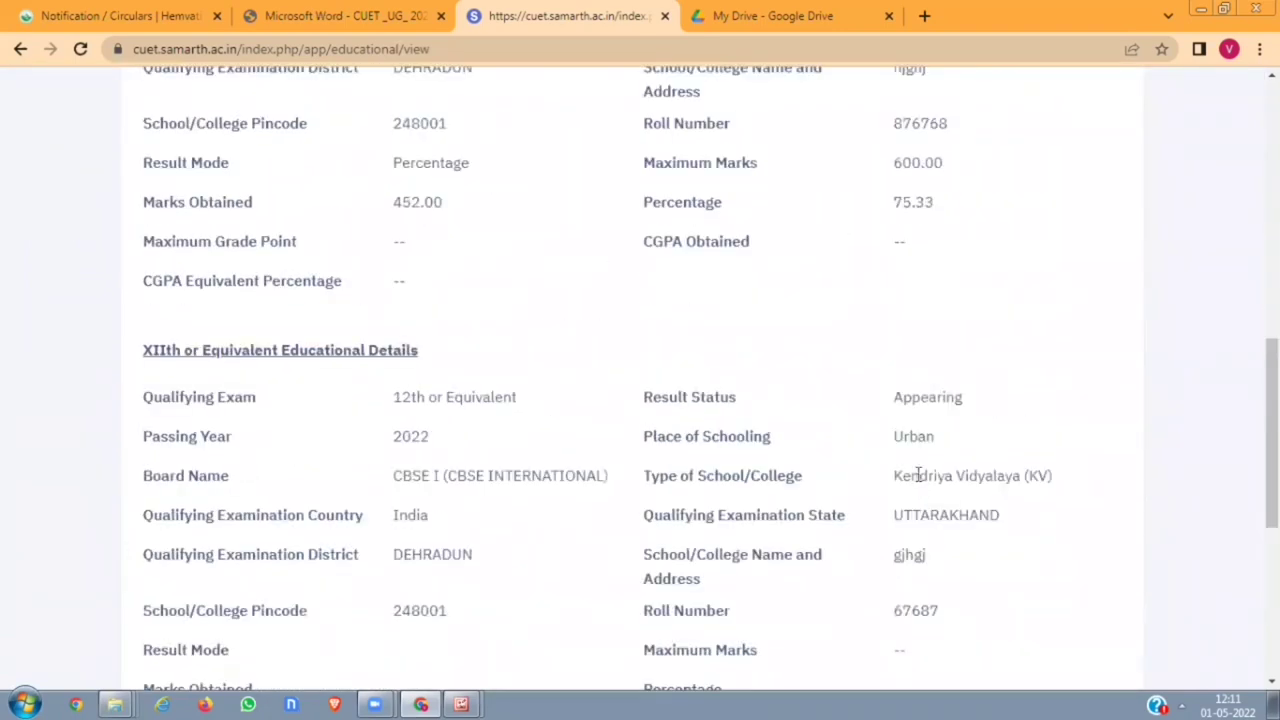
scroll(918, 475, down, 4)
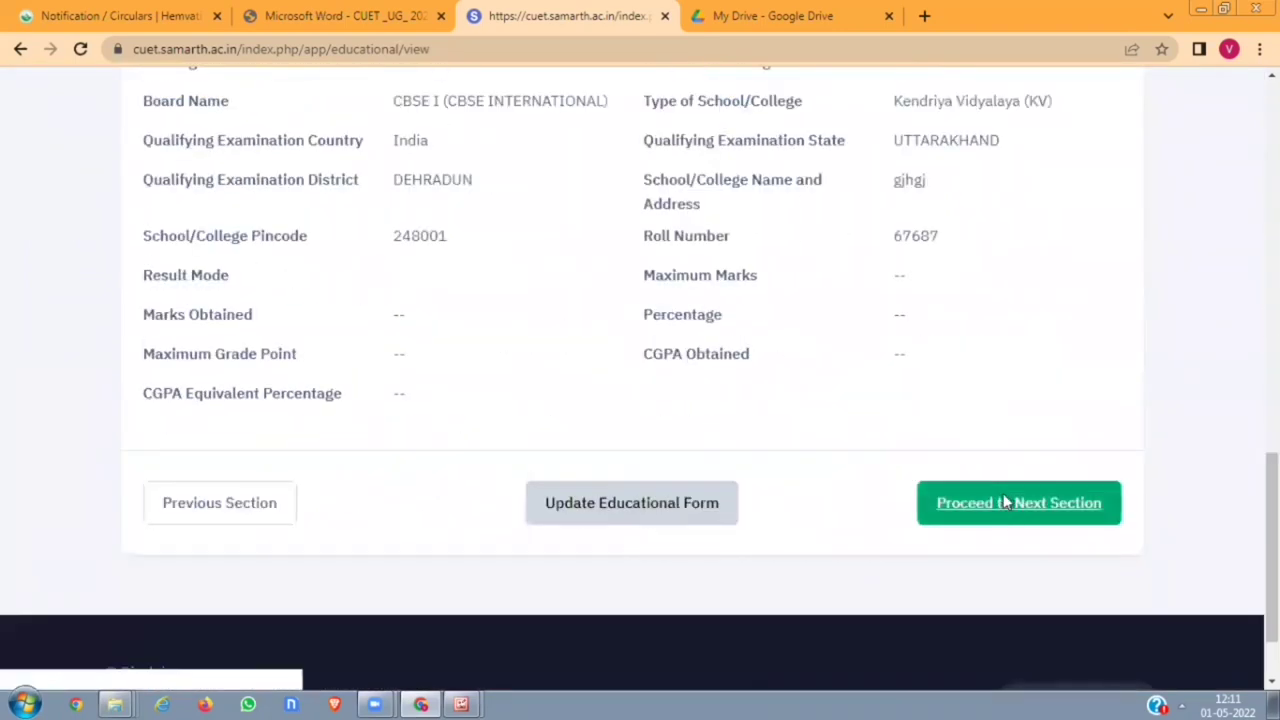
click(1003, 493)
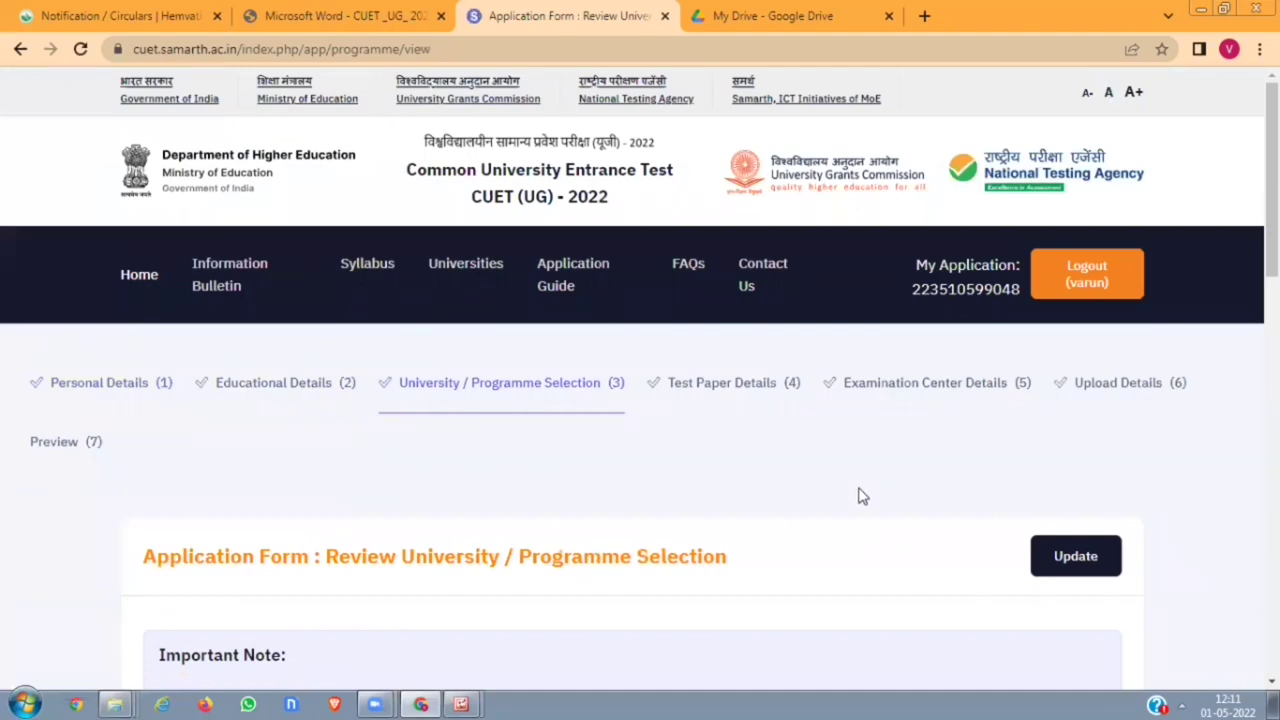
Review the chosen programmes and test papers, advancing to the exam centre review.
scroll(930, 480, down, 6)
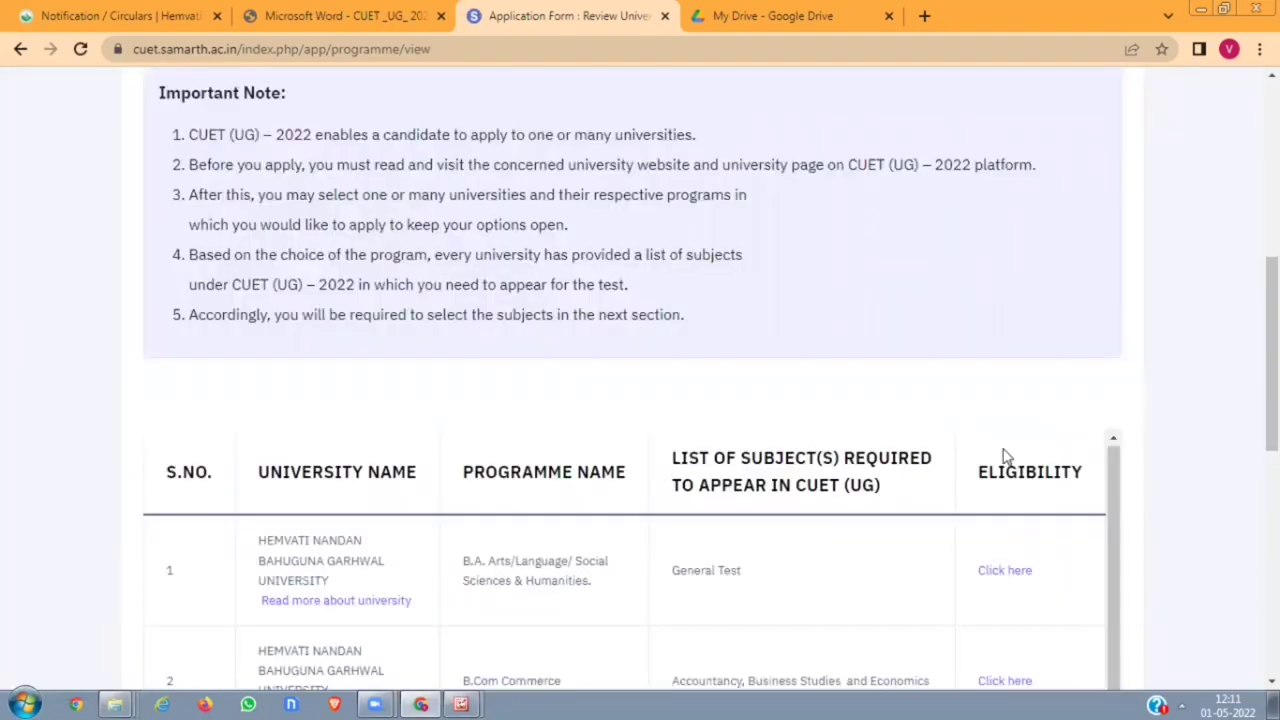
scroll(1005, 455, down, 7)
scroll(946, 403, up, 2)
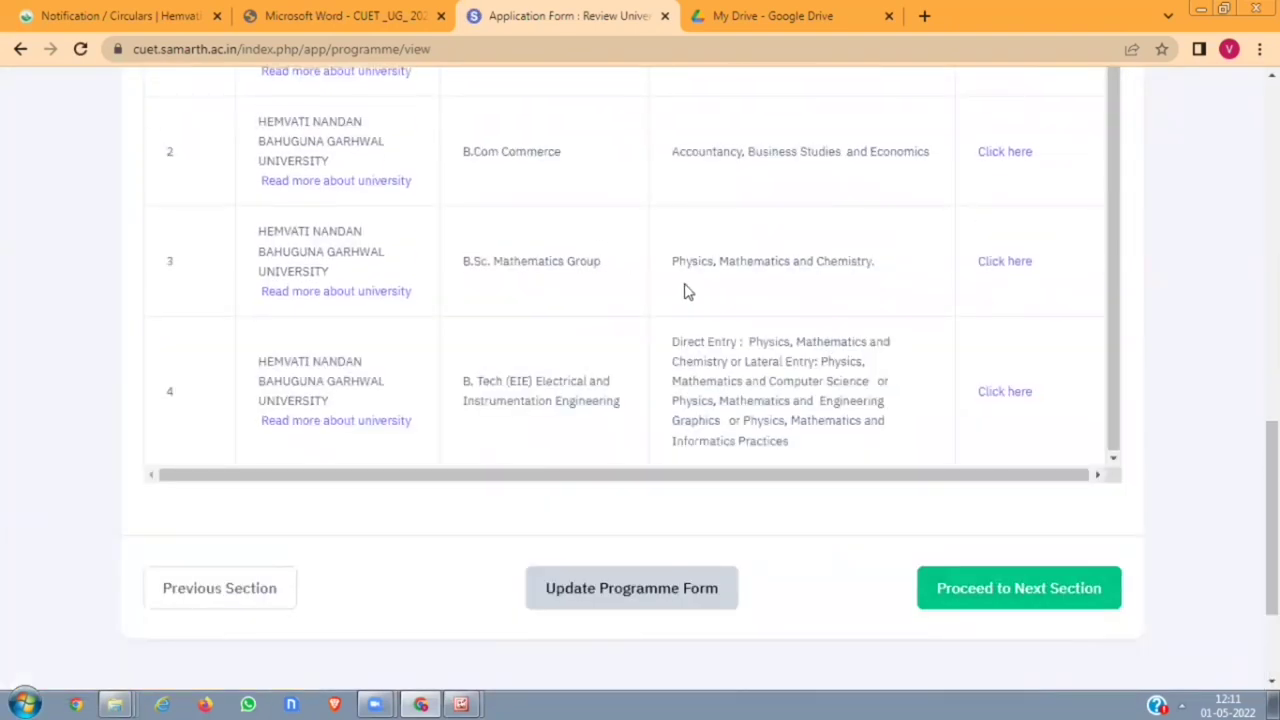
click(985, 585)
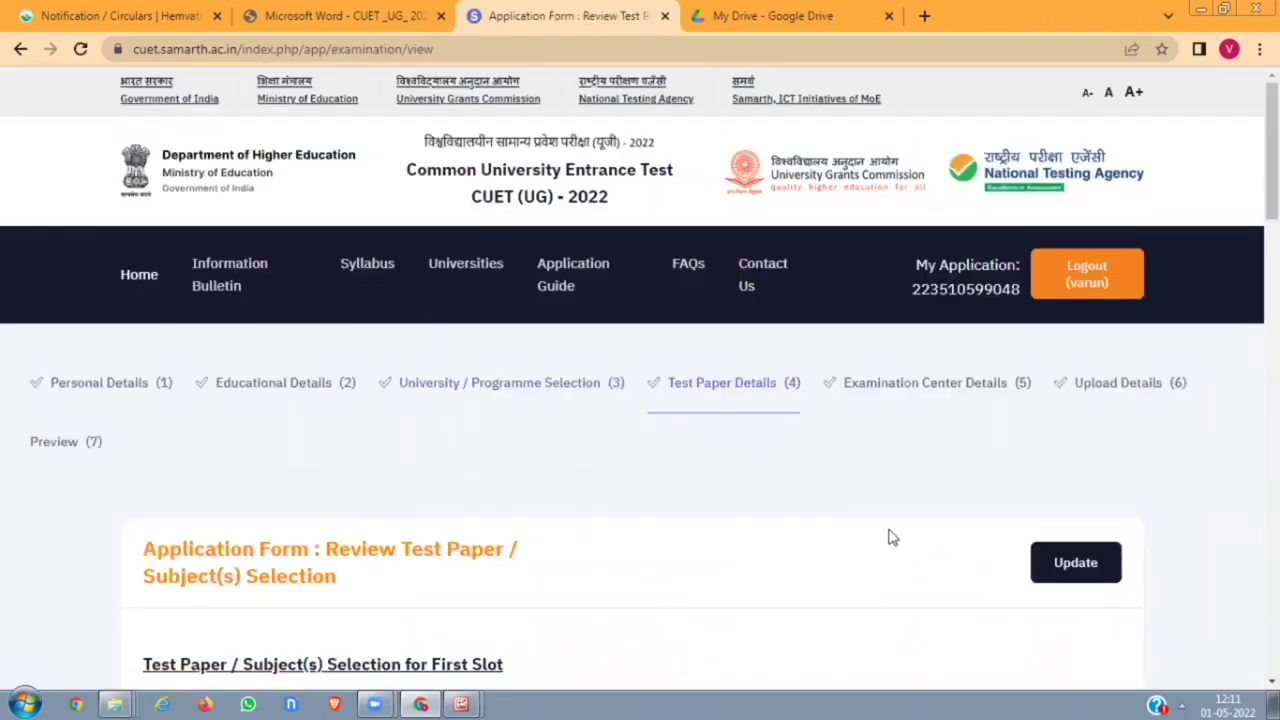
scroll(891, 536, down, 5)
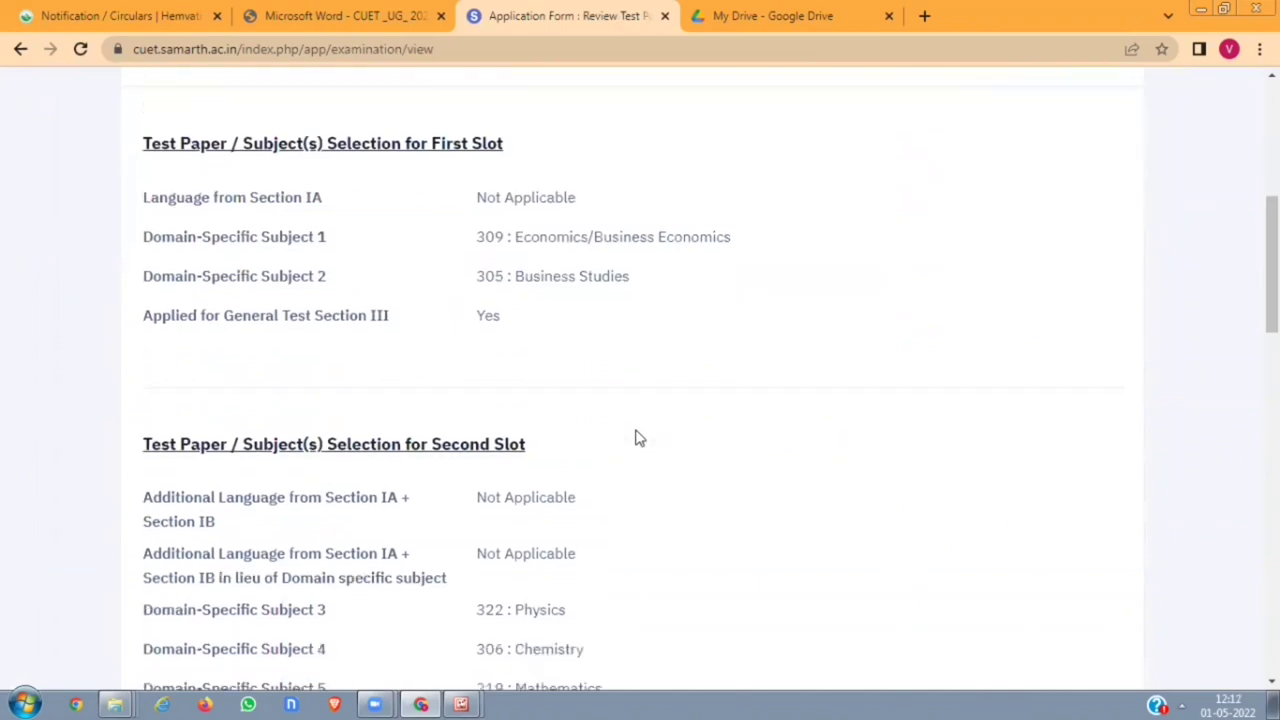
scroll(640, 438, down, 10)
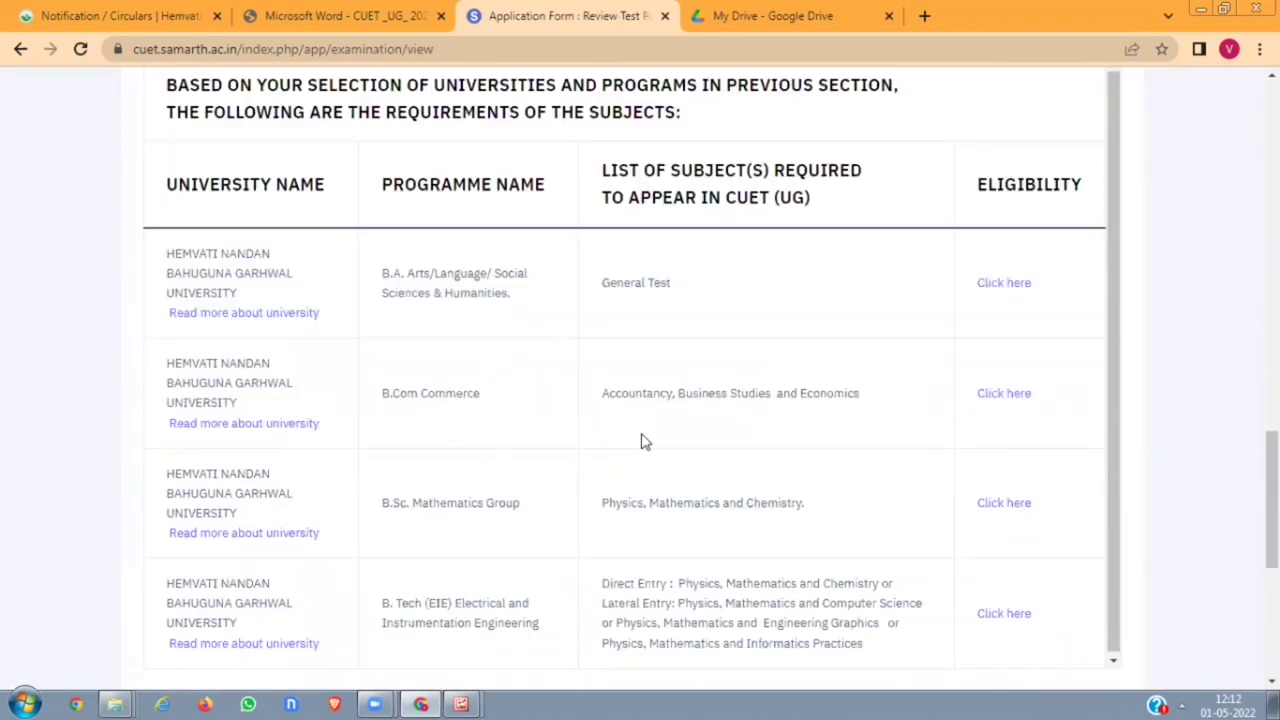
scroll(645, 442, down, 3)
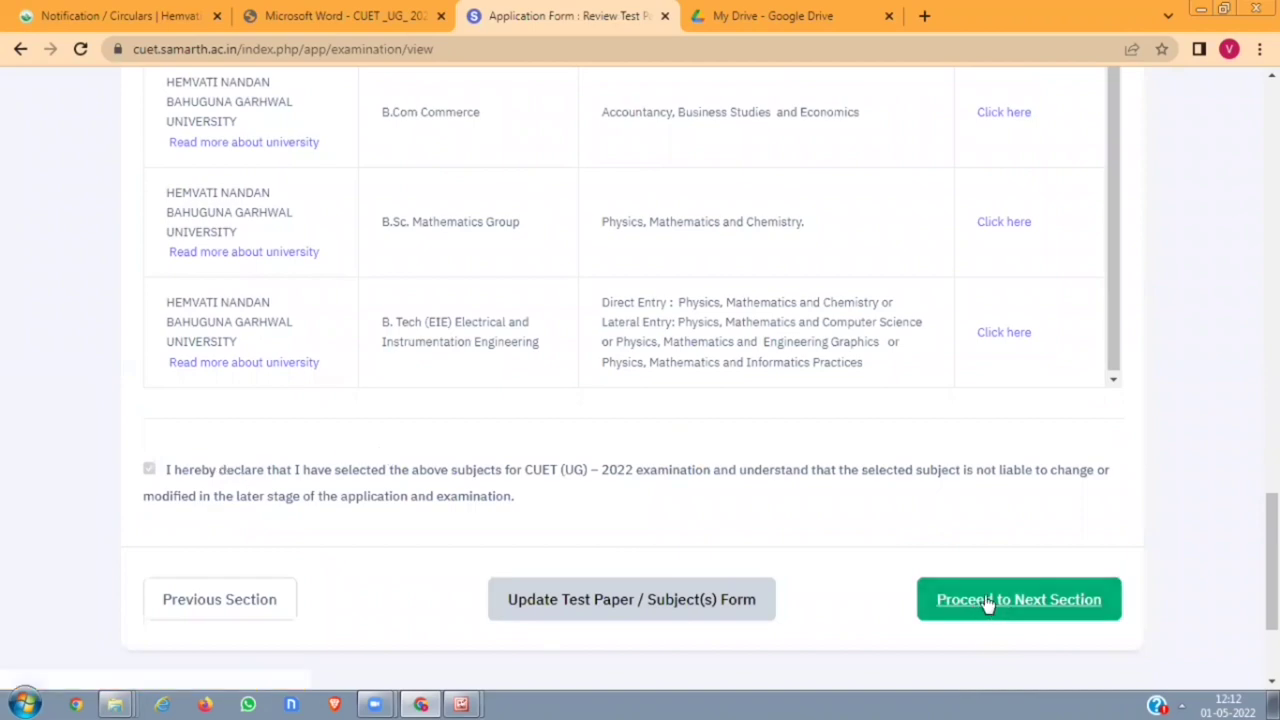
click(990, 598)
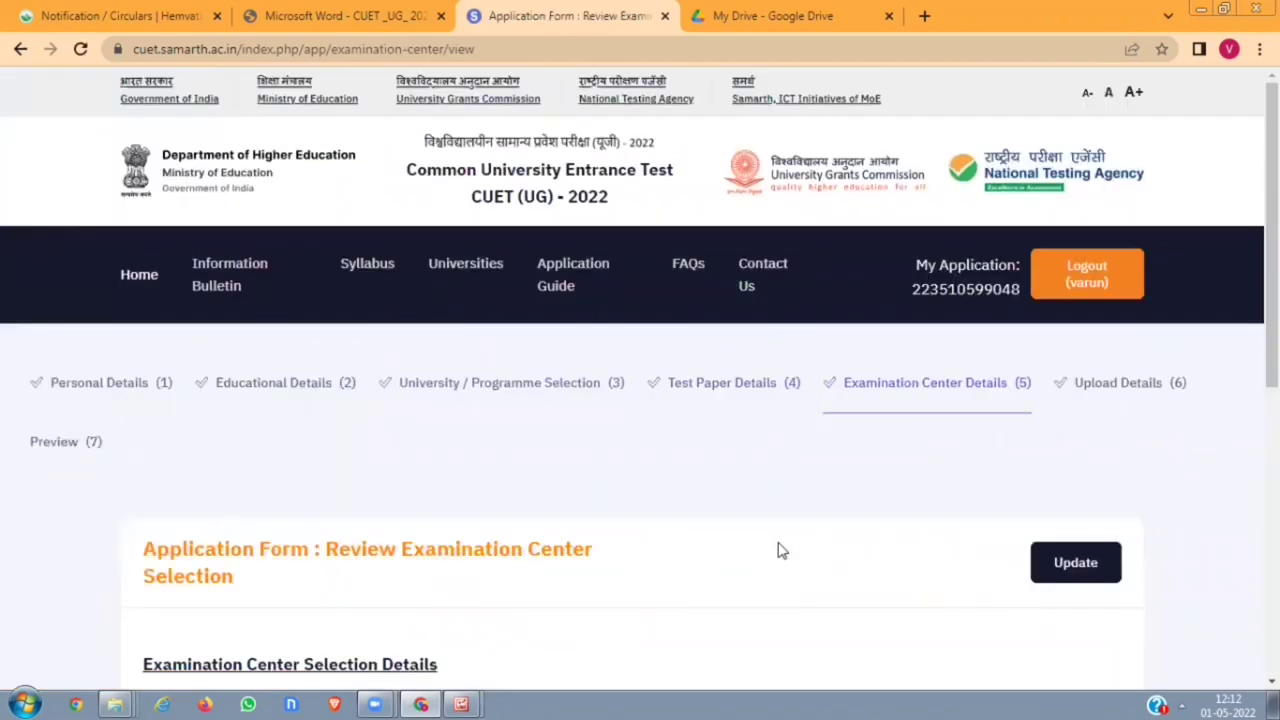
Review the exam centres and uploaded documents, then open the full application preview.
scroll(780, 550, down, 5)
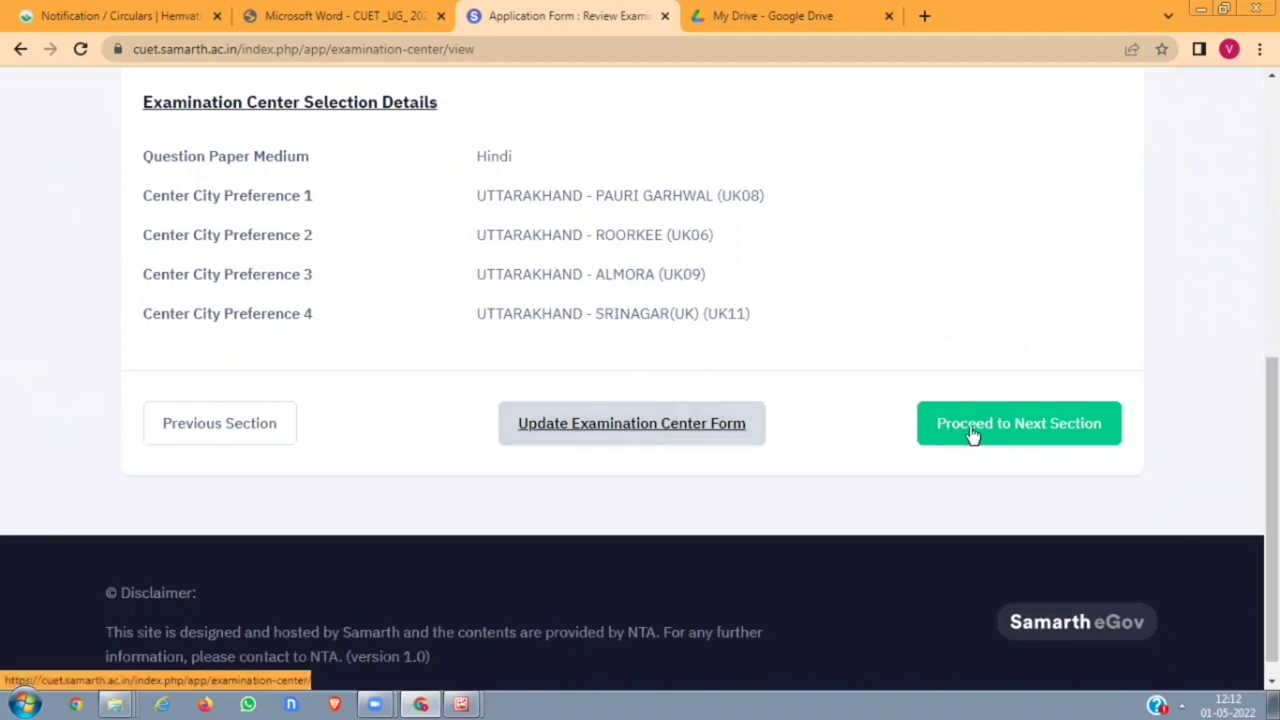
click(1005, 425)
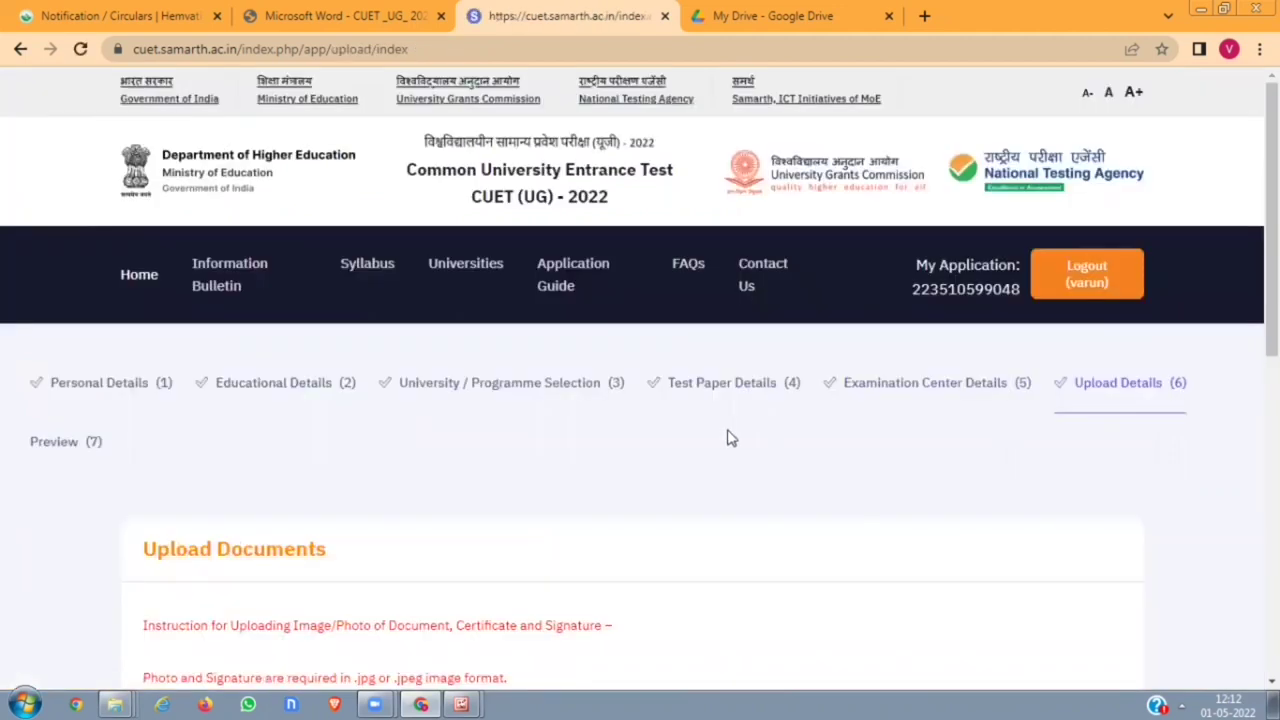
scroll(729, 437, down, 3)
scroll(729, 437, down, 3)
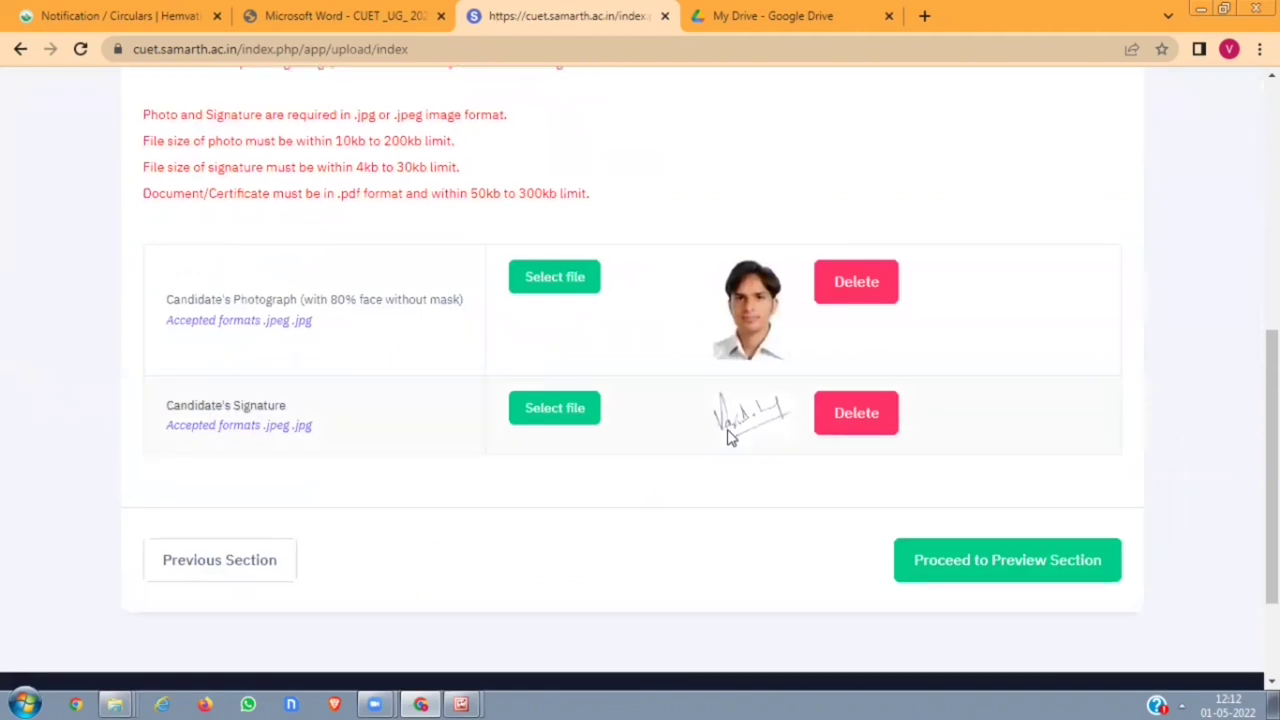
scroll(729, 435, down, 2)
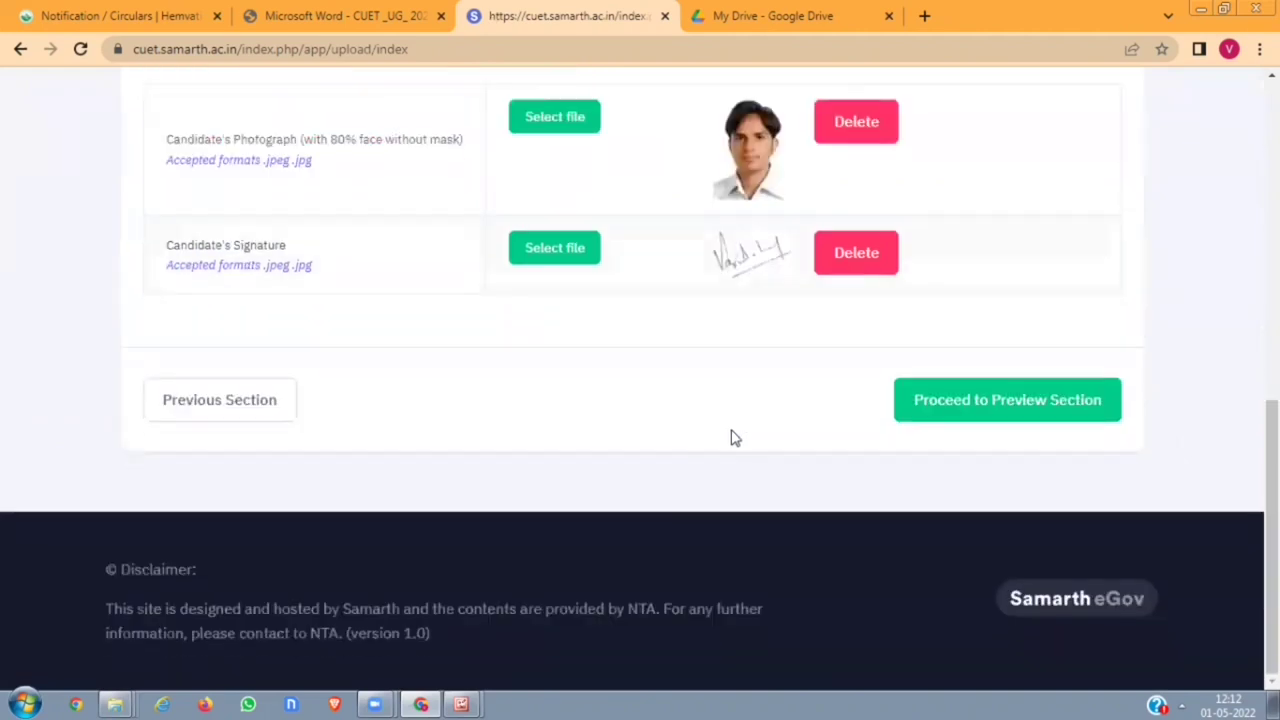
click(1001, 401)
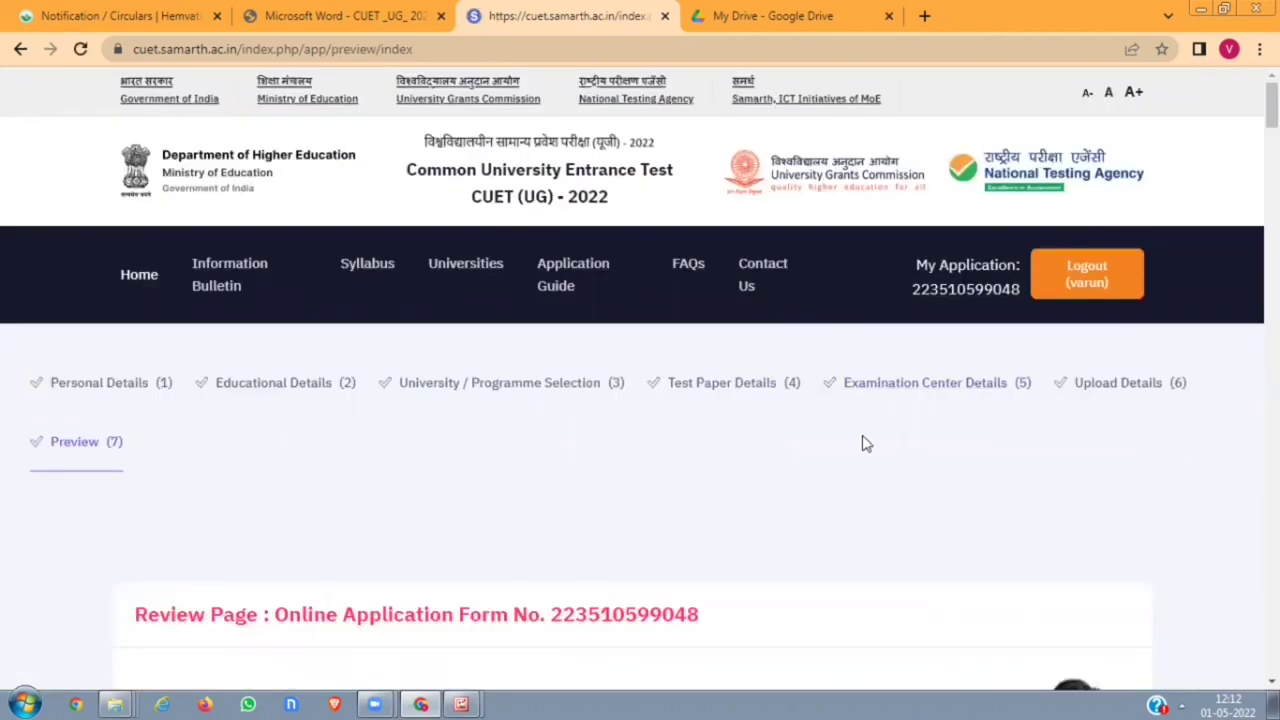
Read through the preview, confirm final submission, and reach the ₹1300 payment page's bank options.
scroll(864, 443, down, 3)
scroll(866, 443, down, 5)
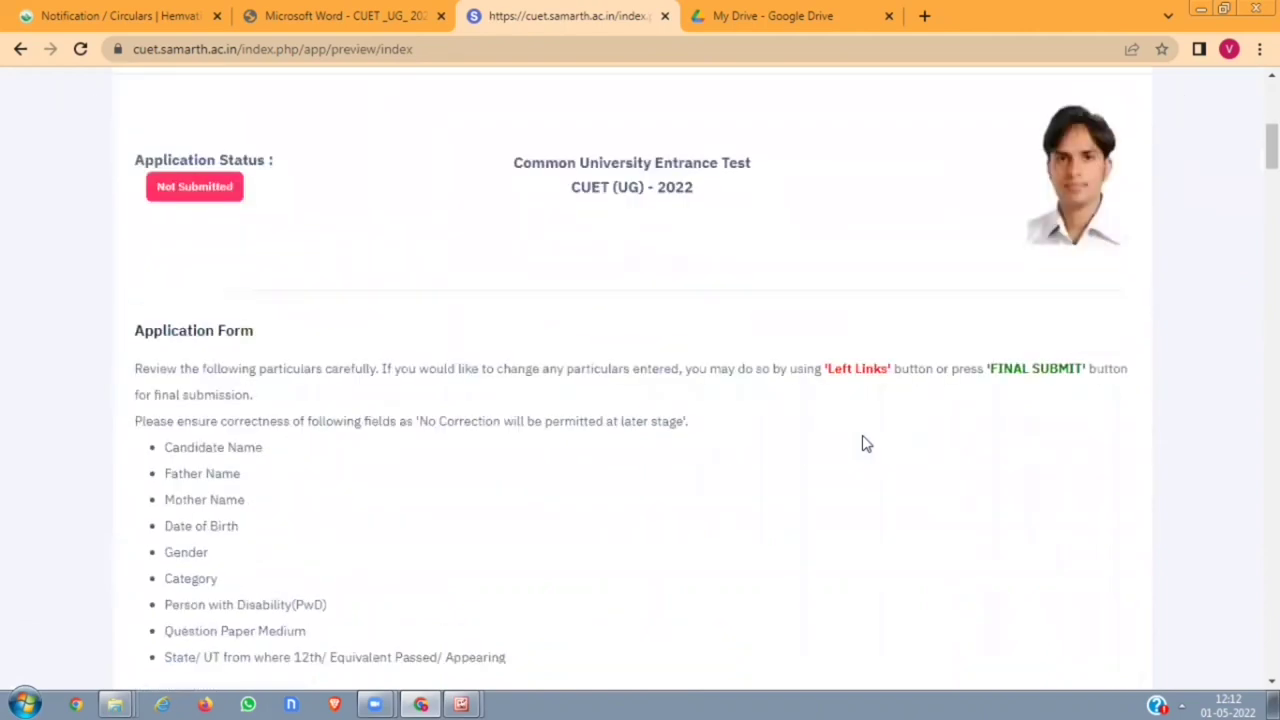
scroll(866, 443, down, 20)
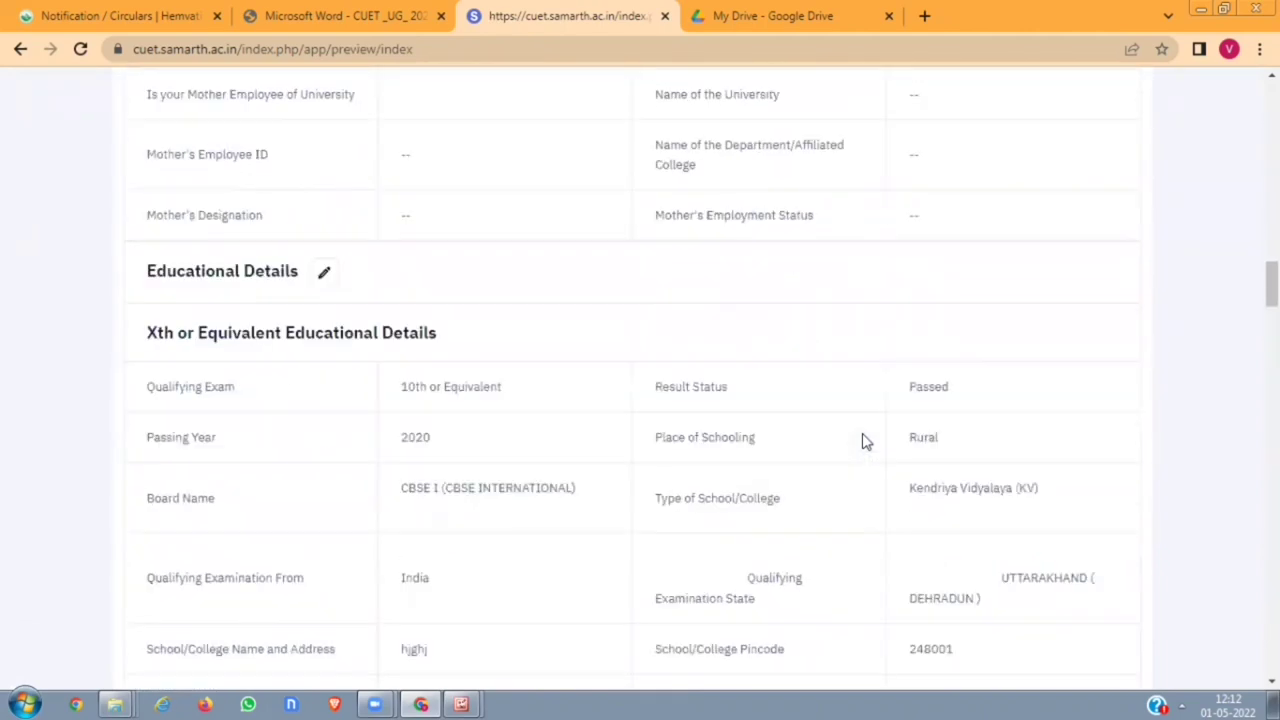
scroll(868, 437, down, 20)
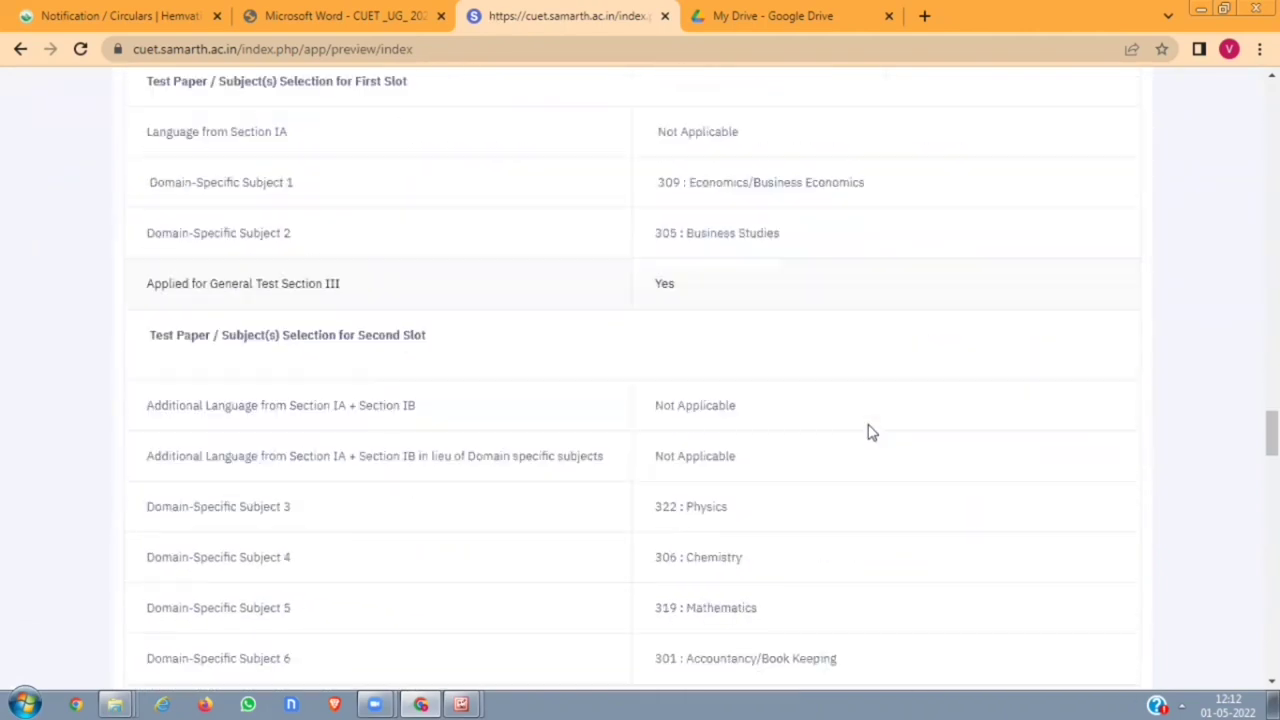
scroll(870, 424, down, 1)
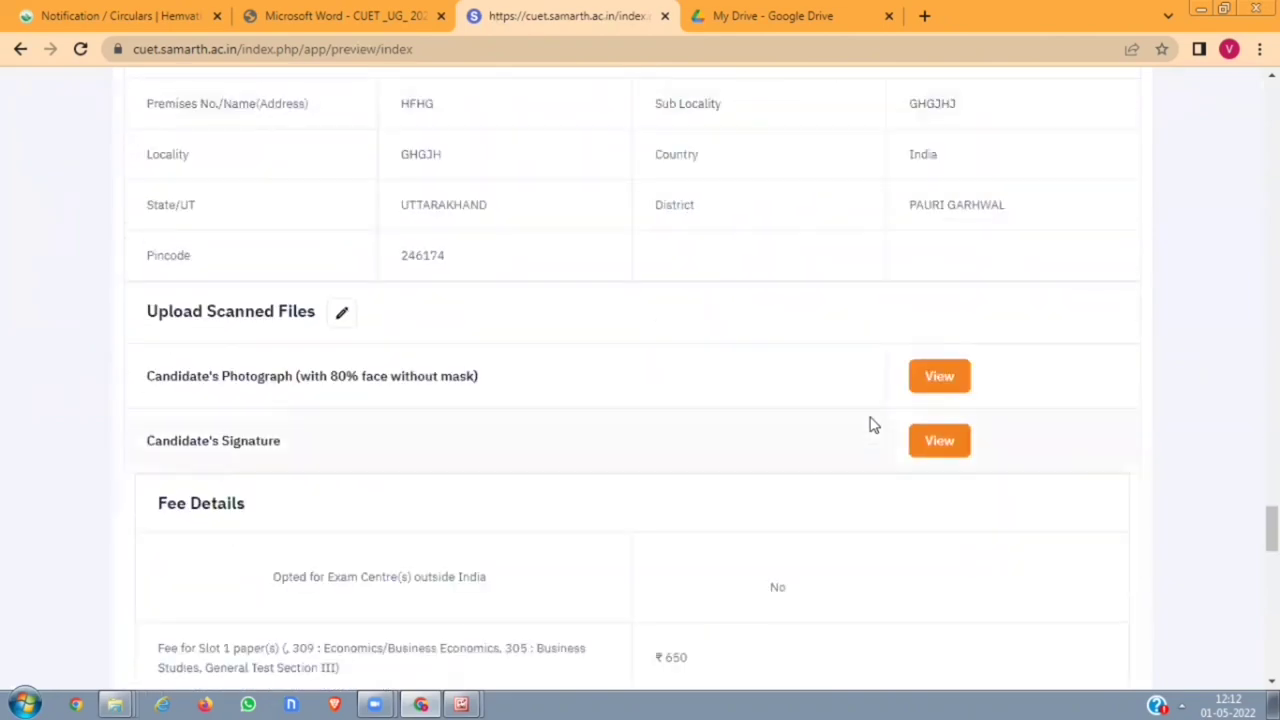
scroll(870, 424, down, 8)
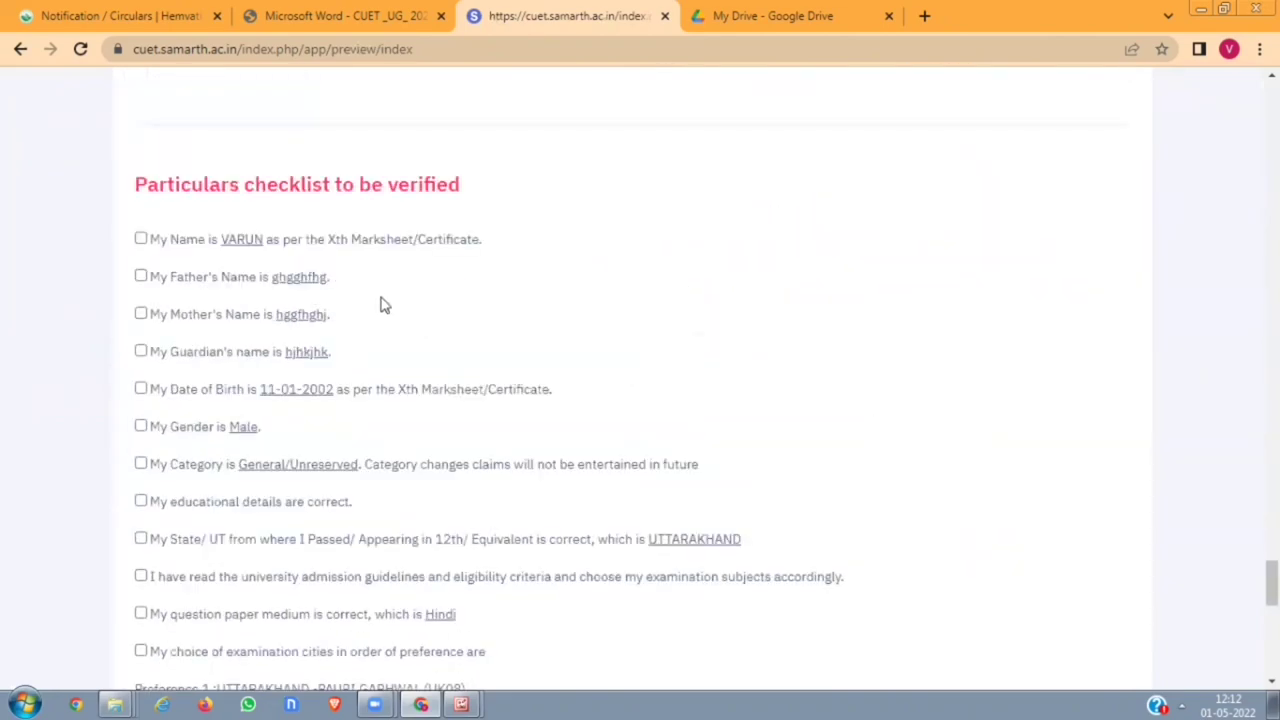
scroll(390, 430, down, 10)
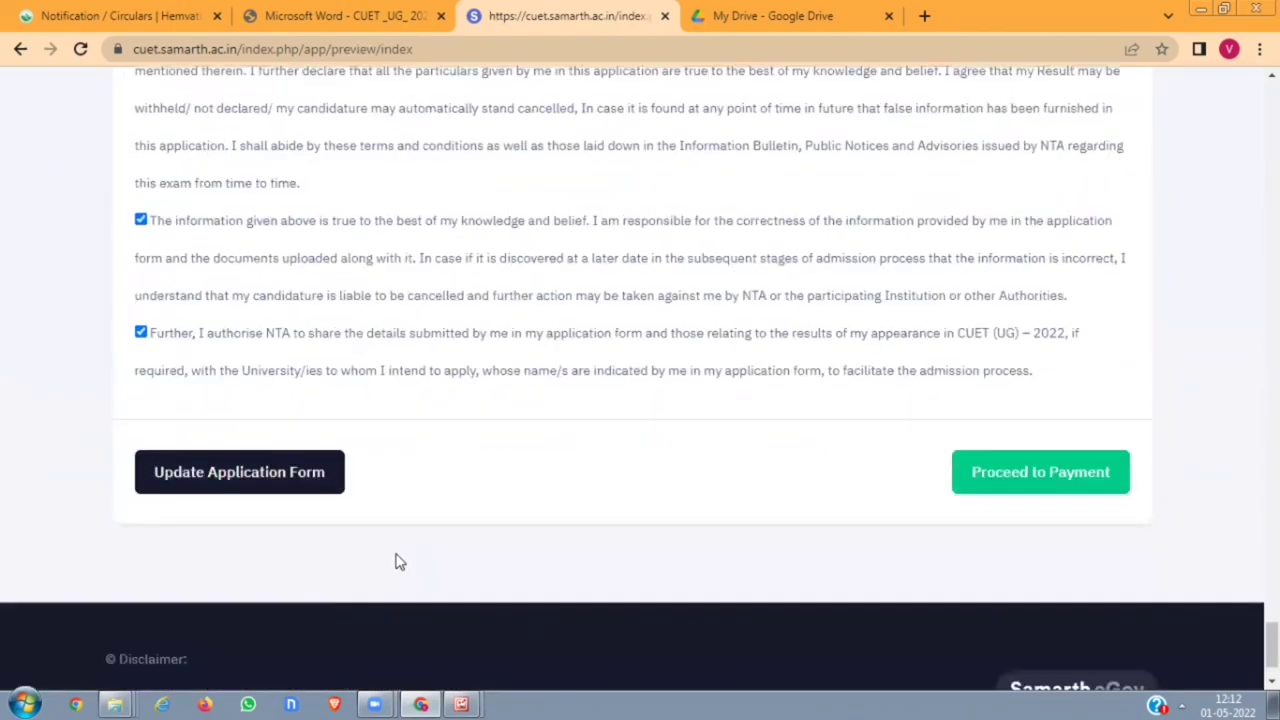
click(1055, 478)
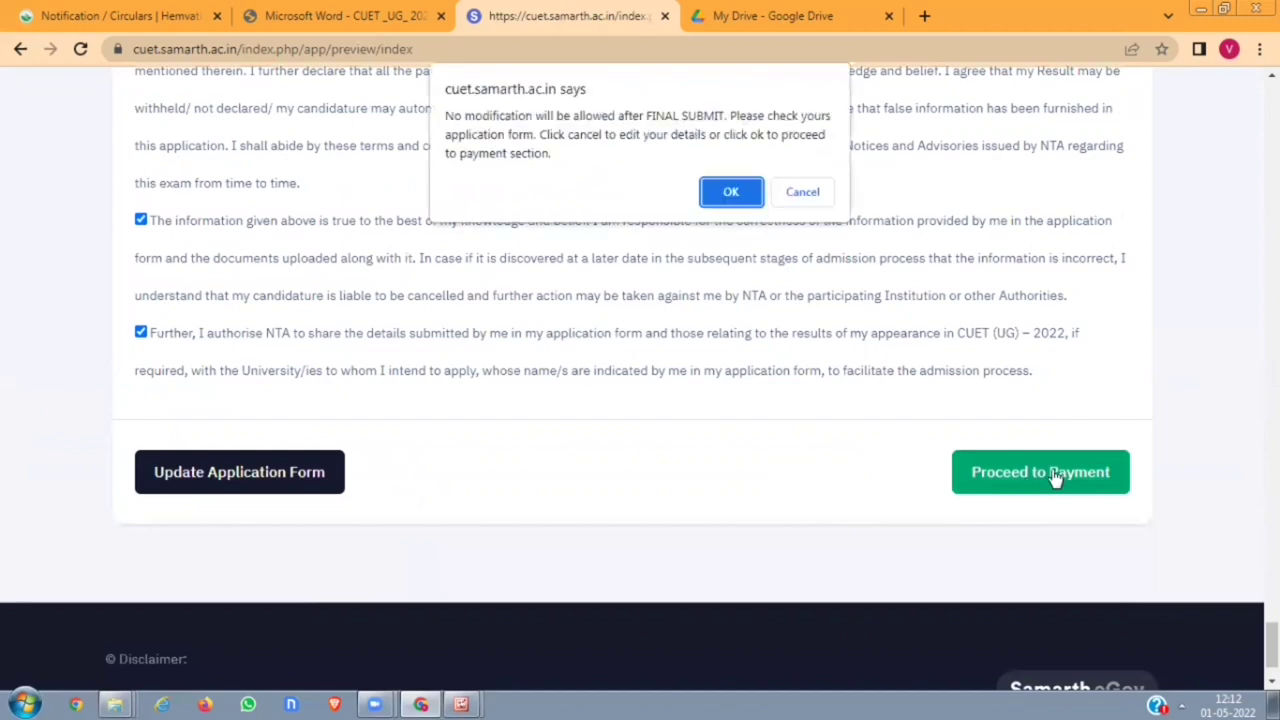
click(731, 192)
scroll(965, 436, down, 8)
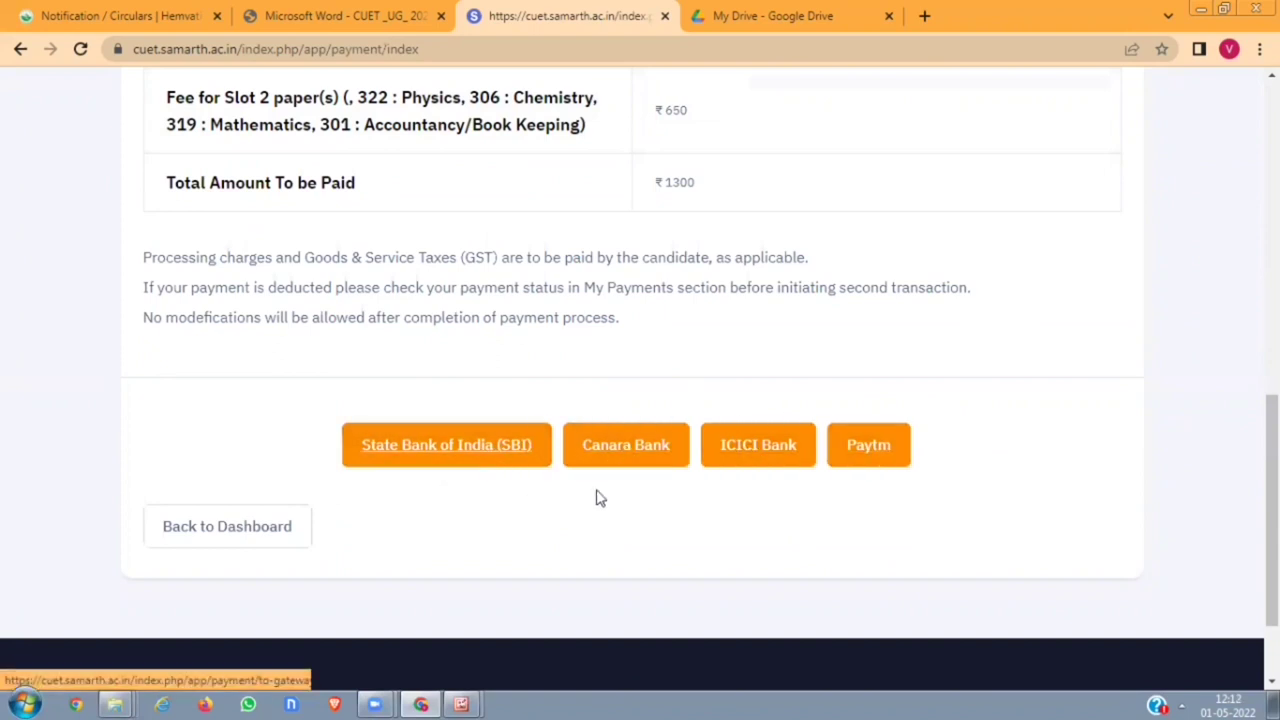
Pay through State Bank of India, selecting SBI Net Banking as the payment mode.
click(465, 449)
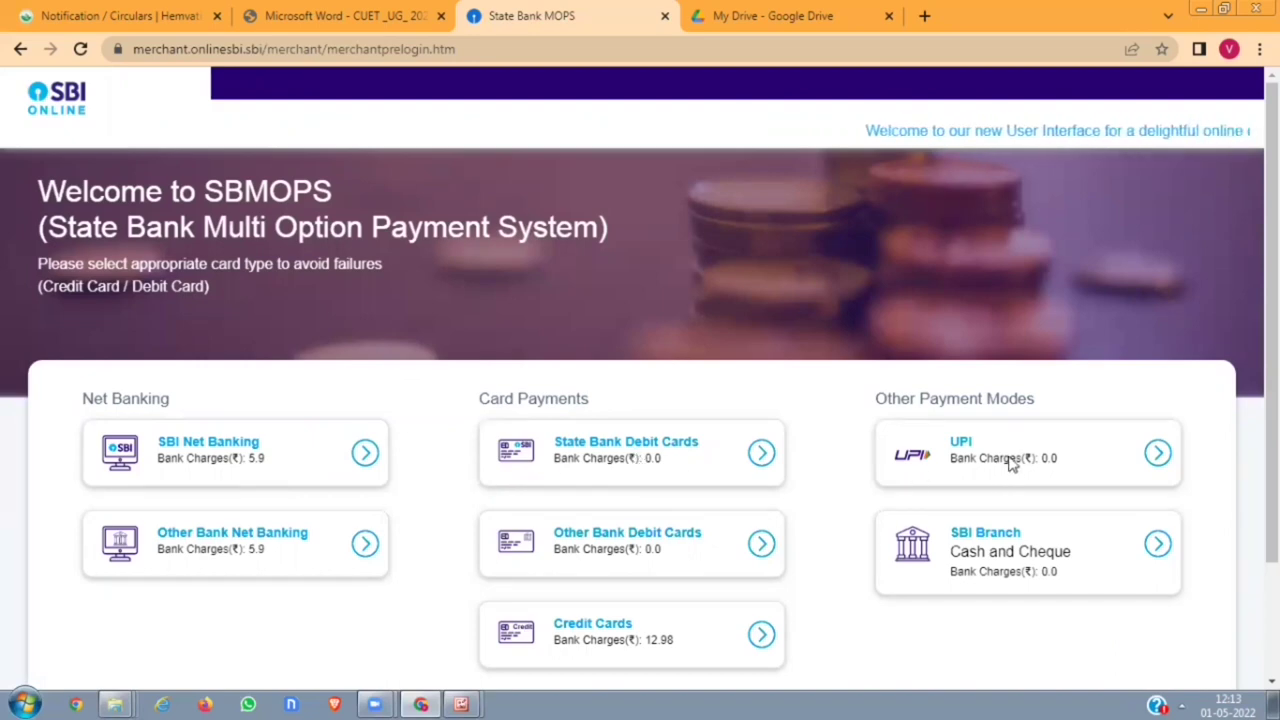
click(212, 452)
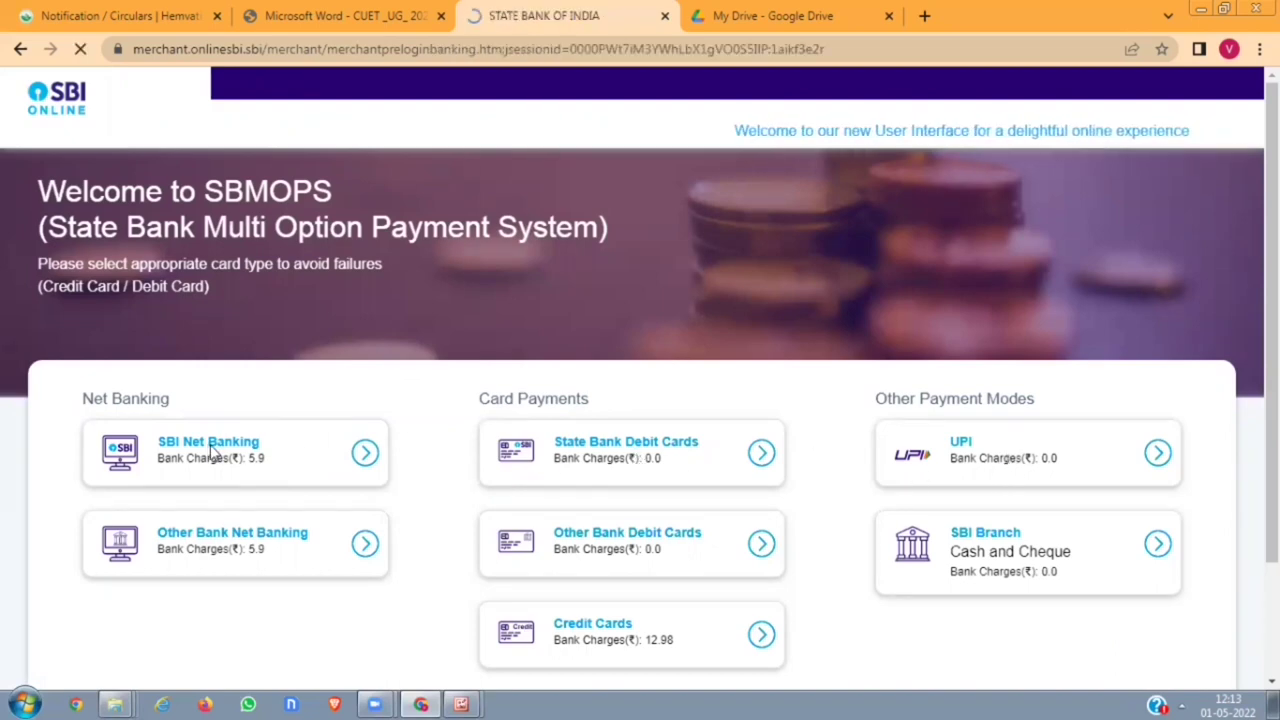